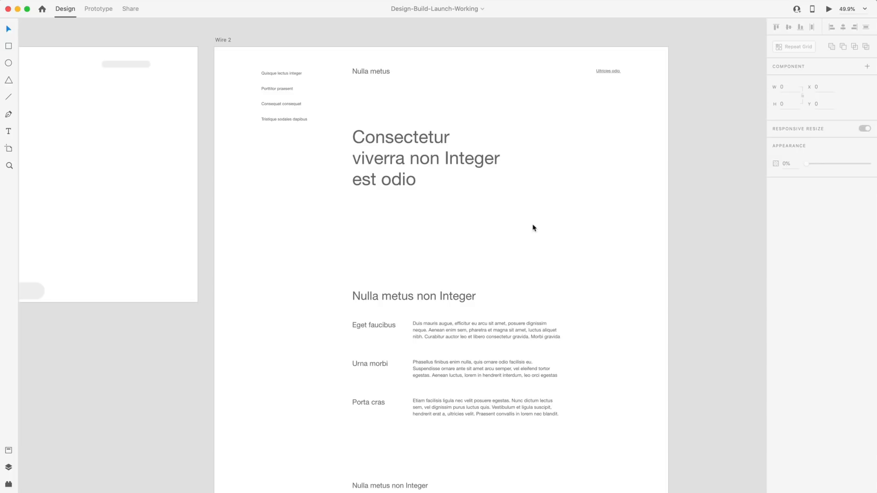
Set the hero heading to Roboto Bold at 80pt.
left_click(402, 162)
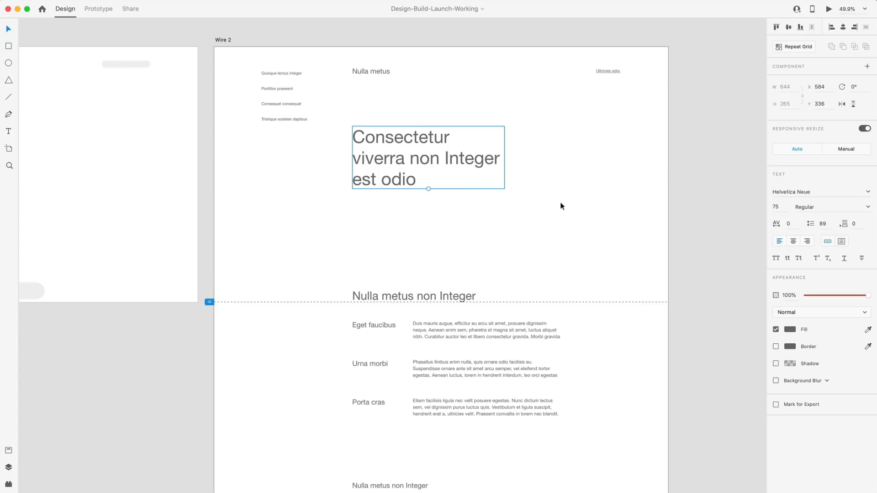
left_click(808, 190)
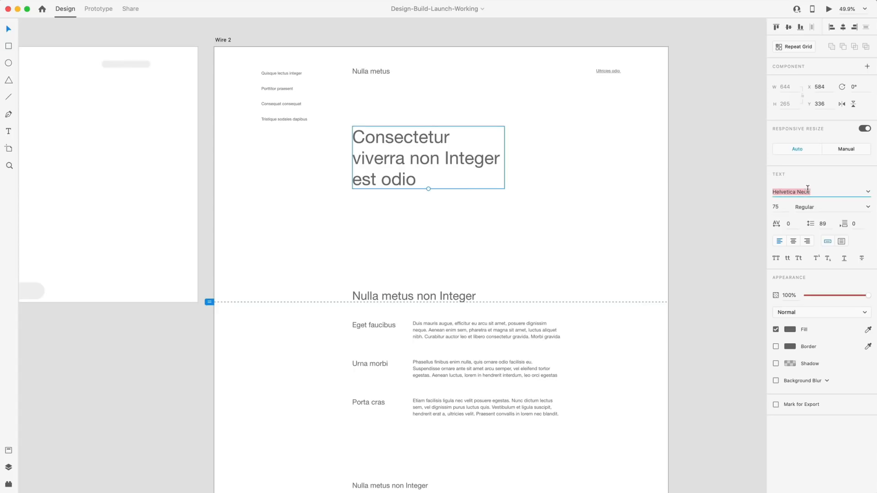
type("Roboto")
key("Return")
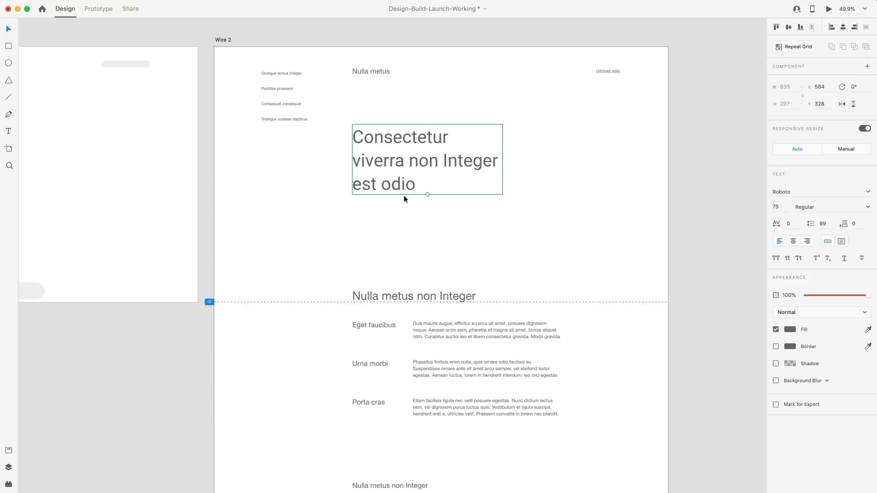
left_click_drag(427, 196, 427, 199)
left_click(870, 208)
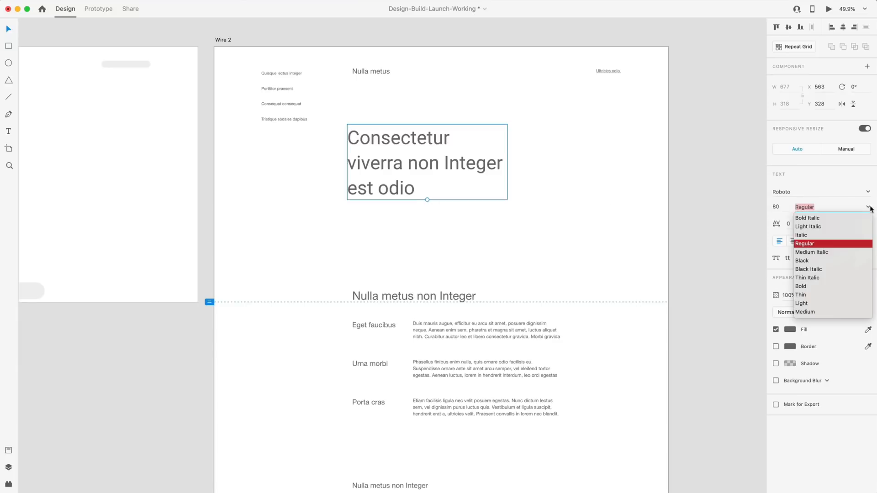
left_click(800, 286)
left_click(575, 187)
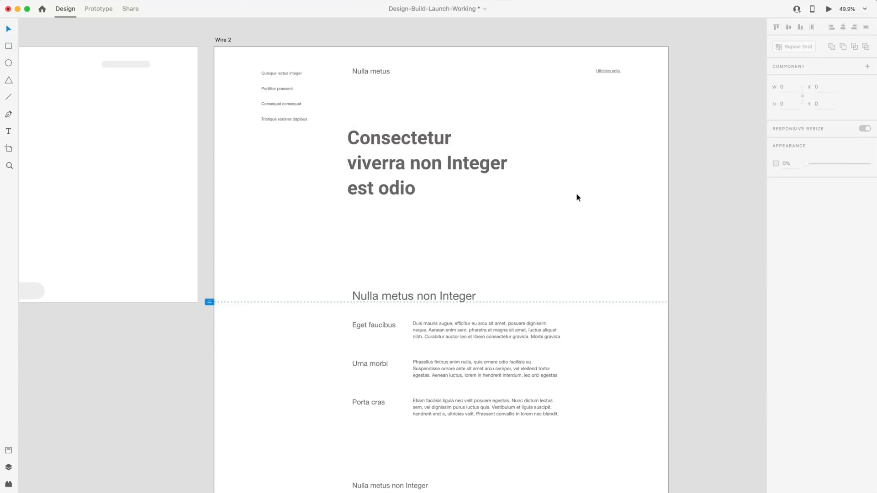
left_click(440, 168)
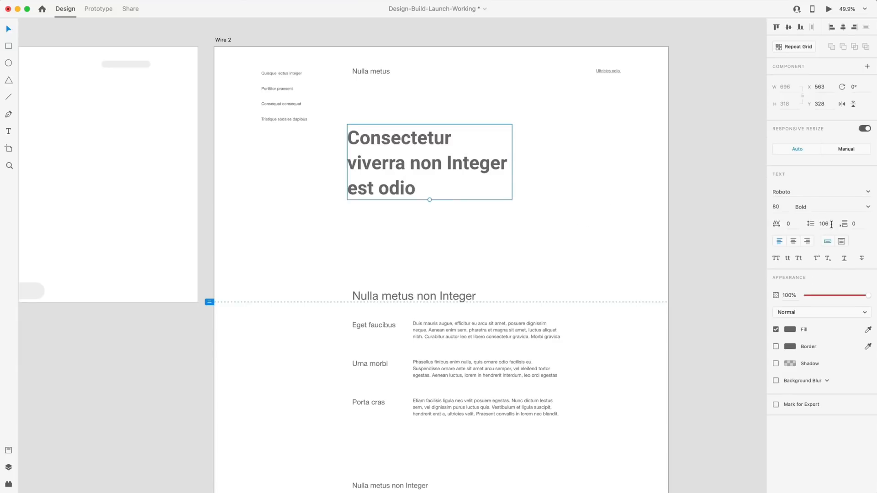
Give the hero heading a line spacing of 104, entered as 80*1.3.
left_click(831, 224)
type("8")
type("0*1.3")
key("Return")
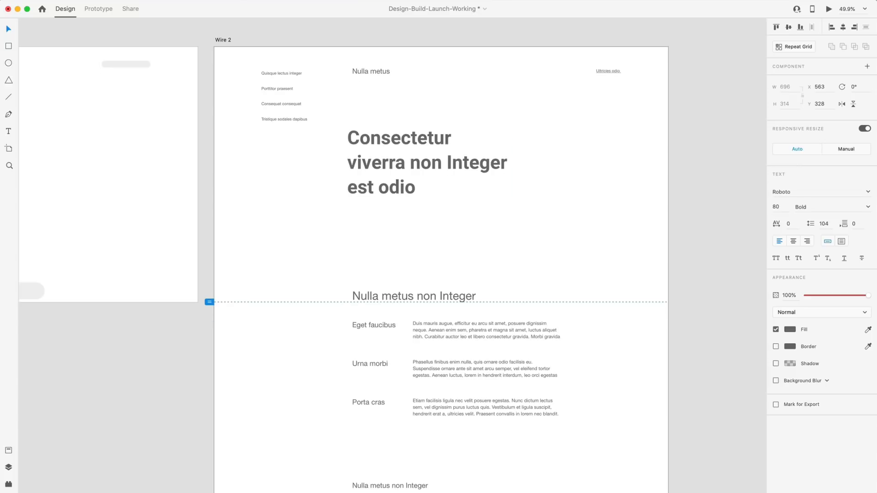
scroll(467, 194, "up", 1)
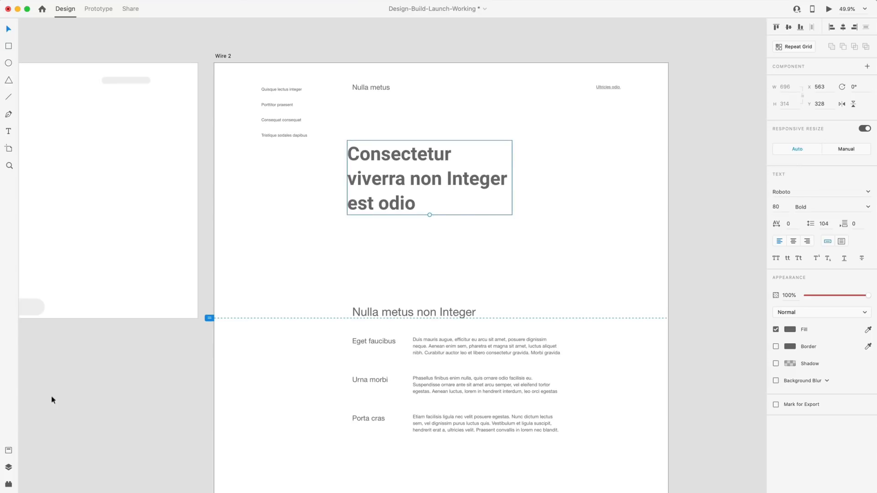
Add a character style from the hero heading and name it 'Roboto — 80pt - h1'.
left_click(8, 451)
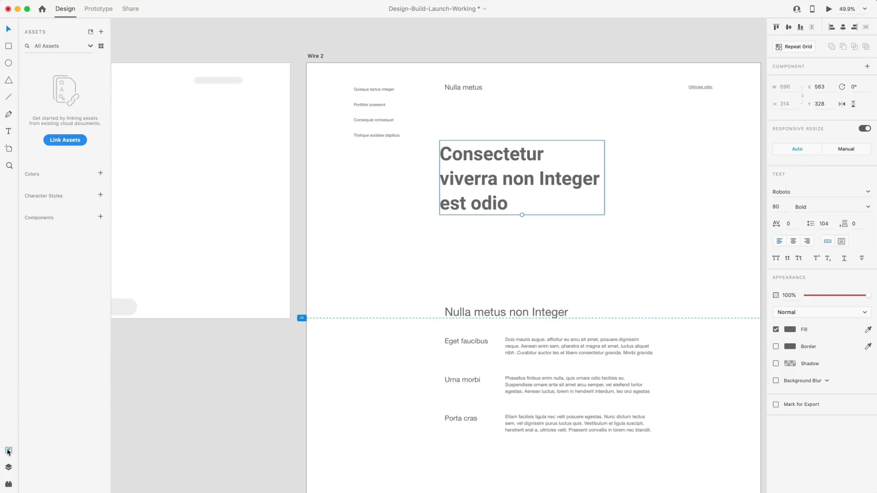
left_click(101, 197)
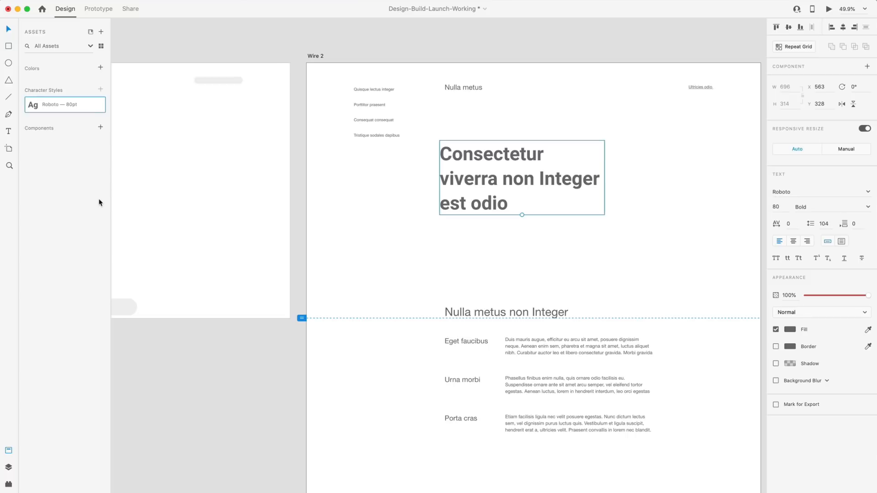
double_click(83, 106)
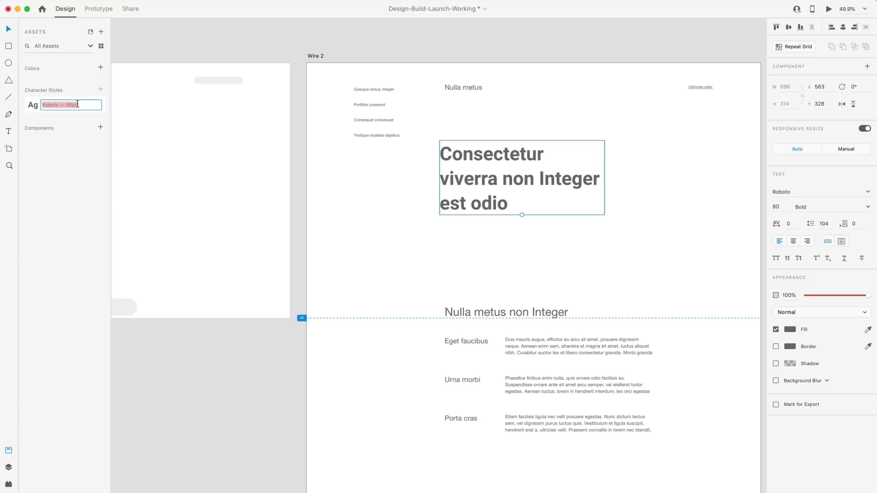
left_click(82, 104)
key("Return")
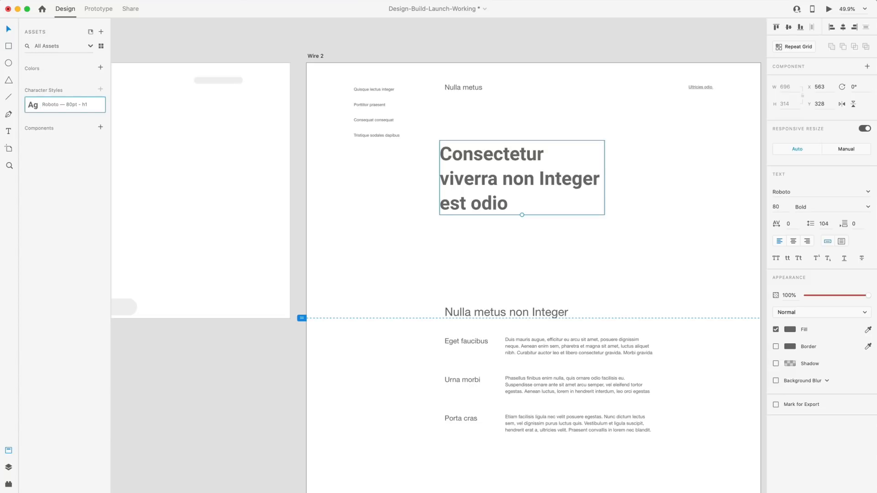
Select the 'Nulla metus non Integer' section heading.
left_click(381, 229)
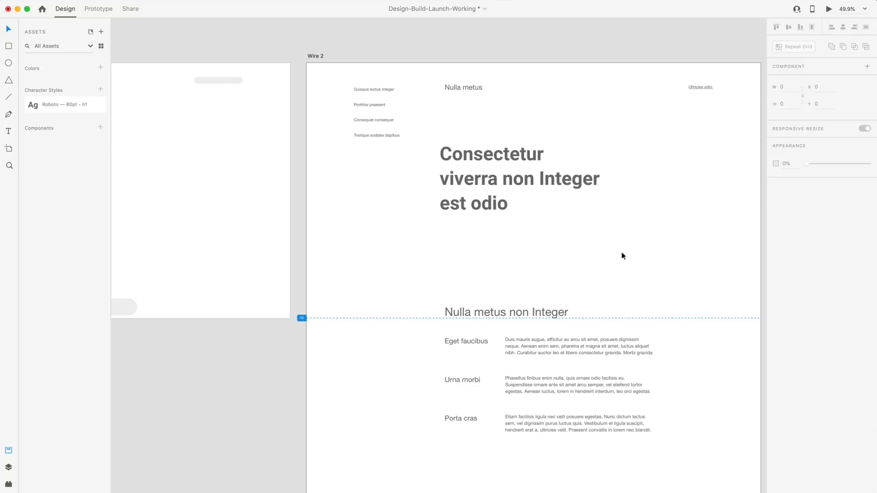
scroll(603, 258, "right", 3)
left_click(445, 318)
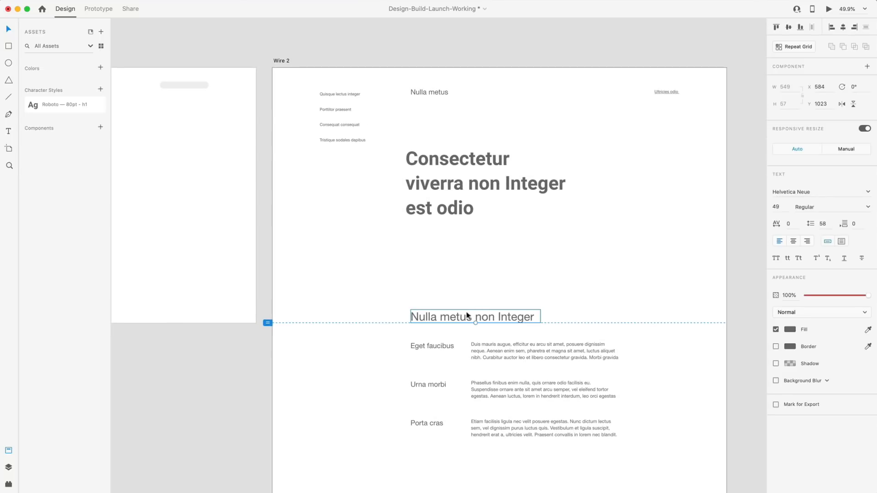
Make the 'Nulla metus non Integer' heading Roboto Bold at 40pt.
left_click(777, 206)
type("40")
key("Return")
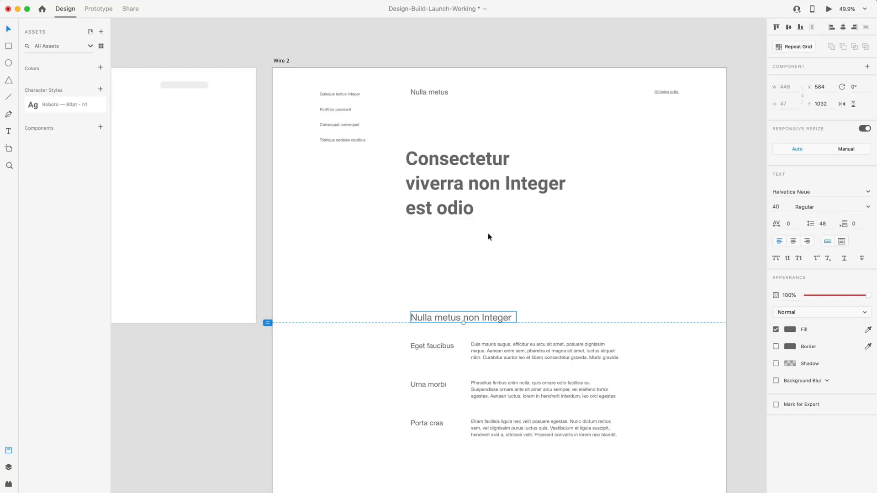
left_click(866, 211)
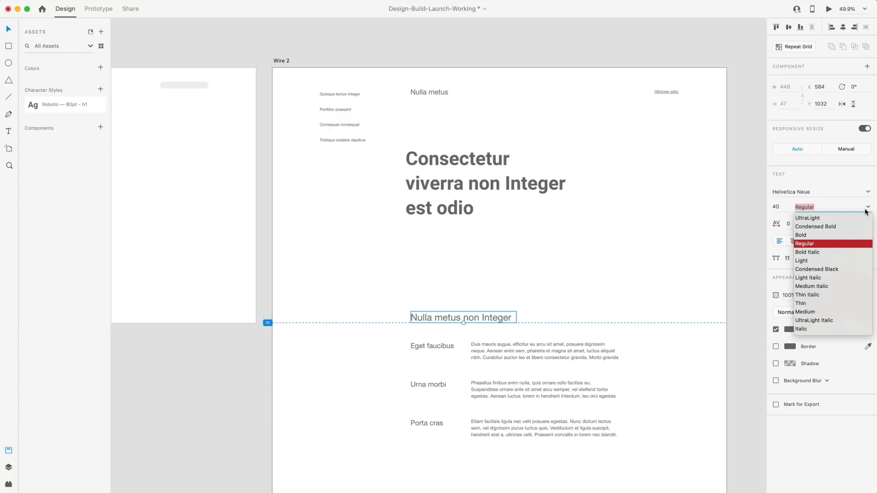
left_click(807, 235)
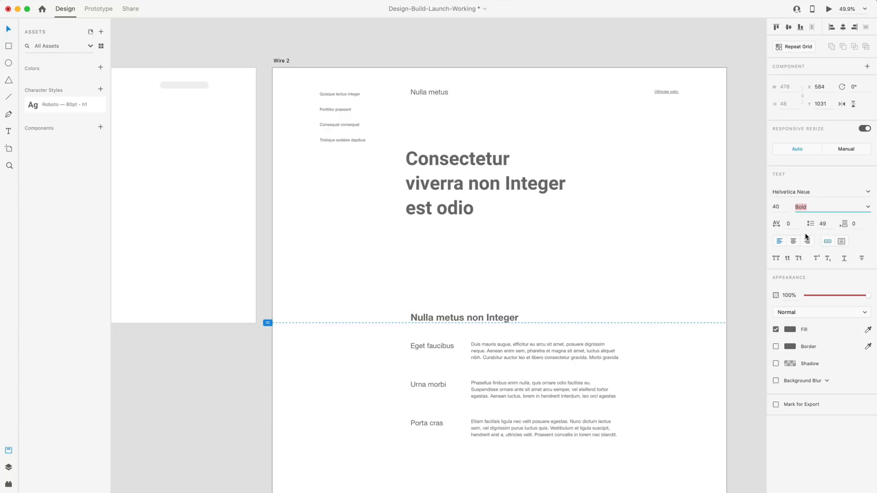
left_click(806, 191)
type("Roboto")
key("Return")
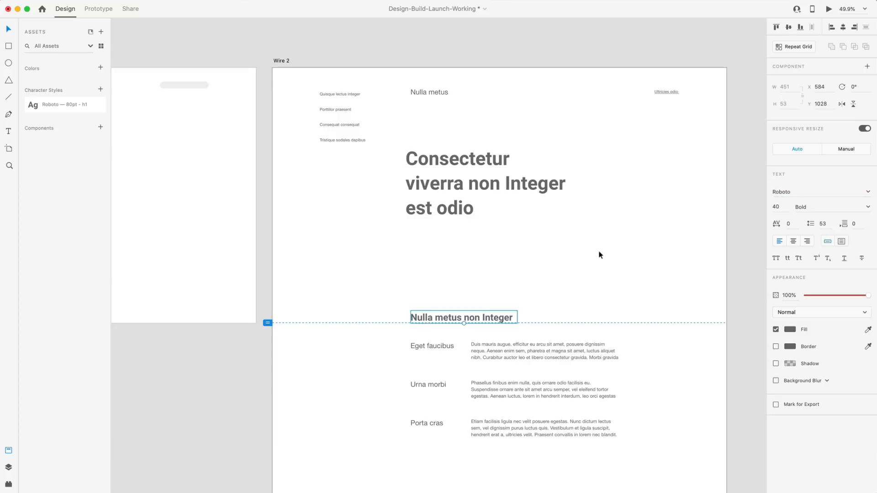
Save that heading as a character style below h1, named 'Roboto — 40pt - h2'.
left_click(101, 89)
left_click_drag(84, 106, 81, 138)
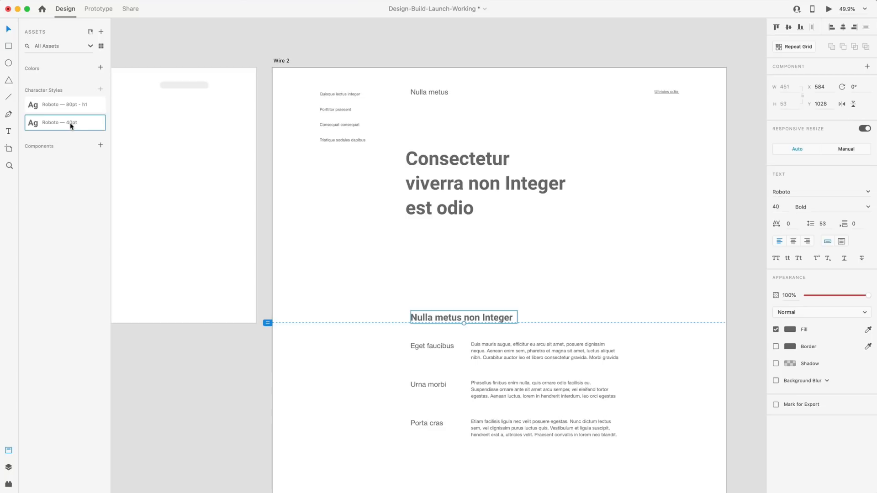
double_click(71, 124)
left_click(87, 123)
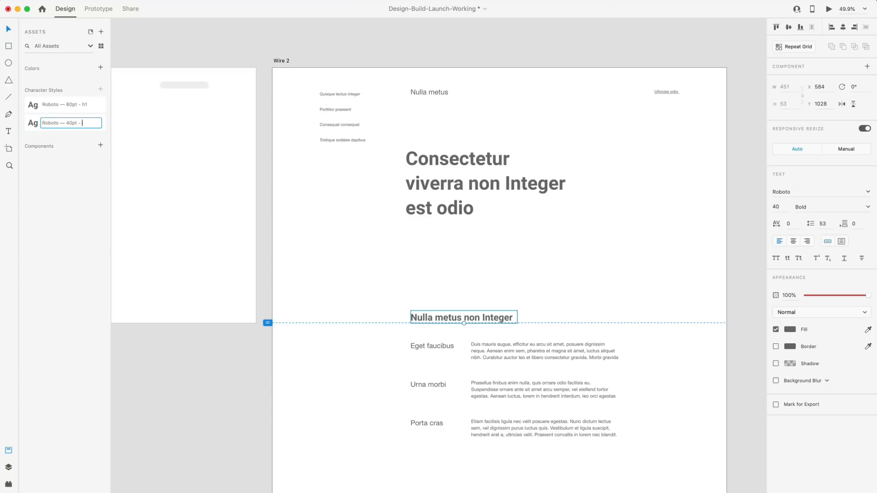
type("- h2")
left_click(659, 169)
scroll(641, 183, "down", 8)
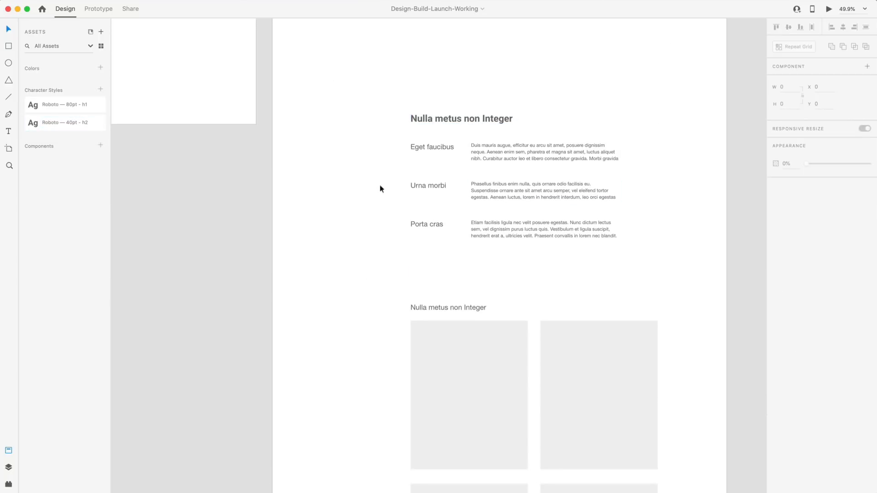
Set the 'Nulla metus' logo title to Roboto Bold at 32pt.
left_click_drag(366, 137, 431, 254)
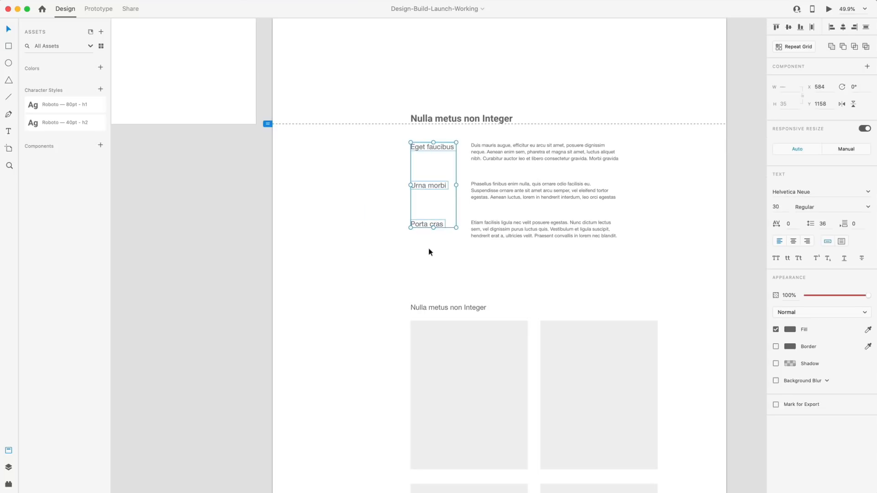
scroll(429, 252, "up", 8)
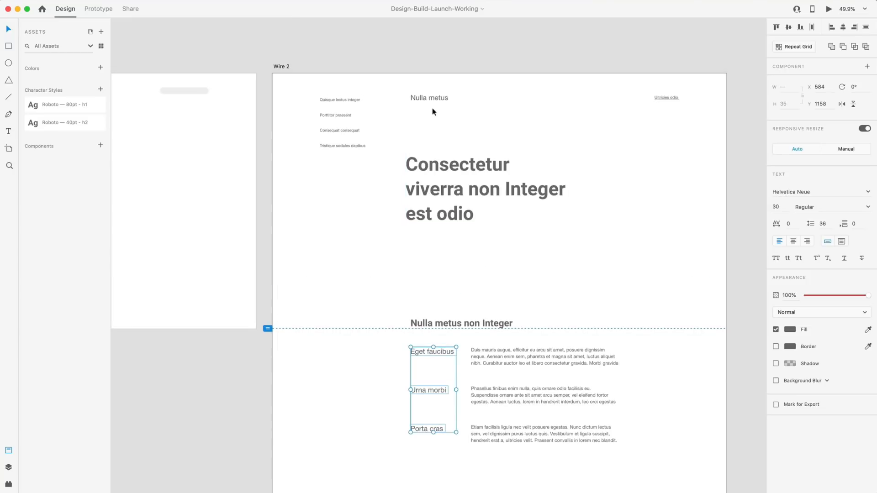
left_click(430, 99)
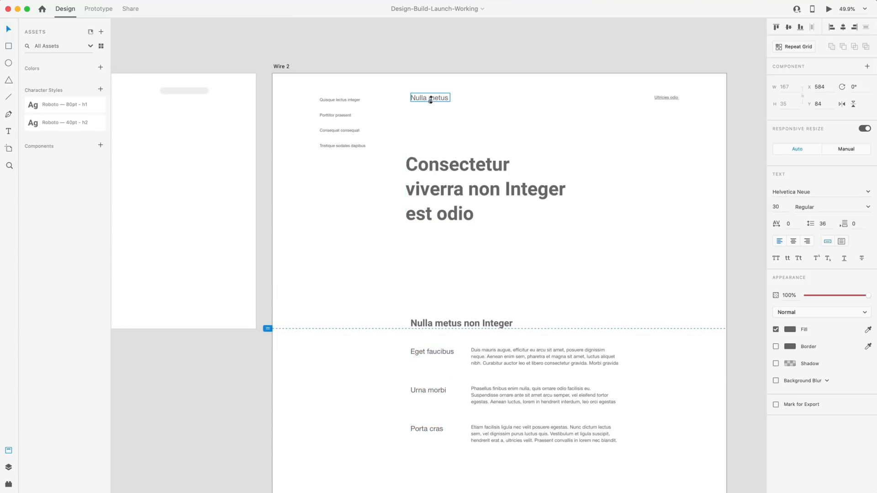
scroll(465, 140, "up", 1)
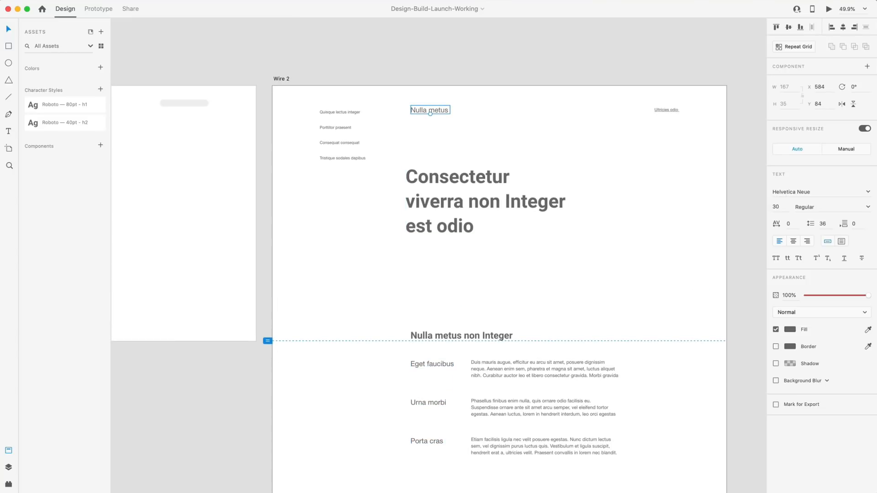
left_click(848, 192)
type("Roboto")
key("Return")
left_click(868, 207)
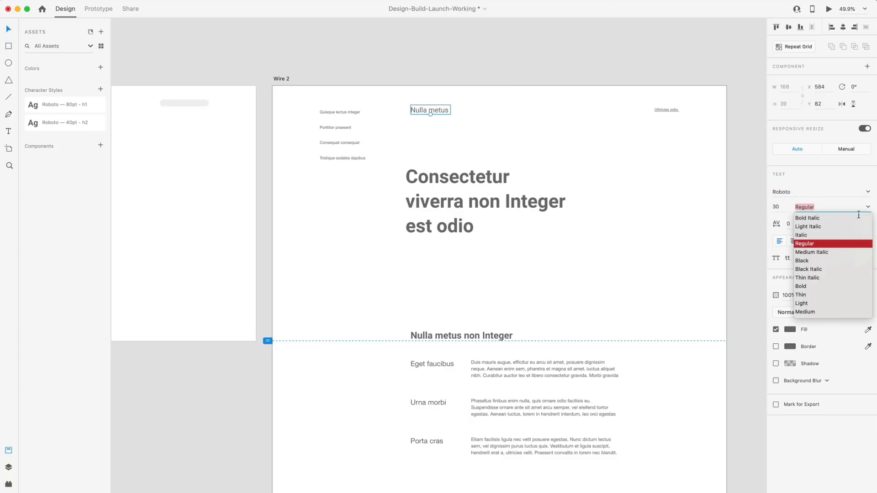
left_click(803, 287)
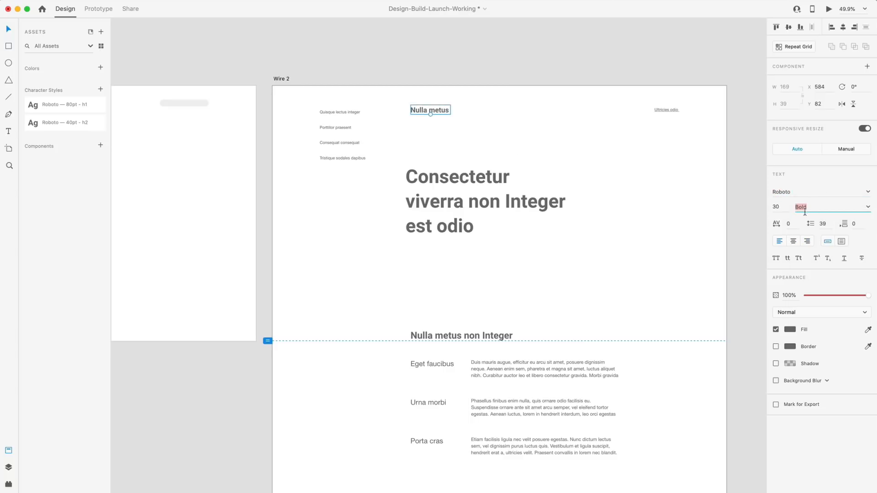
left_click(784, 206)
type("32")
key("Return")
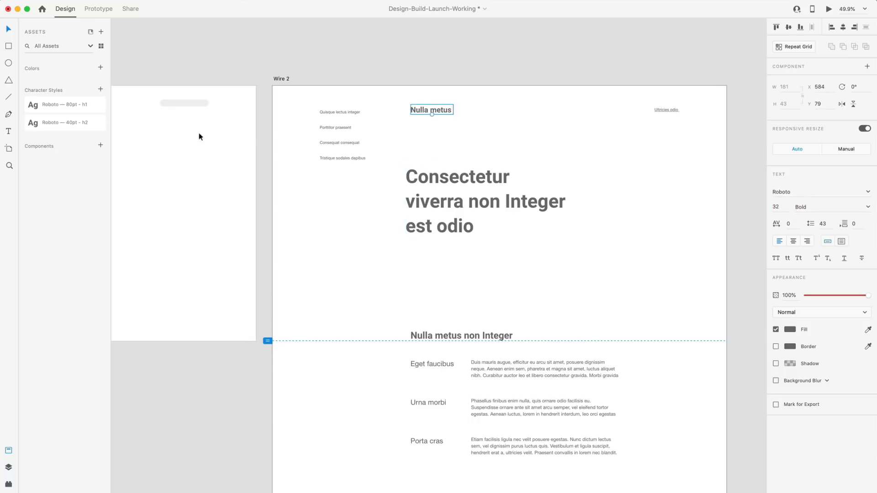
Save the logo's styling as the character style 'Roboto — 32pt - logo'.
left_click(100, 89)
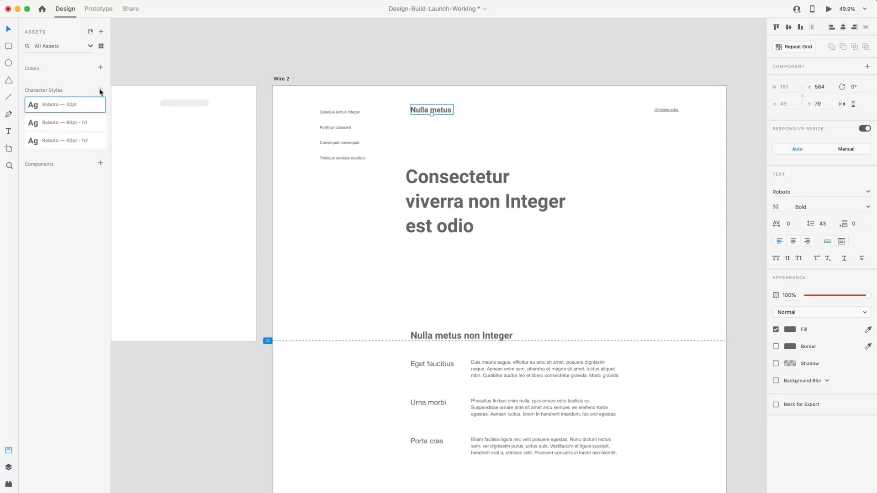
double_click(70, 105)
left_click(82, 105)
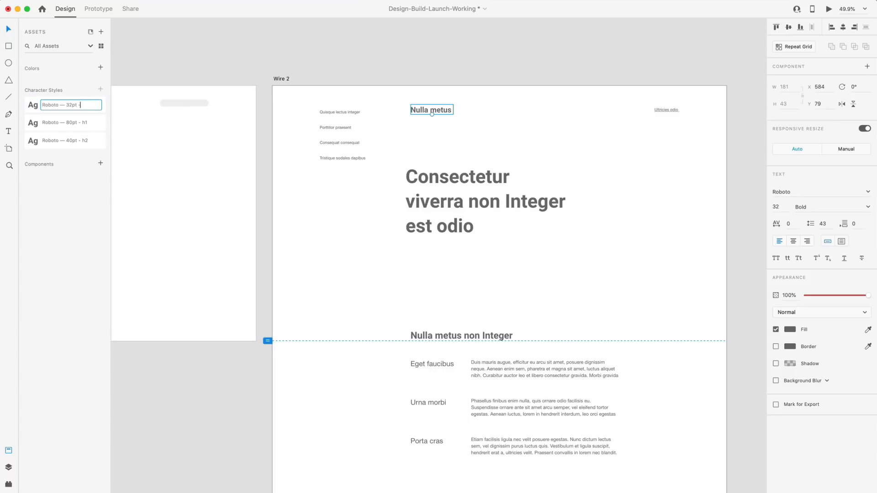
type("- logo")
key("Return")
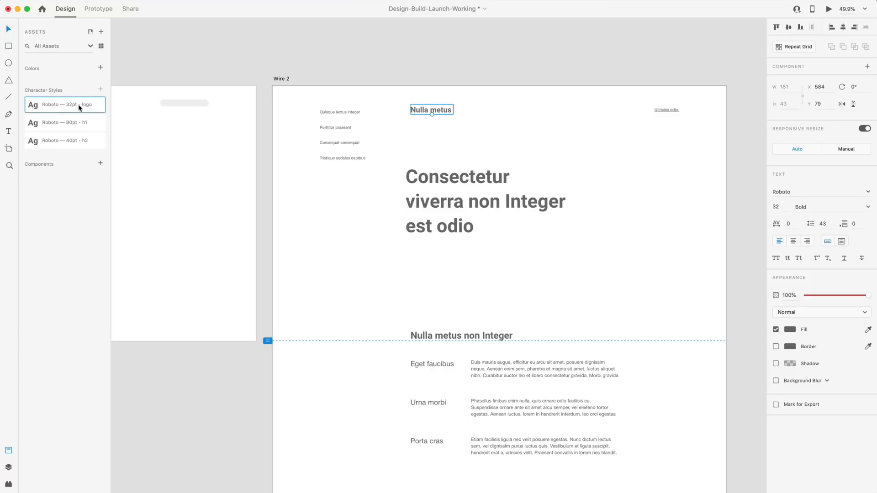
Make the Eget faucibus, Urna morbi and Porta cras labels Roboto Bold at 26pt.
left_click(568, 159)
scroll(571, 161, "down", 5)
left_click_drag(377, 250, 423, 355)
left_click(818, 192)
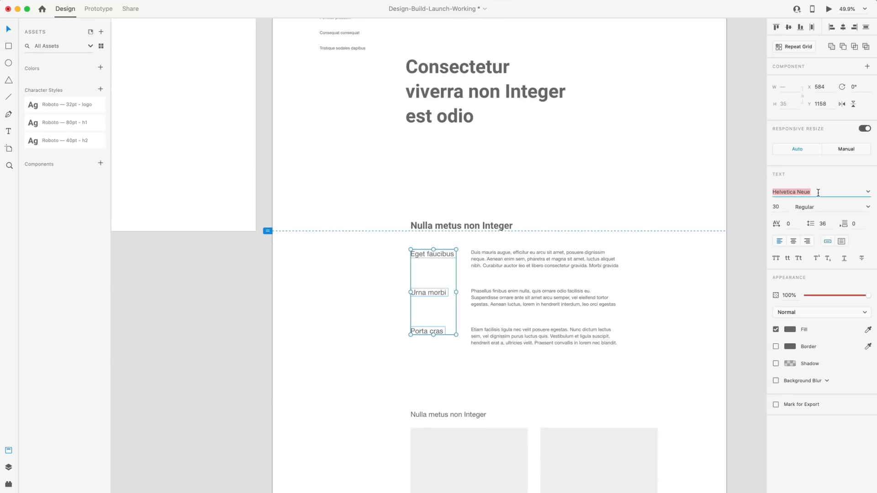
type("Roboto")
key("Return")
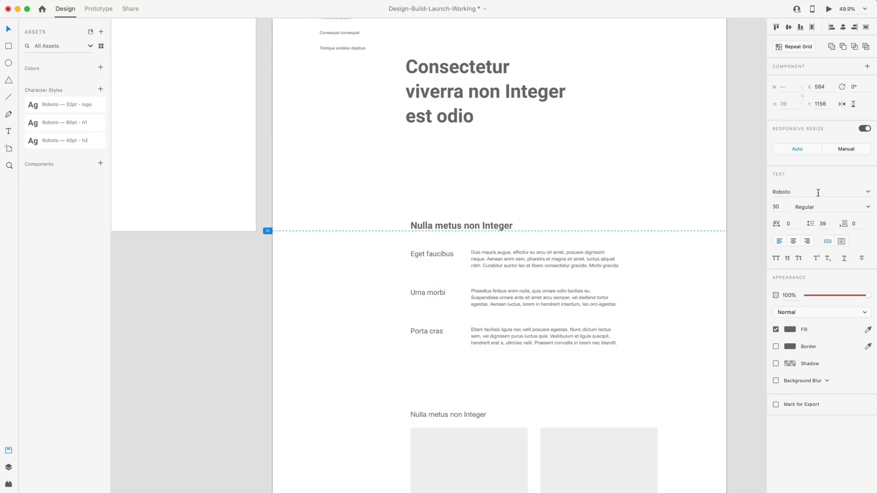
left_click(868, 207)
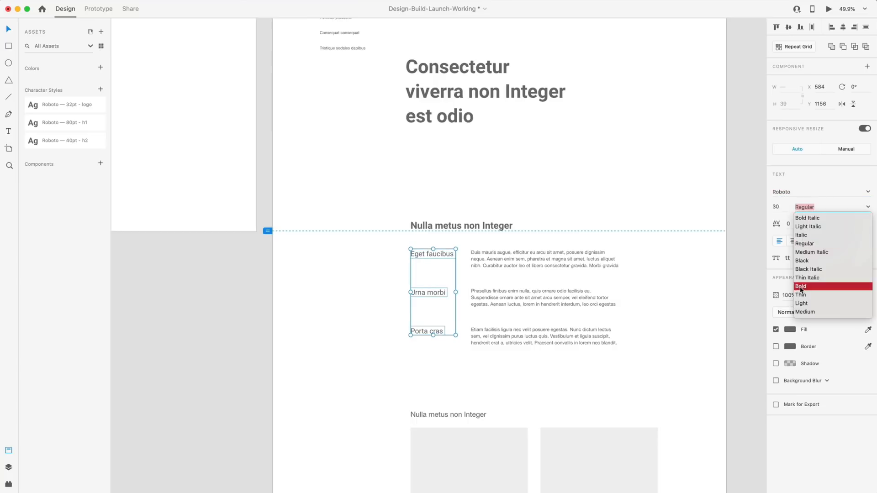
left_click(801, 286)
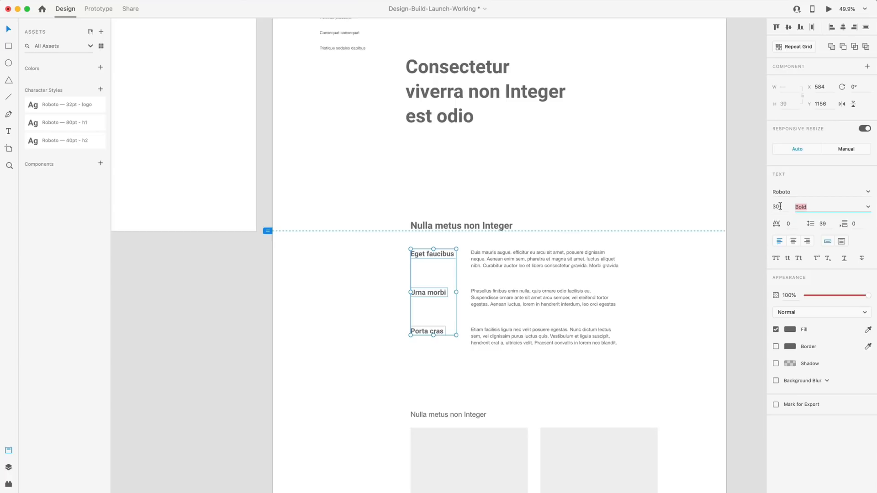
left_click(780, 206)
type("26")
key("Return")
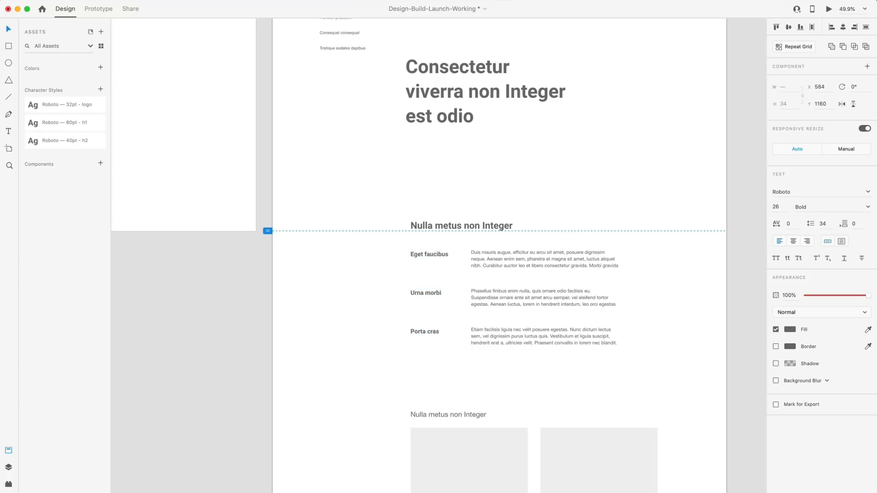
Select the Eget faucibus label alone, undoing an accidental resize.
scroll(273, 231, "down", 2)
left_click(363, 247)
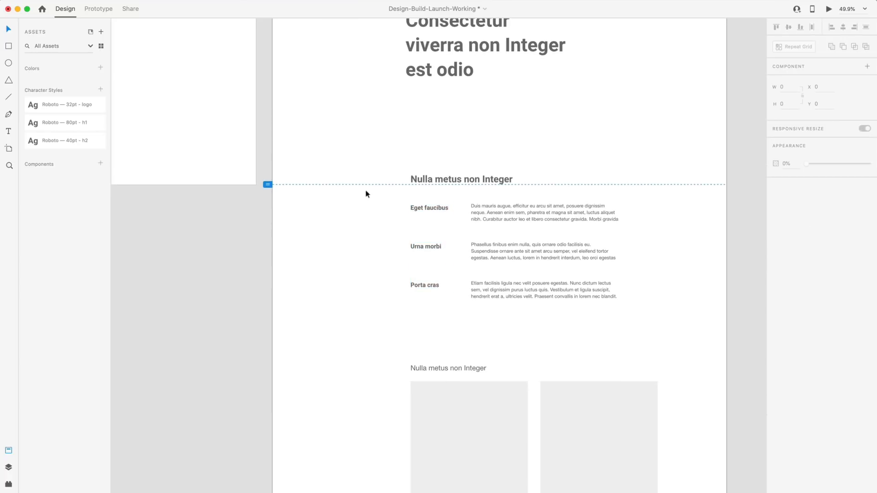
scroll(434, 201, "up", 5)
scroll(284, 272, "down", 2)
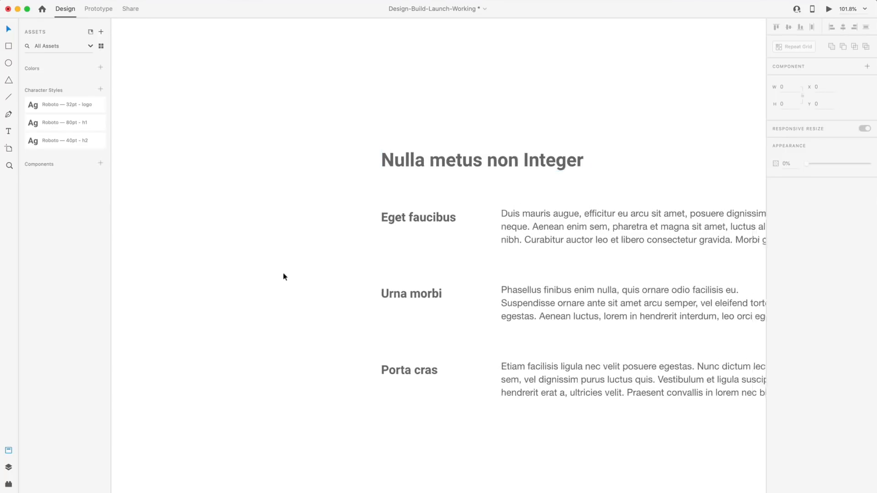
left_click(401, 228)
left_click_drag(400, 233, 401, 237)
key("super+z")
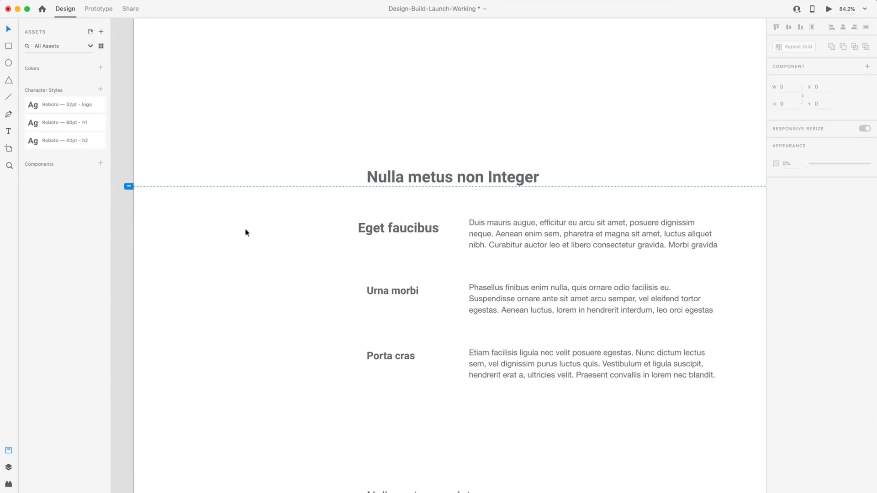
left_click(414, 269)
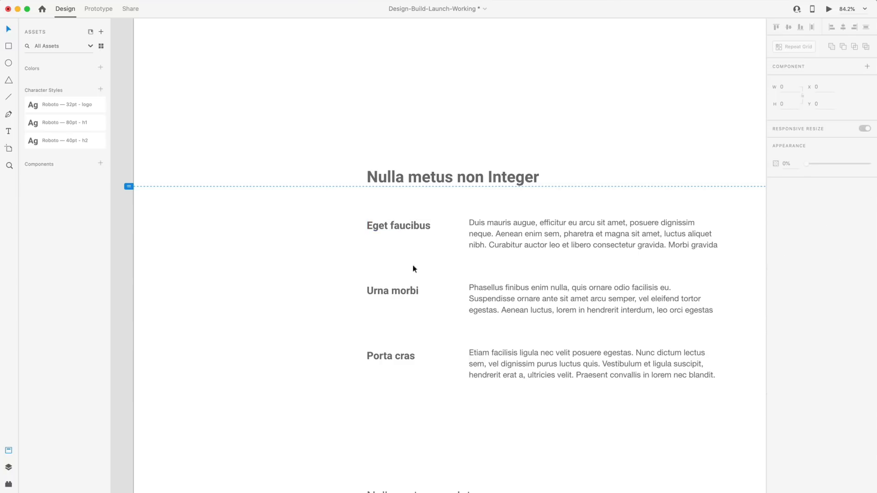
left_click(396, 234)
Save the label's styling as the character style 'Roboto — 26pt - h3'.
left_click(100, 89)
double_click(69, 159)
type("-")
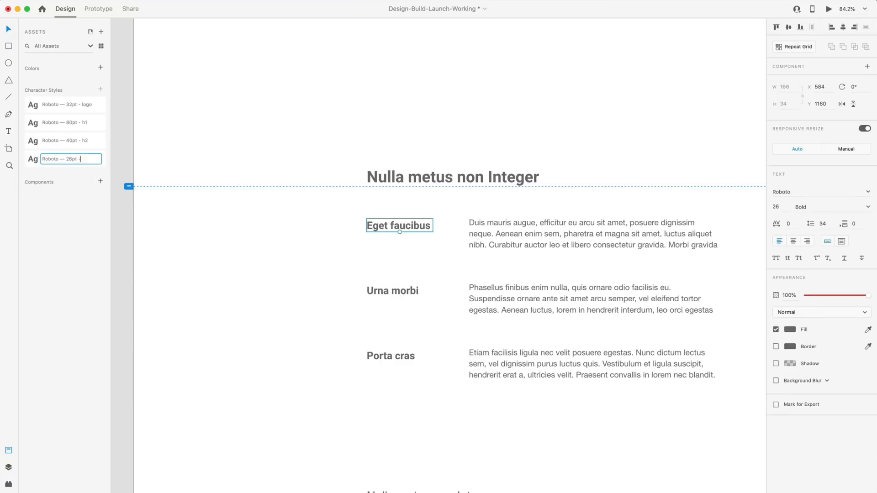
type(" h3")
key("Return")
left_click(363, 277)
scroll(363, 278, "down", 5)
scroll(334, 207, "down", 4)
scroll(334, 207, "up", 5)
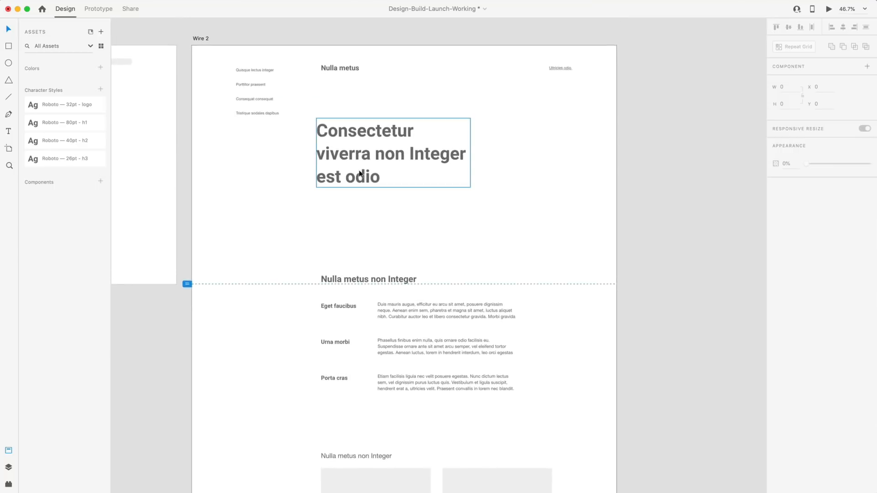
scroll(360, 173, "down", 8)
scroll(302, 239, "up", 5)
Apply 'Roboto — 40pt - h2' to the lower Nulla metus heading, Laoreet magna and the Phasellus tagline.
left_click_drag(328, 241, 418, 280)
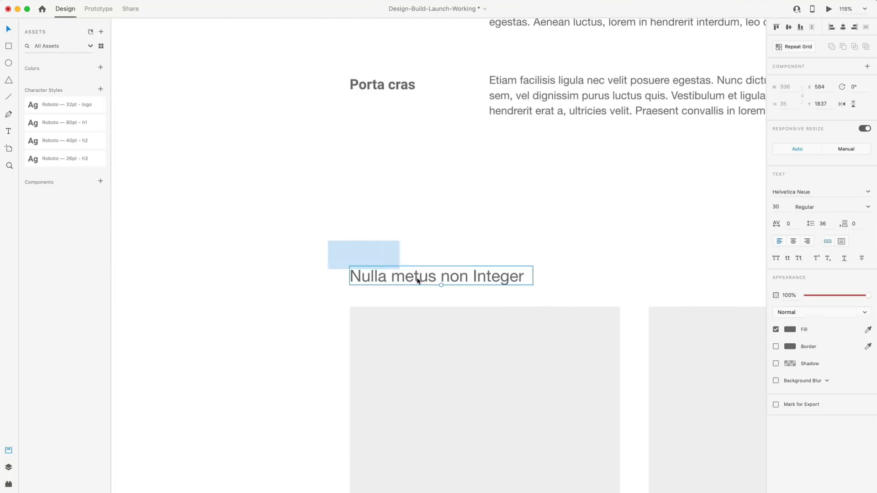
scroll(413, 279, "down", 5)
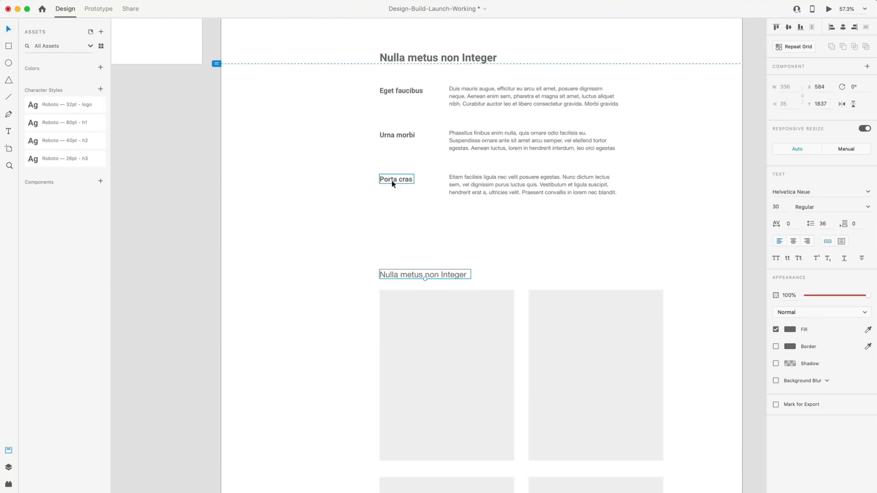
left_click(44, 141)
scroll(346, 201, "down", 10)
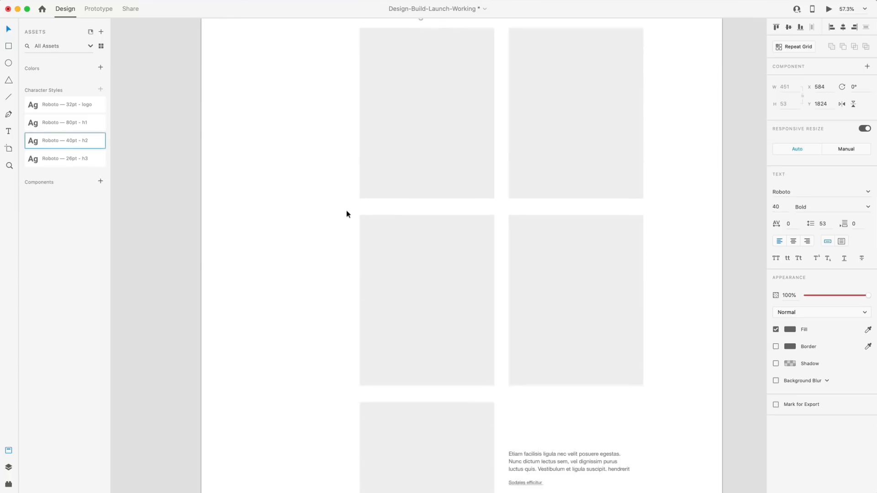
scroll(346, 213, "down", 10)
left_click(349, 249)
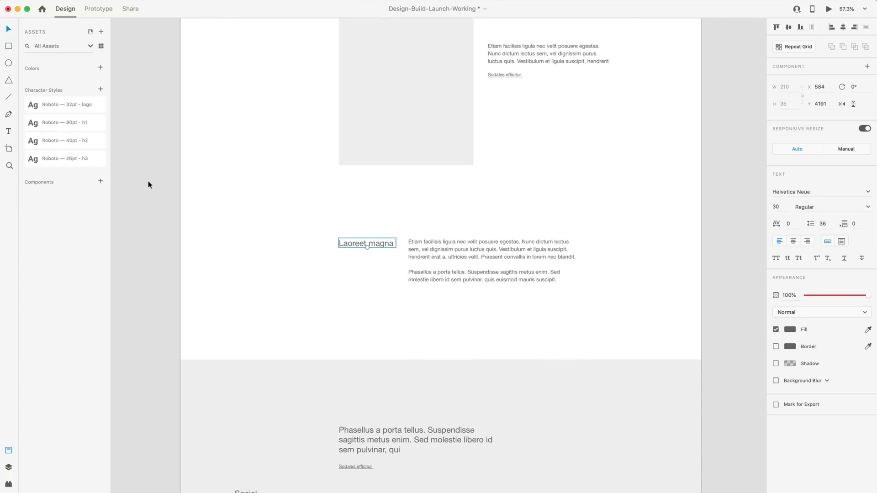
left_click(46, 142)
scroll(237, 211, "down", 5)
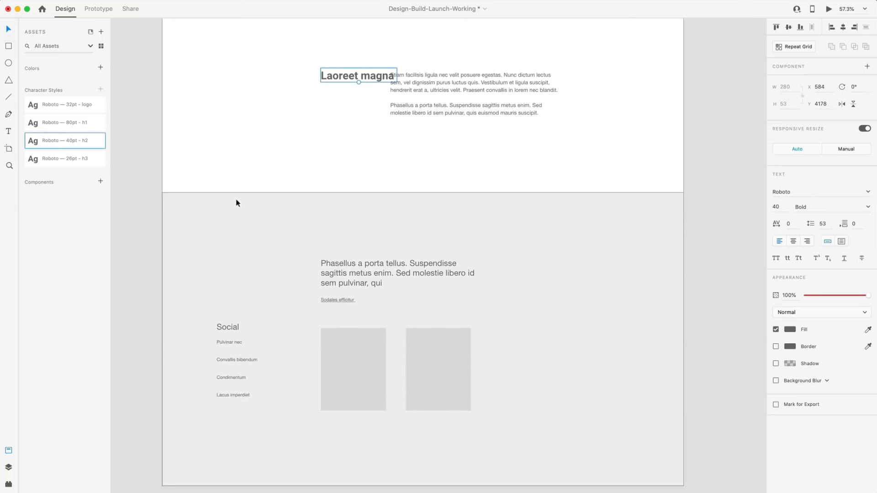
left_click_drag(269, 215, 347, 270)
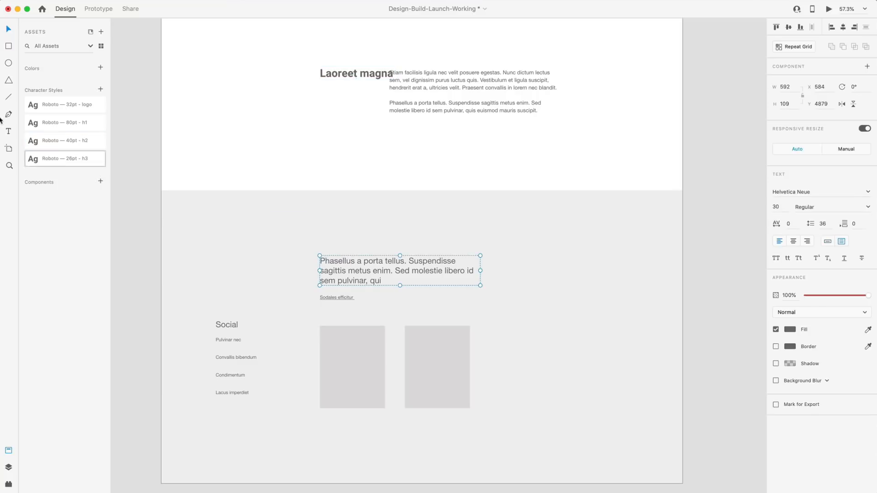
left_click(31, 142)
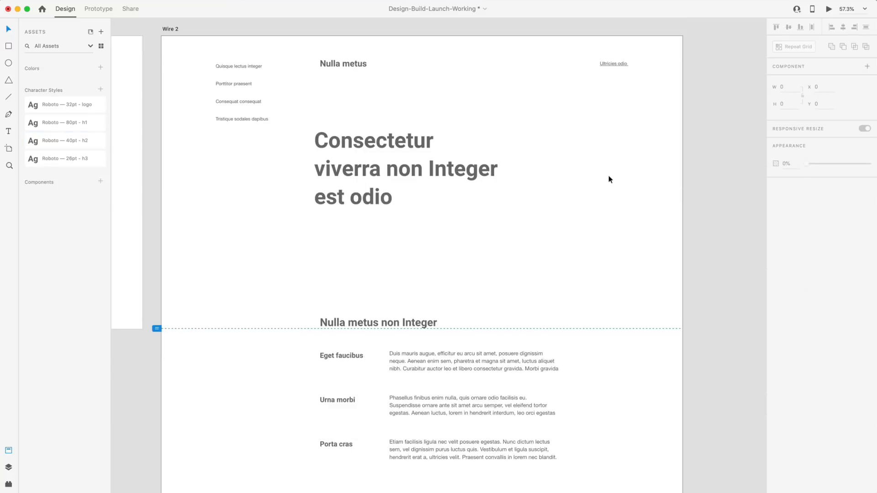
Apply the 'Roboto — 26pt - h3' style to the Social heading.
scroll(610, 178, "down", 6)
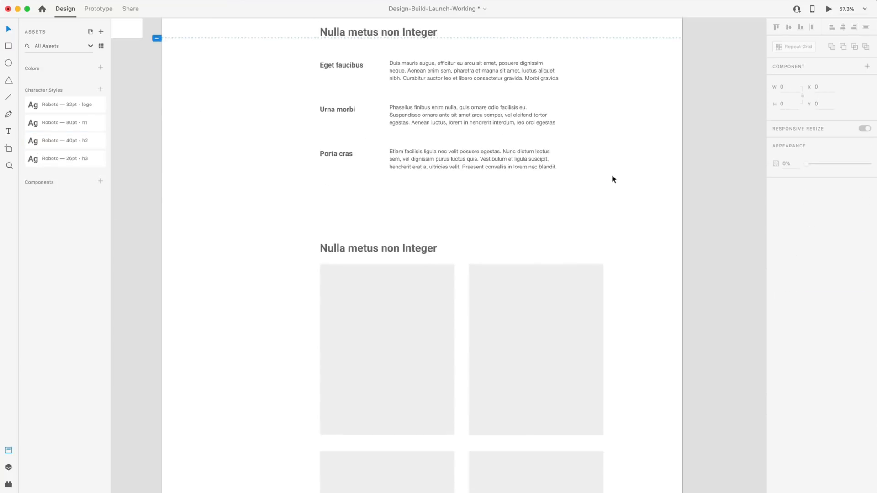
scroll(613, 179, "down", 15)
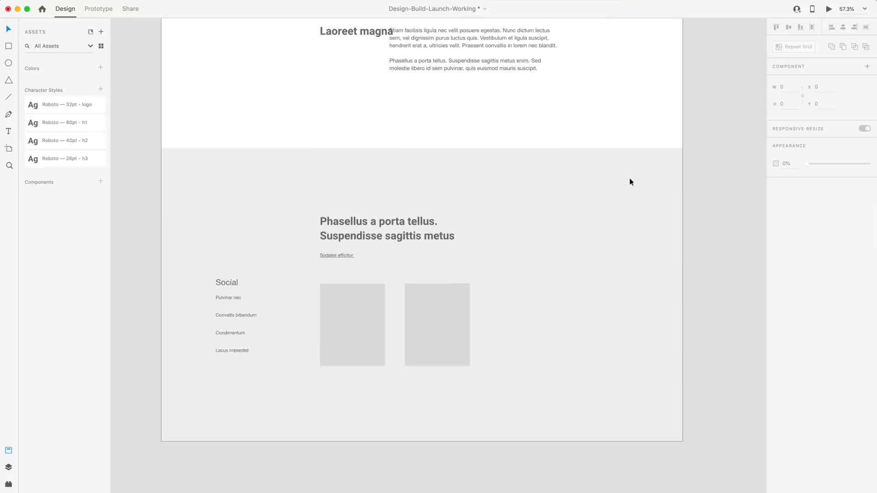
scroll(630, 181, "up", 5)
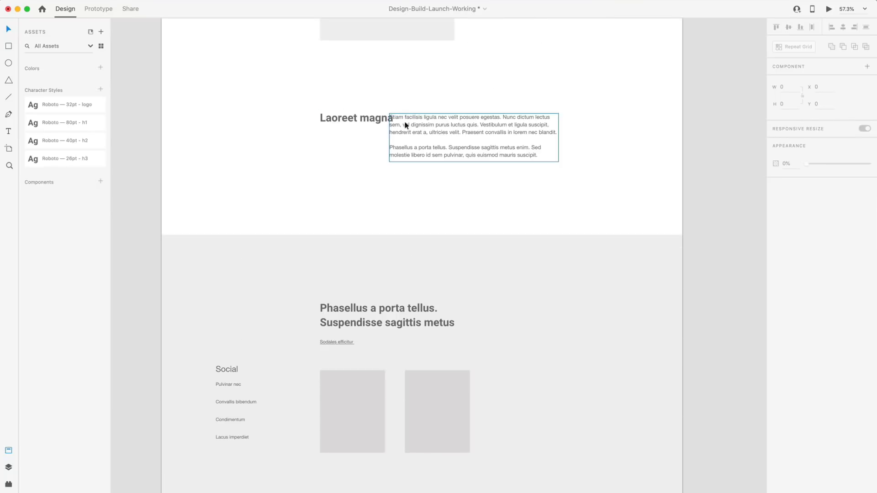
scroll(593, 174, "down", 2)
scroll(598, 172, "up", 6)
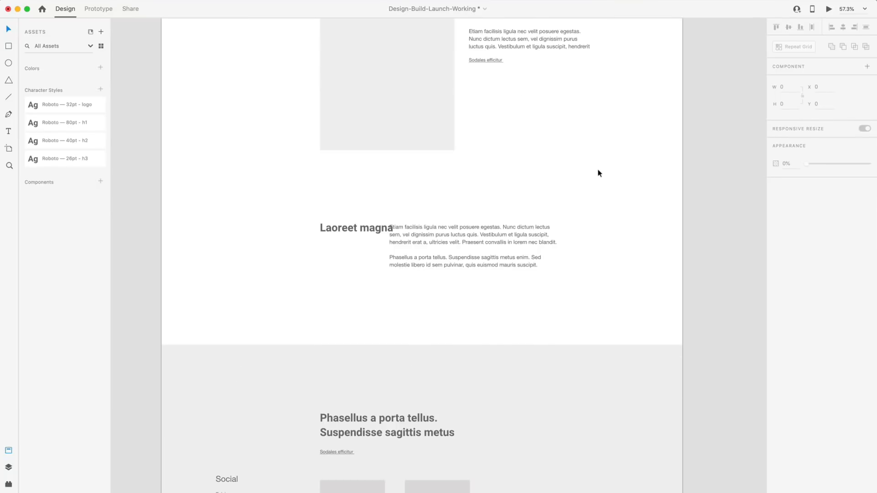
scroll(599, 172, "up", 10)
scroll(599, 172, "down", 15)
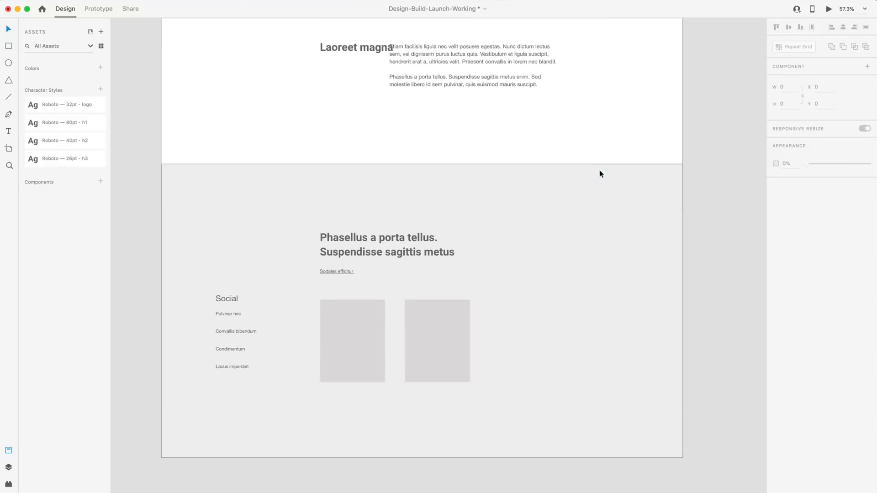
scroll(600, 174, "down", 8)
scroll(348, 165, "up", 1)
left_click(233, 123)
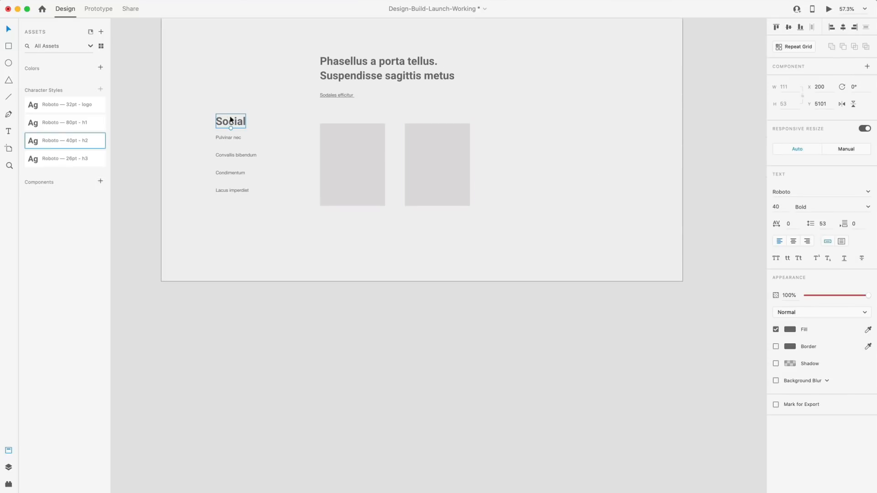
left_click(33, 160)
left_click(222, 230)
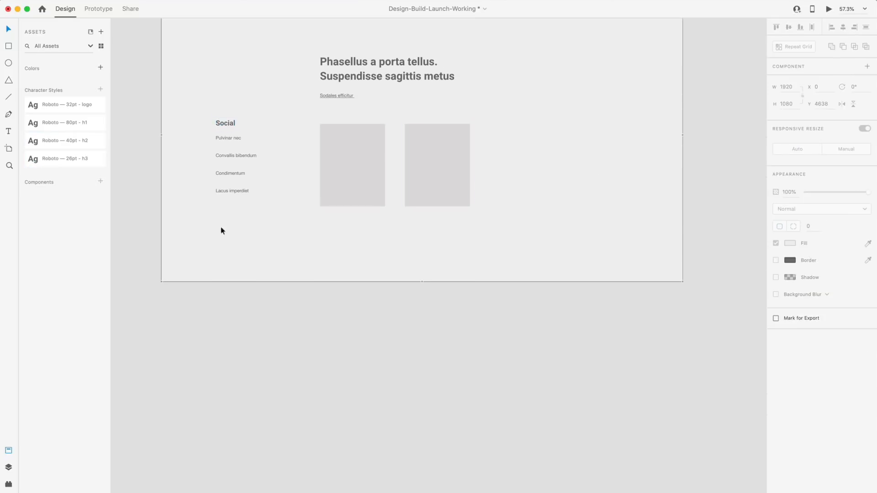
Select the Duis mauris paragraph.
scroll(239, 238, "up", 2)
scroll(612, 238, "up", 15)
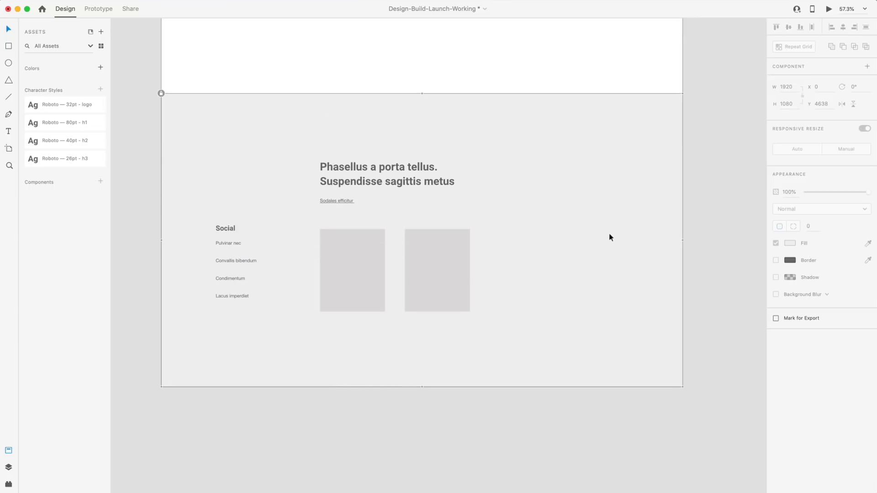
scroll(613, 239, "up", 15)
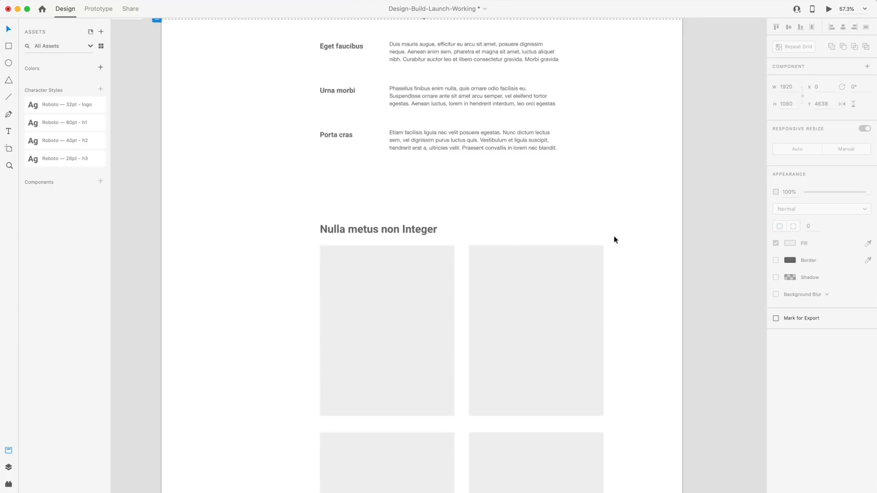
scroll(603, 235, "down", 5)
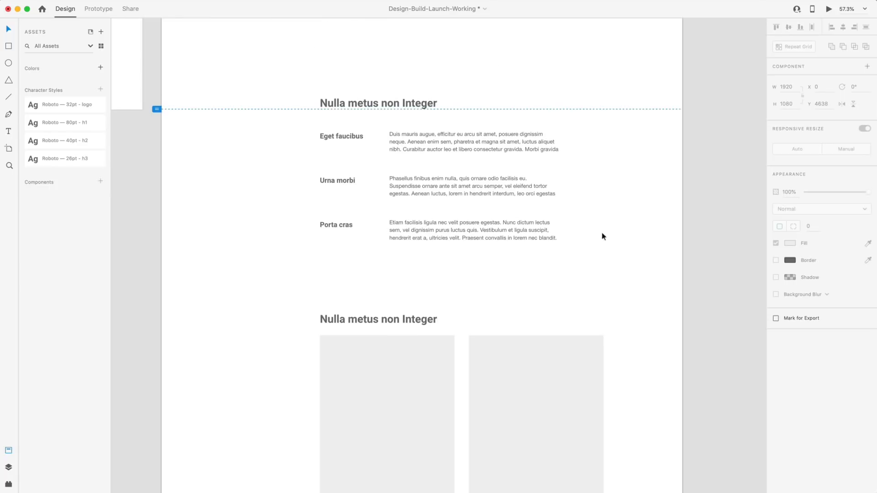
scroll(446, 143, "up", 5)
left_click(442, 142)
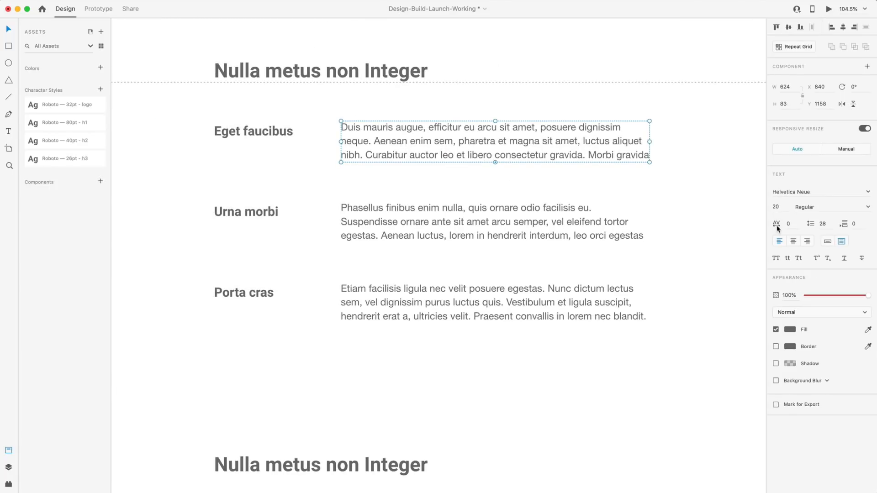
Set the Duis mauris paragraph to 22pt with 33 line spacing (22*1.5) and lengthen its box.
left_click(785, 206)
type("22")
key("Return")
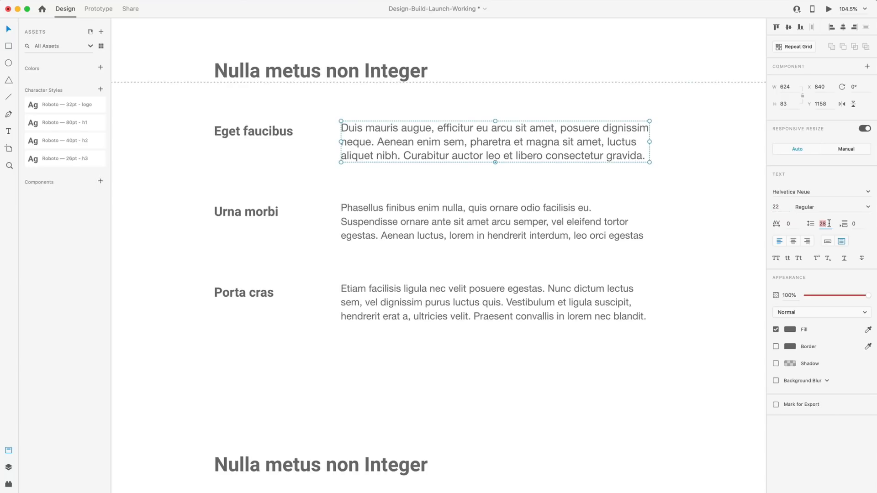
type("22*1.5")
key("Return")
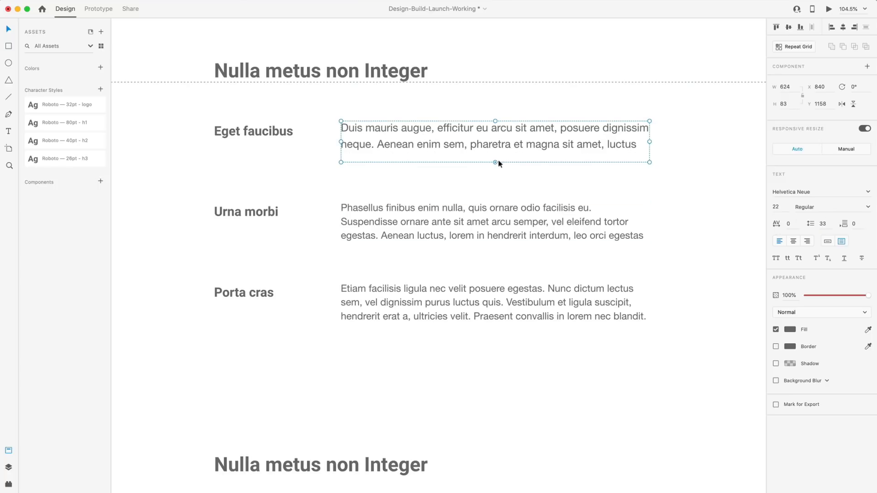
left_click_drag(495, 161, 495, 168)
key("Escape")
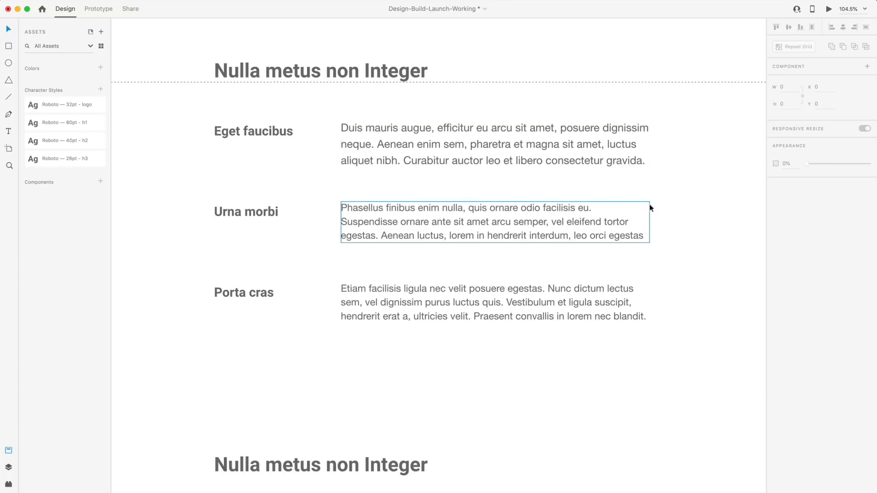
Delete the paragraph's text from 'Curabitur' to the end.
scroll(712, 192, "down", 5)
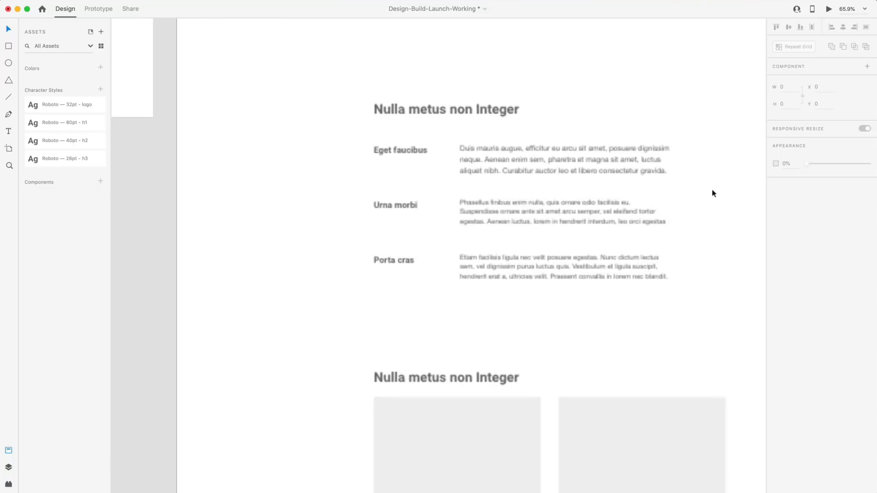
left_click(550, 173)
double_click(506, 170)
left_click_drag(492, 169, 648, 309)
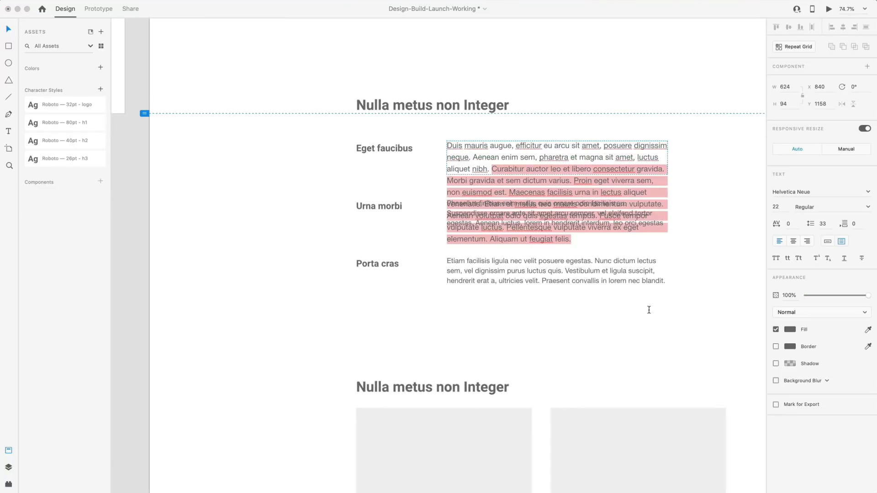
key("BackSpace")
Save the paragraph's formatting as a new 'Helvetica Neue — 22pt' character style.
left_click(691, 311)
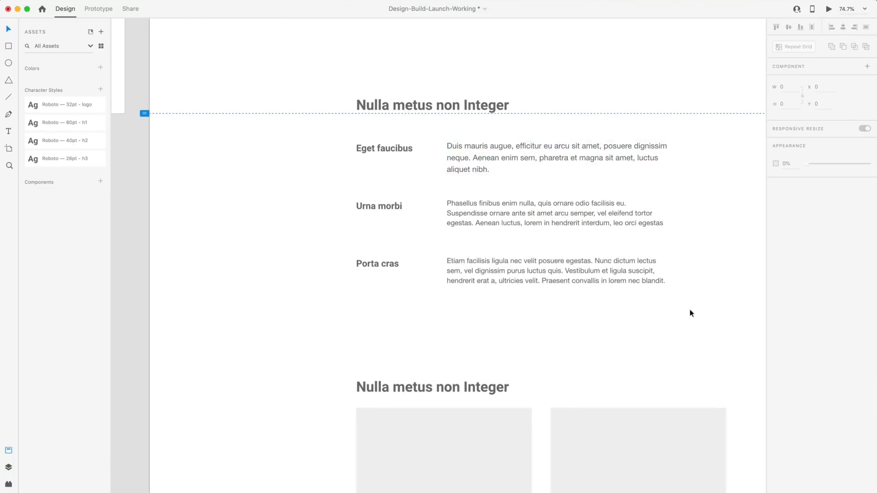
left_click(495, 146)
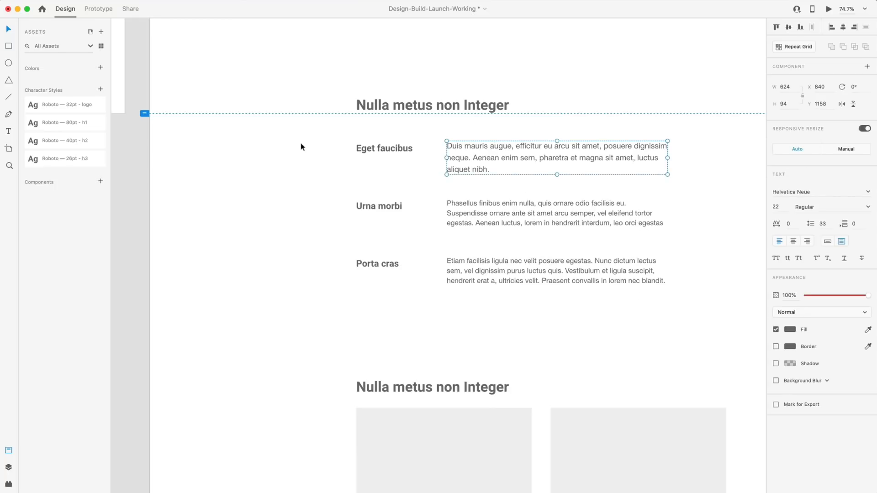
left_click(98, 90)
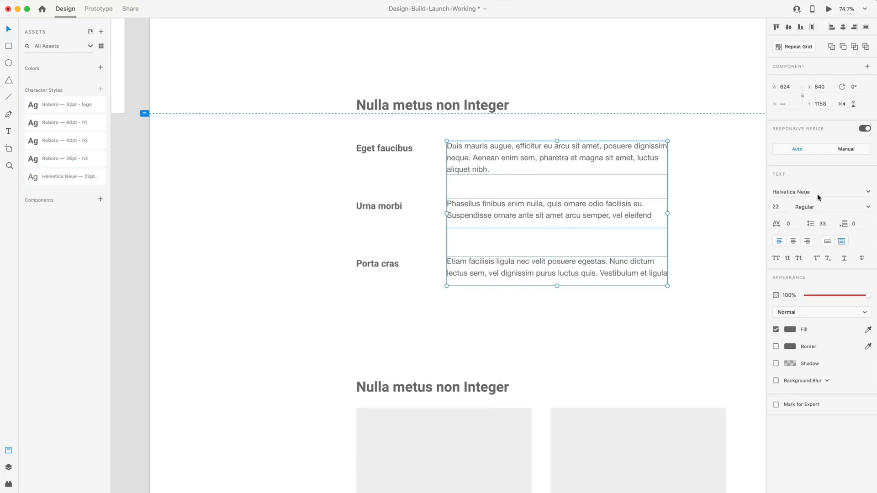
Switch the three selected description paragraphs to Roboto.
left_click(818, 192)
type("Roboto")
key("Return")
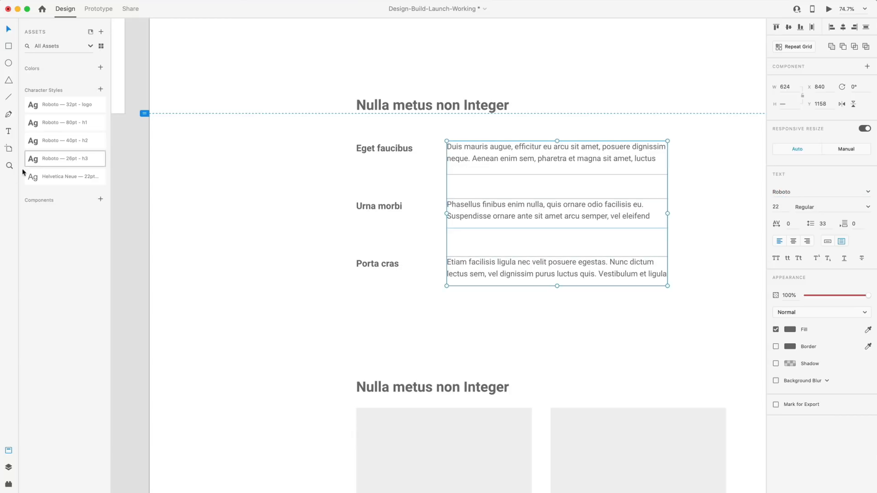
Edit the Helvetica Neue 22pt paragraph character style so its font is Roboto.
right_click(38, 175)
left_click(109, 188)
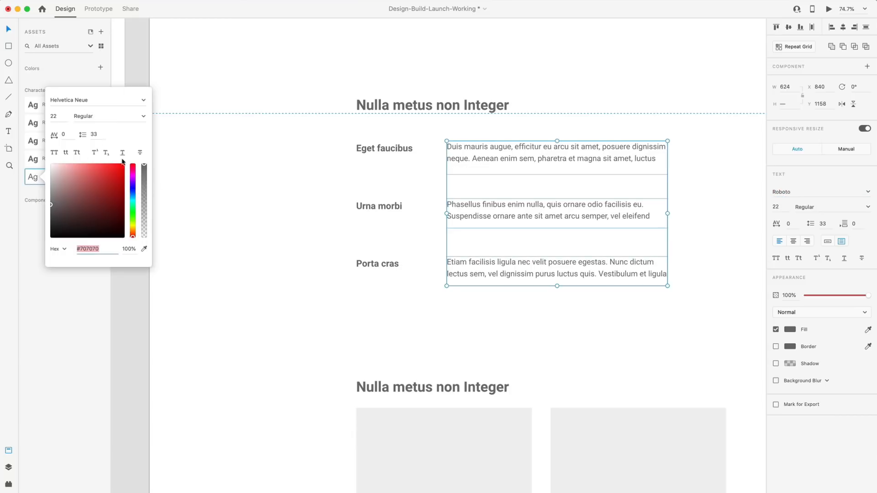
left_click(91, 98)
type("Ro")
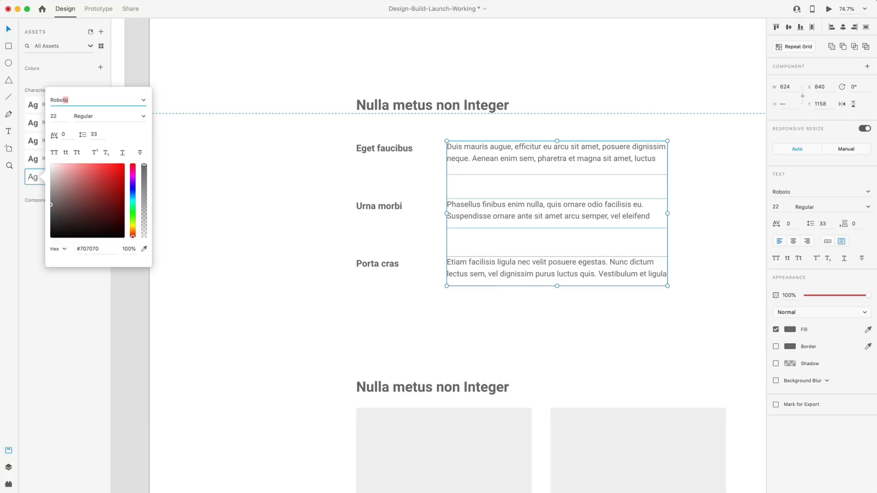
type("bo")
key("Return")
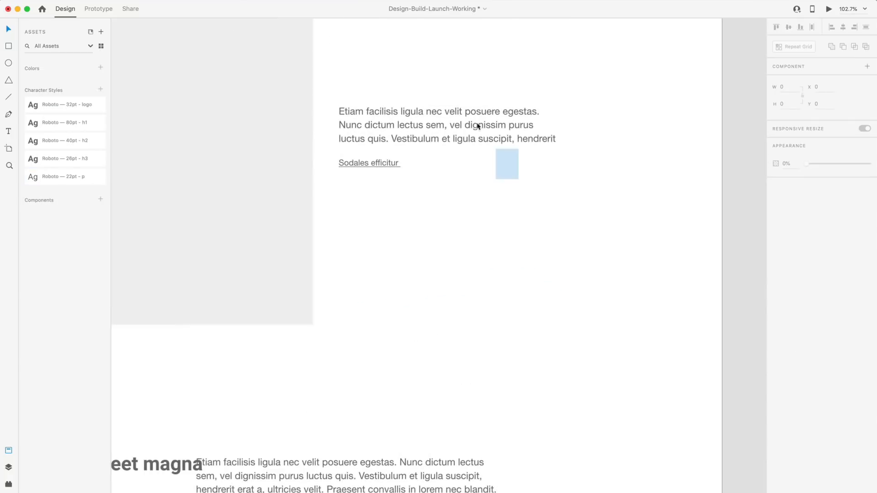
Apply the Roboto — 22pt - p style to the Etiam facilisis paragraph and the one beside Laoreet magna.
left_click(477, 126)
left_click(29, 177)
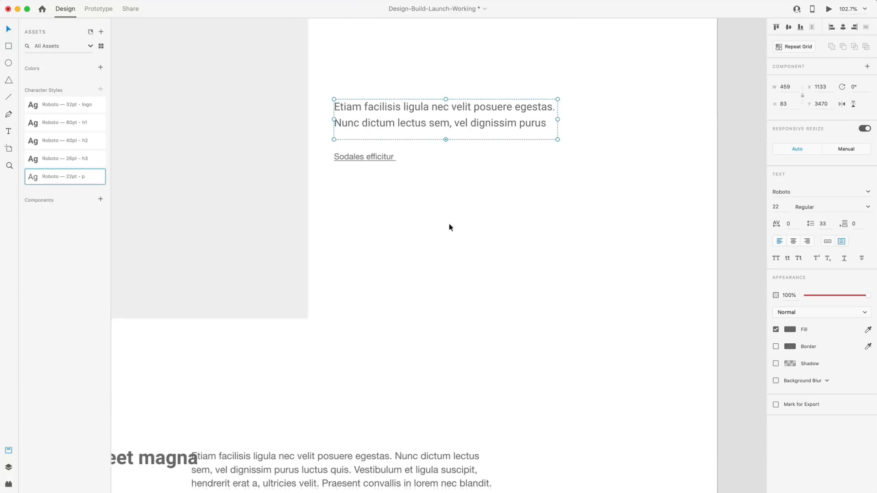
scroll(450, 227, "down", 4)
scroll(426, 239, "left", 1)
left_click(401, 295)
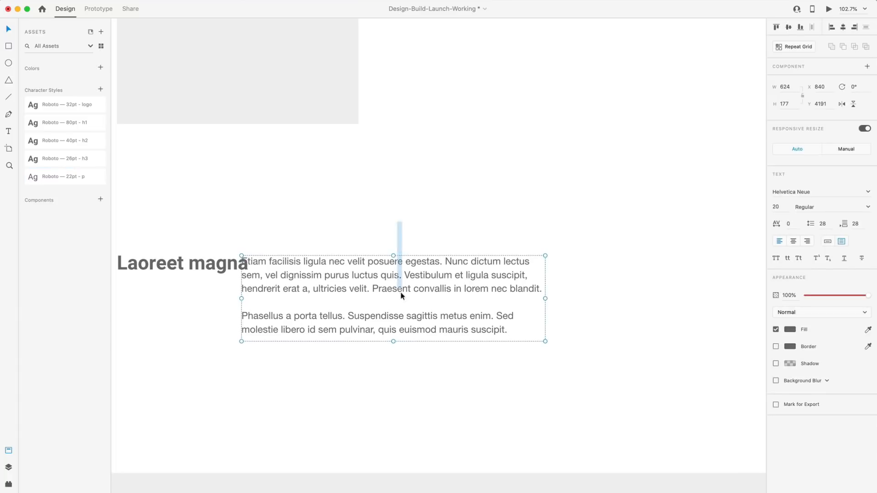
left_click(34, 180)
scroll(402, 213, "down", 3)
scroll(408, 217, "left", 3)
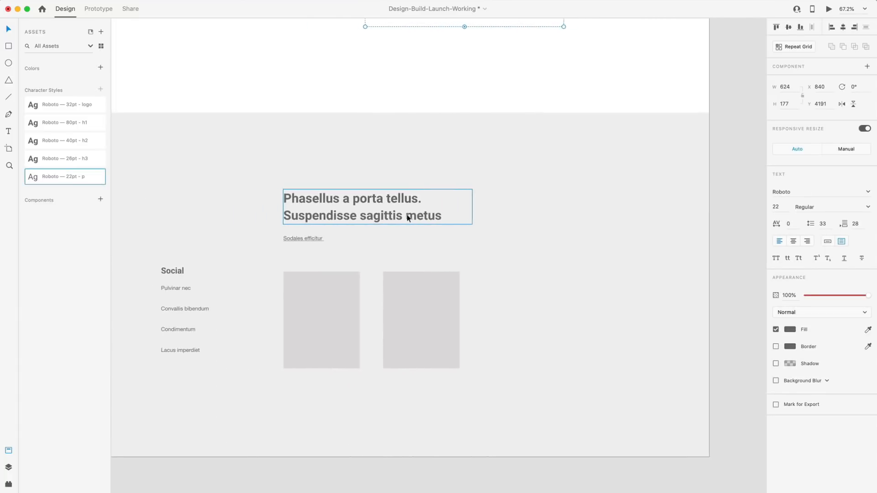
scroll(411, 218, "up", 10)
At the top of Wire 2, scale the Quisque lectus integer label up slightly to 18 pt.
scroll(426, 215, "up", 4)
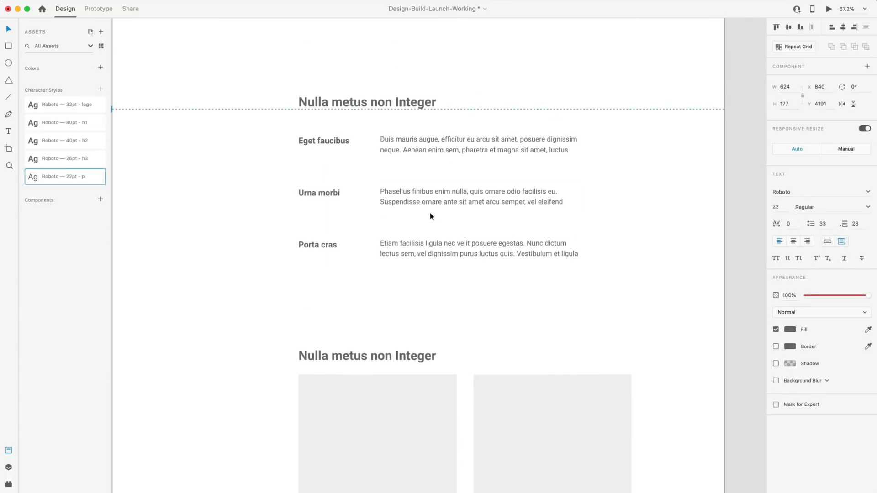
scroll(430, 214, "down", 5)
scroll(451, 213, "up", 6)
scroll(313, 137, "up", 5)
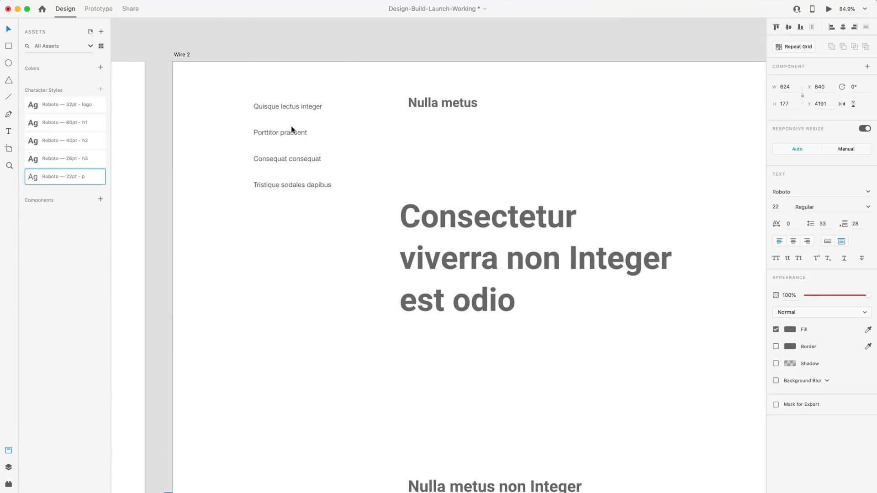
scroll(275, 113, "up", 5)
left_click(292, 104)
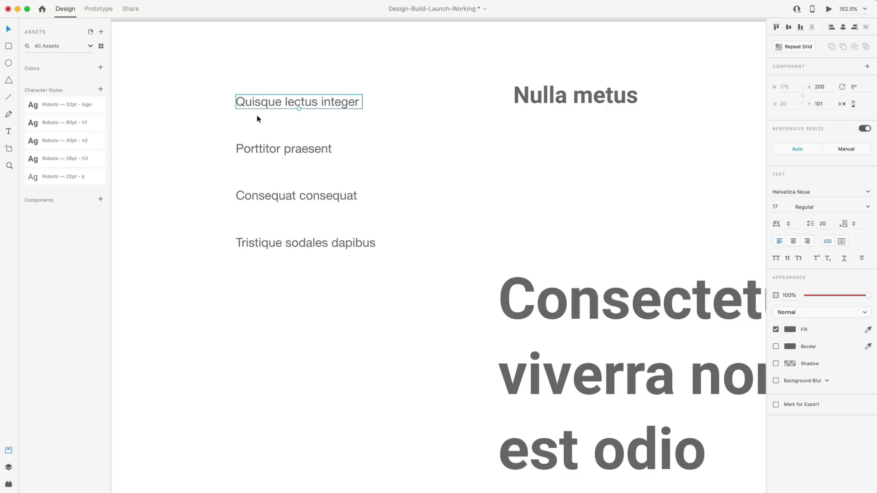
left_click_drag(298, 109, 299, 110)
left_click(456, 161)
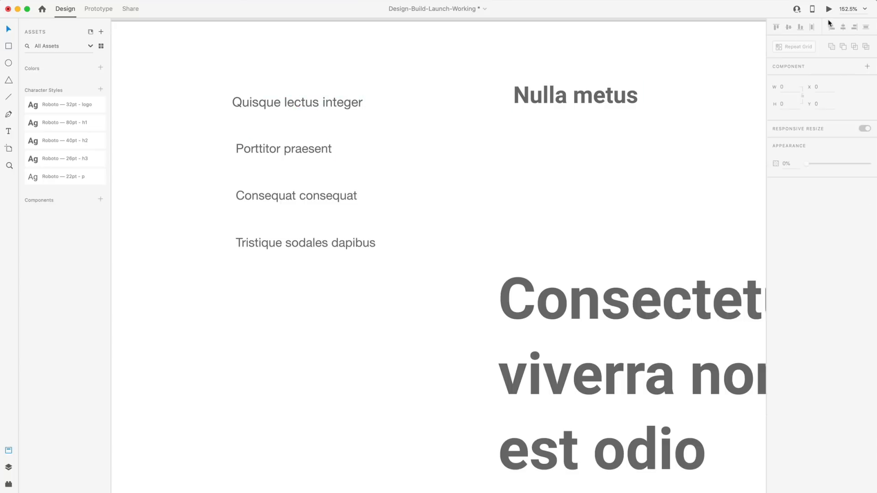
left_click(828, 9)
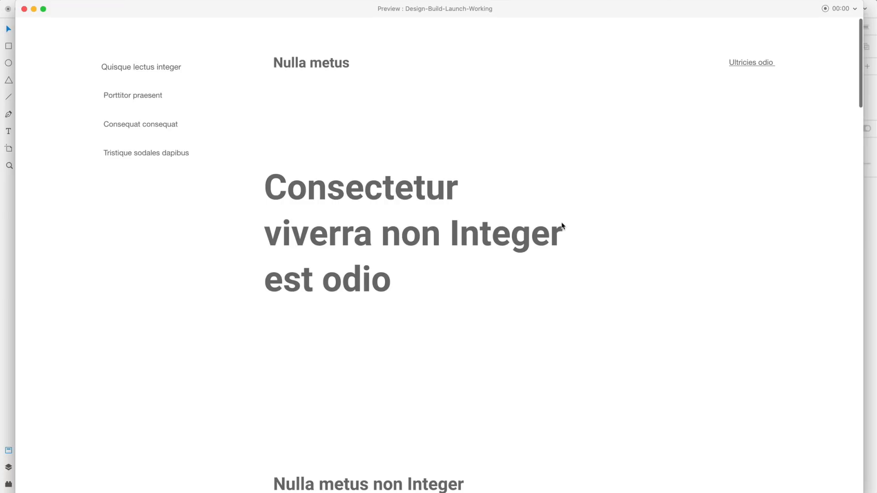
scroll(564, 226, "down", 1)
scroll(496, 209, "up", 1)
scroll(519, 187, "down", 10)
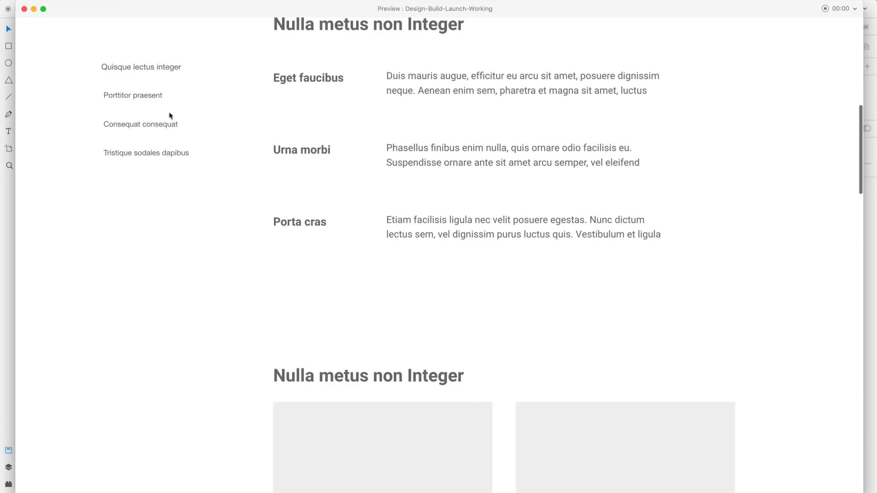
scroll(130, 72, "up", 5)
Leave preview, set Quisque lectus integer to Roboto Medium, and save it as a new character style.
left_click(24, 9)
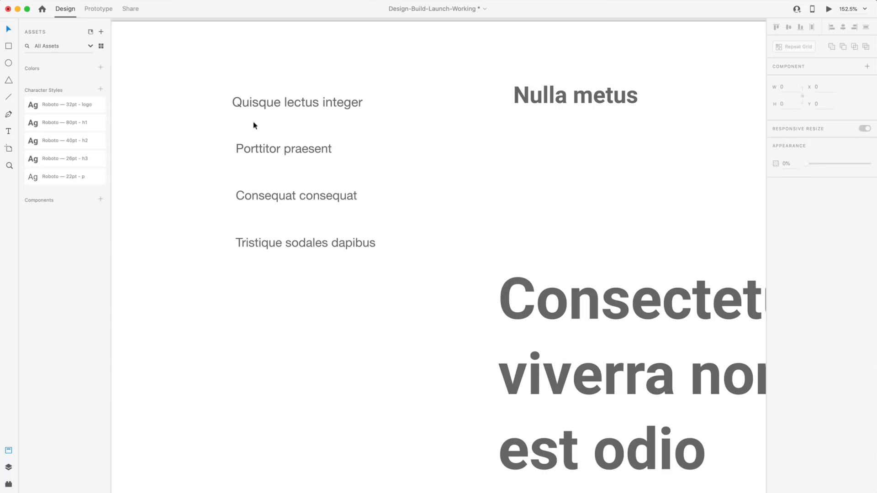
left_click(289, 104)
left_click(867, 206)
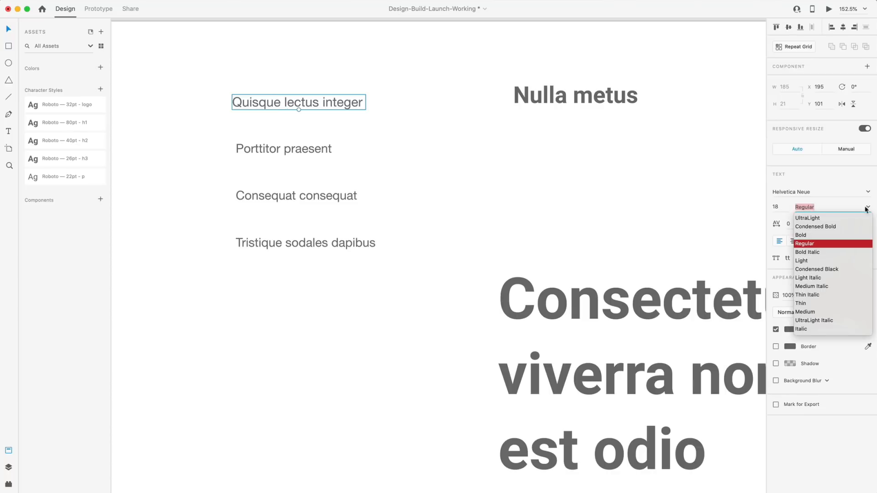
left_click(804, 312)
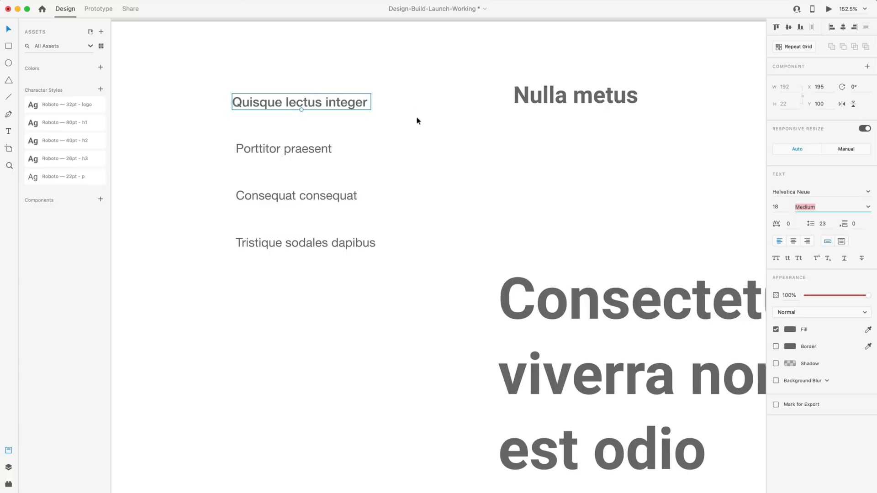
left_click(825, 191)
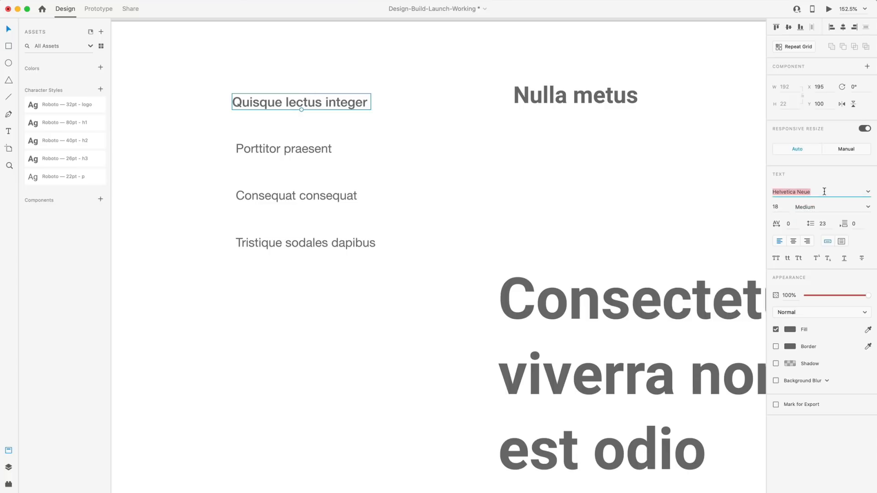
type("Roboto")
key("Return")
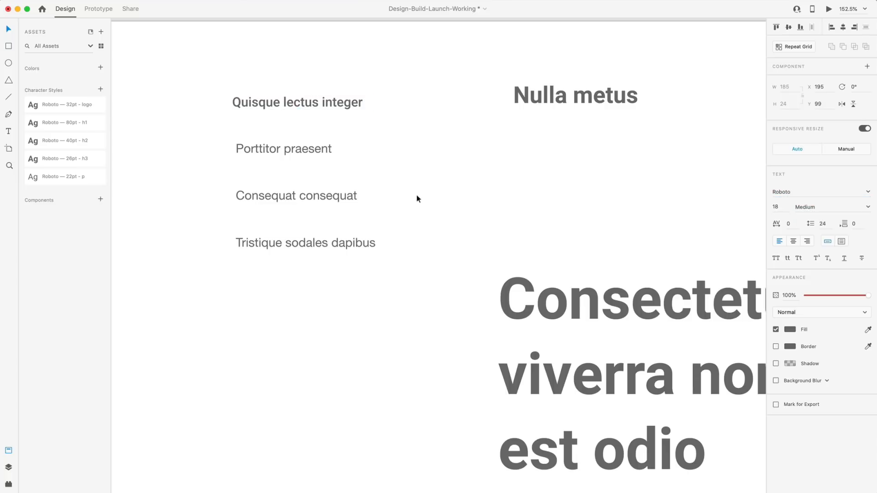
left_click(100, 89)
Move the new 18pt style to the end of the list and name it Roboto — 18pt - a.
left_click_drag(75, 105, 83, 201)
double_click(80, 194)
left_click(80, 193)
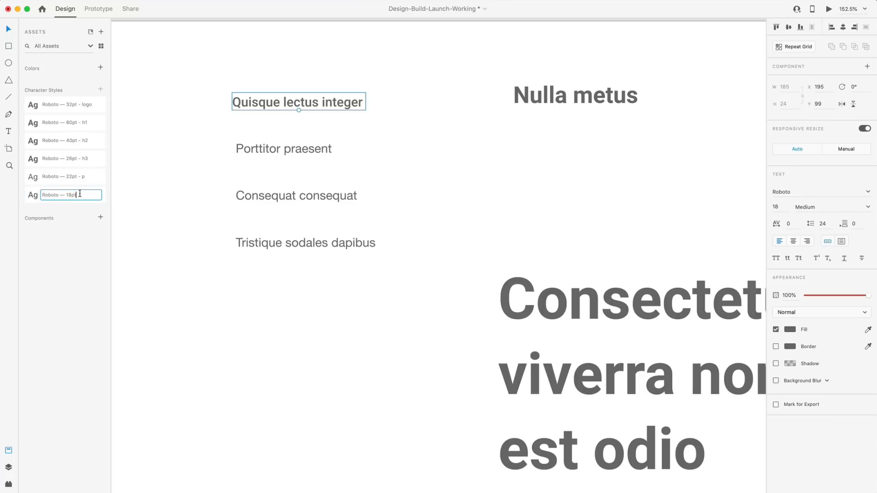
key("Return")
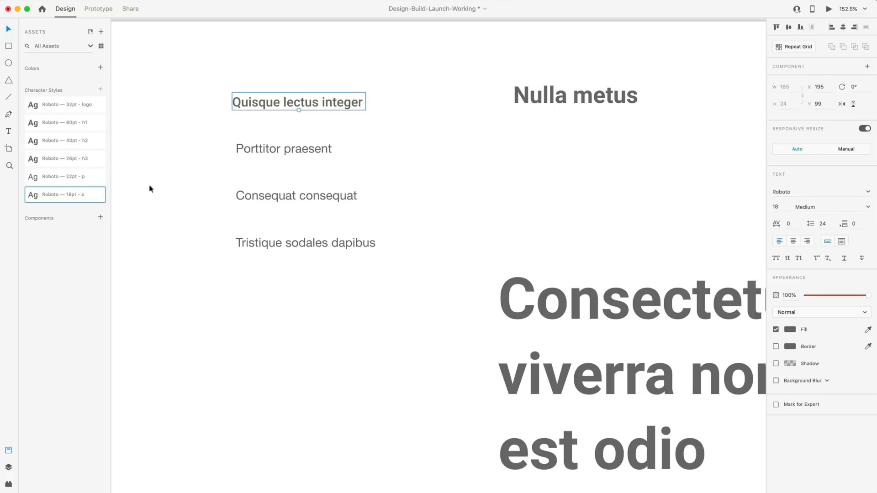
Apply the 18pt - a style to the three remaining navigation items.
left_click(182, 198)
left_click_drag(328, 302, 240, 141)
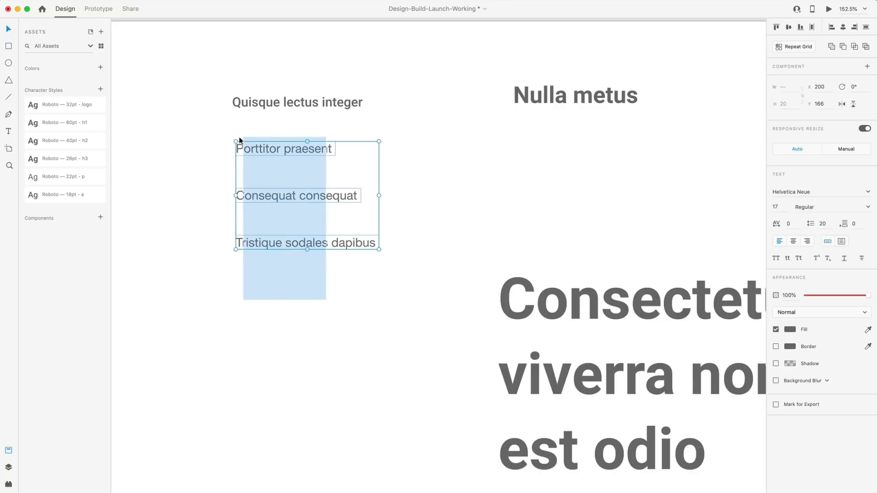
left_click(65, 196)
left_click(348, 293)
Give the Ultricies odio text the 18pt - a style and underline it.
scroll(348, 294, "down", 5)
scroll(525, 237, "right", 3)
scroll(708, 261, "up", 5)
left_click_drag(692, 246, 577, 146)
left_click(36, 195)
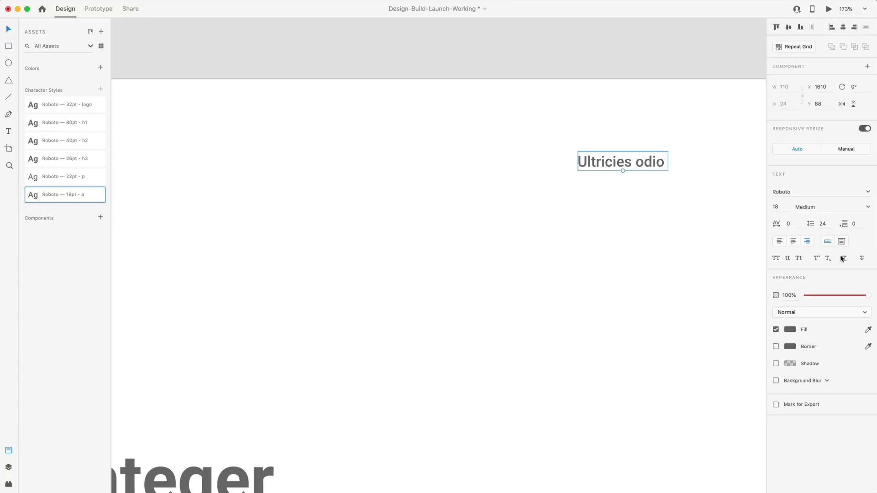
left_click(842, 259)
left_click(605, 233)
Apply the 18pt - a style to the Sodales efficitur text.
scroll(606, 237, "down", 5)
scroll(604, 235, "down", 10)
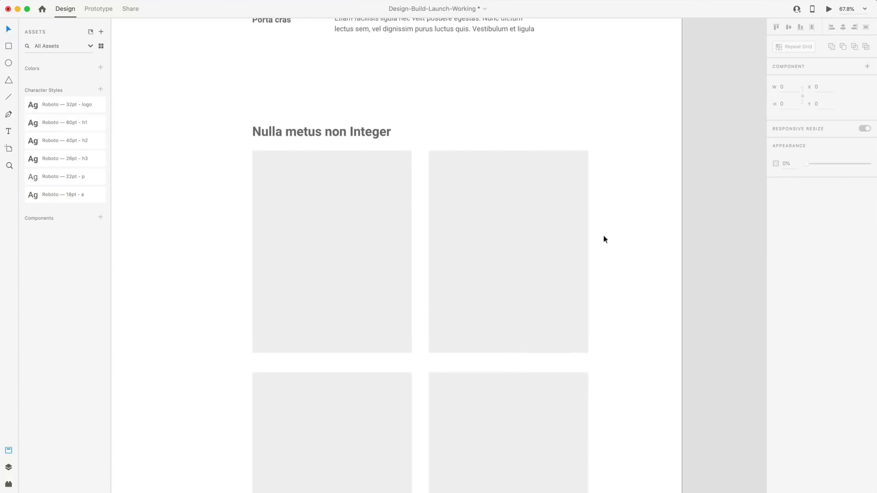
scroll(604, 238, "down", 10)
scroll(479, 255, "up", 3)
left_click_drag(475, 253, 379, 202)
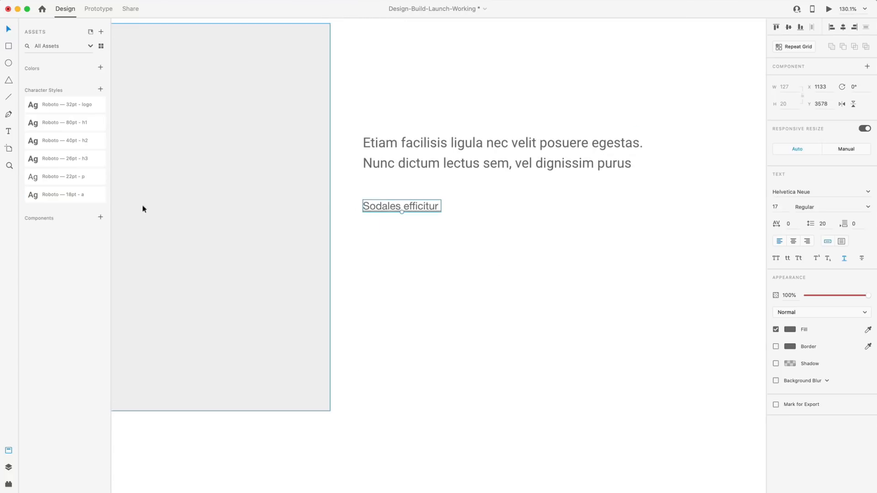
left_click(92, 196)
left_click(525, 300)
scroll(524, 299, "down", 5)
scroll(525, 299, "down", 8)
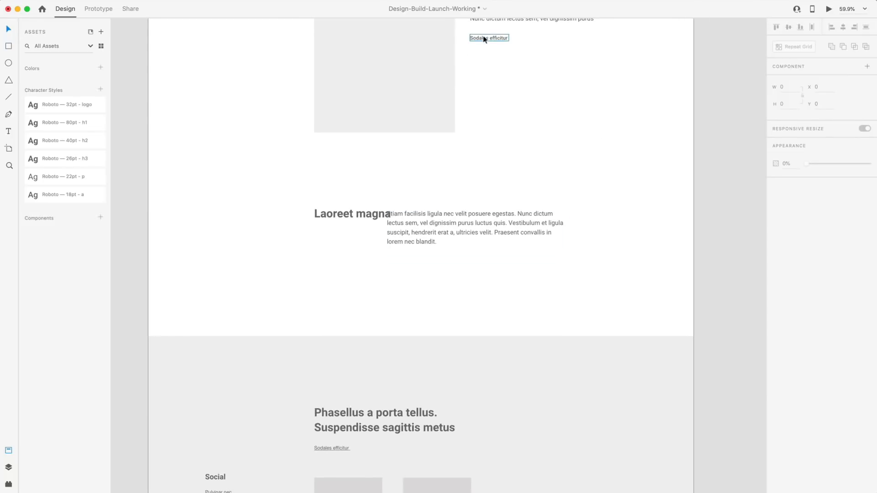
Reapply the 18pt link style to the Sodales efficitur link and underline it.
left_click(485, 39)
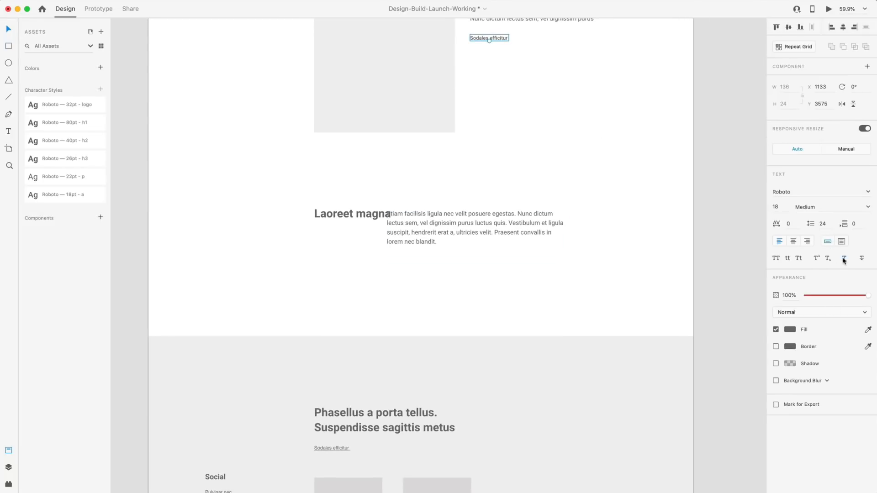
left_click(591, 117)
scroll(501, 160, "down", 10)
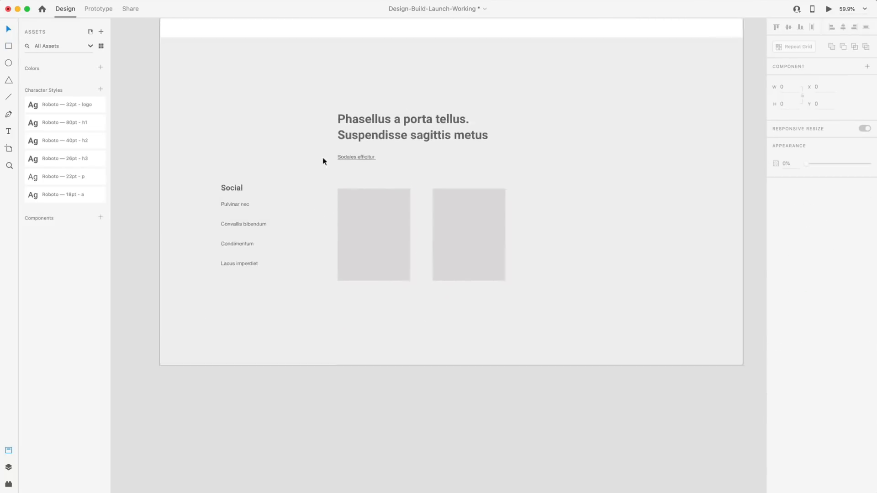
scroll(322, 161, "up", 5)
left_click(374, 152)
left_click(47, 195)
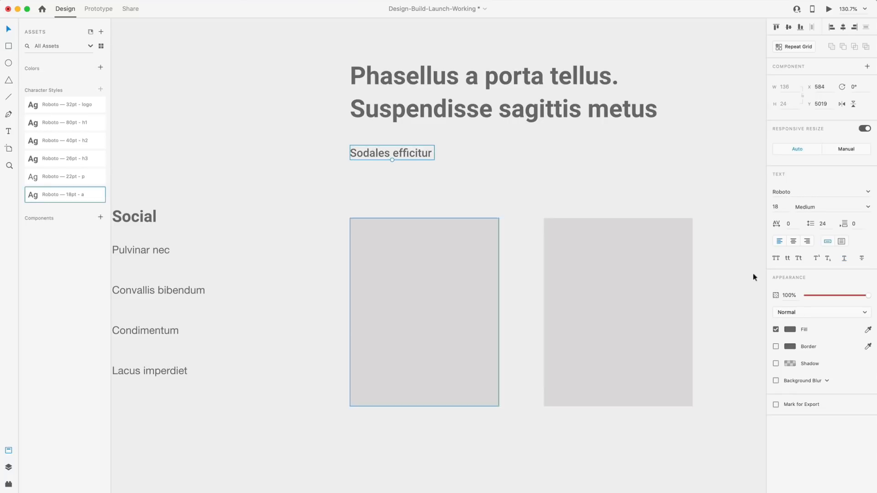
left_click(844, 258)
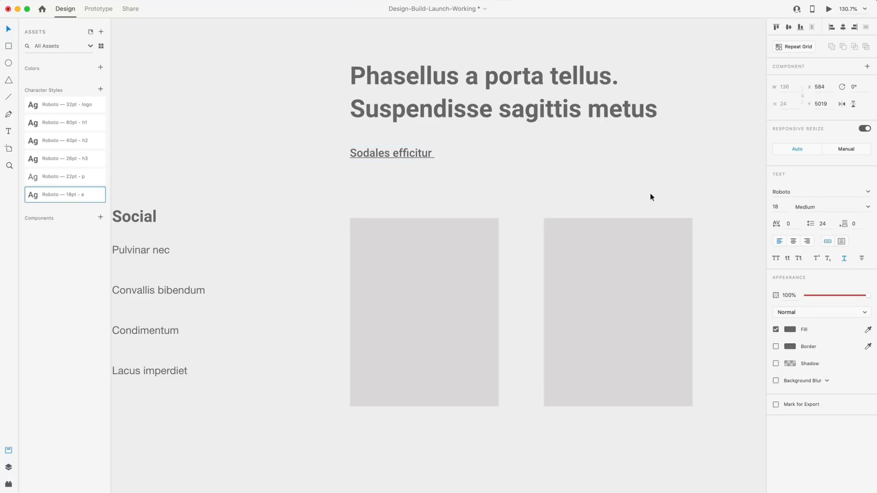
left_click(630, 180)
Apply the 18pt link style to Pulvinar nec, Convallis bibendum, Condimentum and Lacus imperdiet.
scroll(631, 180, "left", 5)
left_click(315, 221)
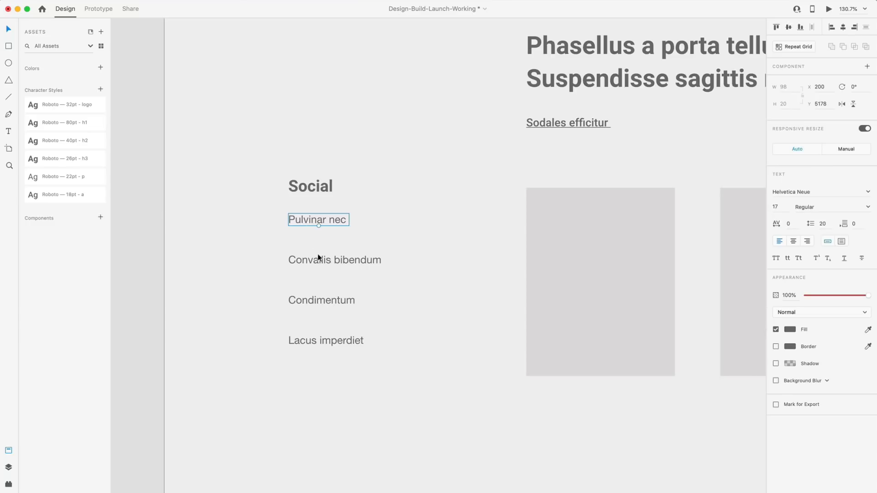
left_click(328, 260, "shift")
left_click(320, 300, "shift")
left_click(324, 341, "shift")
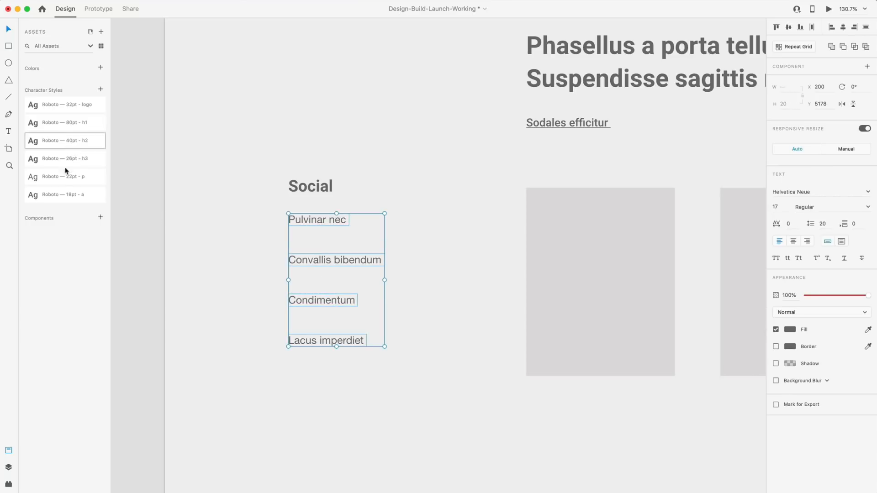
left_click(59, 194)
left_click(141, 189)
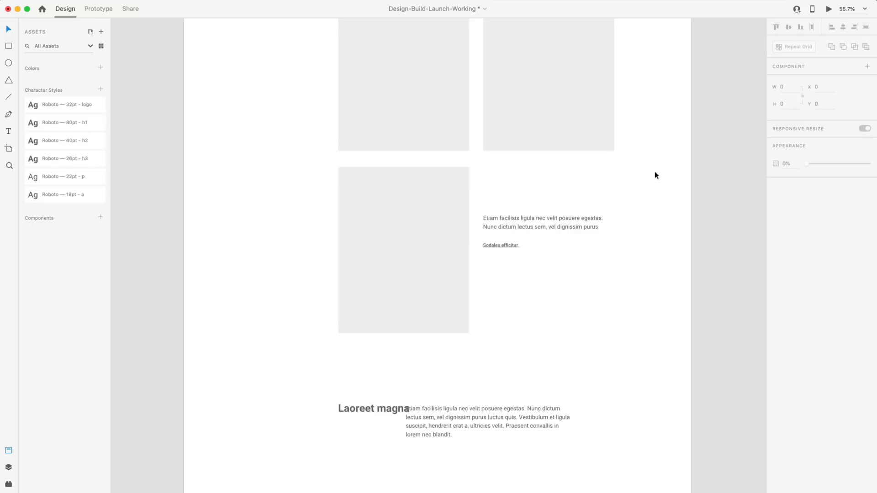
scroll(655, 172, "down", 3)
scroll(655, 175, "down", 1)
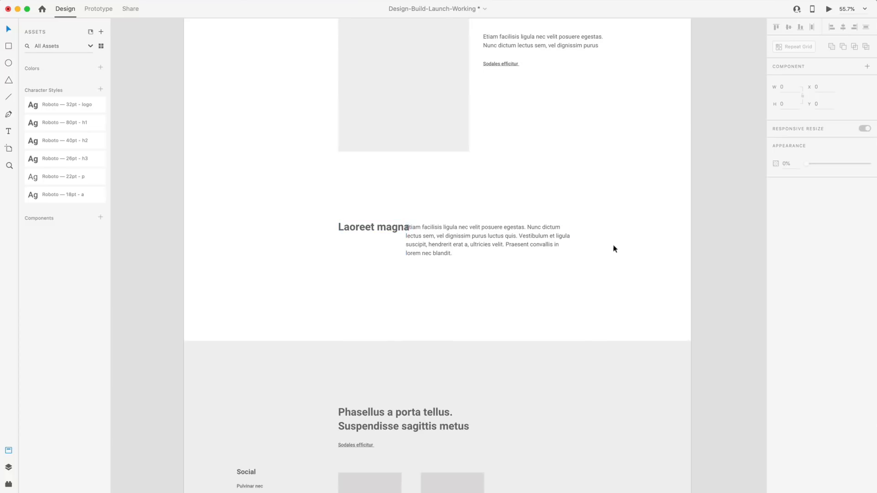
scroll(612, 249, "up", 1)
scroll(609, 254, "up", 12)
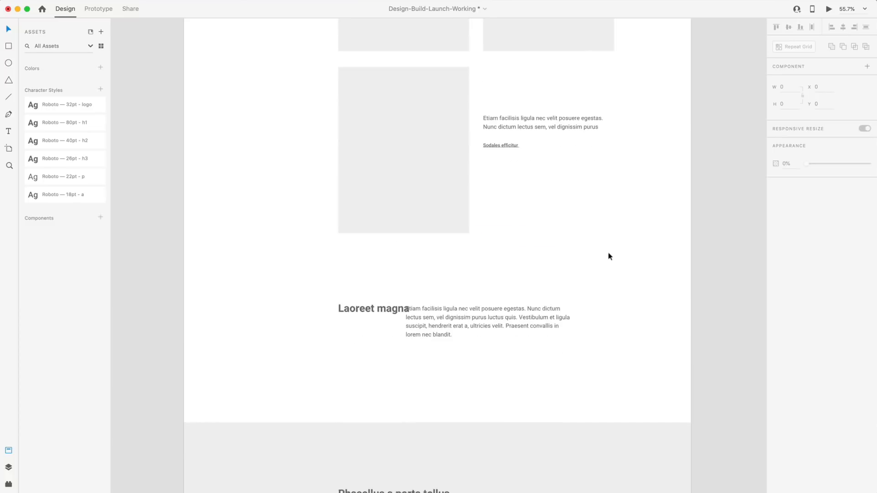
scroll(625, 248, "up", 7)
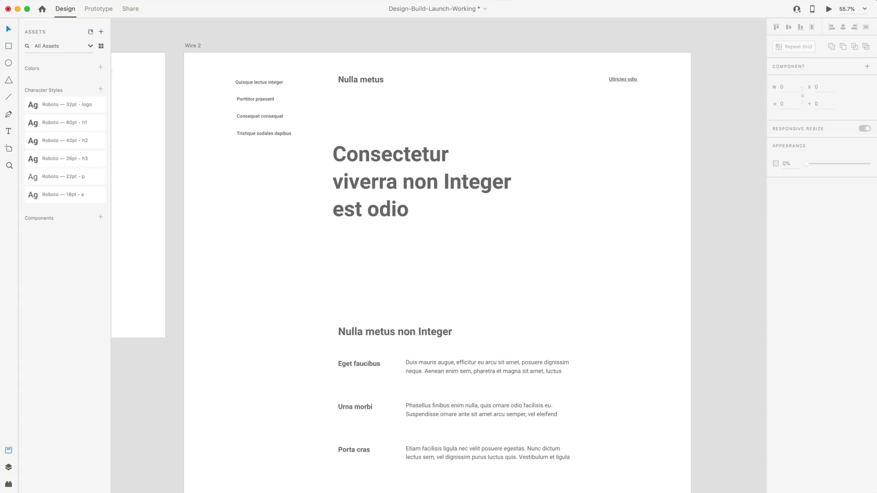
Change the Nulla metus logo text to 'Caler.'.
double_click(364, 81)
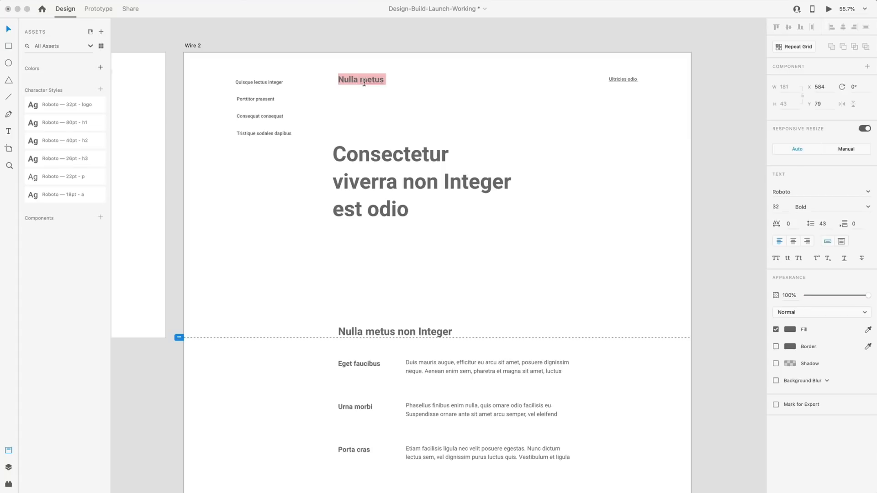
type("Caler.")
key("Escape")
Retype the hero heading as 'Full Stack Digital Designer & Developer'.
double_click(382, 189)
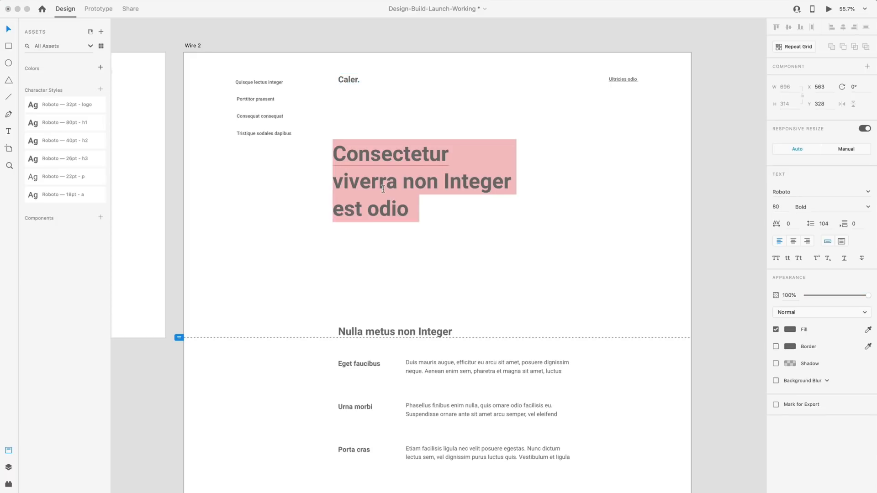
type("Full STac")
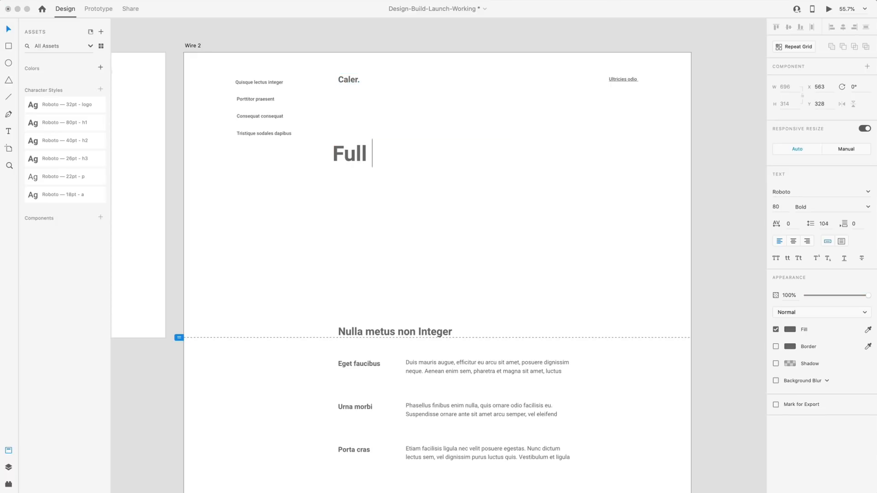
key("BackSpace")
key("BackSpace")
key("BackSpace")
type("tack Di")
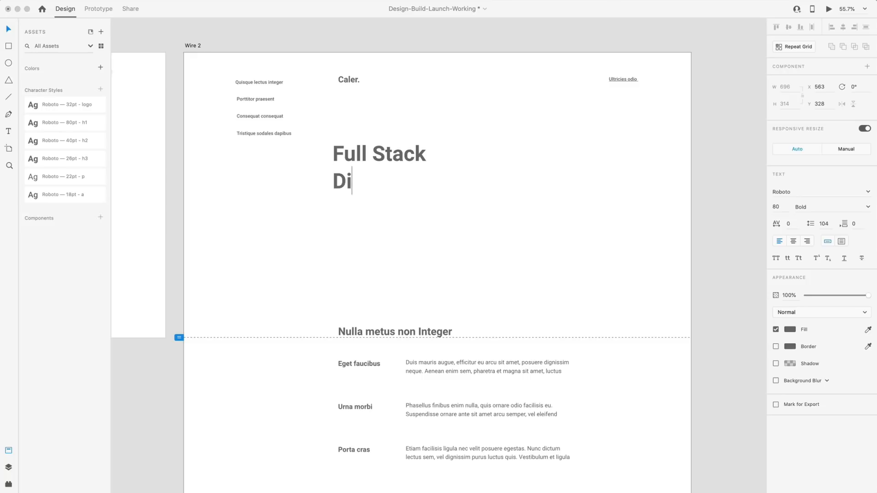
type("gital Designer ")
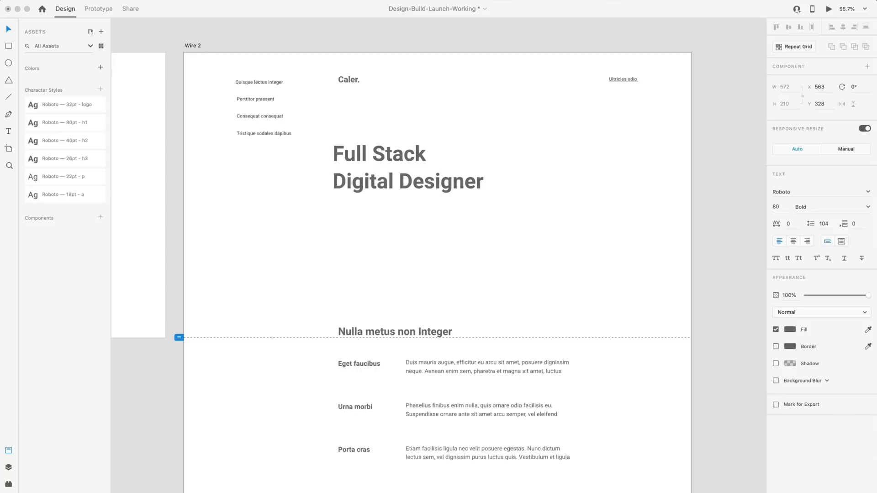
type("& Dev")
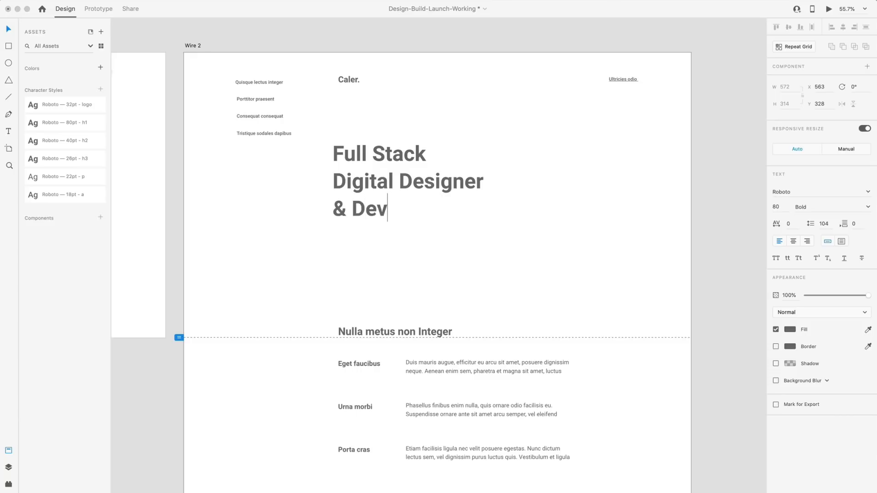
type("eloper")
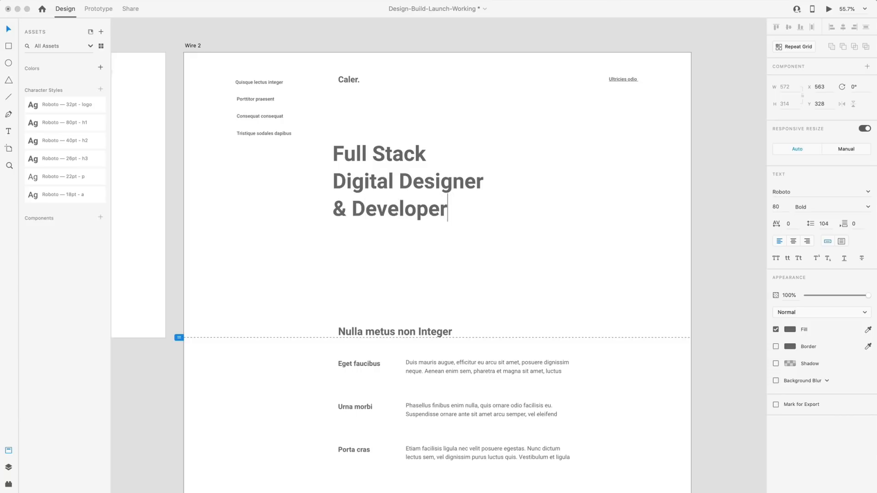
key("Escape")
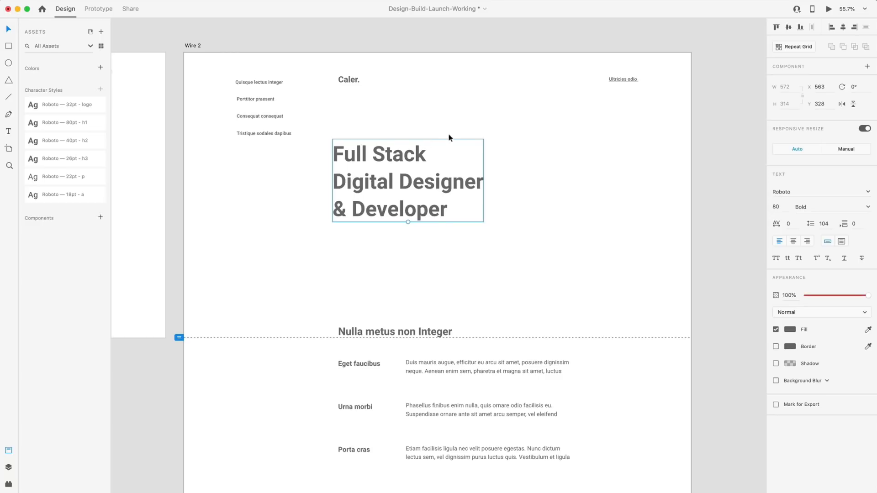
left_click(530, 154)
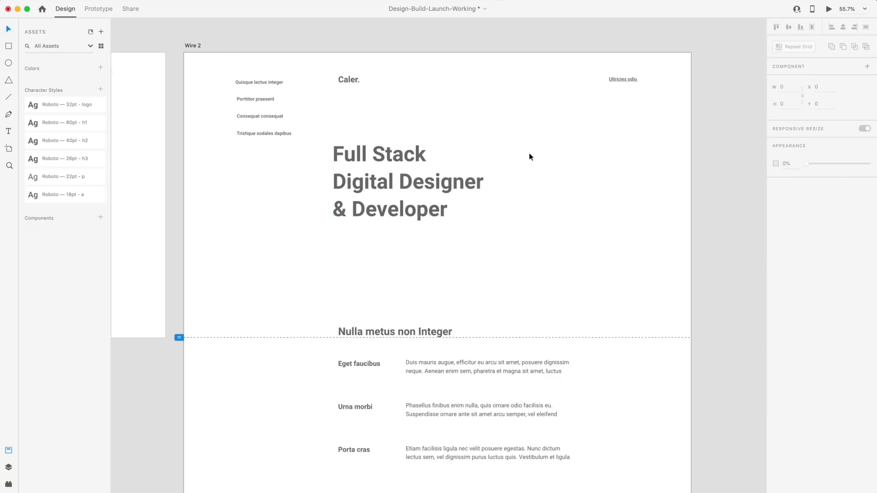
Replace the Ultricies odio link text with the contact e-mail address.
left_click(622, 80)
double_click(622, 80)
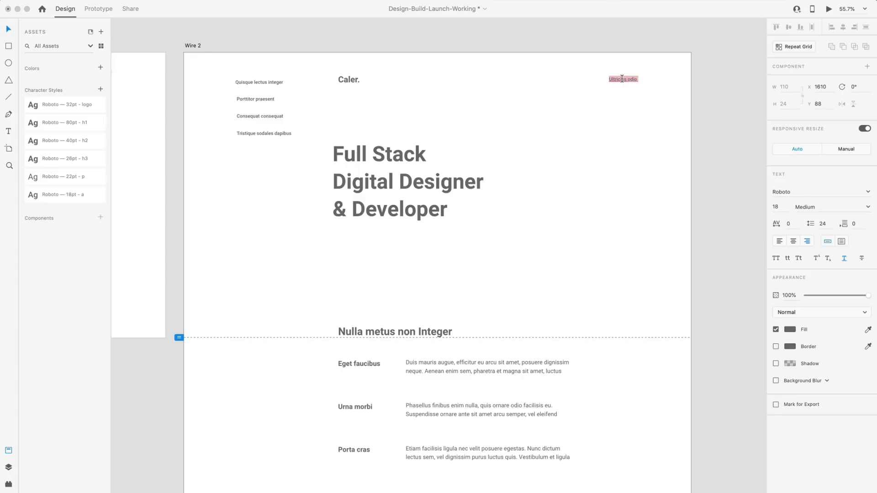
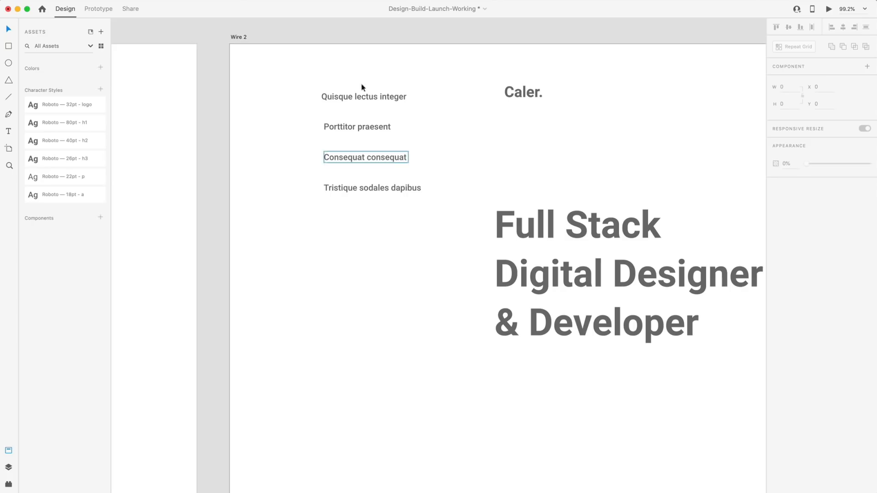
scroll(439, 122, "down", 5)
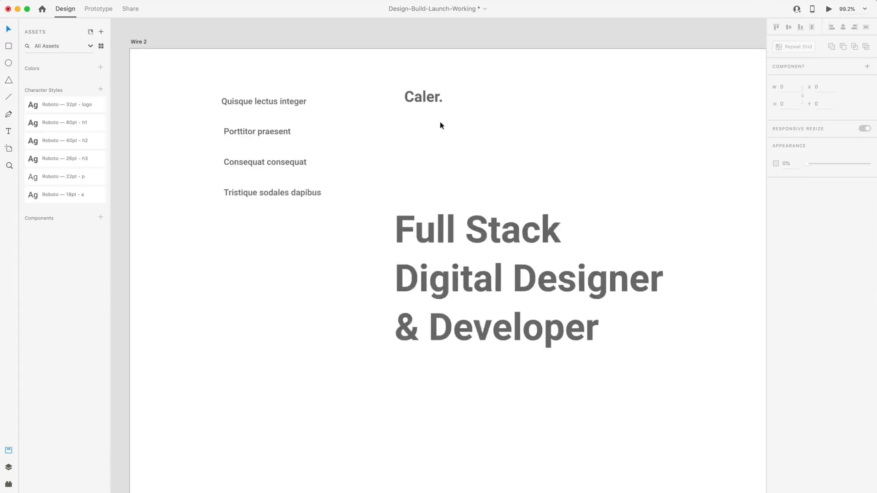
Paste the new section heading text over the Nulla metus non Integer heading.
scroll(367, 182, "down", 5)
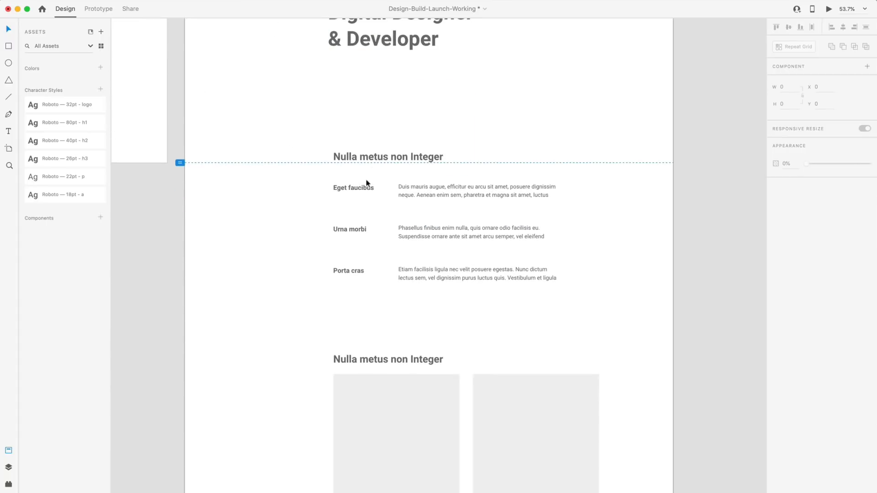
scroll(383, 178, "up", 5)
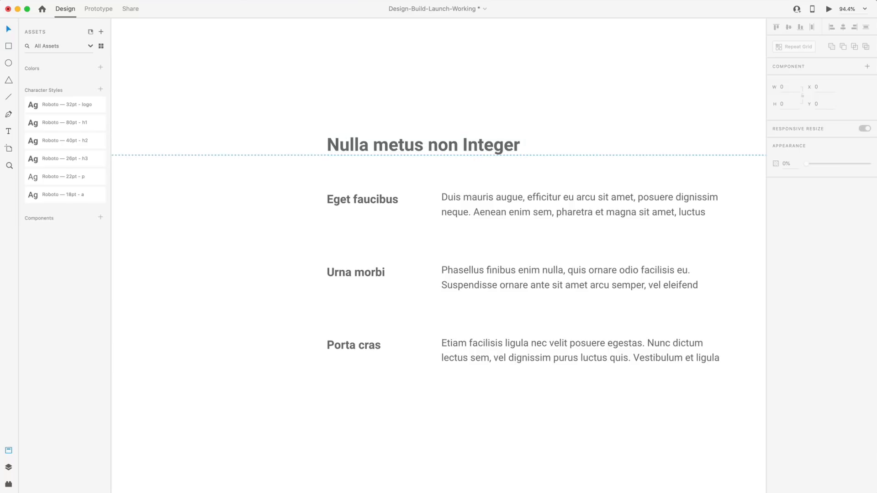
key("super+Tab")
double_click(460, 156)
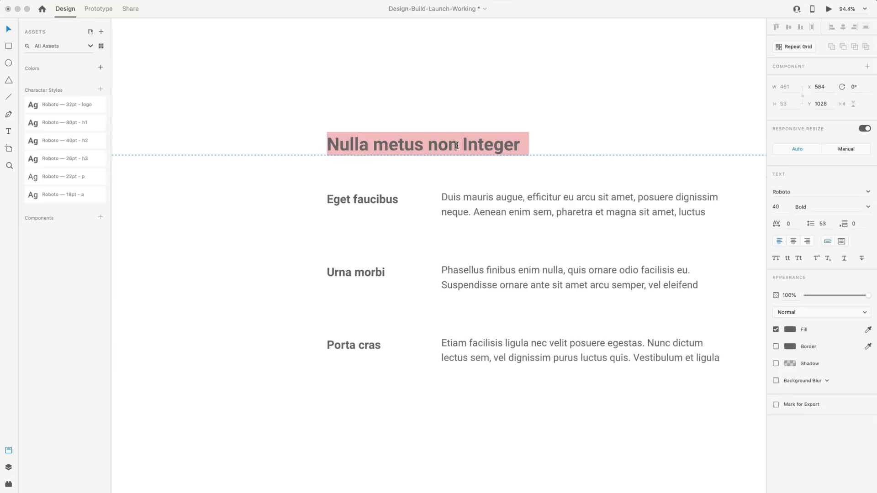
type("Multidisciplinary digital designer & developer")
left_click(509, 100)
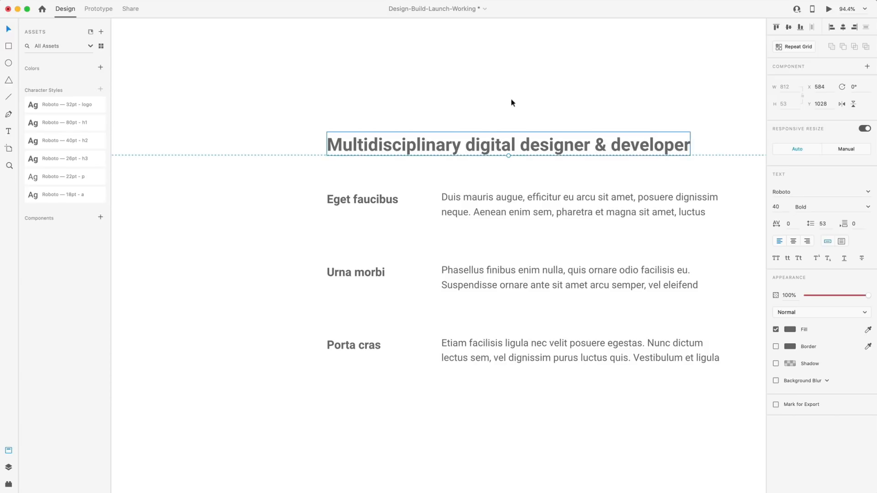
Rename the service subheadings to User Interface, User Experience and Front-end.
double_click(348, 200)
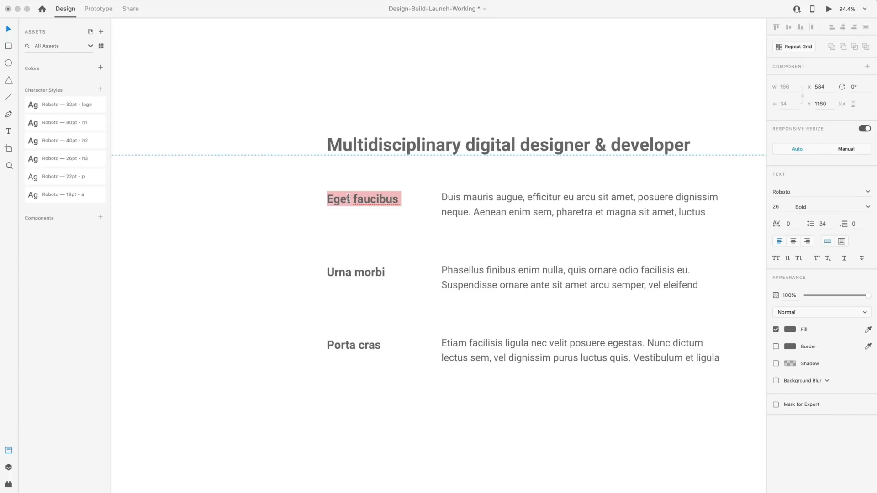
type("User INter")
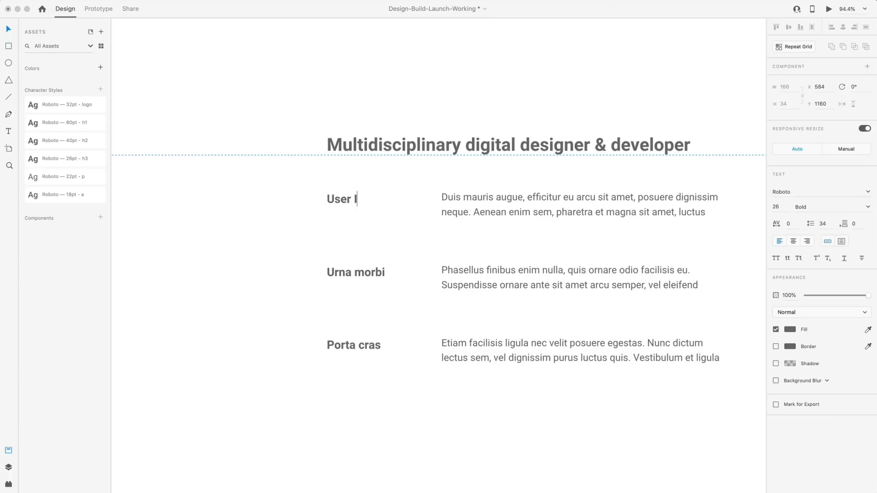
key("BackSpace")
key("BackSpace")
key("BackSpace")
key("BackSpace")
type("nterface")
scroll(299, 201, "down", 2)
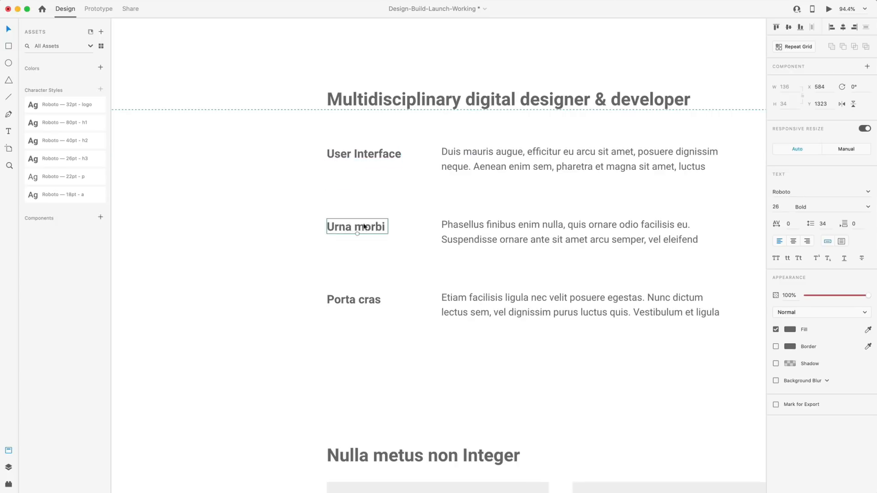
double_click(363, 227)
key("super+a")
type("User Experience")
scroll(363, 227, "down", 1)
double_click(354, 283)
key("super+a")
type("Front-end")
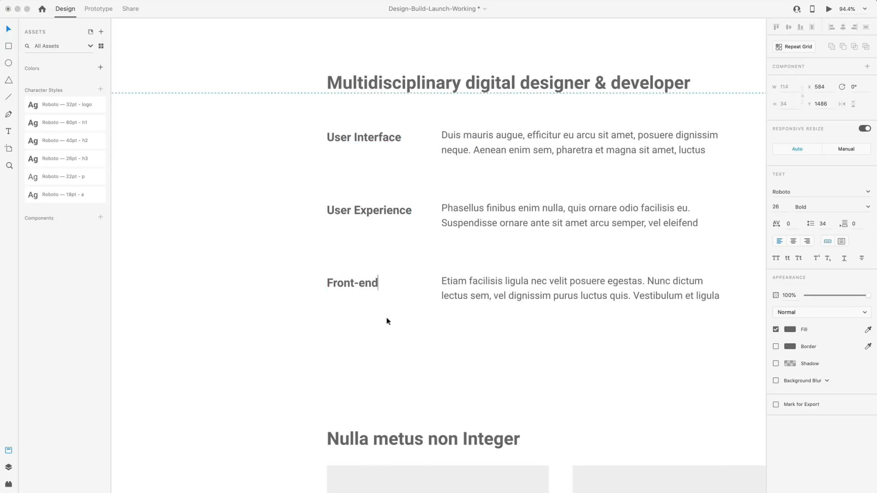
left_click(385, 319)
Duplicate the Front-end row evenly below and retitle the copy 'Consulting'.
left_click_drag(573, 347, 353, 334)
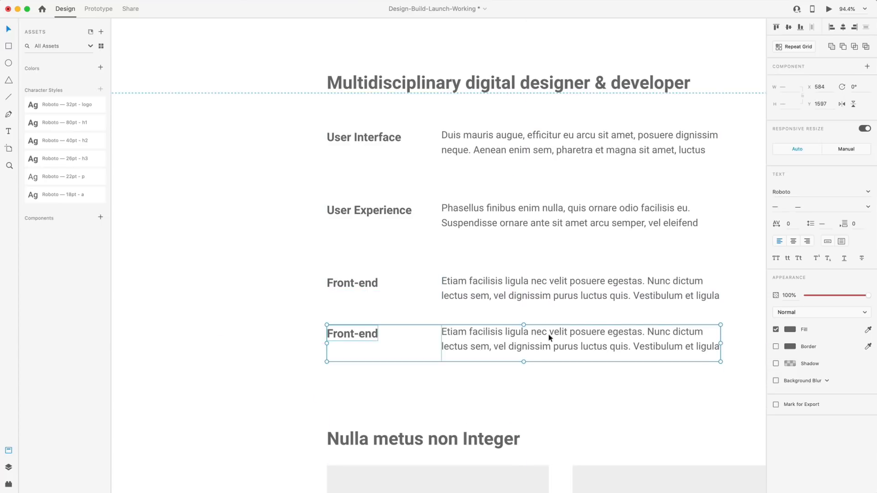
left_click_drag(550, 337, 551, 360)
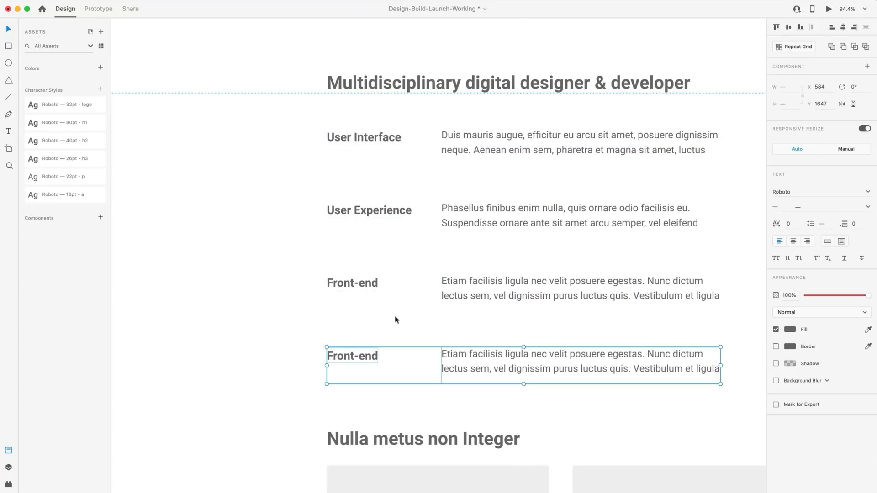
double_click(372, 358)
double_click(361, 357)
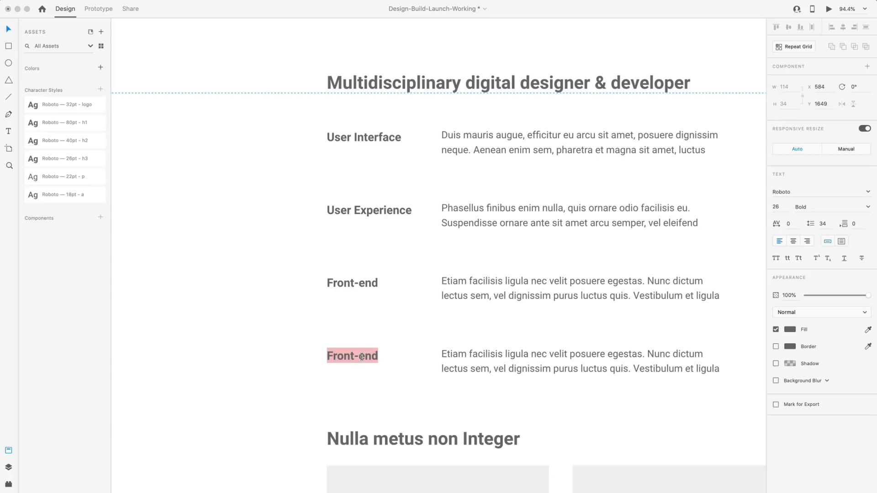
type("Consulting")
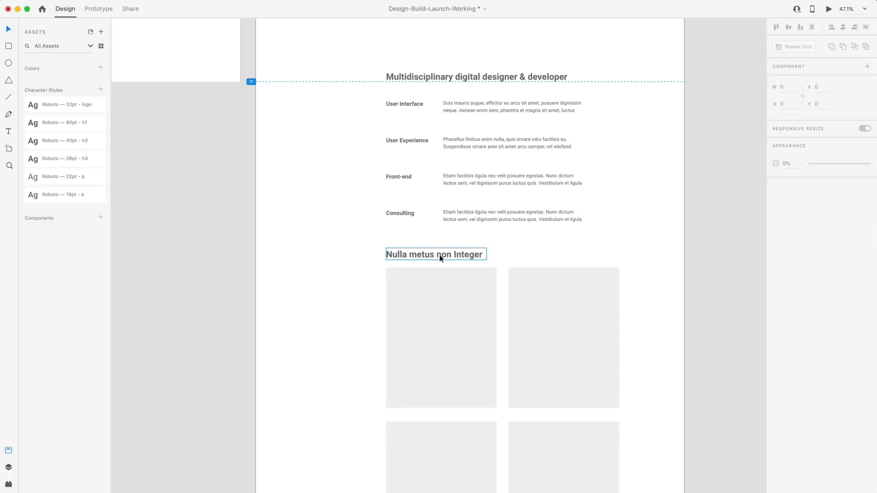
Retype the lower Nulla metus non Integer heading as 'Some of my favorite projects'.
scroll(440, 258, "down", 4)
double_click(426, 172)
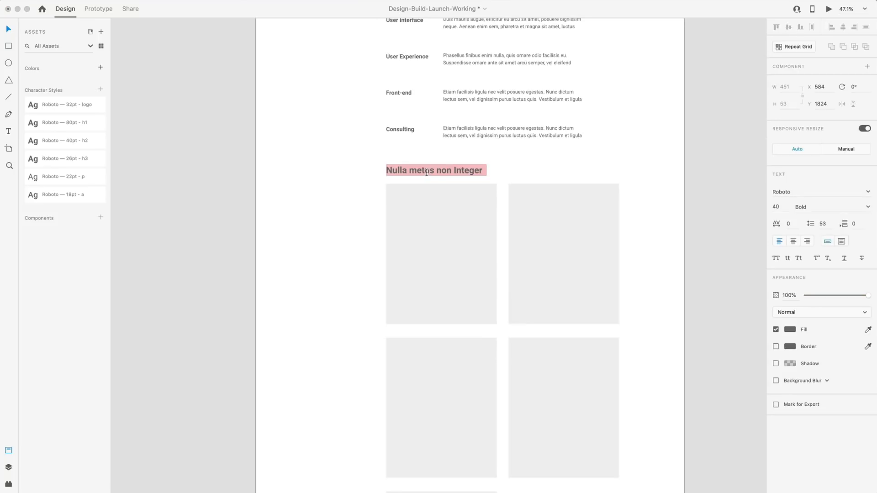
type("Some ")
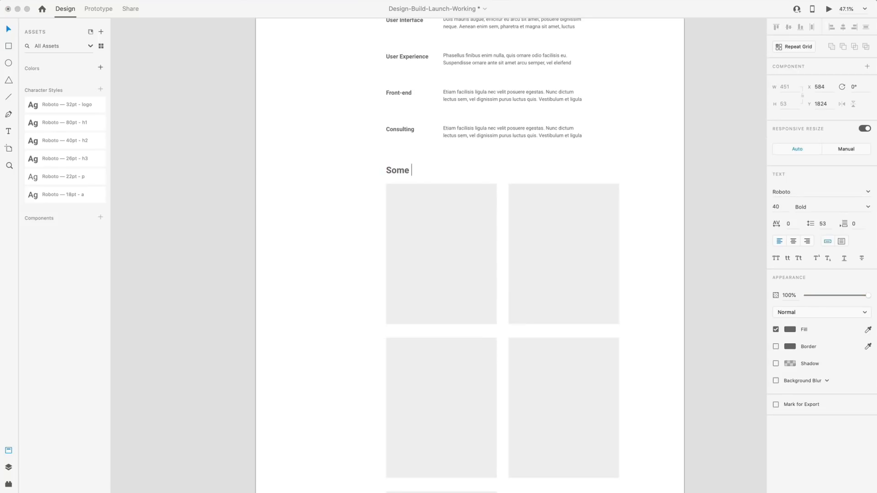
type("of my favorite projects")
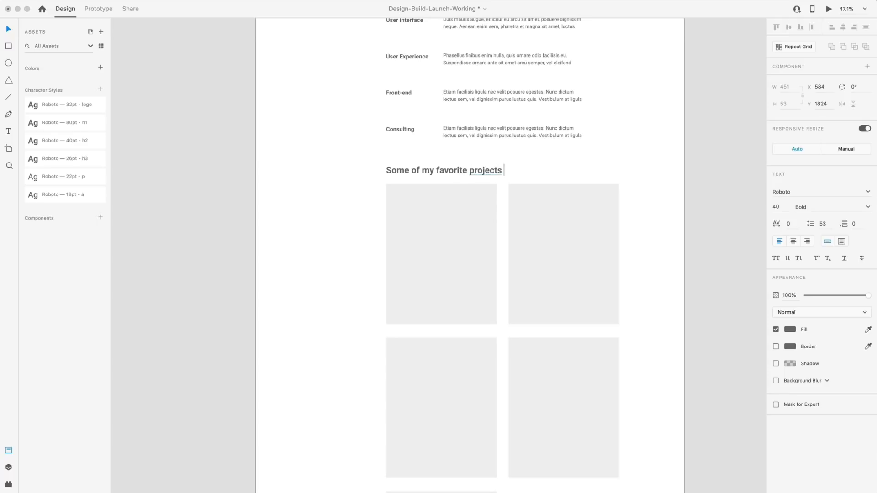
key("Escape")
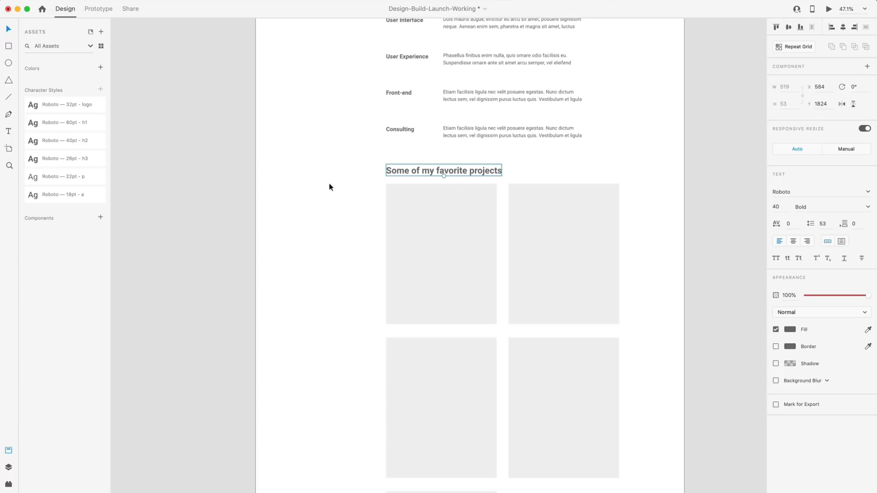
scroll(340, 189, "down", 1)
key("Escape")
scroll(516, 206, "down", 10)
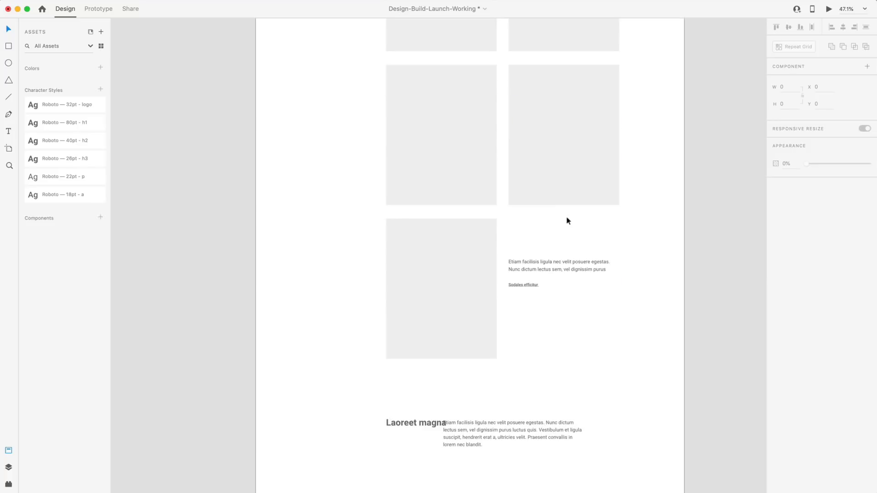
Retype the Laoreet magna footer heading as 'About me'.
scroll(570, 222, "down", 3)
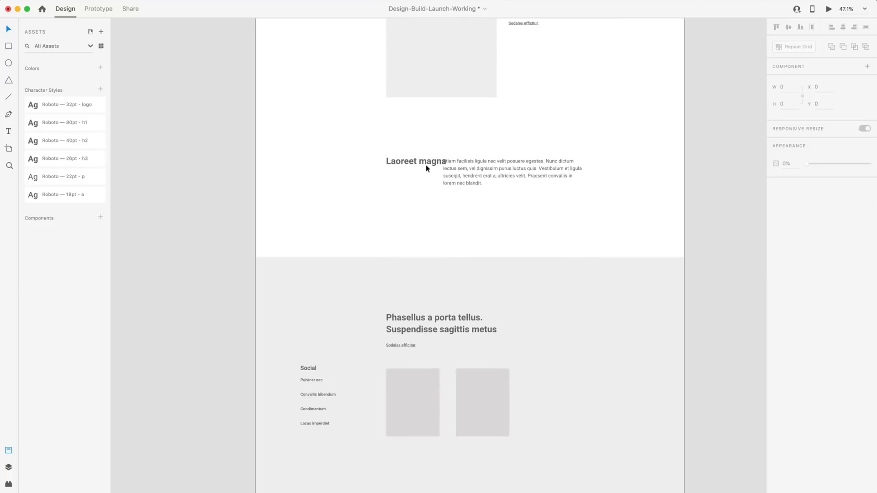
double_click(427, 168)
type("About")
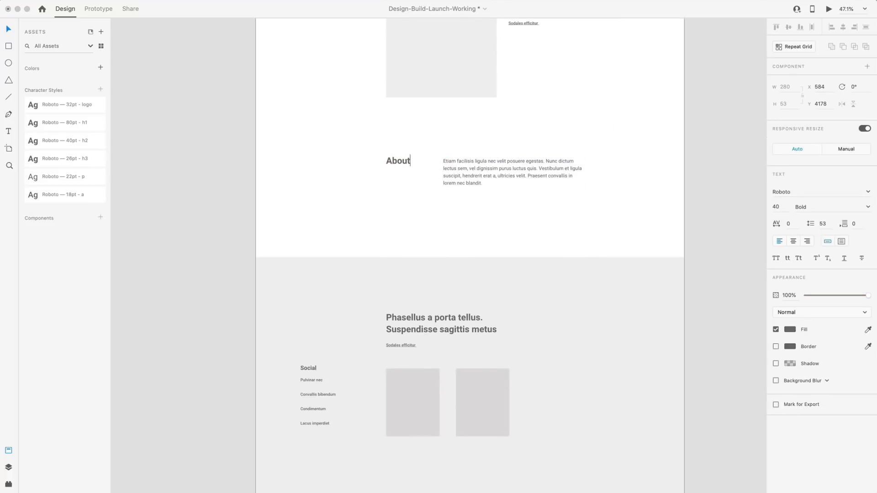
type(" me")
key("Escape")
Paste the startup call-to-action headline over the footer headline and make its box tall enough for three lines.
scroll(519, 259, "down", 1)
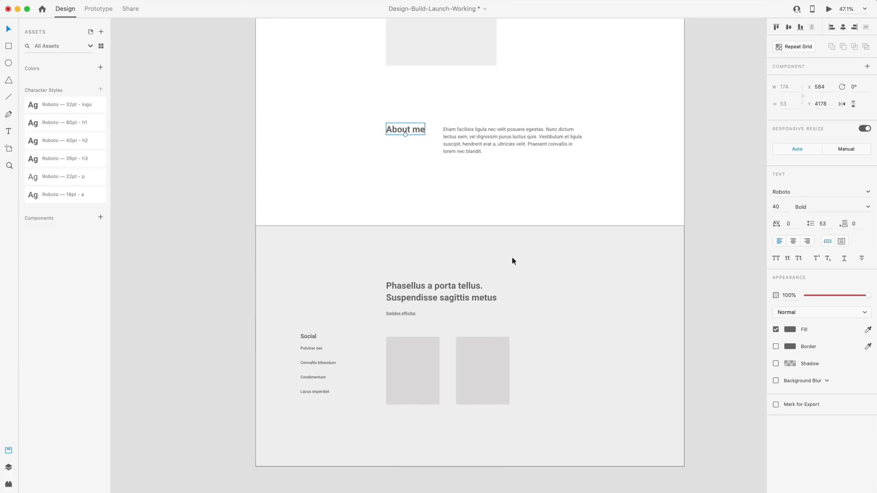
key("super+Tab")
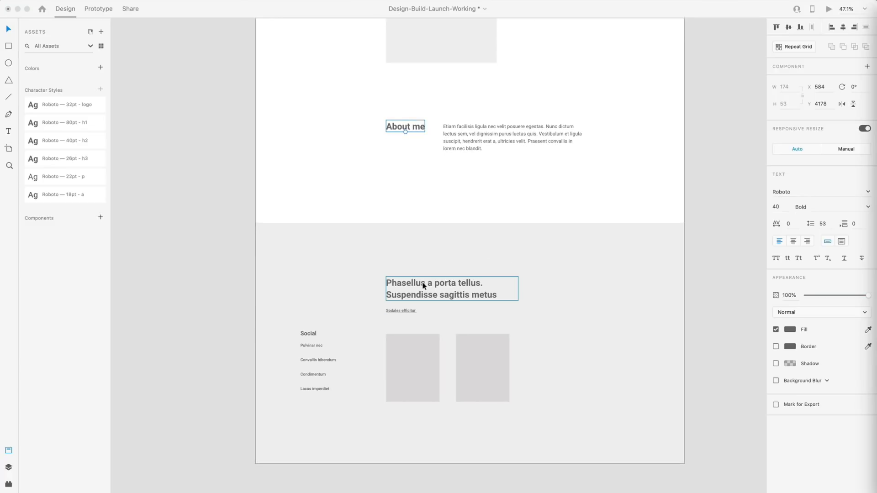
double_click(438, 289)
type("Working with growing startups to increase results. Start a Project Today.")
key("Escape")
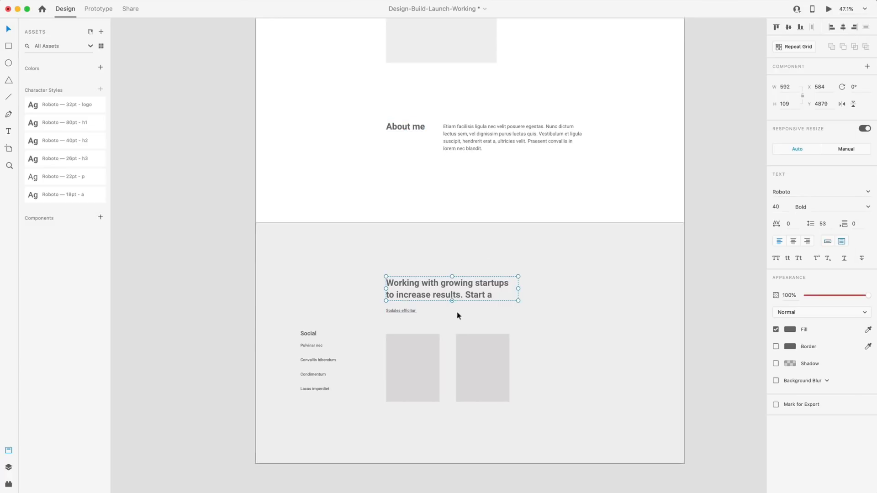
mouse_move(452, 300)
left_mouse_down()
mouse_move(453, 315)
mouse_move(442, 288)
left_mouse_up()
left_click(425, 205)
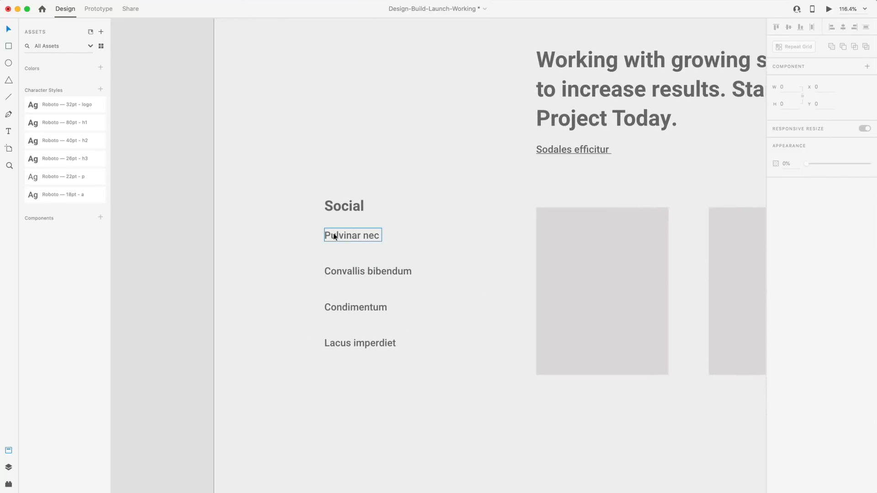
Rename the social links to Medium Articles, Twitter, Dribbble Projects and Instagram.
double_click(334, 235)
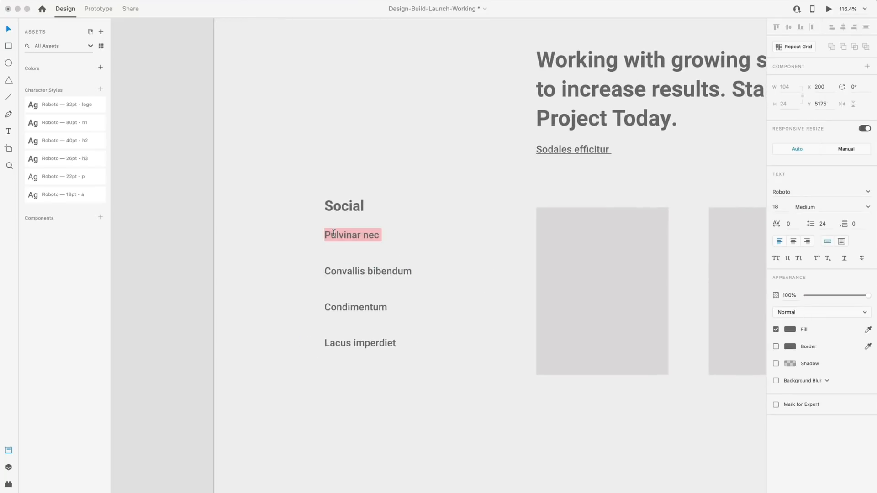
type("Medium Articles")
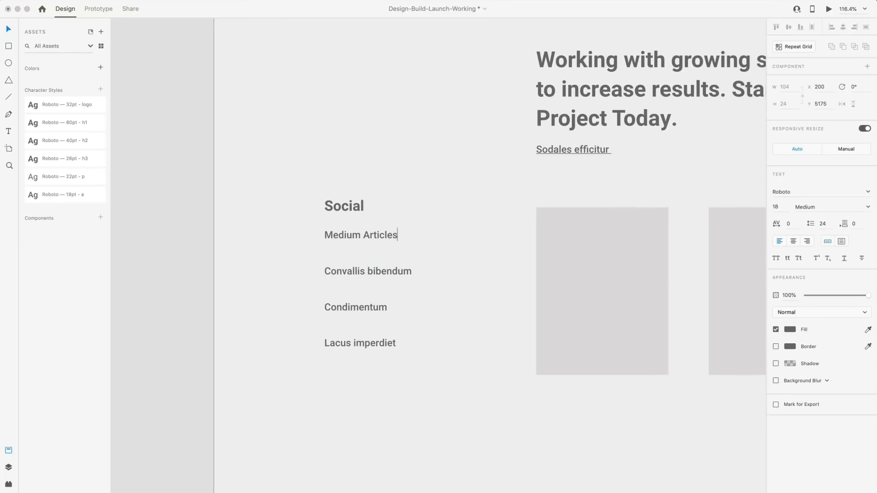
double_click(334, 271)
type("Twitter")
double_click(334, 307)
type("Dribbble Projects")
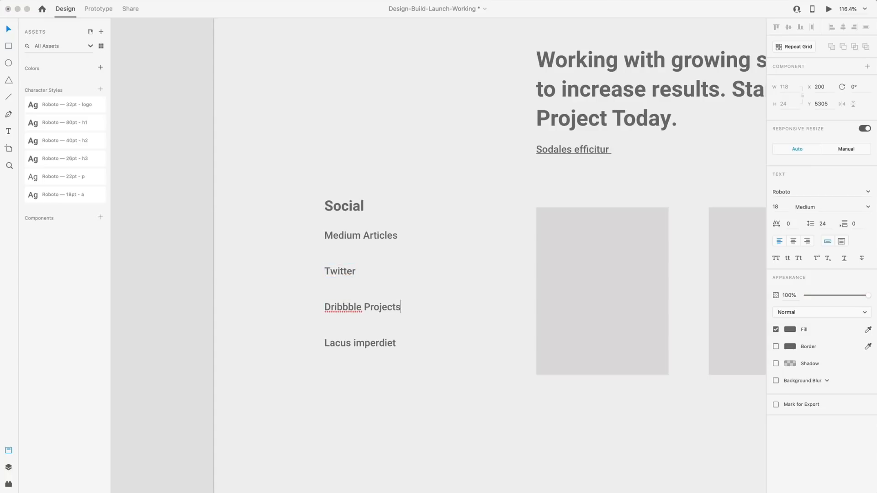
key("Escape")
double_click(357, 343)
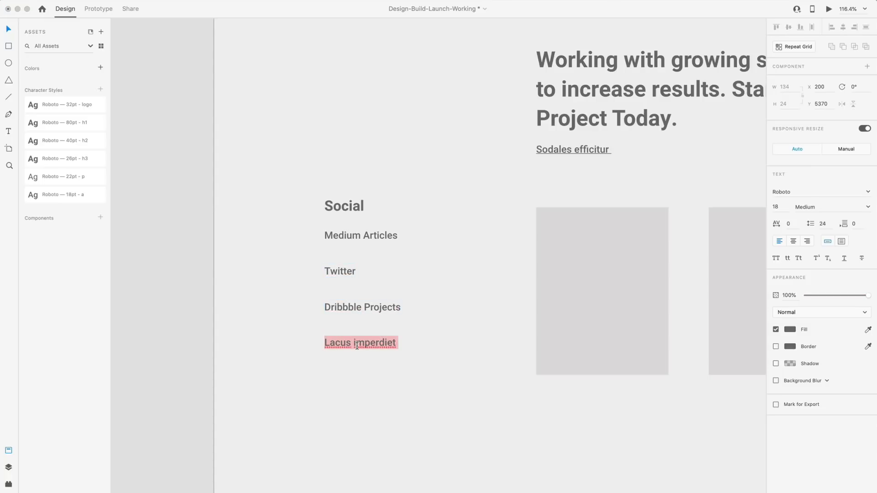
type("Instagram")
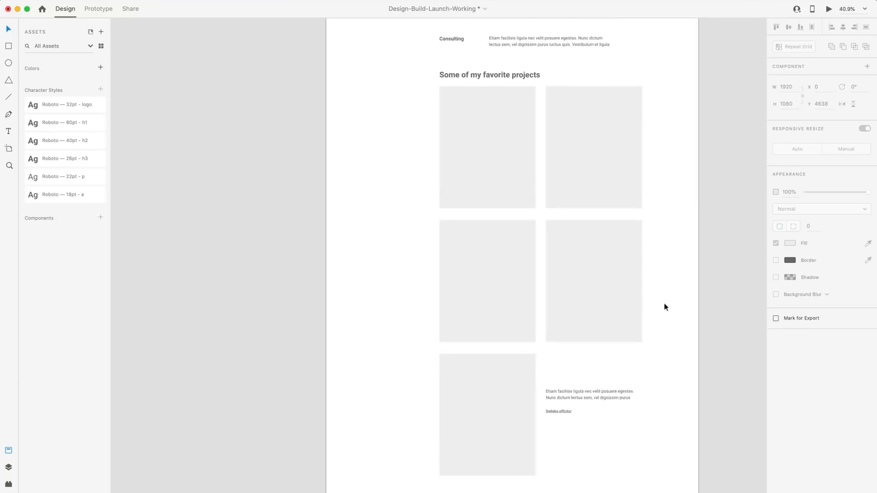
Rename the first nav item to 'Digital Designer & Developer'.
scroll(662, 302, "up", 10)
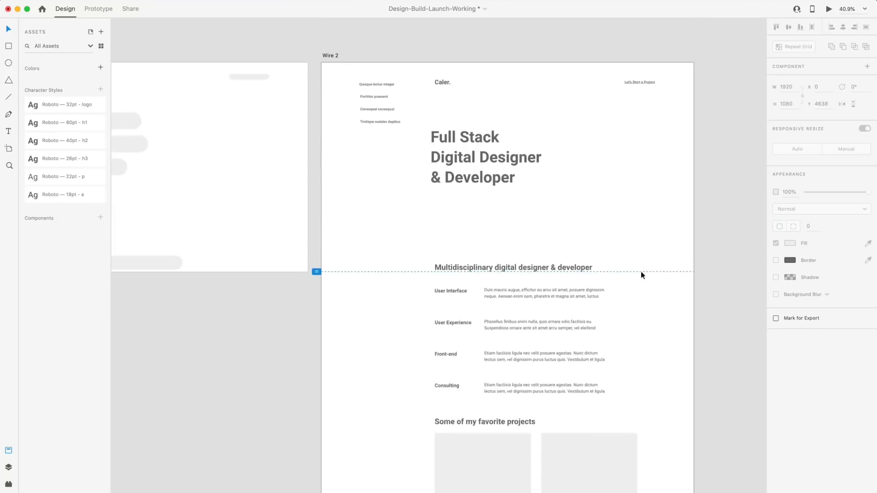
scroll(361, 165, "up", 5)
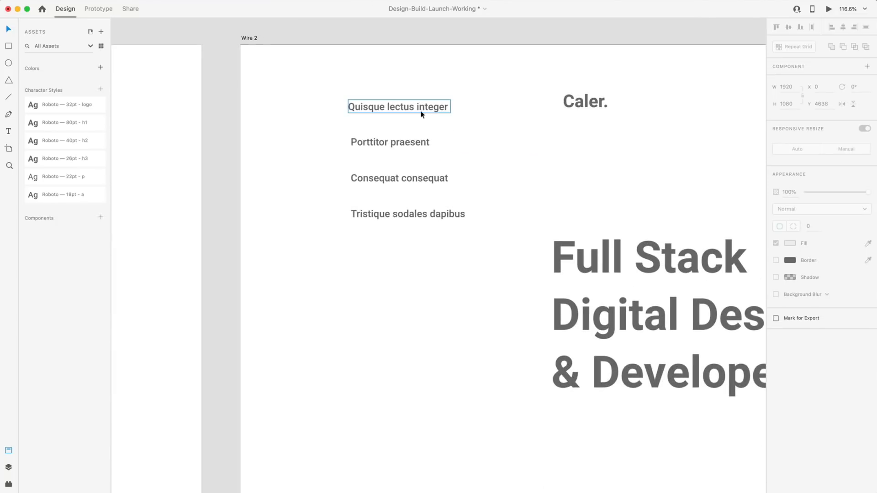
scroll(388, 110, "down", 5)
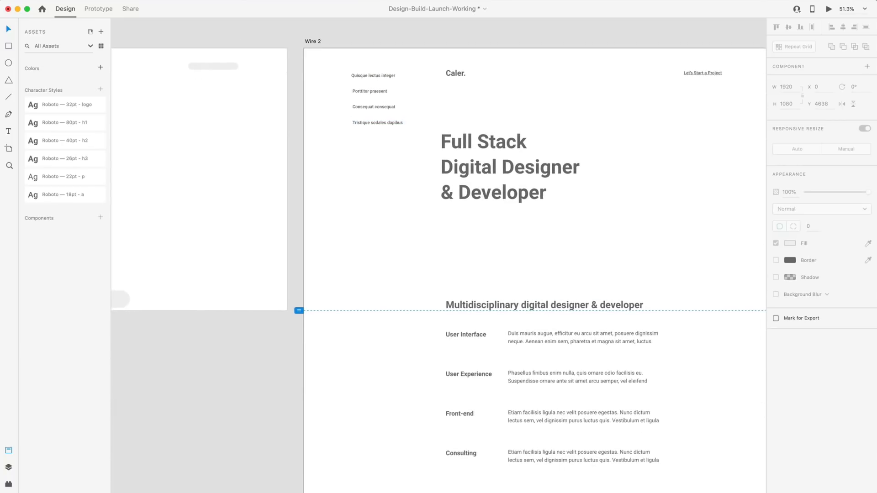
scroll(360, 62, "up", 6)
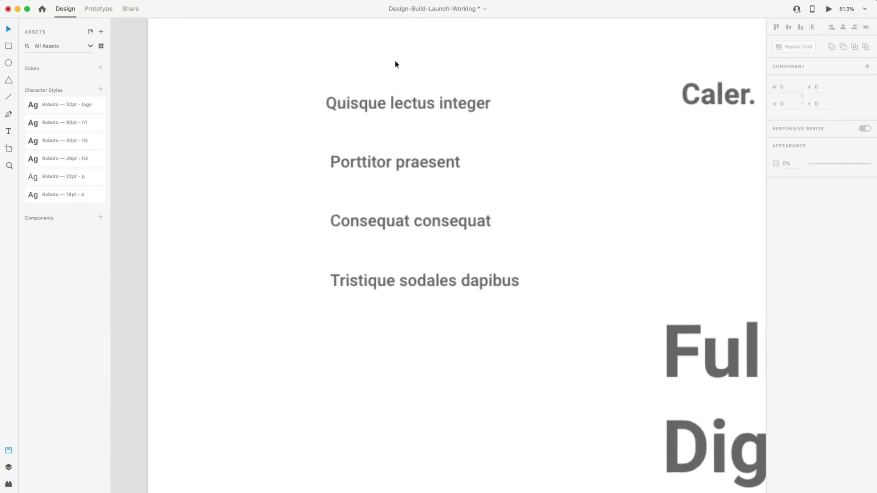
double_click(421, 112)
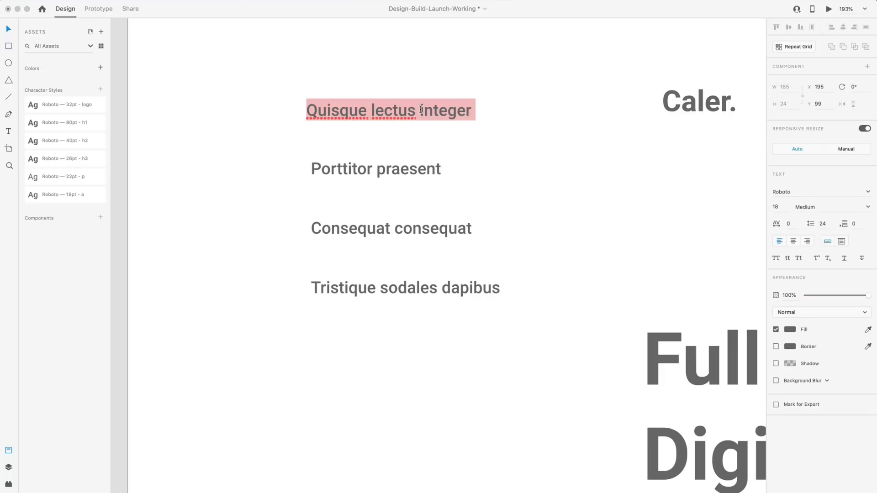
type("Digital Designer & Developer")
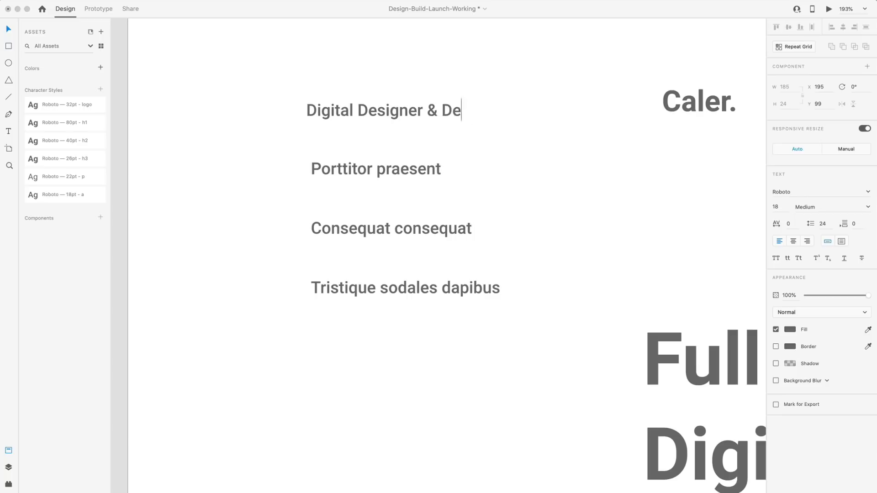
key("Escape")
key("super+0")
Rename the remaining nav items to Completed Projects, About Me and Consulting & Concepts.
left_click(274, 87)
double_click(274, 86)
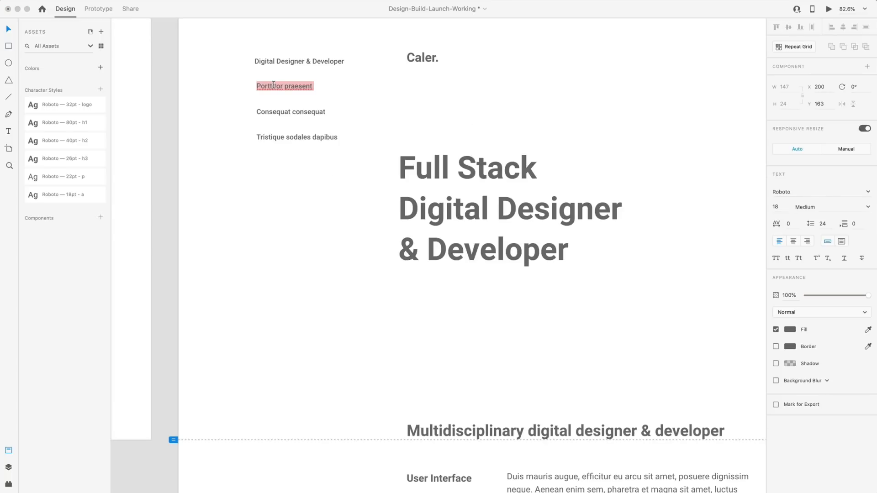
type("Compl")
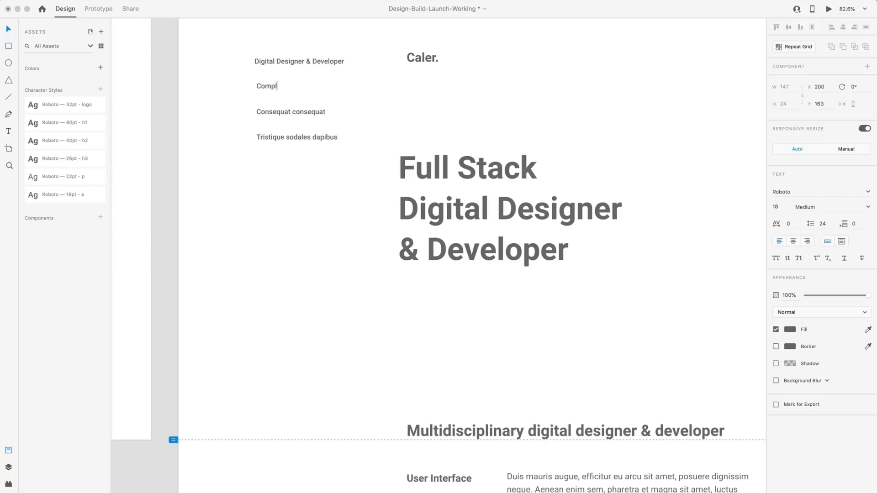
type("eted Projects")
left_click(295, 115)
double_click(296, 114)
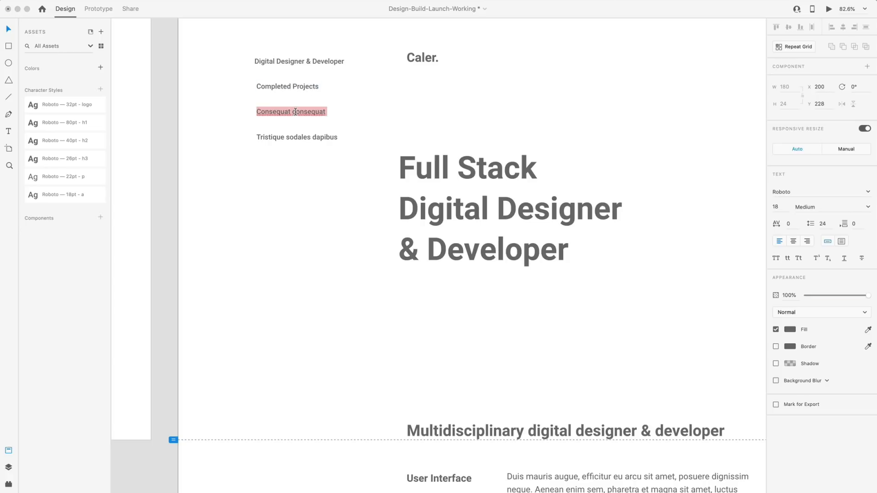
type("About M")
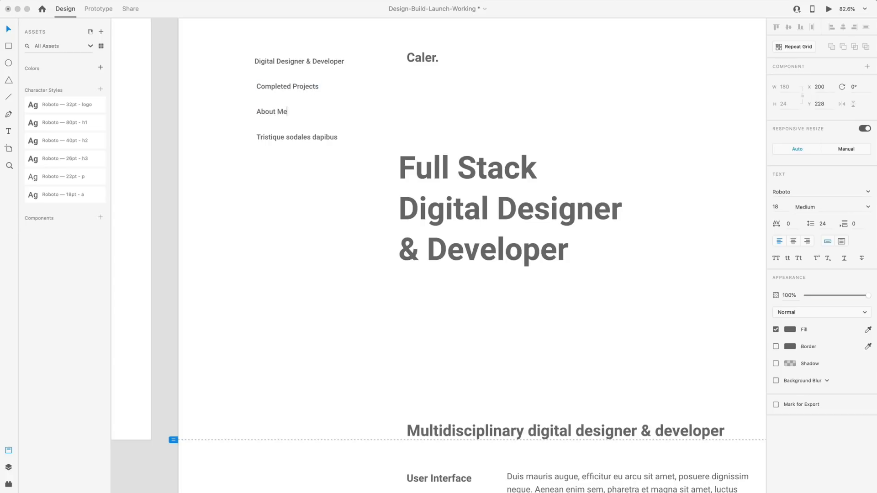
type("e")
double_click(313, 137)
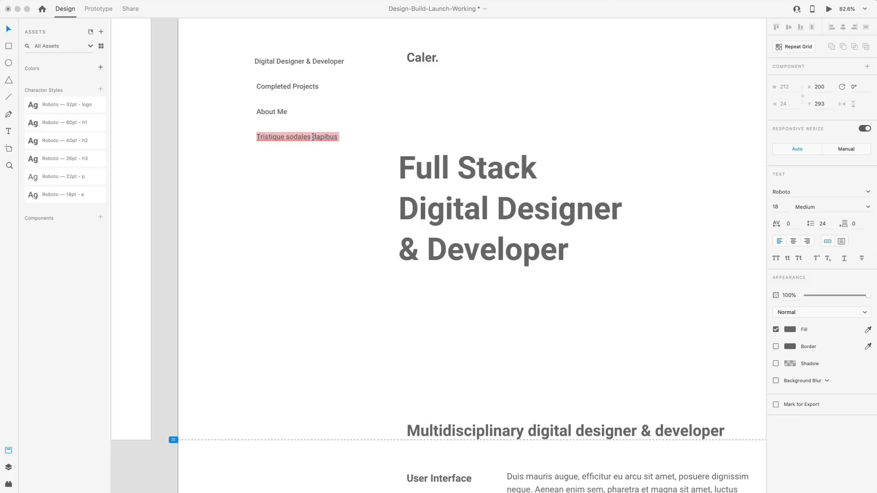
type("Con")
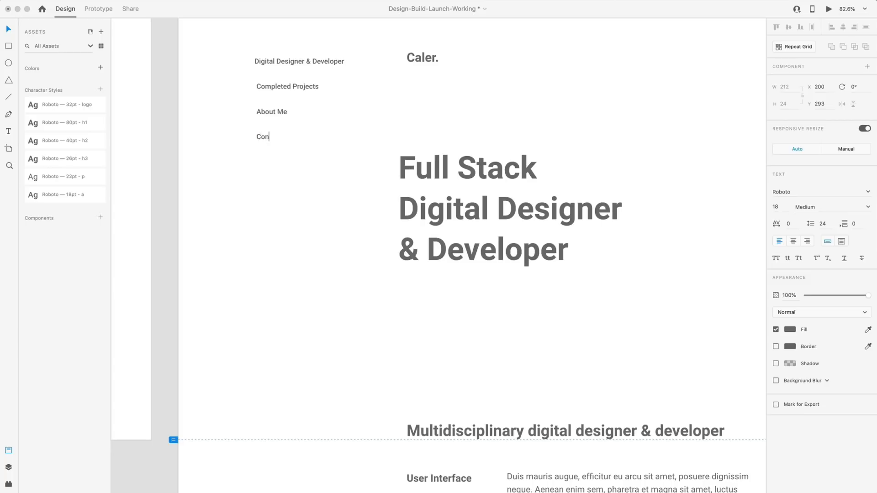
type("sulting & Concepts")
left_click(338, 168)
scroll(324, 164, "down", 3)
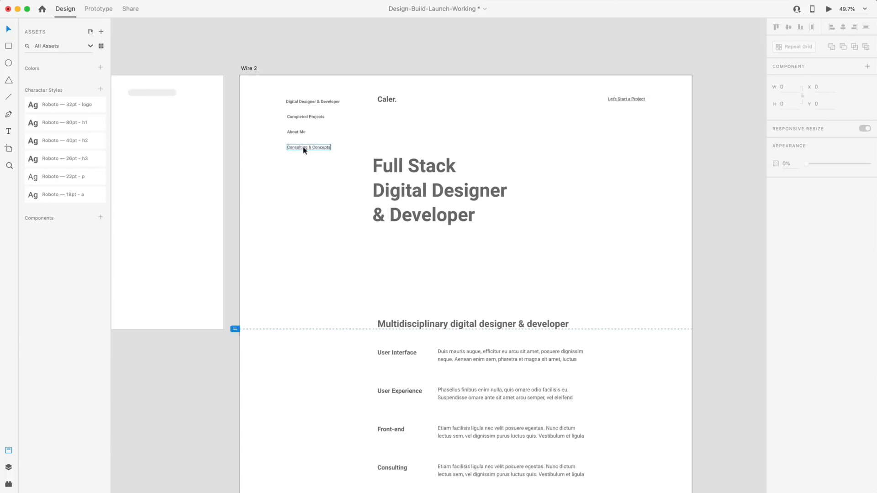
scroll(650, 113, "up", 5)
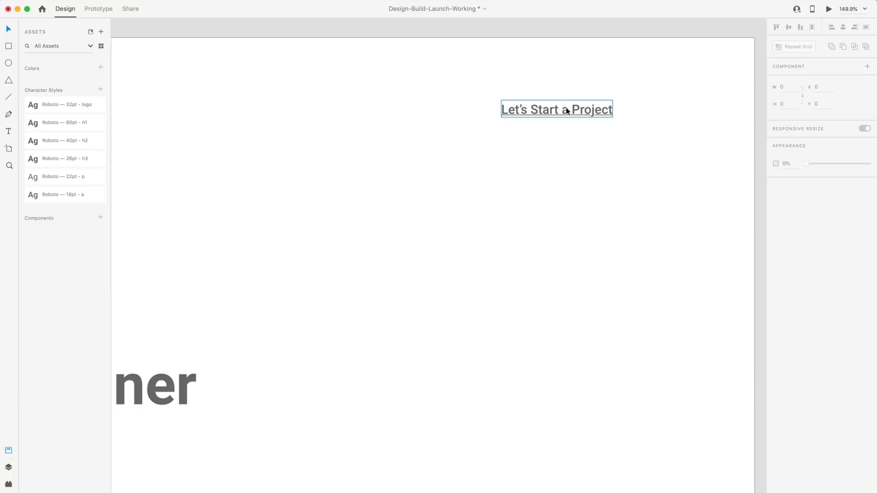
scroll(576, 116, "down", 2)
scroll(482, 137, "left", 5)
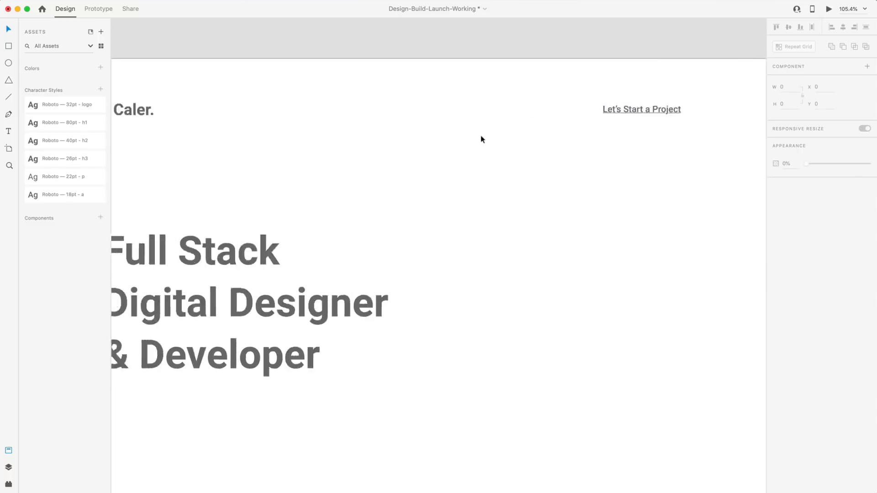
scroll(421, 163, "down", 2)
scroll(475, 182, "down", 15)
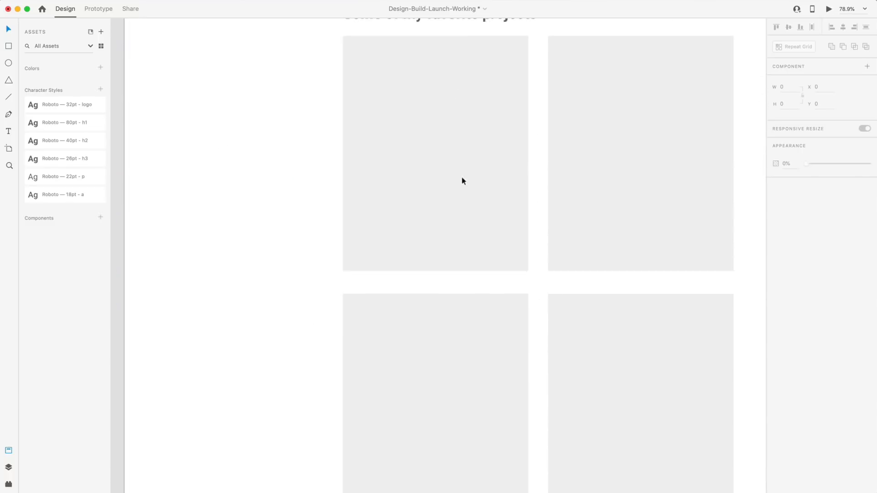
scroll(460, 180, "down", 5)
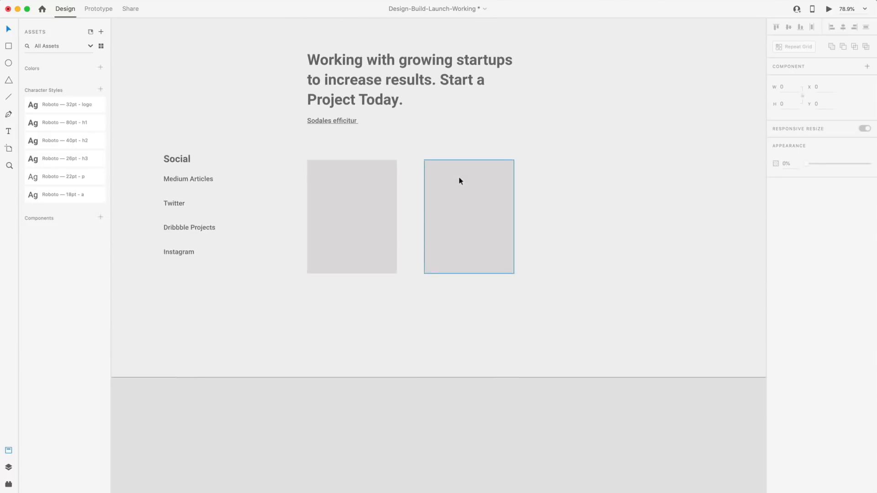
scroll(429, 165, "up", 1)
scroll(390, 149, "up", 1)
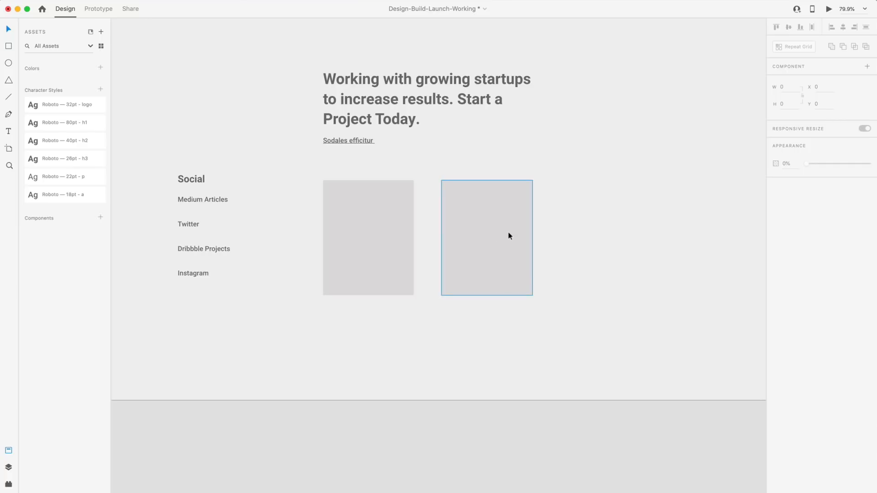
scroll(439, 224, "up", 1)
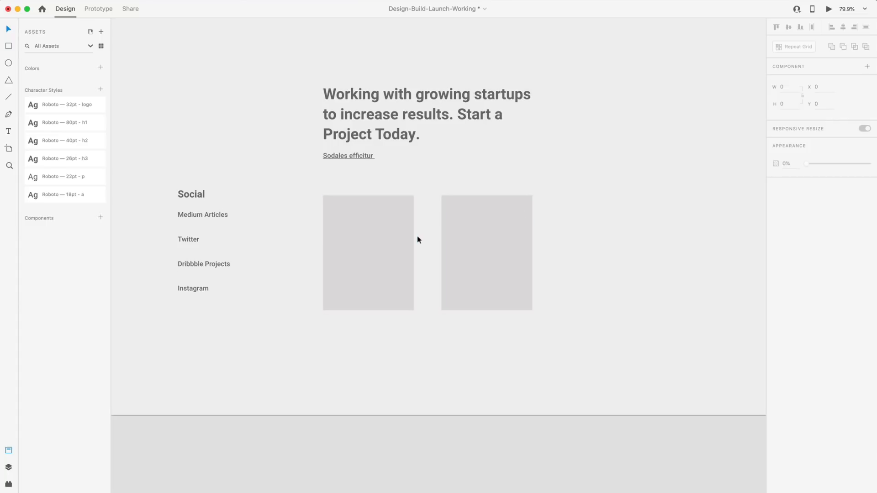
scroll(418, 236, "up", 1)
scroll(417, 237, "up", 3)
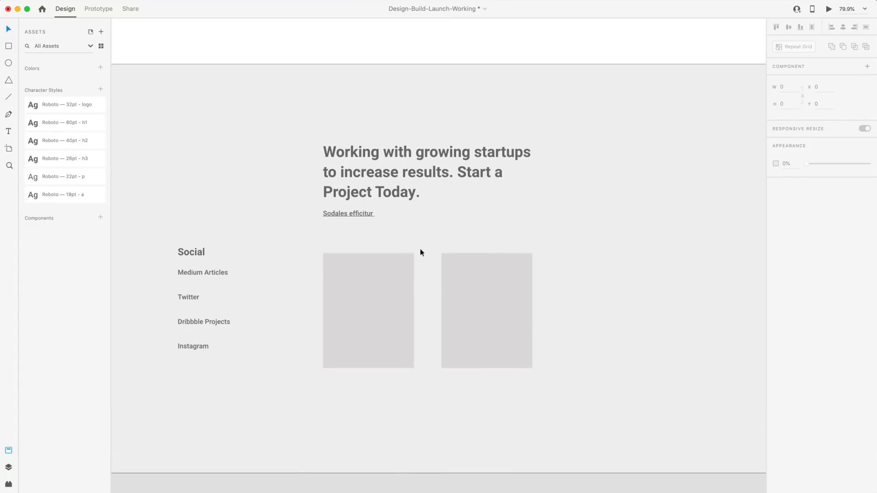
scroll(421, 252, "down", 10)
scroll(467, 213, "up", 14)
scroll(532, 238, "up", 8)
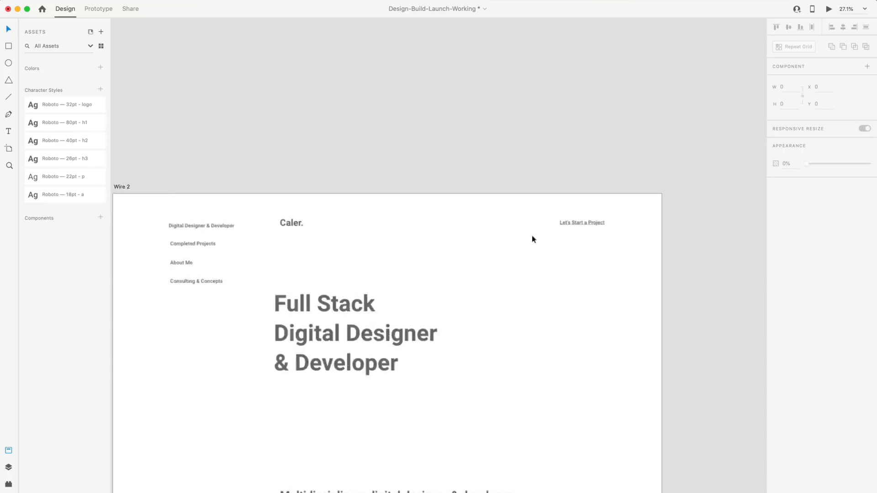
scroll(532, 239, "up", 5)
scroll(356, 287, "left", 5)
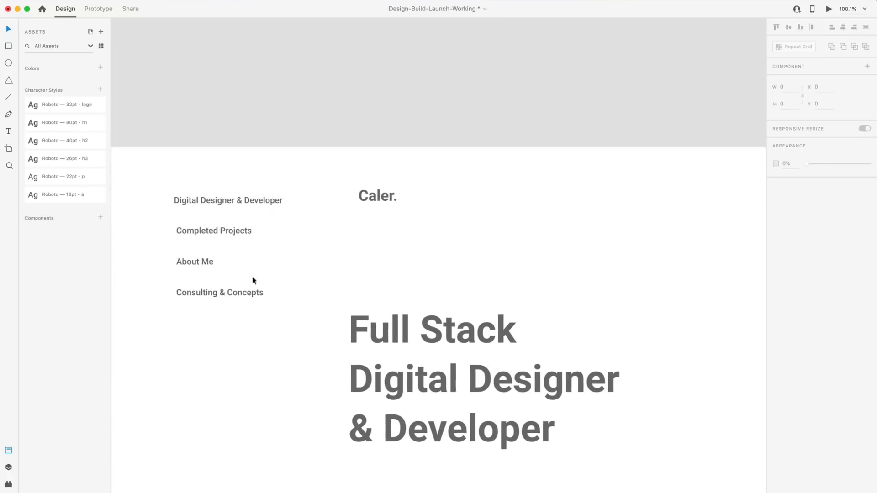
scroll(659, 201, "right", 4)
left_click(692, 191)
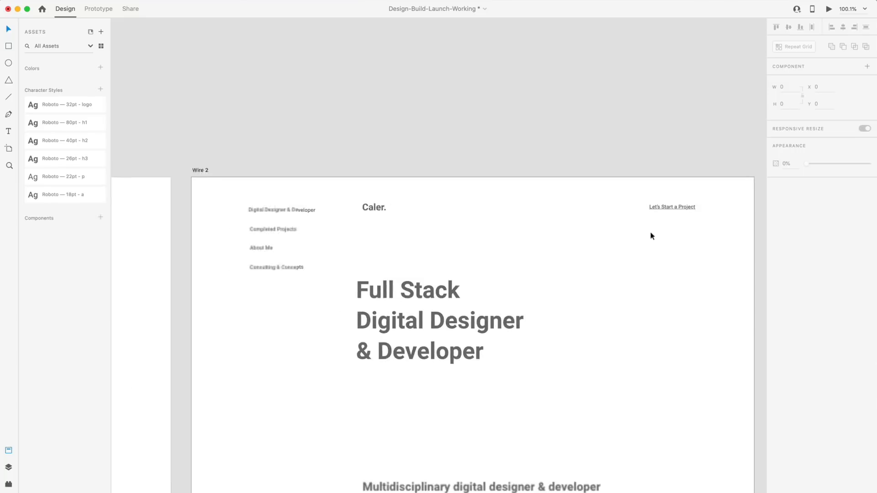
scroll(651, 231, "down", 10)
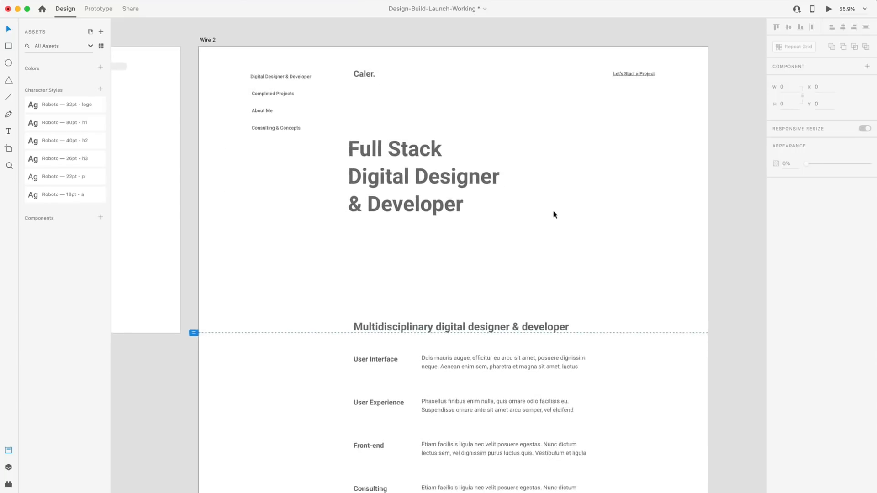
scroll(554, 215, "down", 15)
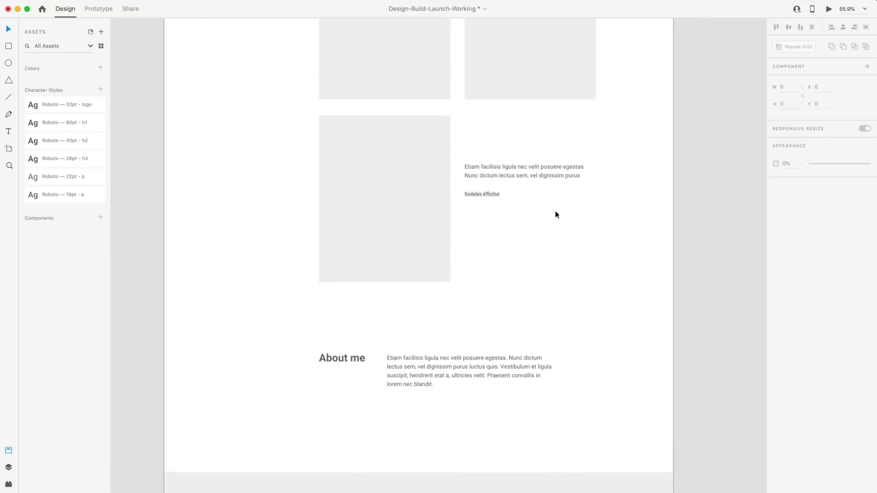
scroll(558, 215, "down", 6)
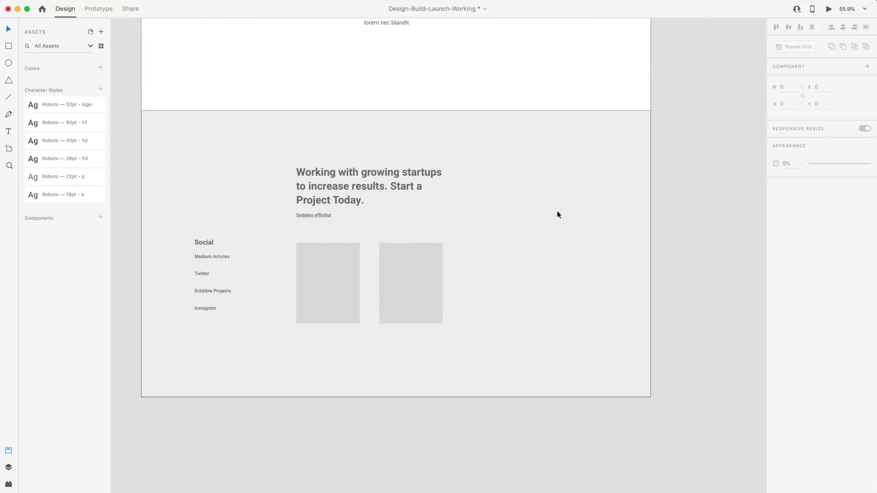
scroll(557, 214, "up", 8)
scroll(556, 215, "up", 15)
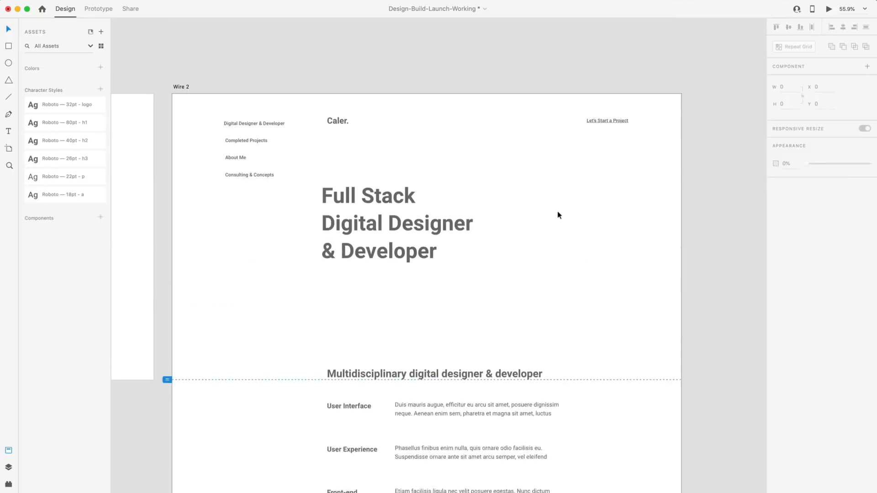
scroll(536, 214, "down", 10)
Paste the Dribbble uploads copy over the project paragraph, then select the Sodales efficitur link text.
scroll(477, 198, "up", 5)
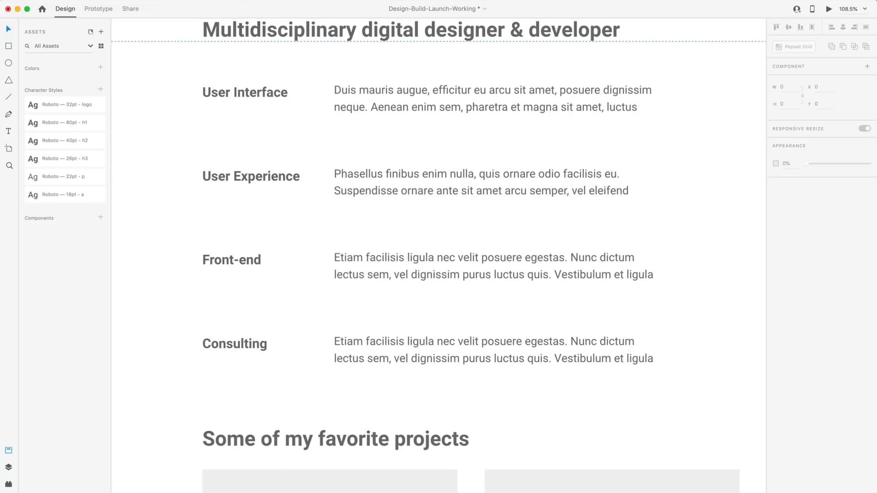
left_click(503, 135)
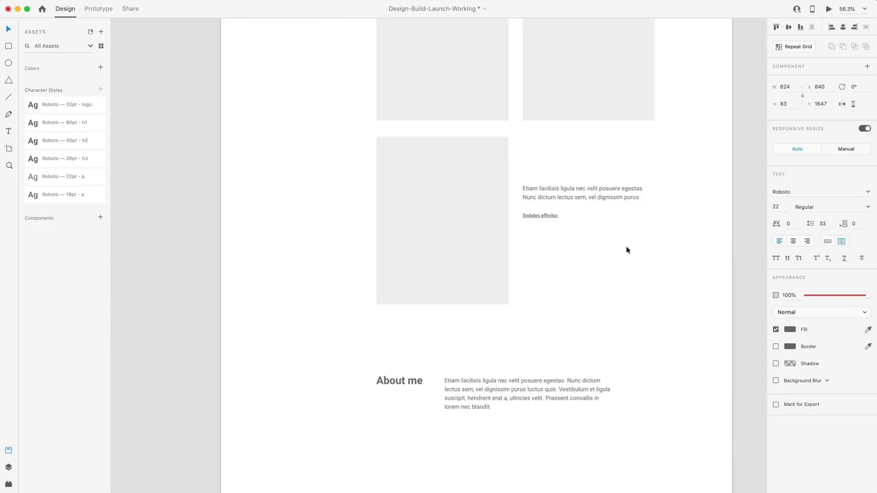
scroll(641, 206, "up", 5)
double_click(579, 187)
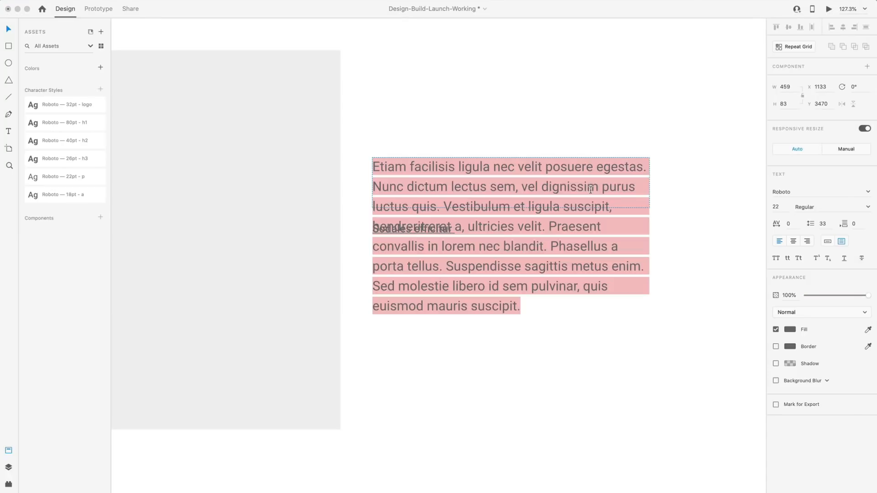
type("Uploading to Dribbble weekly. Showcasing my latest product & digital design works.")
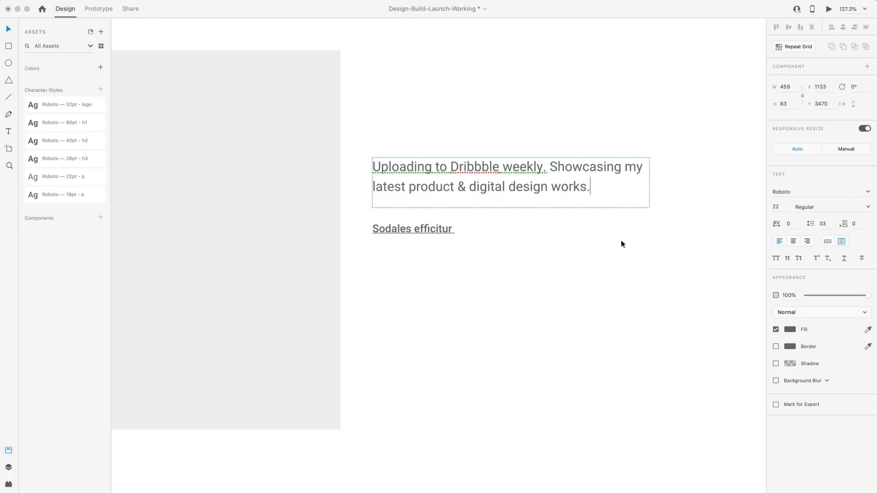
key("Escape")
left_click(437, 226)
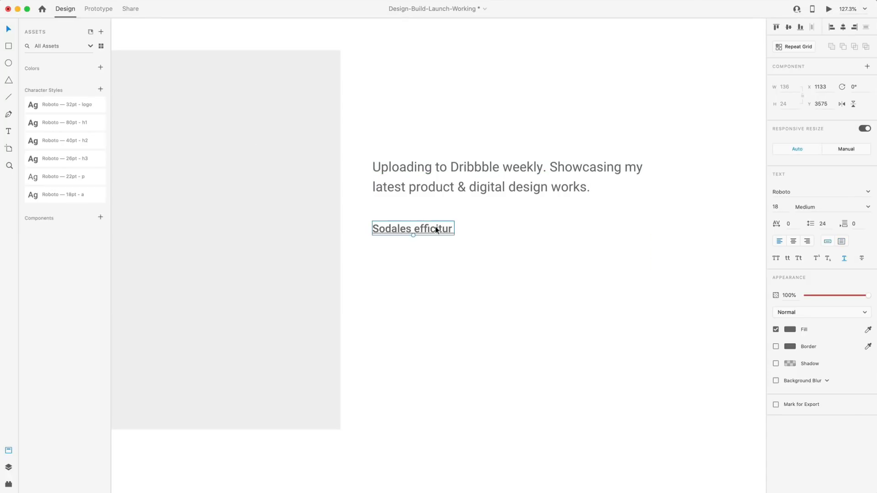
double_click(436, 227)
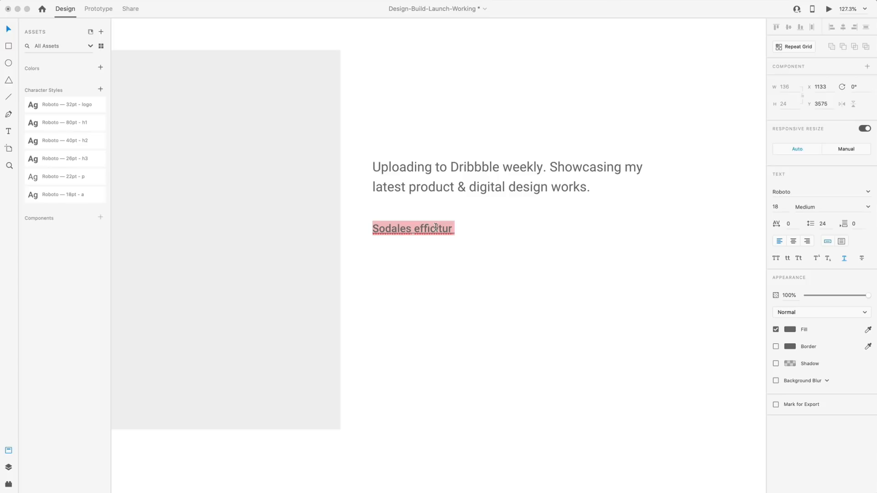
Change the project link text to 'View more projects on Dribbble'.
type("View more")
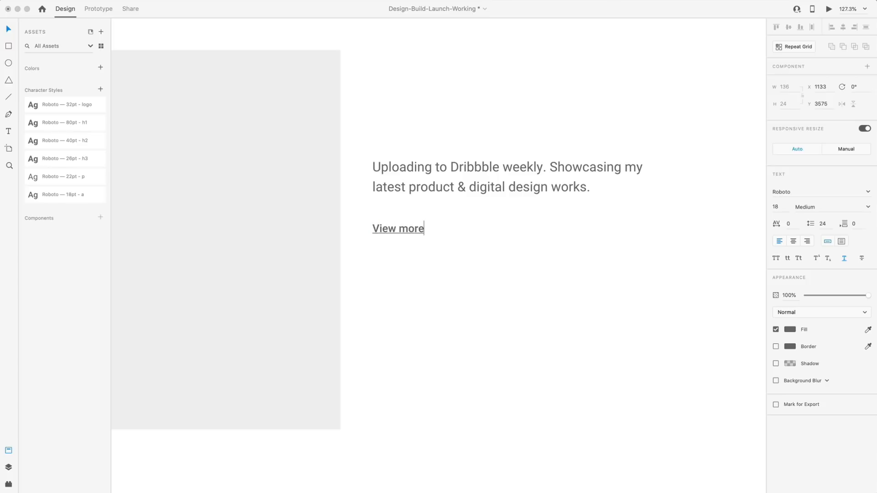
type(" projects on Dr")
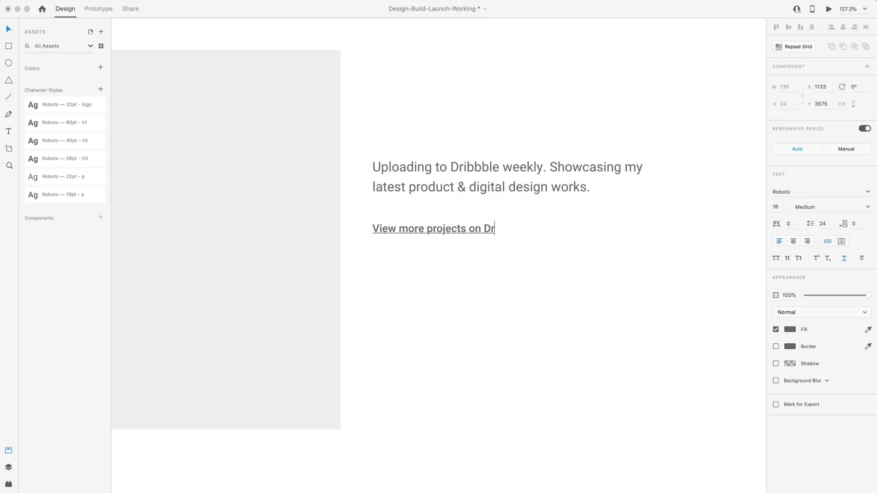
type("ibbble")
key("Escape")
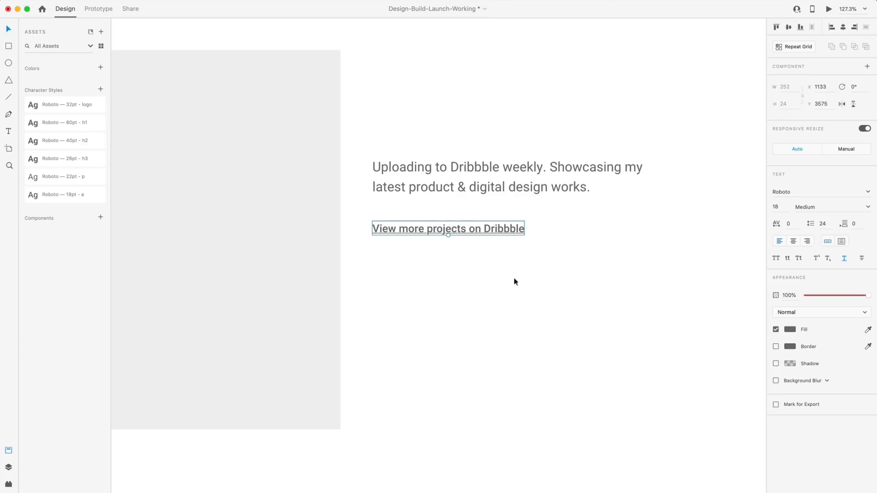
left_click(592, 274)
Paste the finished bio over the About me placeholder paragraph.
scroll(592, 274, "down", 5)
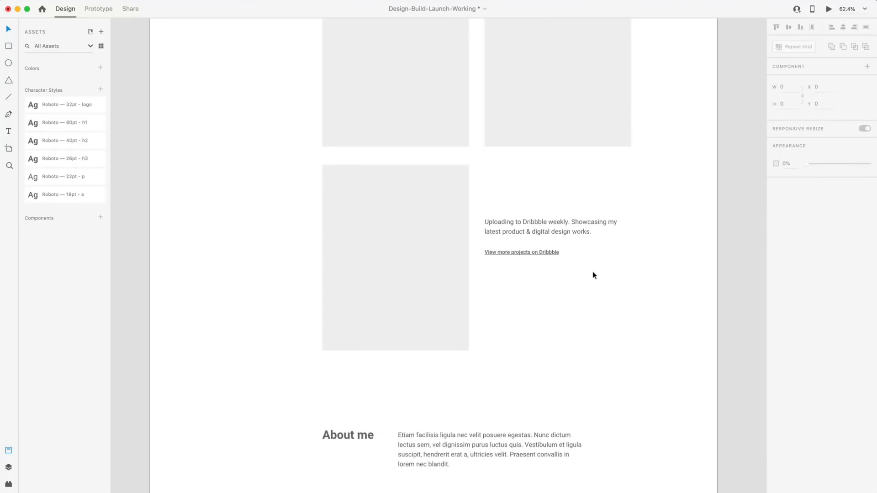
scroll(592, 272, "down", 4)
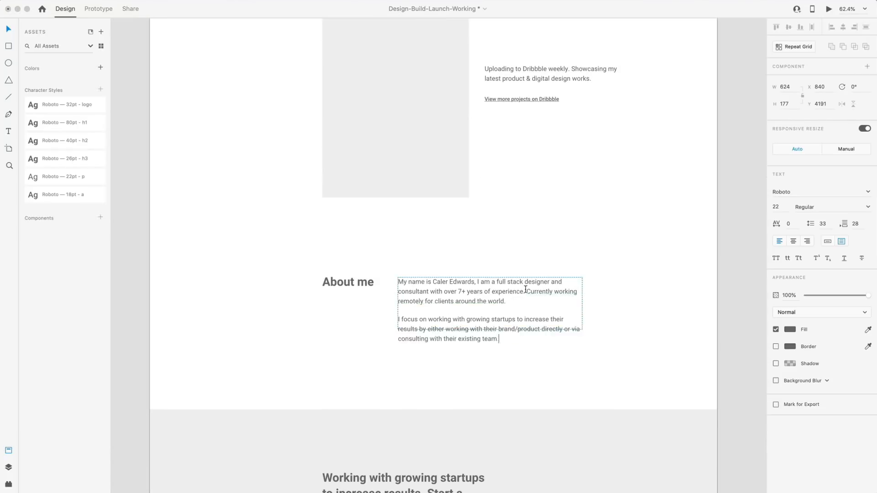
key("Escape")
left_click(507, 356)
scroll(508, 359, "down", 5)
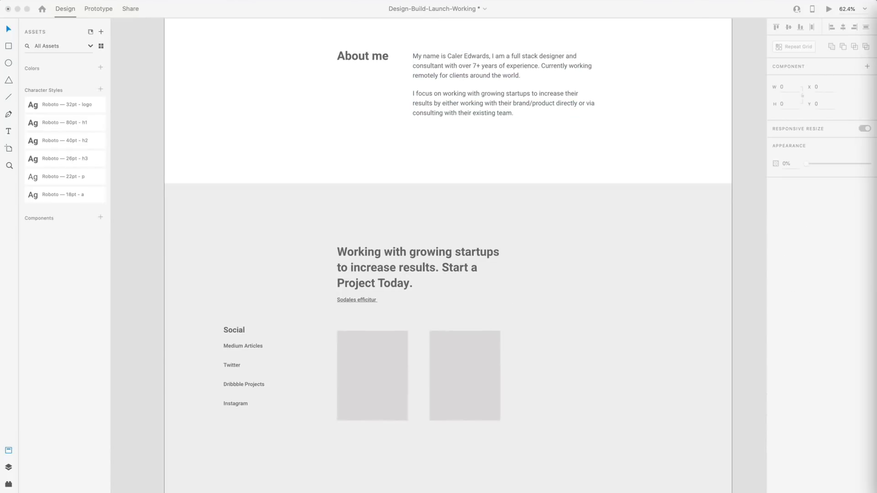
scroll(311, 321, "up", 5)
Change the footer link to 'Let's talk about your product' and save the document.
double_click(411, 271)
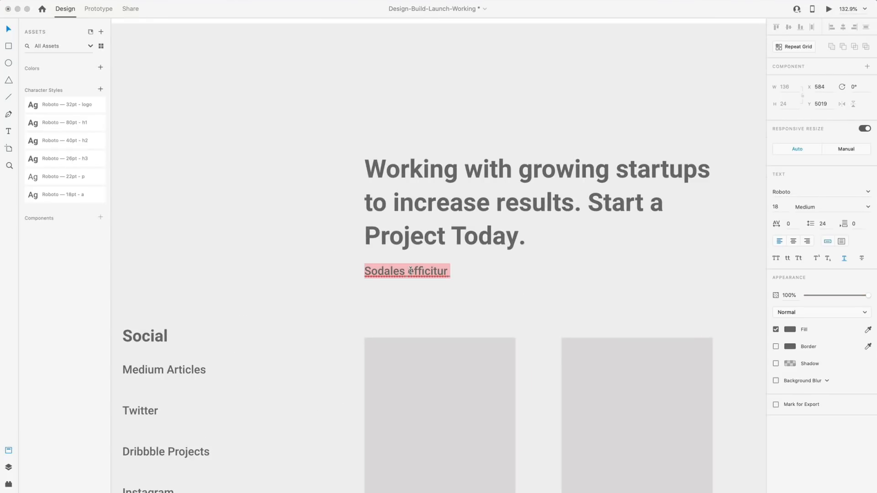
type("Let's")
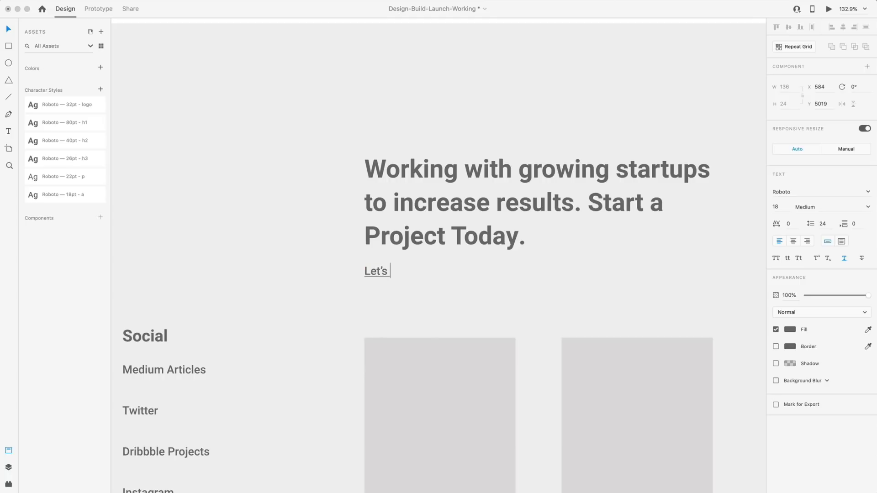
type(" talk about your preod")
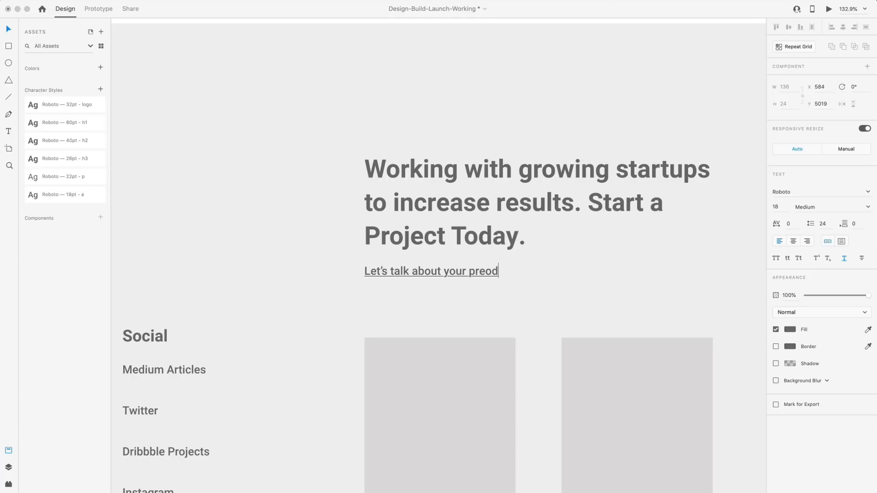
key("BackSpace")
key("BackSpace")
key("BackSpace")
type("oduct")
key("Escape")
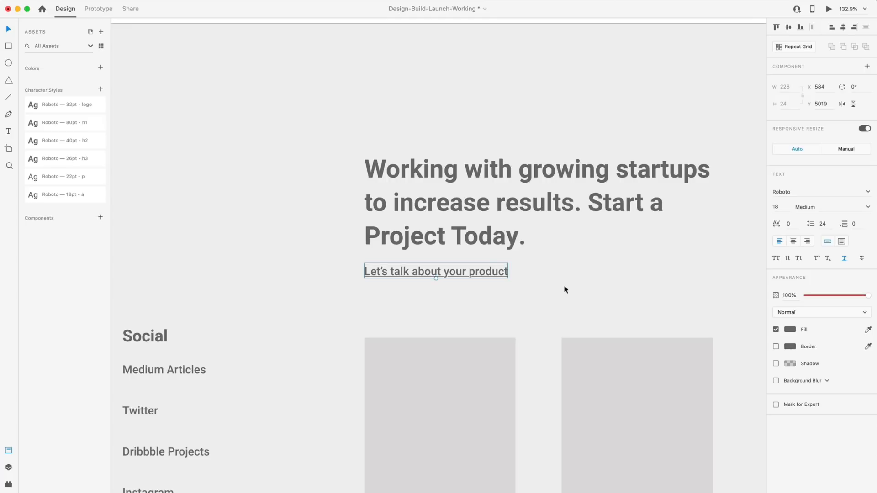
left_click(565, 287)
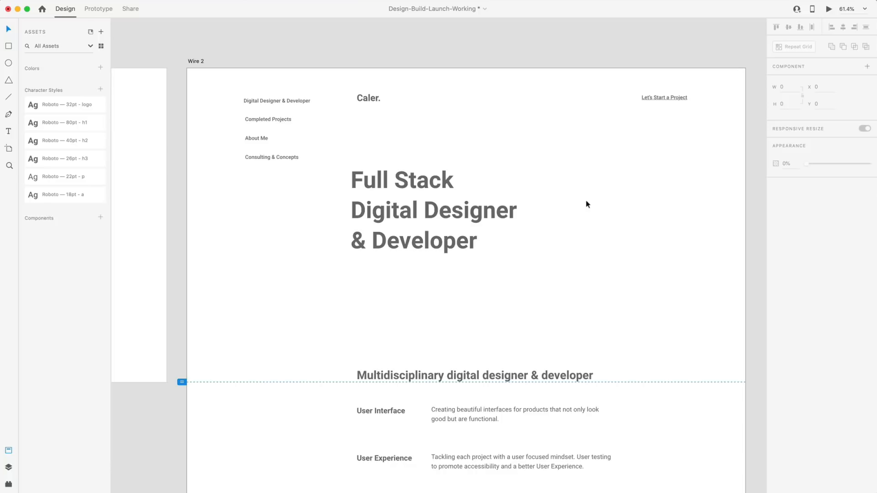
key("super+s")
Enable Wire 2's 12-column layout grid with 16 gutters, add a vertical guide, and save.
scroll(531, 169, "right", 3)
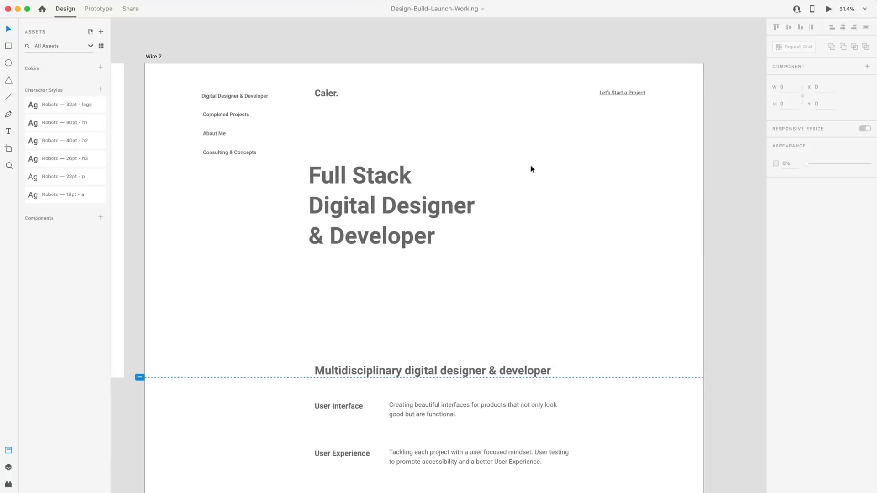
left_click(531, 169)
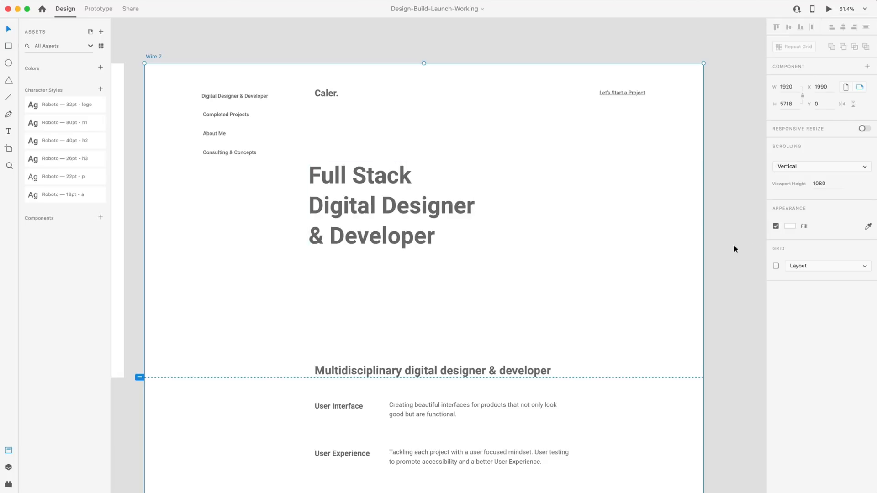
left_click(775, 266)
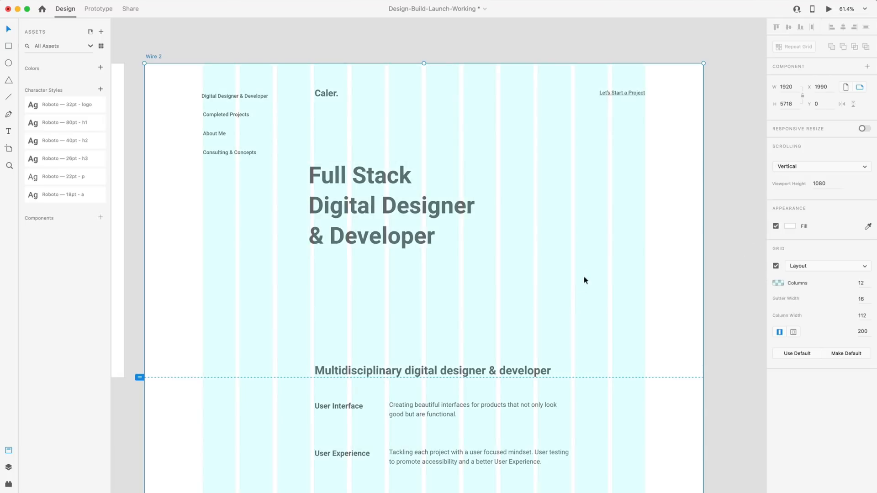
key("super+;")
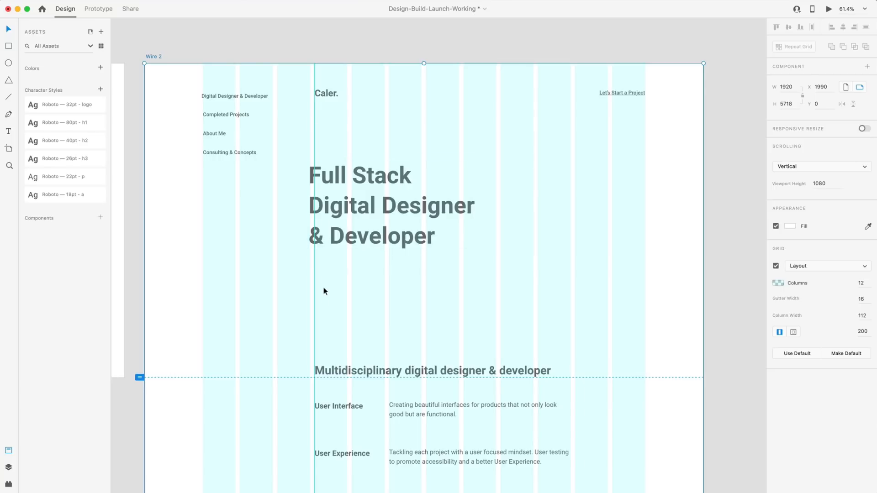
key("super+s")
left_click(717, 163)
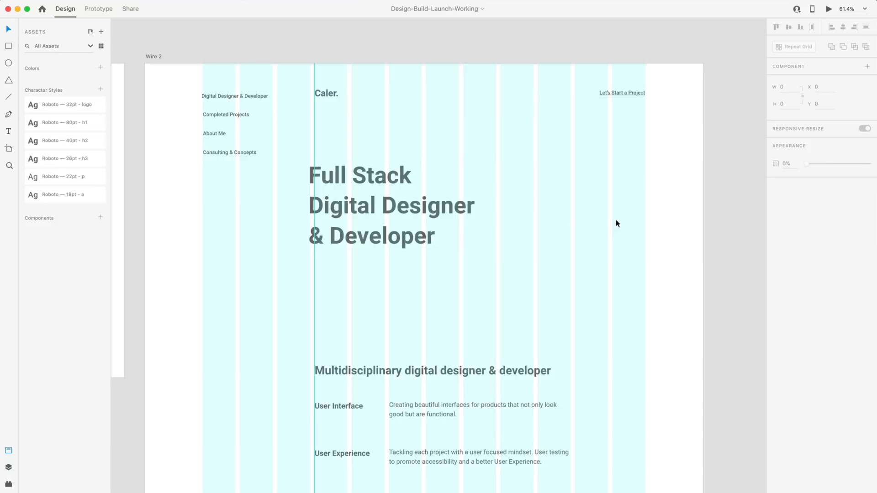
scroll(616, 222, "down", 5)
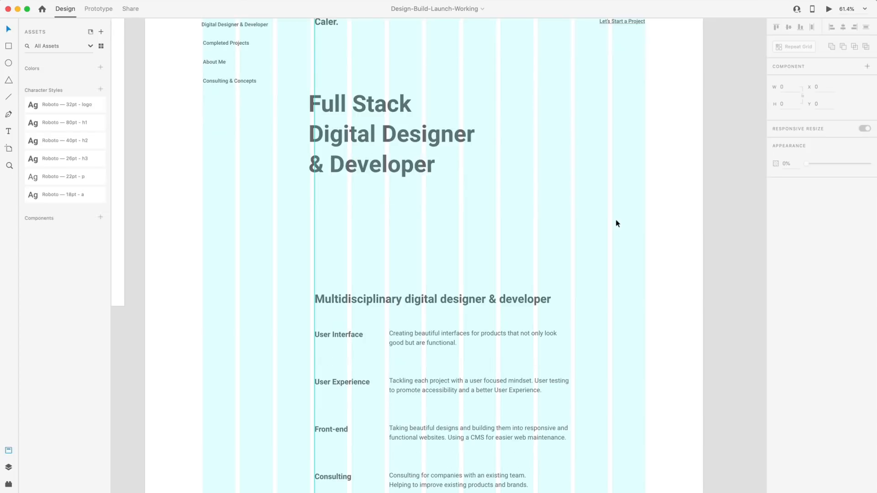
scroll(615, 219, "down", 5)
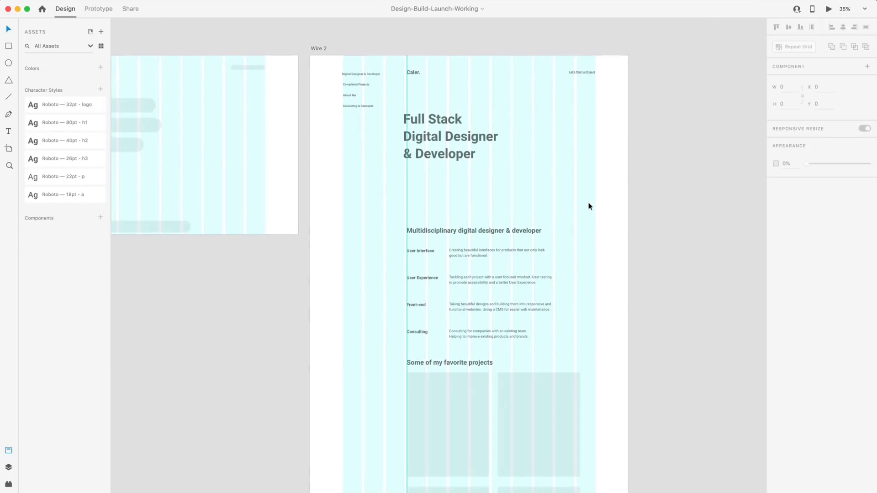
scroll(588, 207, "down", 7)
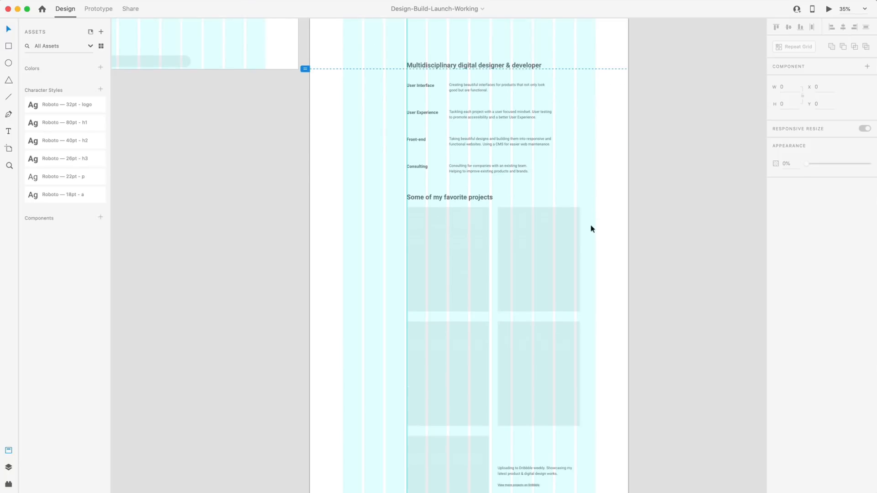
scroll(590, 238, "down", 10)
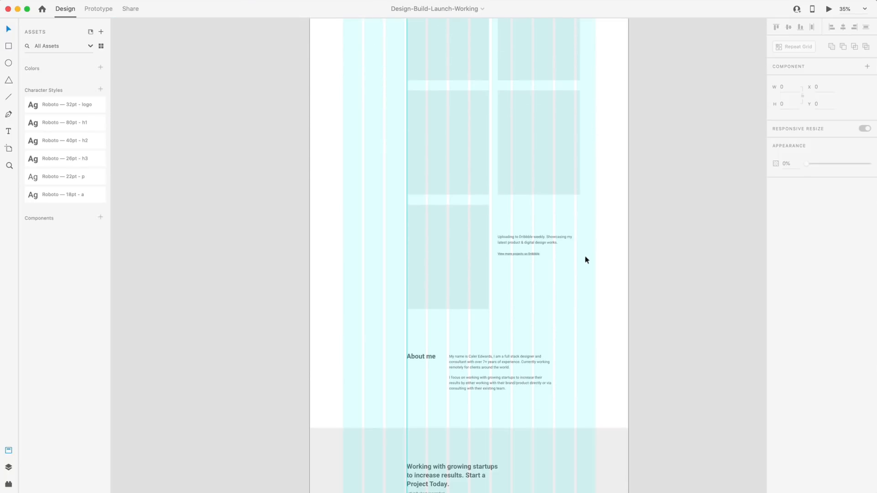
scroll(586, 260, "down", 5)
scroll(588, 262, "up", 14)
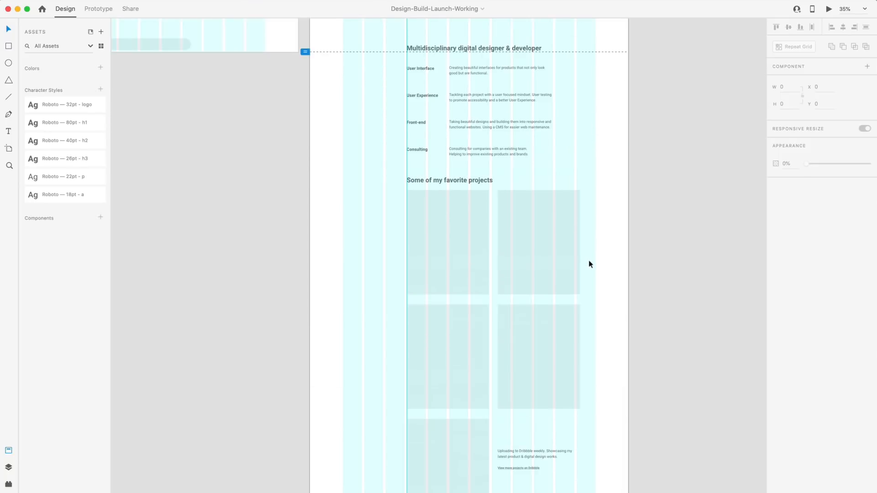
scroll(589, 264, "up", 8)
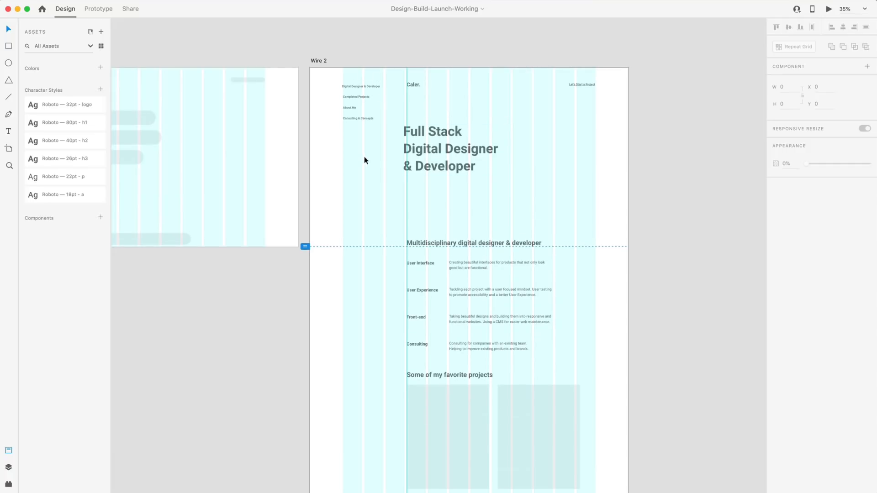
scroll(433, 132, "up", 3)
Check the spacing between the Completed Projects, About Me and Consulting & Concepts nav links.
left_click(433, 133)
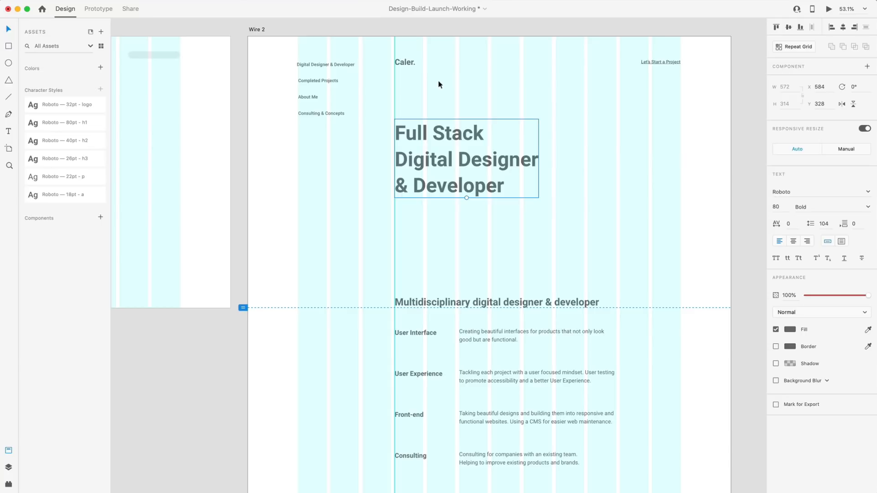
scroll(300, 55, "up", 5)
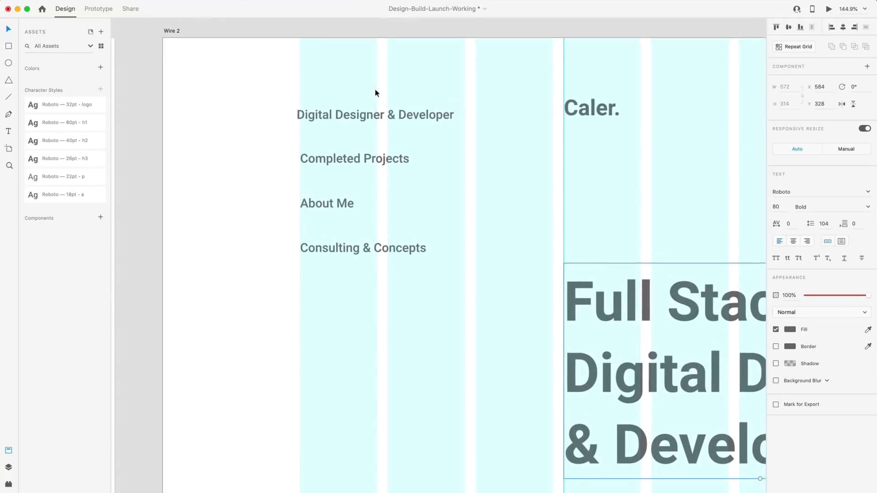
left_click(364, 117)
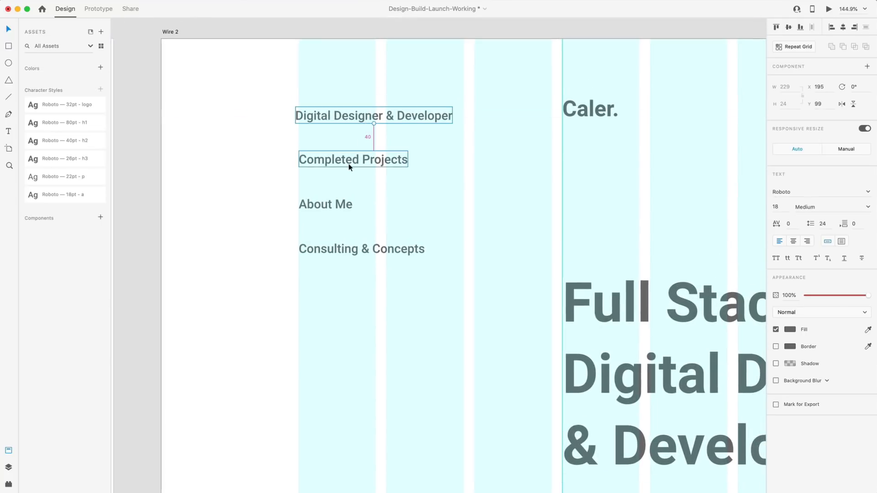
left_click(332, 208)
key("alt")
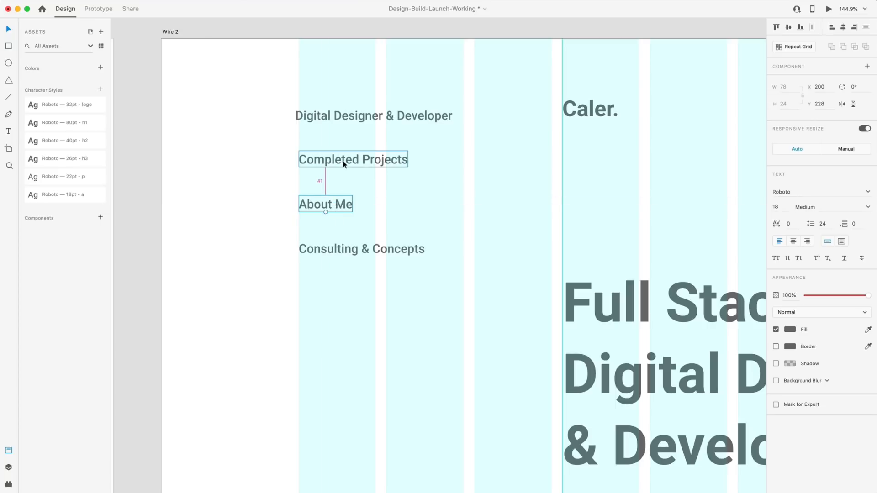
left_click(370, 256)
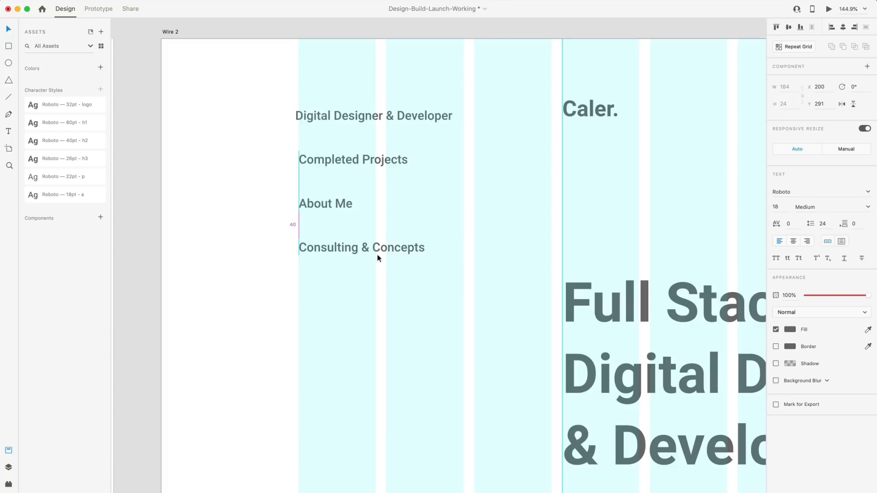
left_click(440, 238)
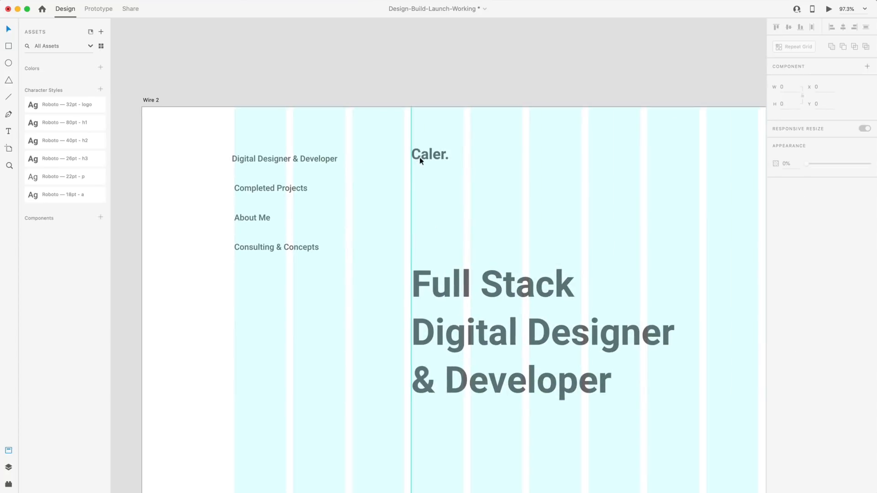
Move Let's Start a Project level with the Caler. logo nav row, to Y 99.
left_click(414, 159)
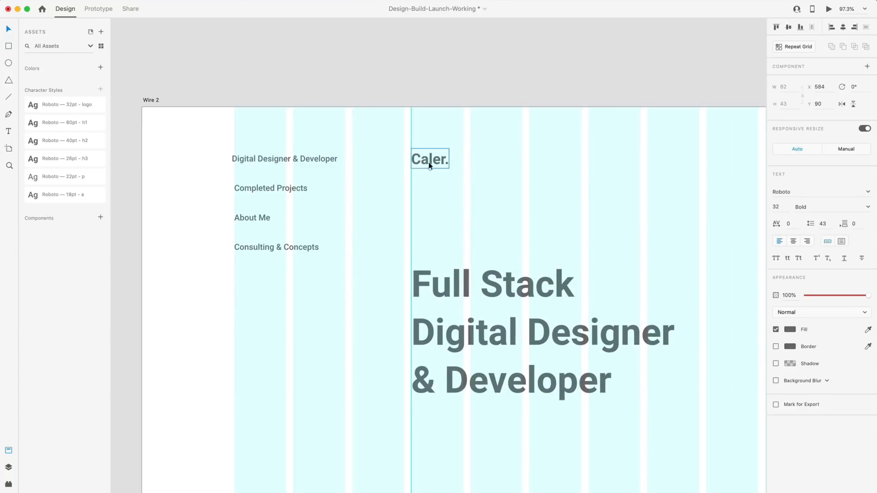
key("alt")
scroll(331, 171, "right", 4)
scroll(434, 169, "down", 3)
left_click_drag(669, 159, 670, 165)
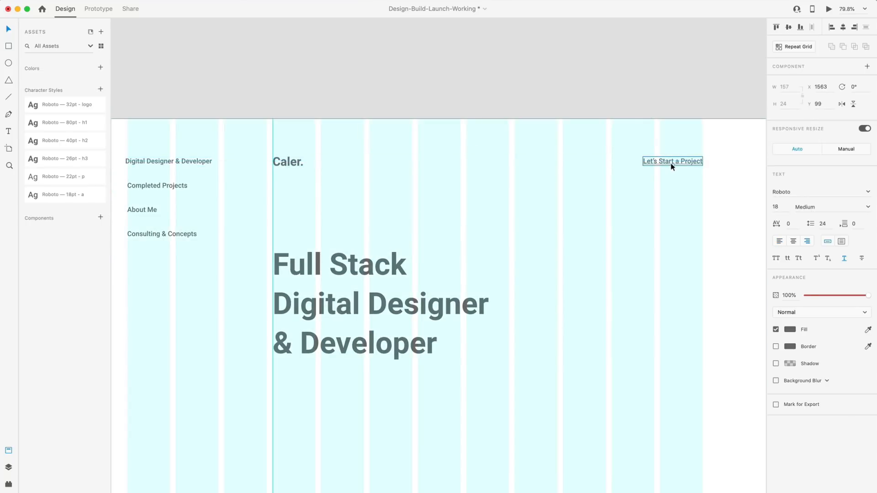
left_click(283, 165, "shift")
left_click(201, 166, "shift")
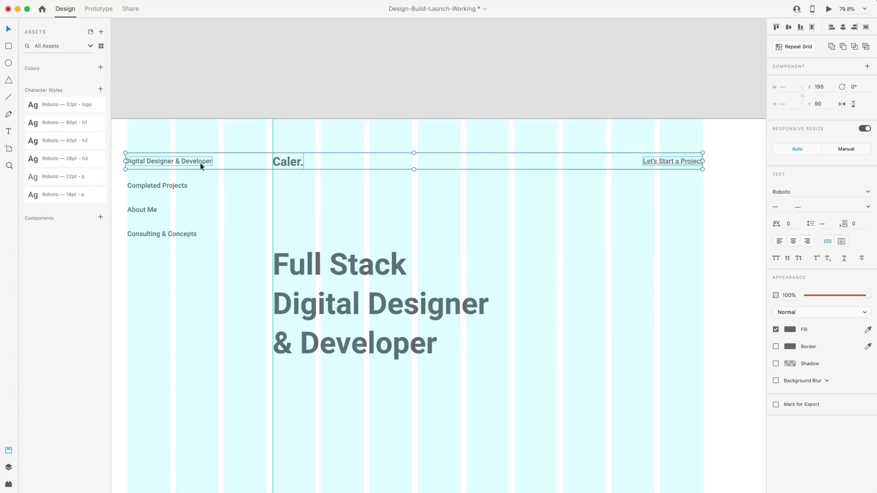
left_click(544, 212)
Nudge the Full Stack heading down to Y 333, 200 below the Caler. logo.
scroll(391, 202, "left", 2)
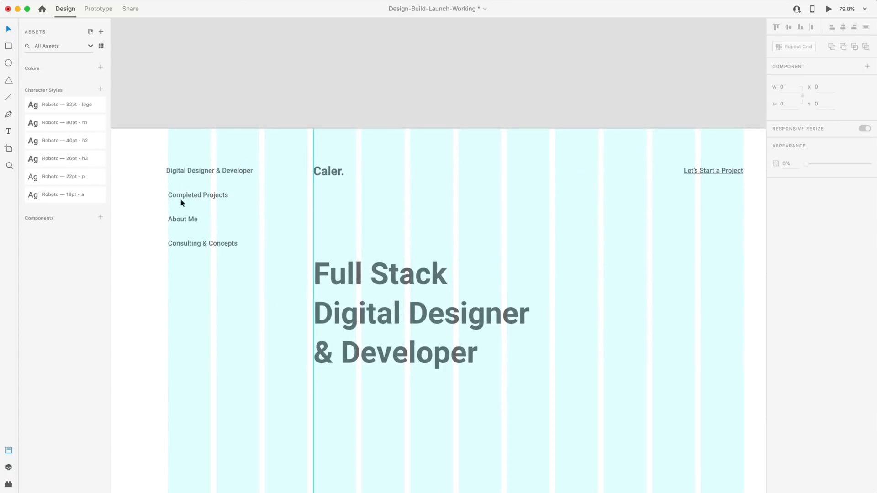
scroll(434, 237, "down", 5)
scroll(525, 207, "right", 3)
left_click(344, 183)
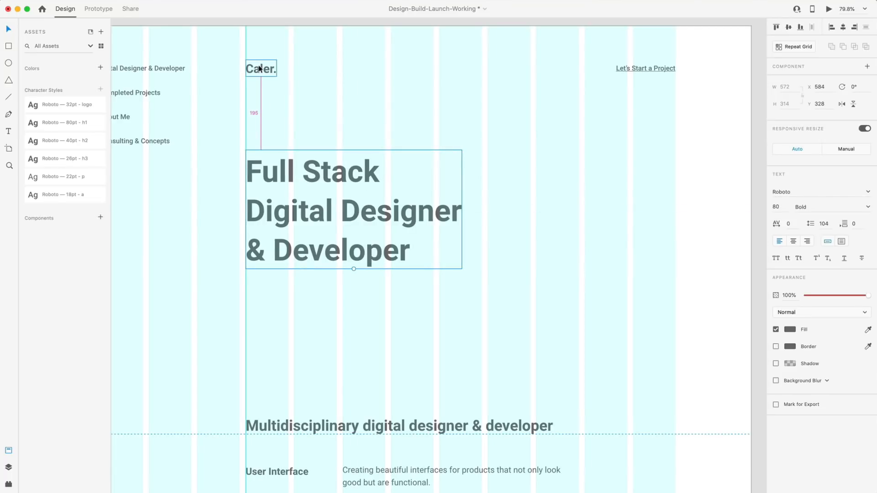
key("Down")
key("Down")
key("Down")
key("Down")
key("Down")
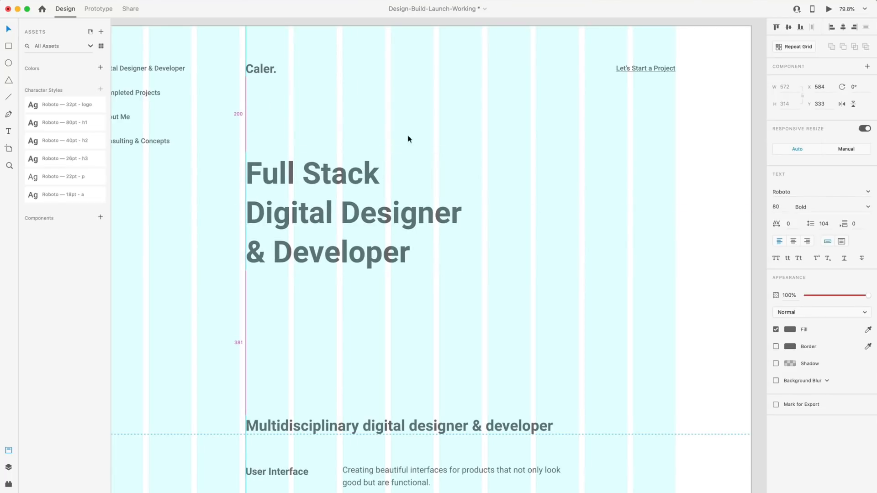
left_click(541, 213)
scroll(540, 213, "down", 4)
scroll(540, 214, "down", 3)
Fine-tune the Multidisciplinary heading's vertical position with arrow-key nudges.
scroll(383, 270, "up", 3)
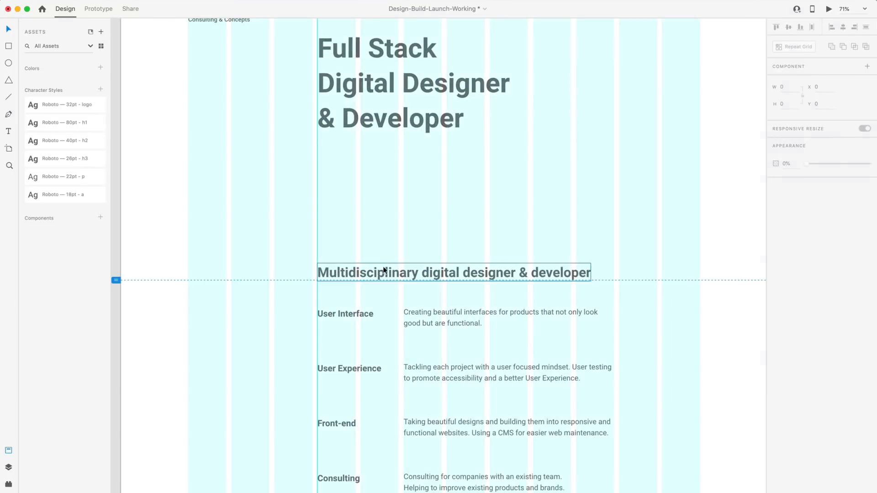
left_click(383, 270)
key("Up")
key("Up")
key("Up")
key("Up")
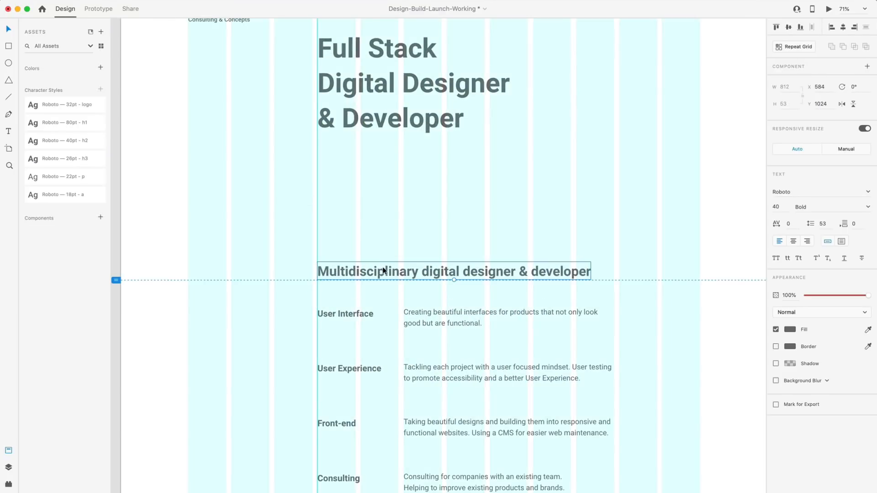
scroll(383, 270, "up", 5)
key("Down")
key("Down")
key("Down")
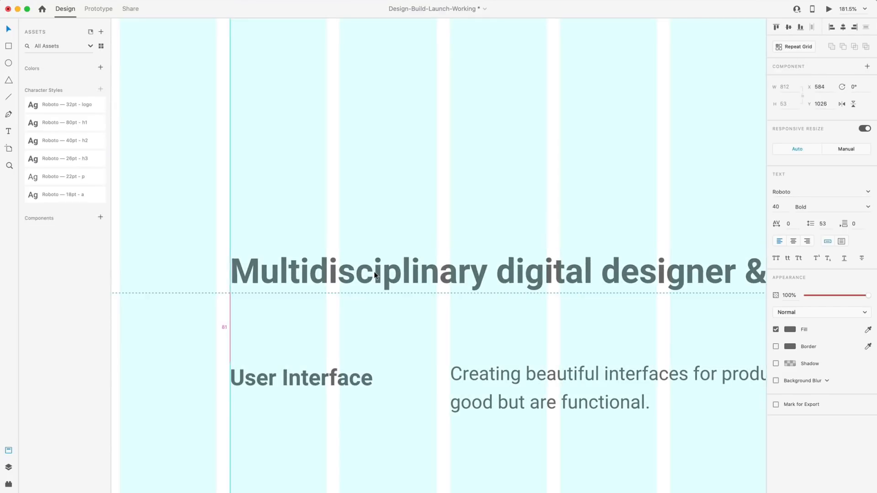
Shift the service rows to 90 below the heading and shrink the User Interface description box to 63 high.
scroll(388, 249, "down", 3)
scroll(389, 251, "down", 2)
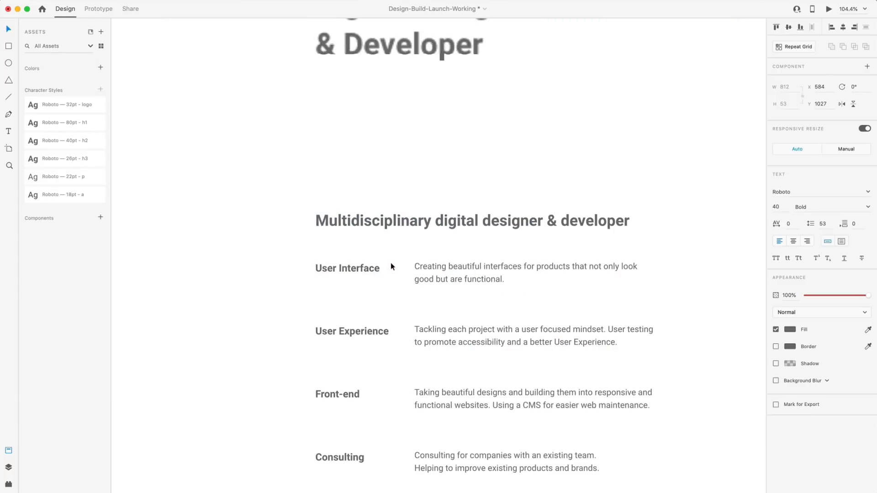
scroll(391, 263, "down", 3)
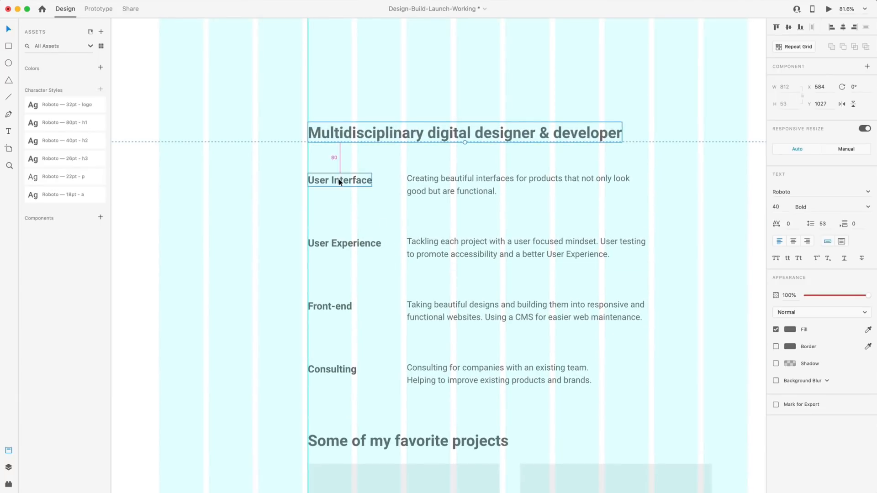
left_click_drag(256, 170, 638, 414)
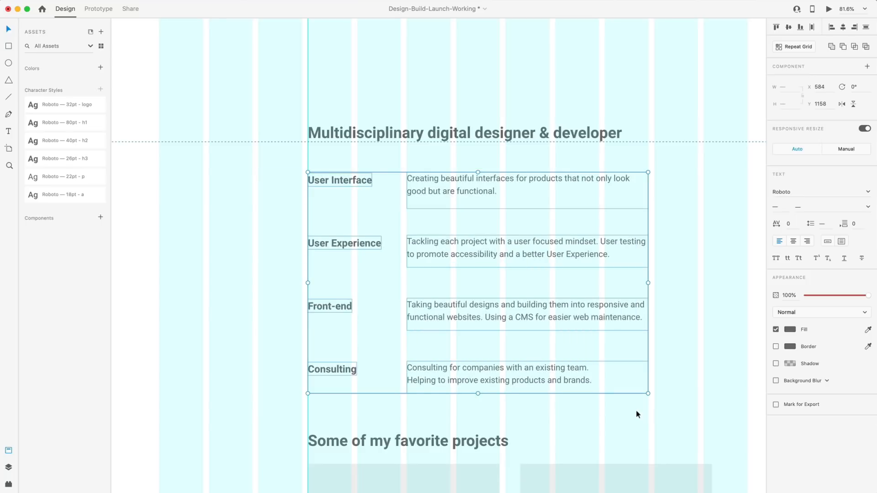
key("shift+Down")
key("Down")
key("Down")
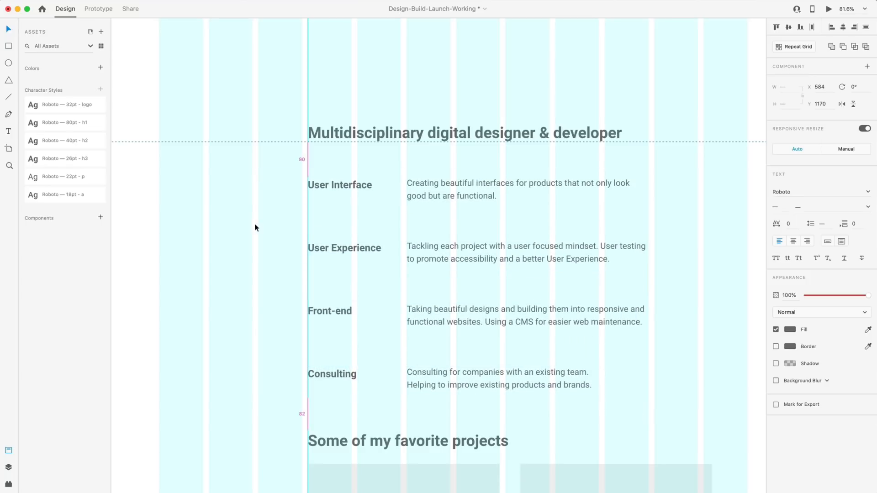
left_click(230, 193)
left_click(424, 184)
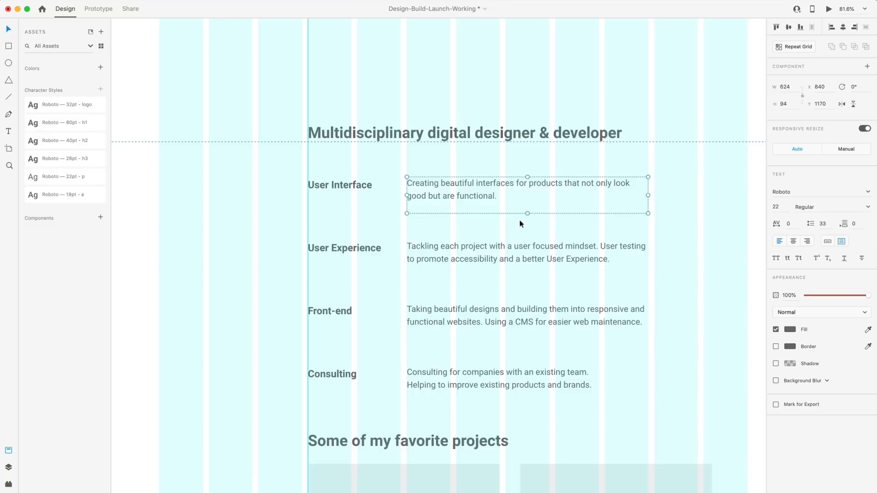
left_click_drag(527, 214, 527, 202)
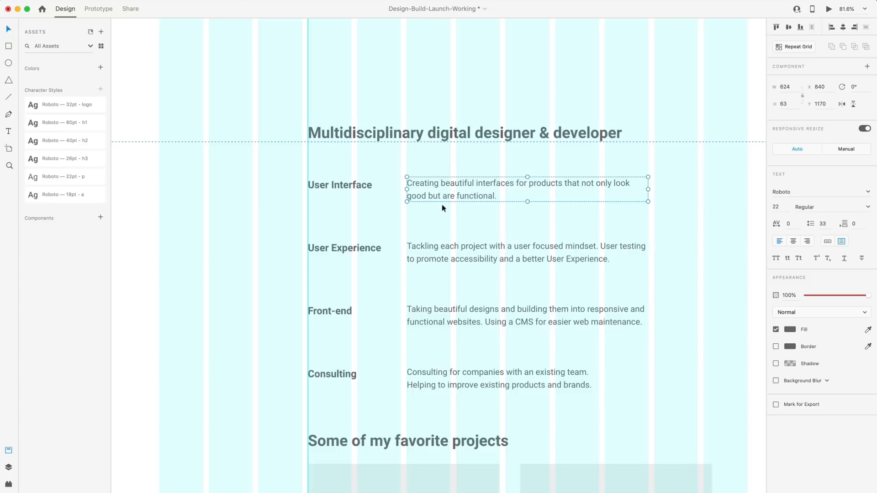
Top-align the User Interface and User Experience headings with their descriptions, nudging User Experience up.
left_click(399, 217)
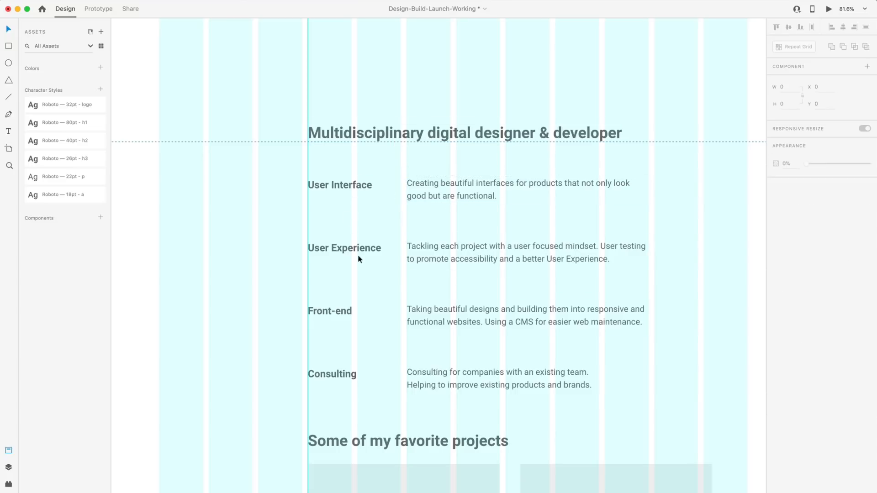
left_click(475, 192)
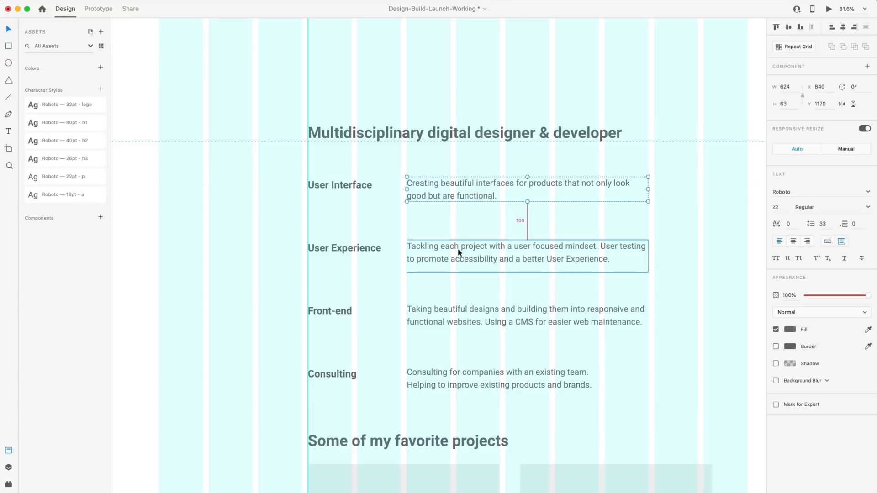
left_click(368, 251)
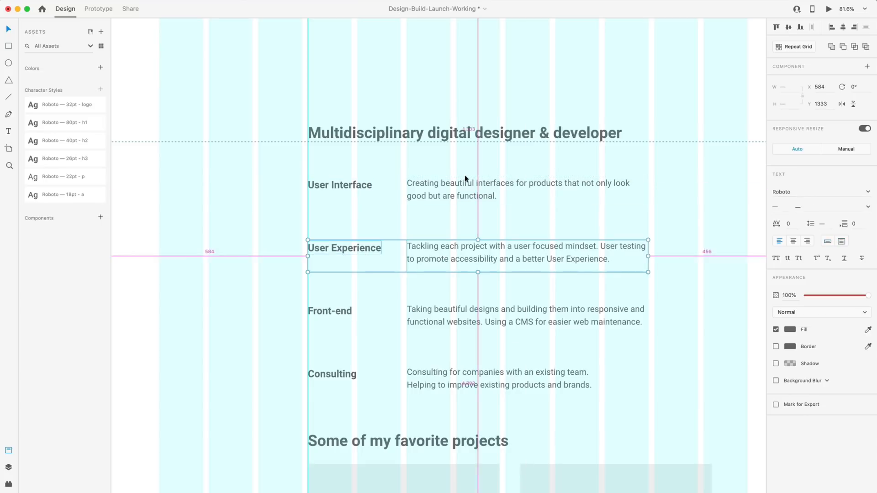
key("shift+Up")
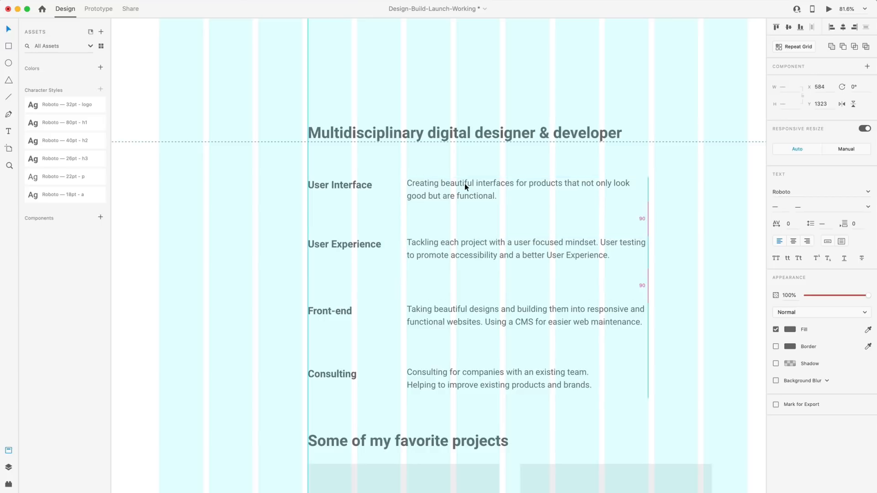
key("shift+Up")
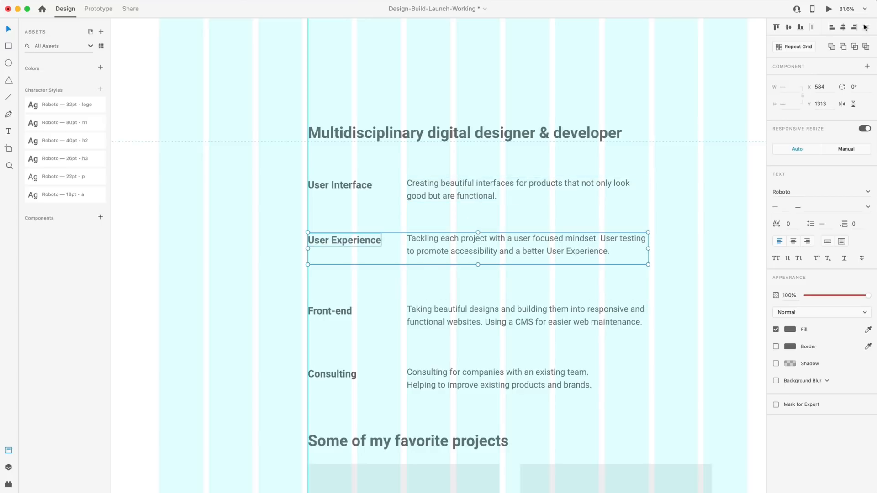
left_click(776, 27)
left_click(457, 185)
left_click(349, 185, "shift")
left_click(776, 27)
Top-align the Front-end and Consulting headings with their descriptions and nudge the lower rows upward.
scroll(448, 237, "down", 3)
left_click(434, 235)
left_click(344, 234, "shift")
left_click(776, 27)
key("shift+Up")
key("shift+Up")
left_click(441, 304)
left_click(340, 298, "shift")
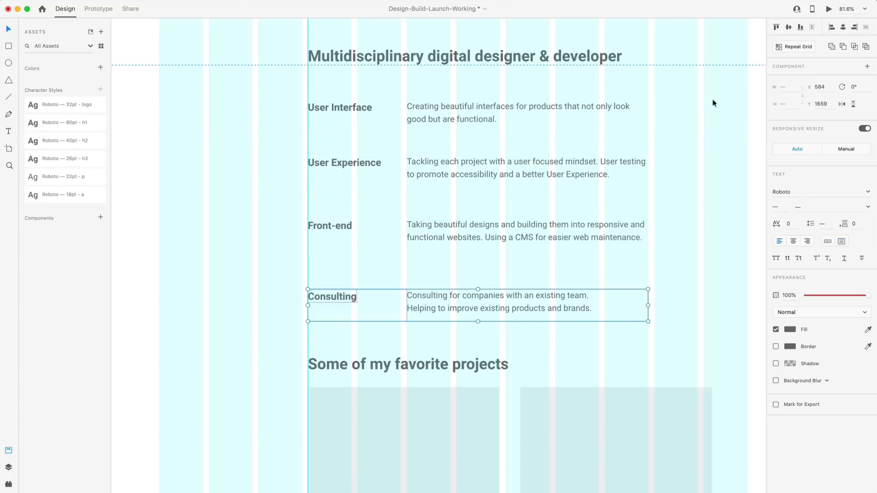
left_click(776, 27)
key("shift+Up")
key("shift+Up")
Show the layout grid columns again to check the service rows' spacing.
left_click(473, 109)
key("alt")
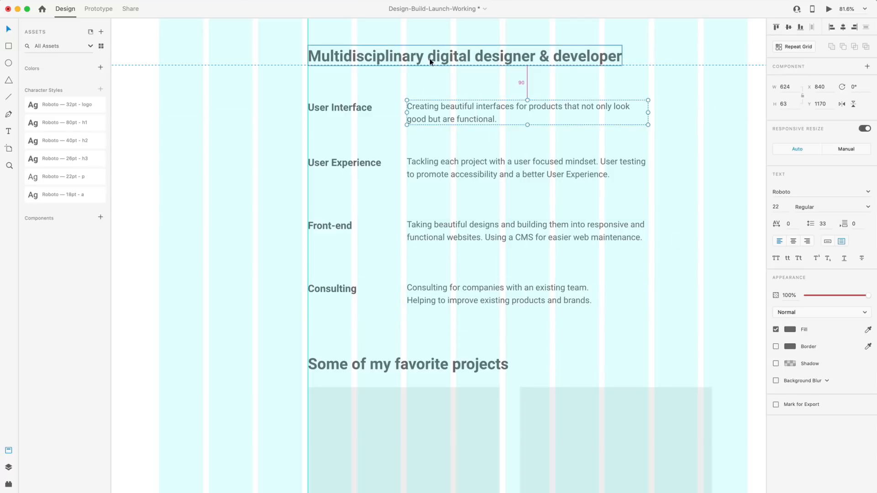
left_click(698, 181)
scroll(688, 180, "down", 2)
scroll(487, 164, "down", 3)
scroll(486, 163, "up", 3)
key("super+shift+apostrophe")
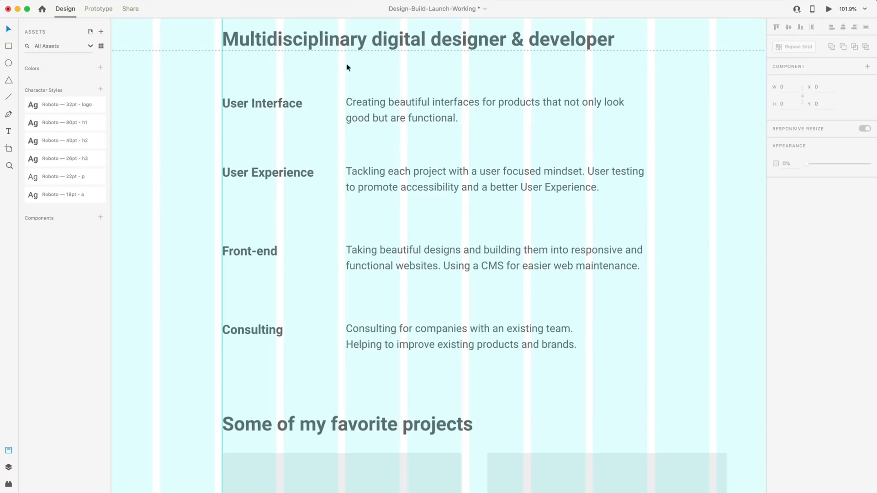
left_click(454, 273)
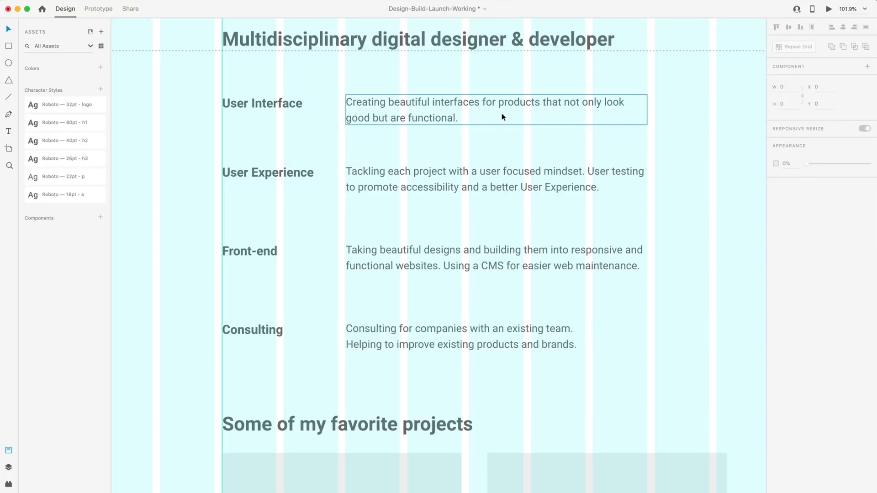
Narrow the User Interface and User Experience descriptions to 496 wide, extending User Experience to three lines.
left_click(646, 117)
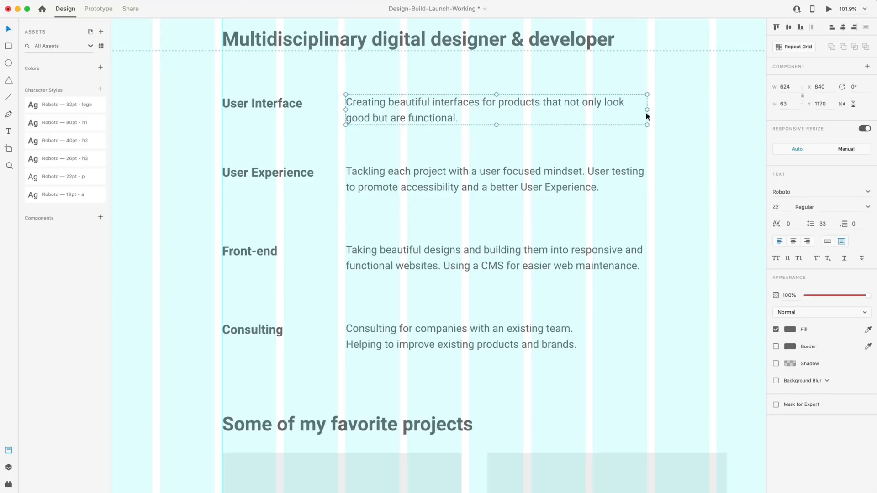
left_click_drag(636, 111, 585, 110)
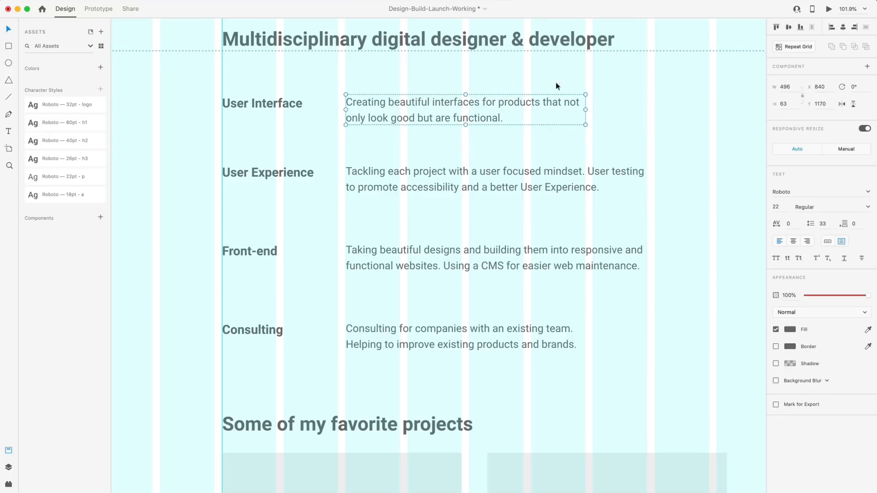
left_click_drag(466, 131, 464, 120)
left_click(498, 180)
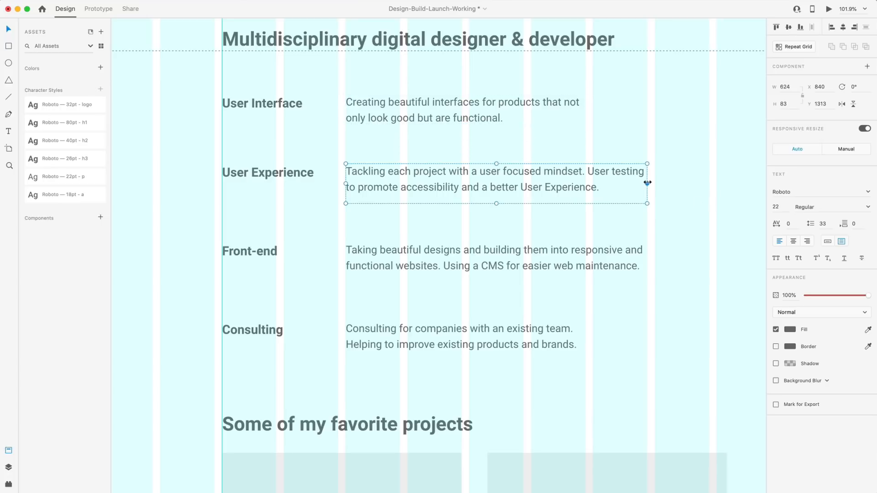
left_click_drag(647, 182, 585, 182)
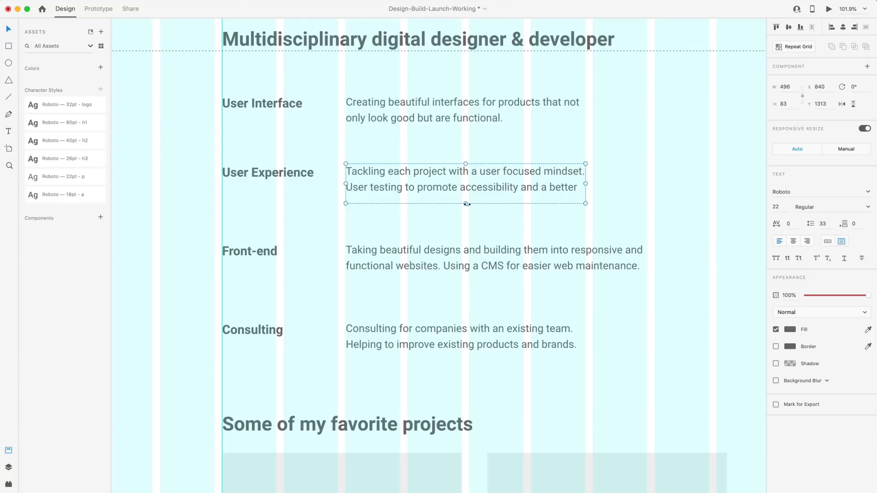
left_click_drag(466, 205, 465, 210)
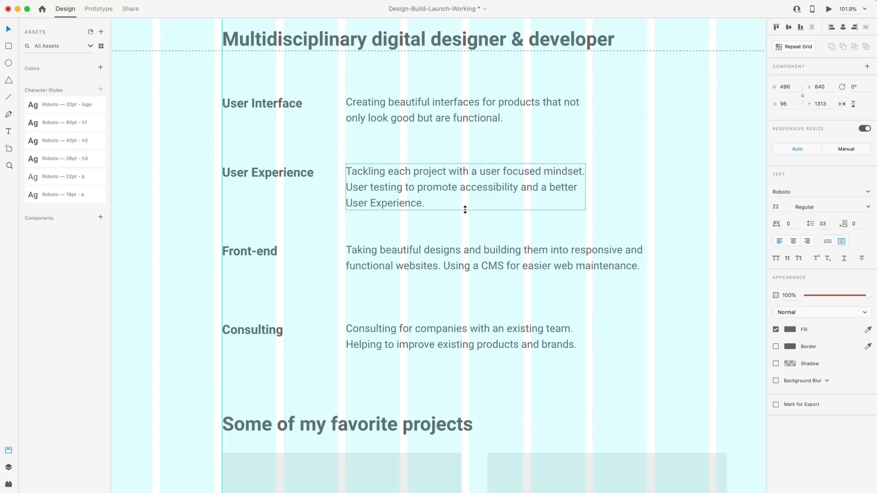
Move the Front-end and Consulting rows down, then narrow the Front-end description and lengthen its box.
scroll(445, 264, "down", 2)
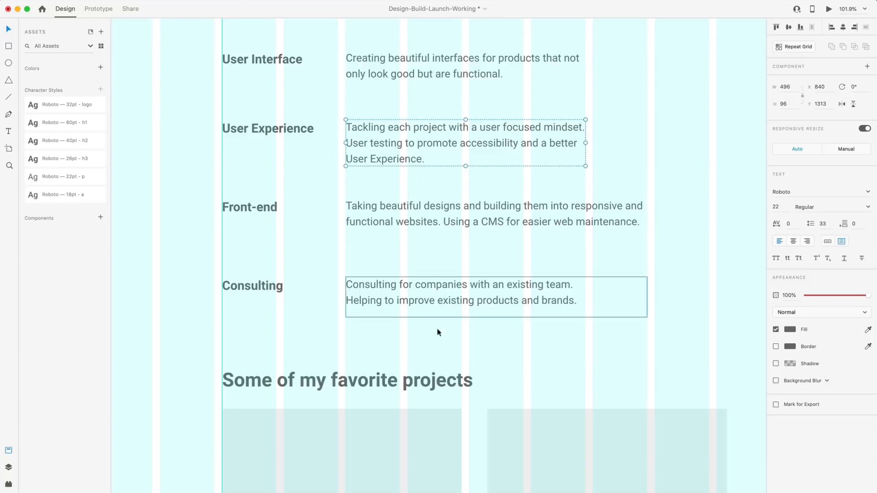
left_click_drag(443, 333, 245, 181)
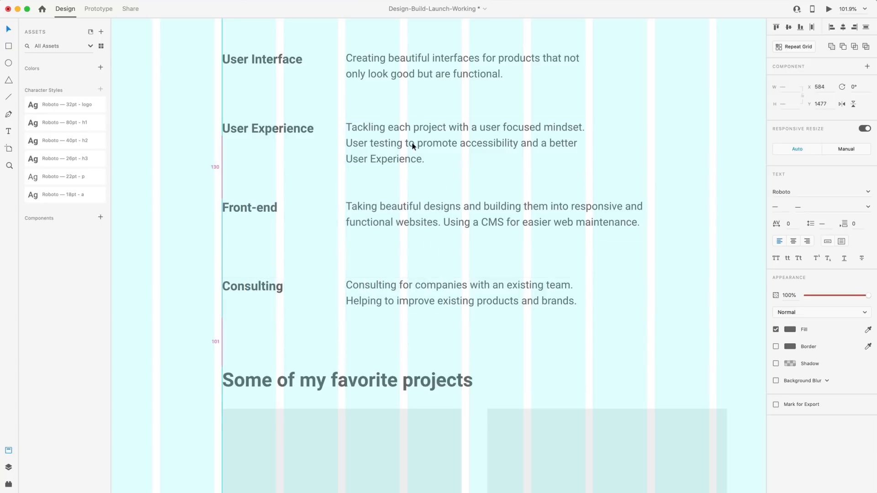
key("shift+Down")
key("Down")
key("Down")
key("Down")
left_click(538, 226)
left_click_drag(647, 224, 584, 224)
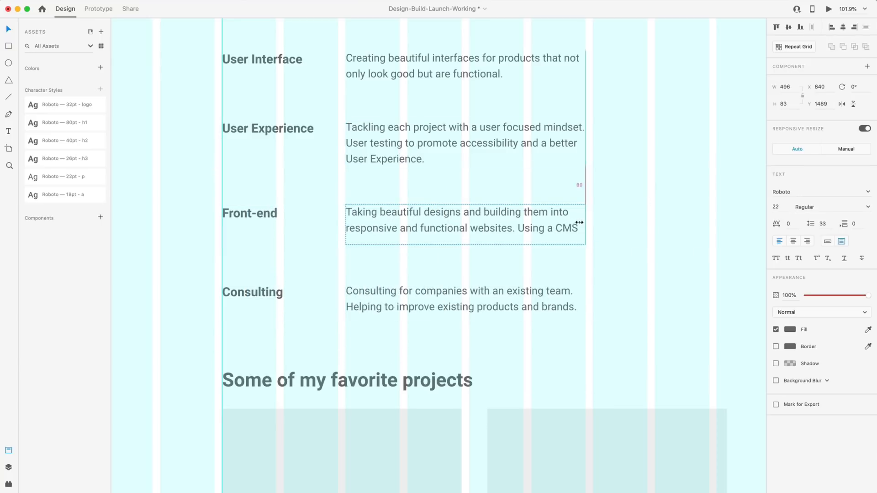
scroll(525, 233, "down", 1)
left_click_drag(465, 230, 464, 237)
Nudge the Consulting row down and narrow its description to match the 496 width.
scroll(457, 256, "down", 2)
left_click_drag(439, 279, 256, 215)
key("shift+Down")
key("Down")
key("Down")
key("Down")
key("Down")
left_click(612, 247)
left_click_drag(647, 248, 585, 248)
left_click(608, 267)
scroll(608, 266, "down", 3)
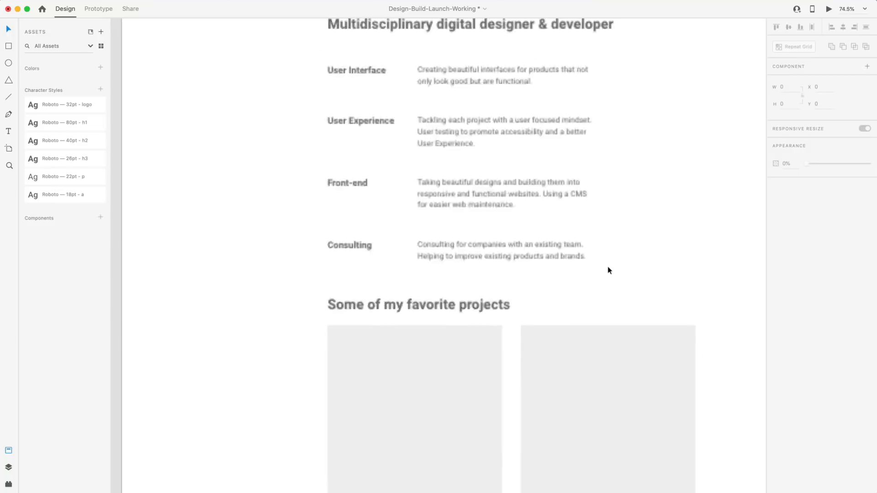
scroll(604, 264, "up", 2)
Inspect the four service description boxes, then select the projects section further down.
left_click(476, 107)
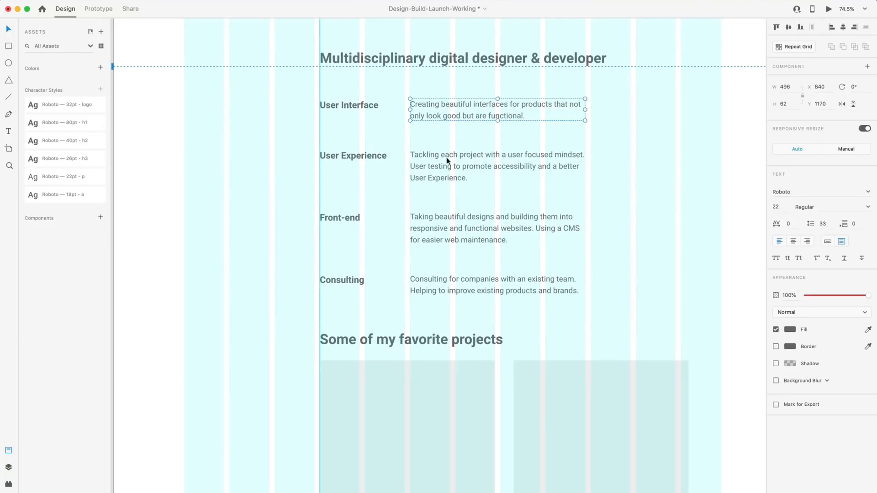
left_click(448, 163)
left_click(478, 217)
left_click(525, 288)
left_click(663, 257)
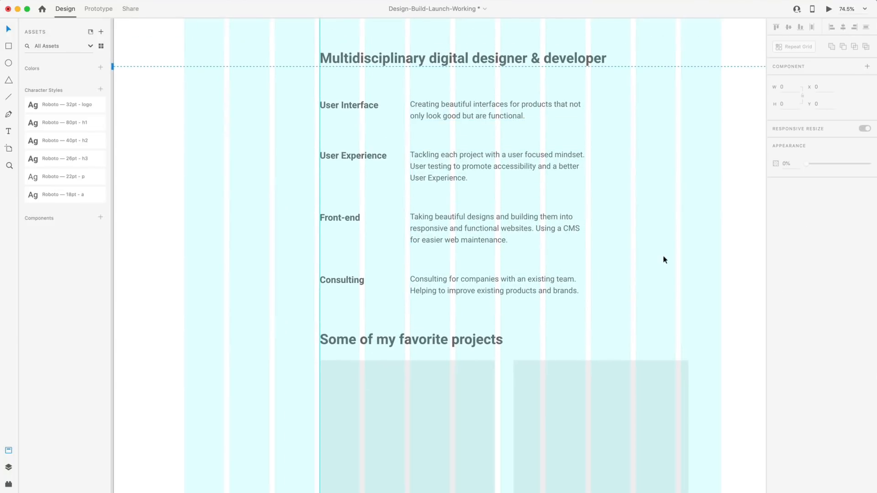
scroll(615, 194, "down", 1)
scroll(616, 194, "down", 6)
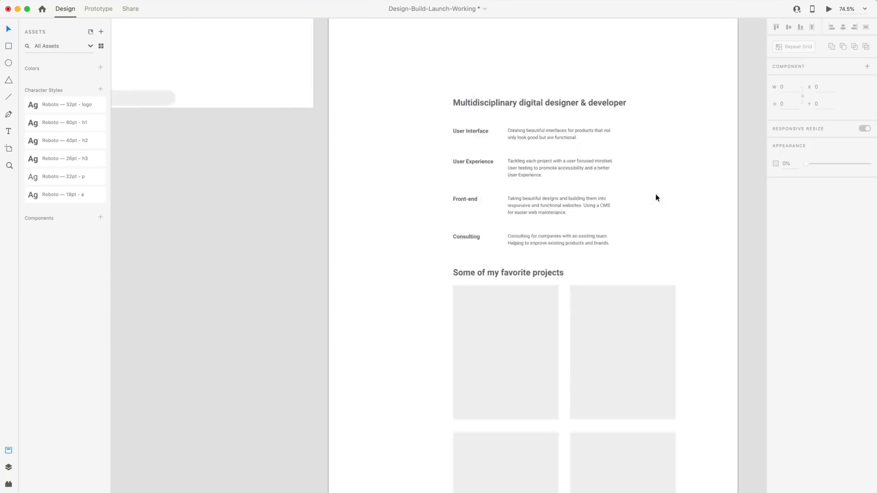
scroll(577, 333, "down", 5)
left_click_drag(483, 219, 595, 366)
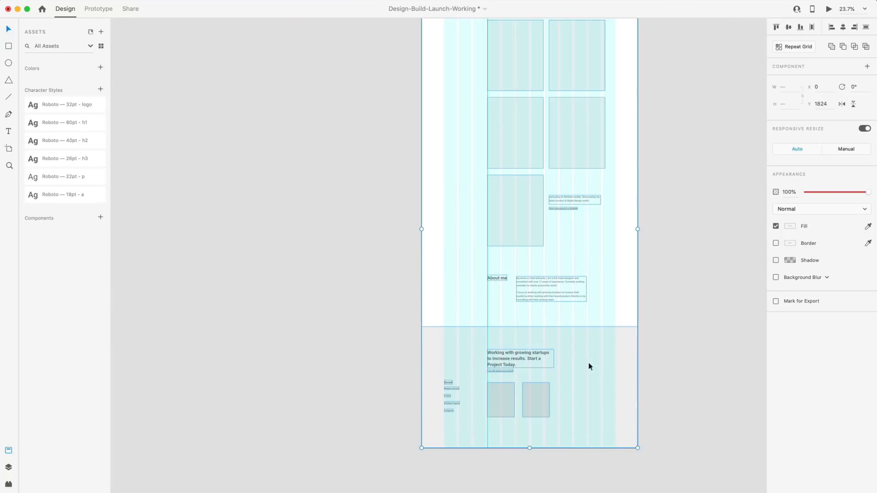
scroll(591, 233, "up", 5)
scroll(524, 105, "up", 3)
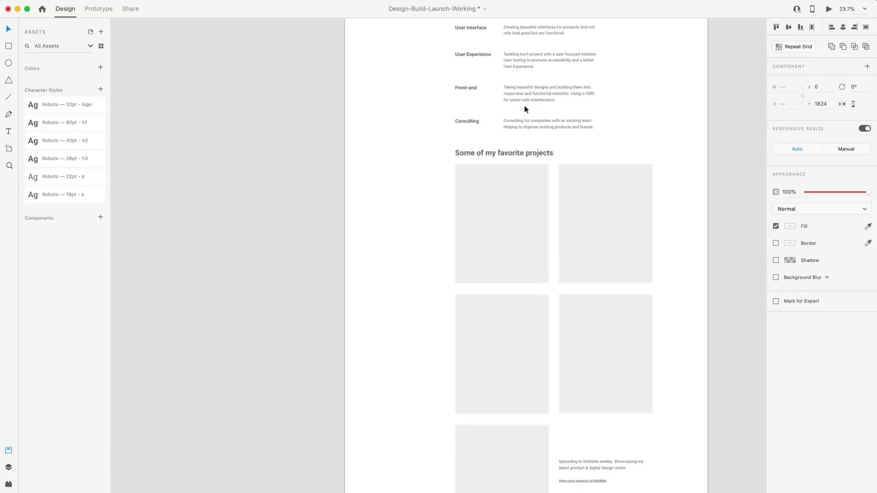
scroll(578, 168, "up", 3)
scroll(598, 221, "right", 1)
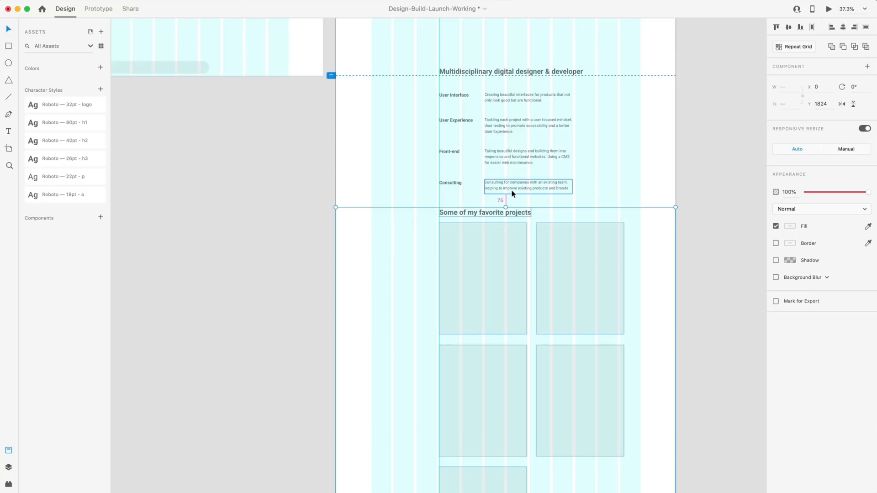
Move the projects section down, nudging it until it sits at about Y 2044.
left_click_drag(489, 234, 493, 279)
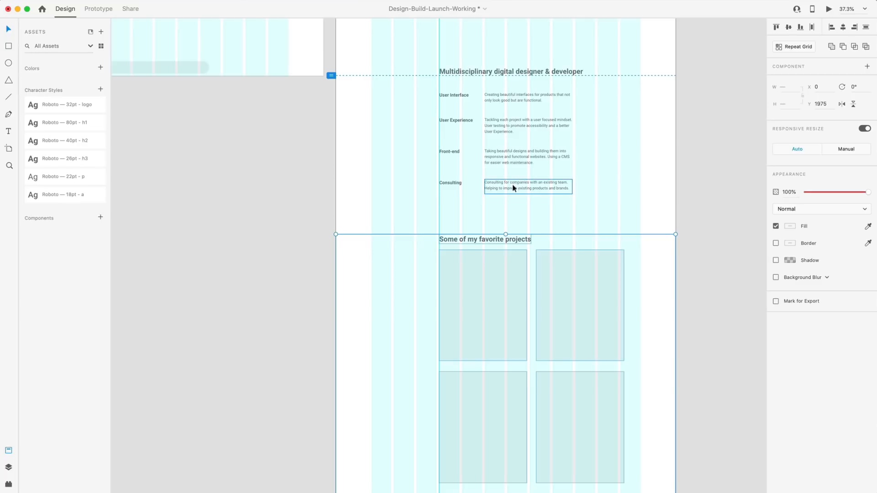
key("alt")
key("shift+Down")
key("shift+Down")
key("shift+Down")
key("shift+Down")
key("shift+Down")
key("shift+Down")
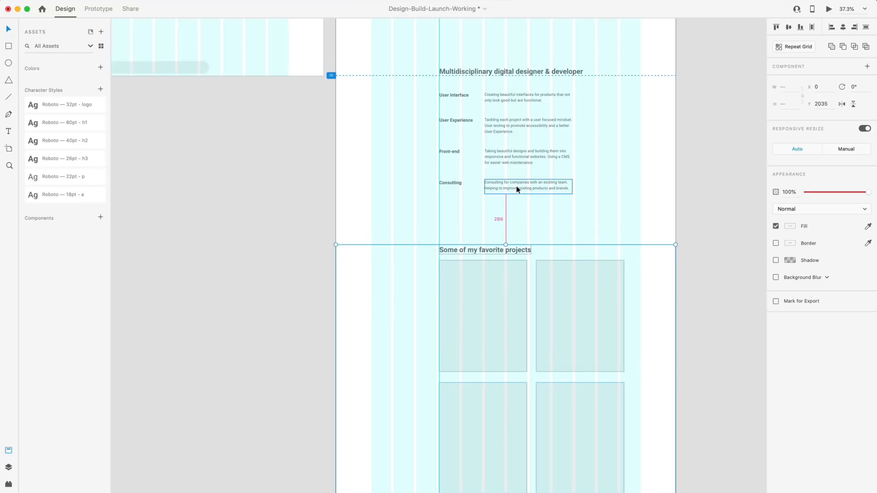
key("shift+Down")
key("shift+Down")
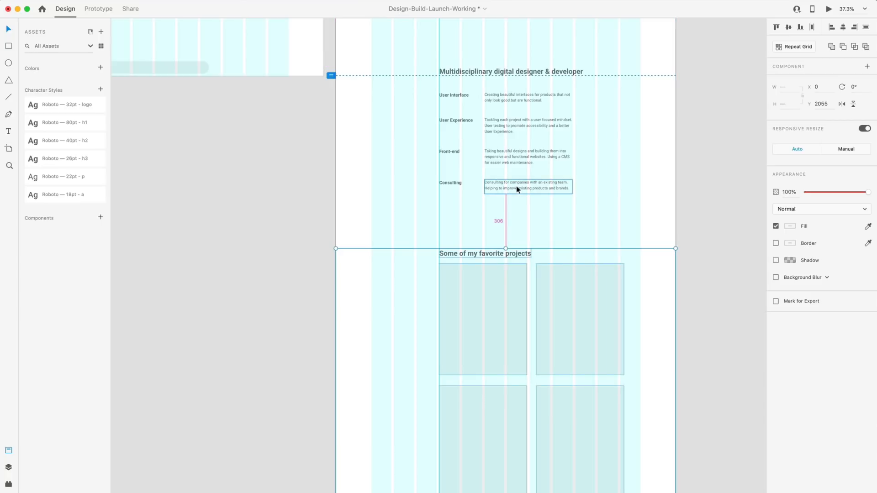
key("Up")
key("Up")
key("Up")
key("Up")
key("Up")
key("Up")
key("Up")
key("Up")
key("Up")
key("Up")
key("Up")
key("Up")
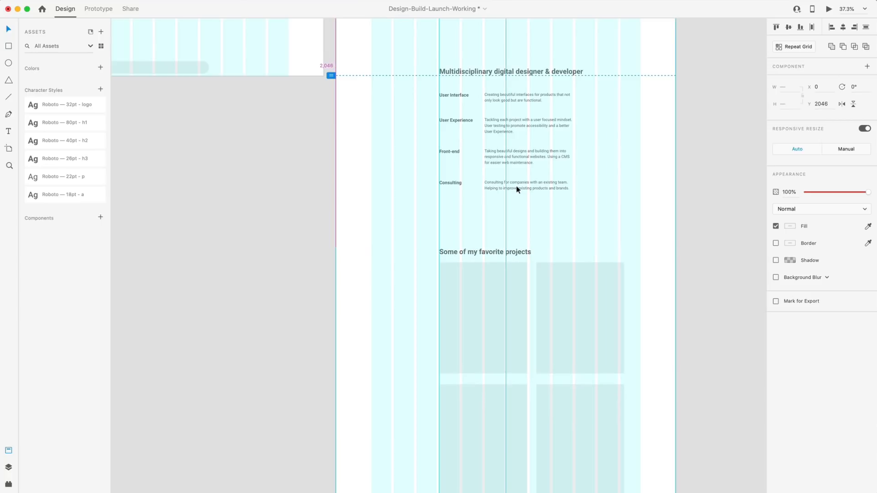
key("Up")
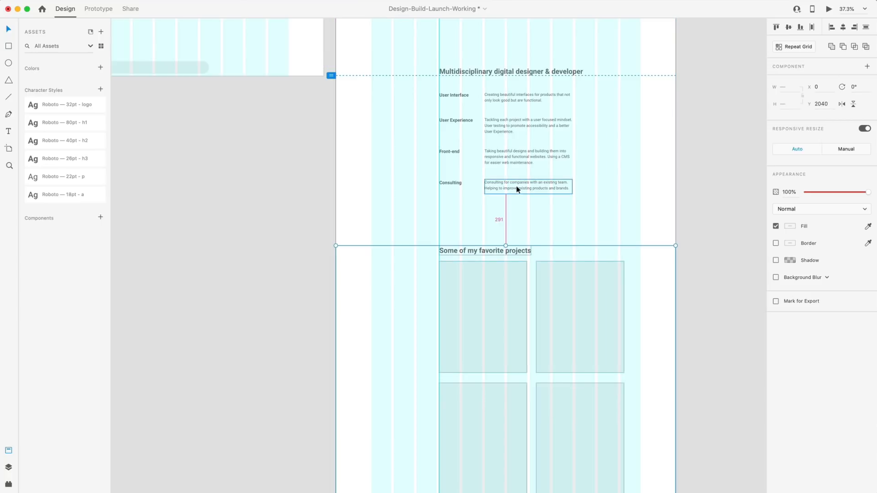
key("Down")
key("Down")
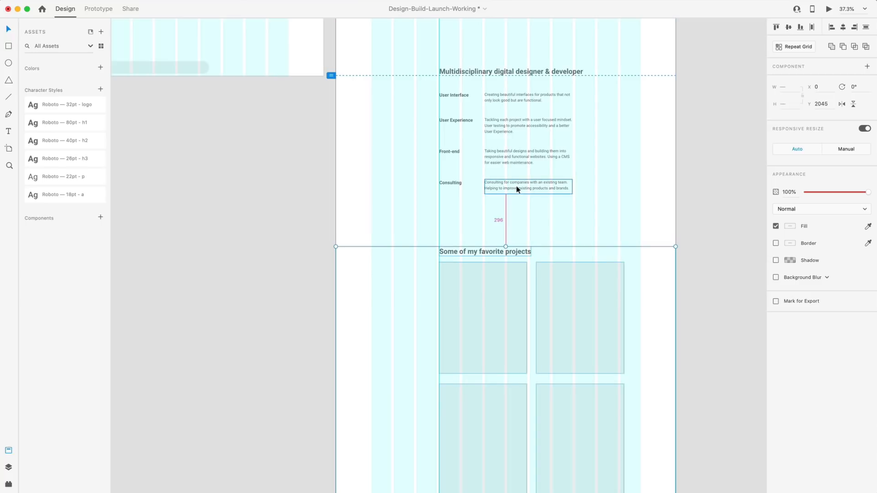
Shrink the Consulting paragraph box up to fit its text.
left_click(523, 205)
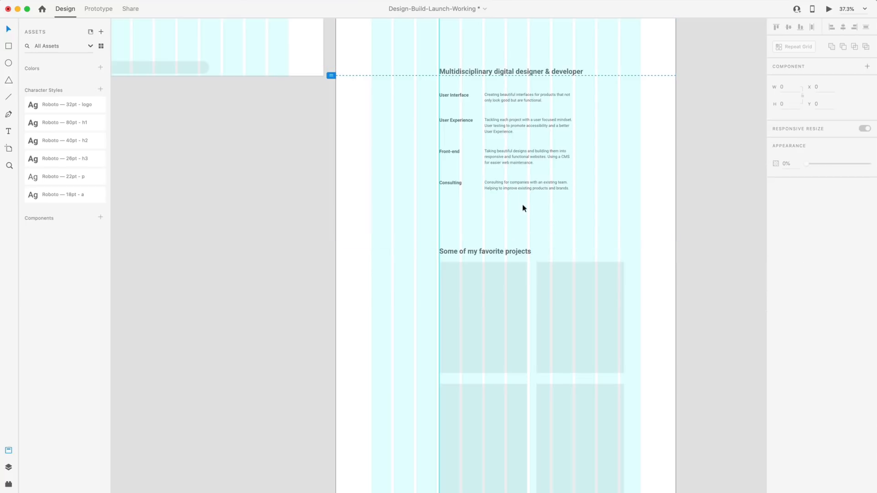
scroll(522, 187, "up", 4)
scroll(523, 191, "up", 5)
left_click(522, 190)
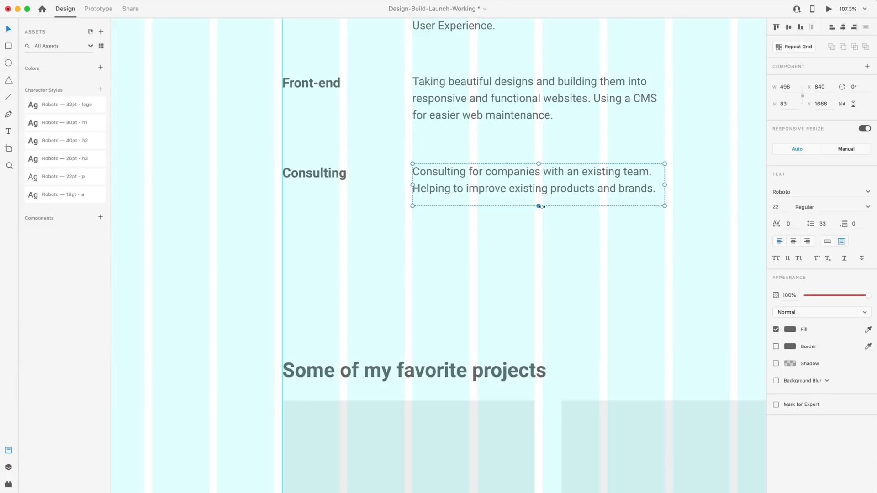
left_click_drag(538, 205, 538, 194)
left_click(529, 203)
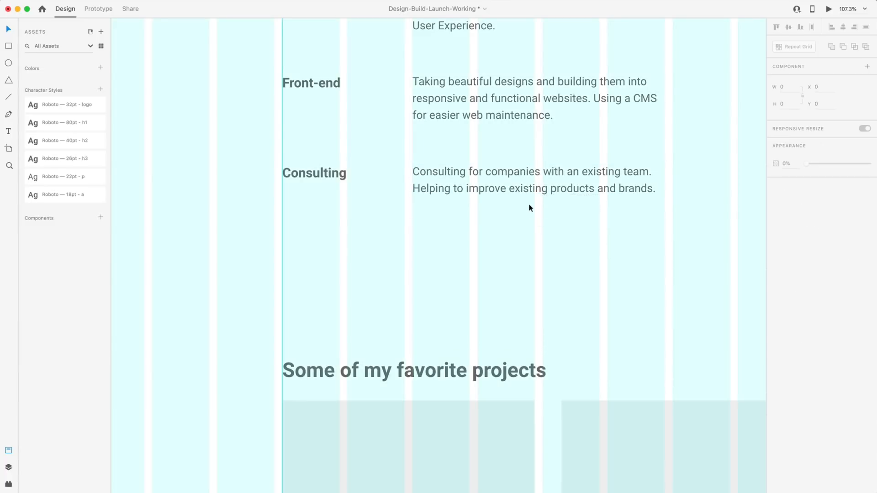
scroll(526, 201, "down", 4)
left_click(517, 189)
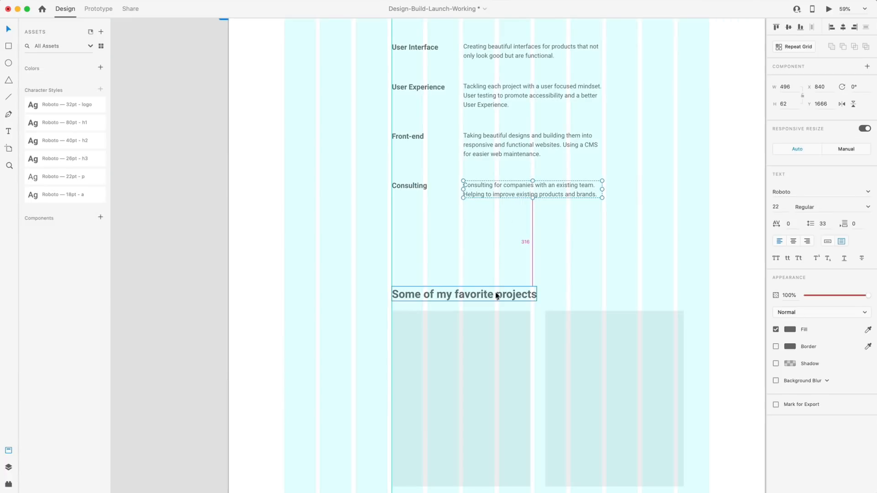
left_click(479, 245)
Nudge the whole project card grid down to sit about 40 beneath its heading.
scroll(481, 245, "down", 4)
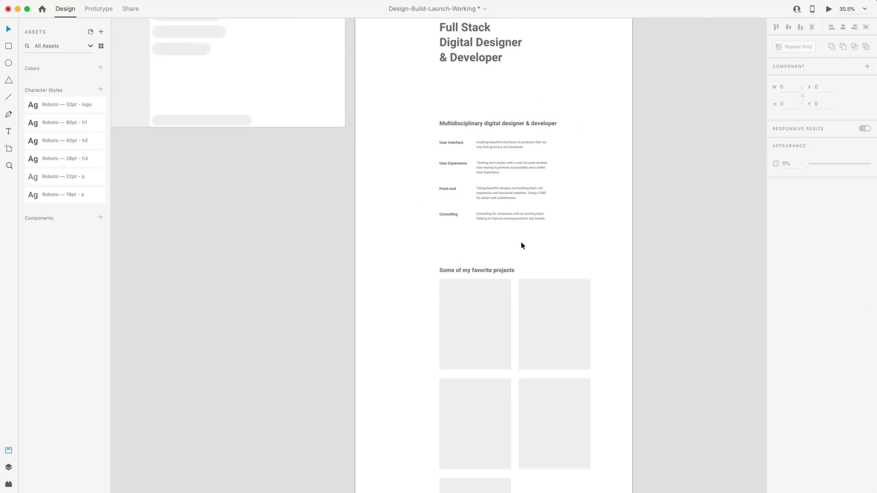
scroll(521, 242, "down", 2)
left_click(521, 242)
scroll(544, 172, "down", 2)
scroll(475, 183, "up", 4)
left_click(425, 351)
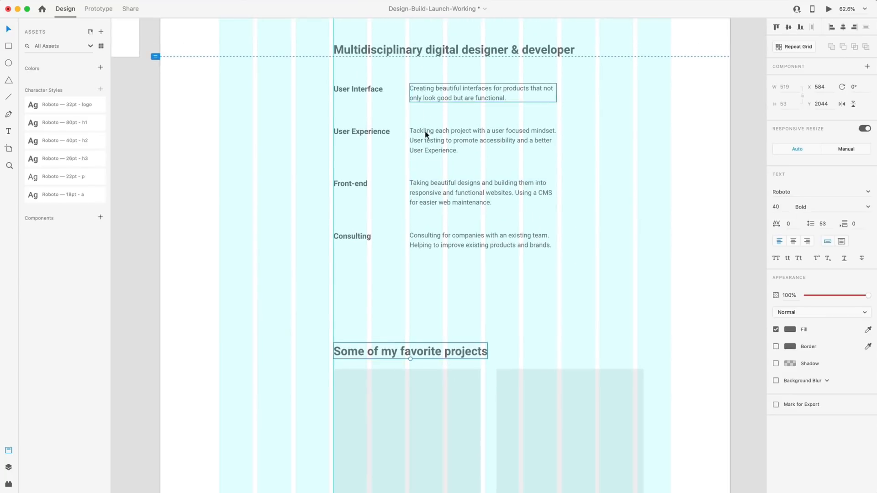
scroll(440, 251, "down", 3)
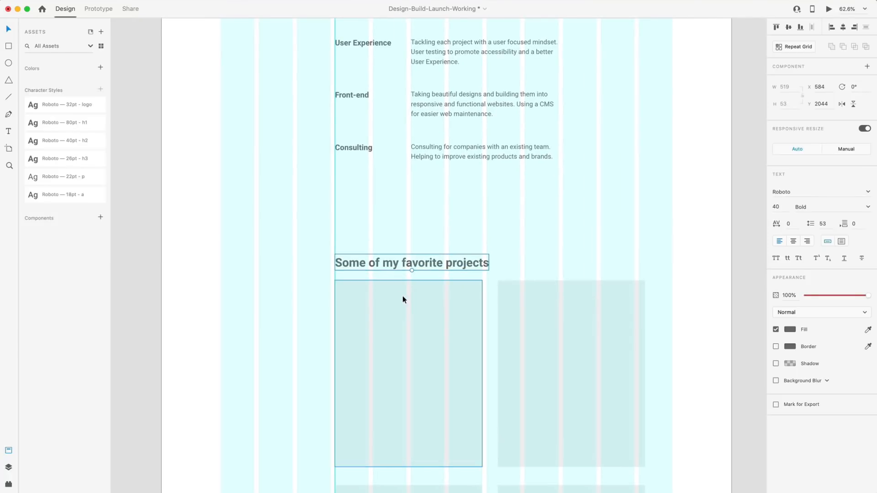
scroll(296, 300, "down", 1)
scroll(293, 284, "down", 2)
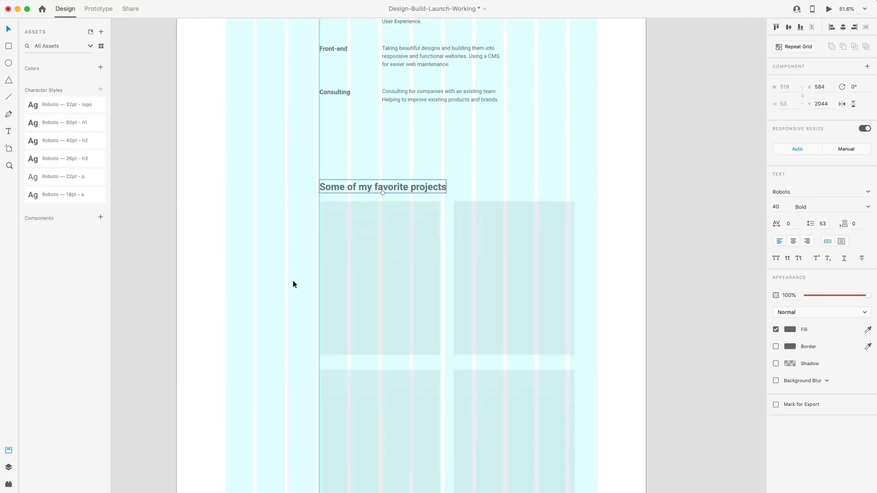
scroll(274, 246, "down", 2)
scroll(270, 211, "down", 2)
left_click_drag(270, 204, 415, 441)
key("Down")
key("Down")
key("Down")
key("Down")
key("Down")
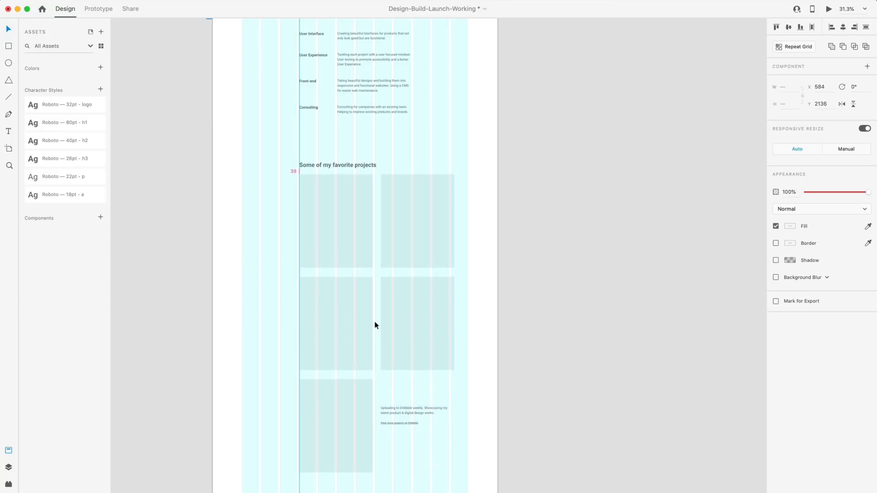
left_click(229, 198)
Move the right-hand project rectangles into alignment at X 1150.
left_click(346, 217)
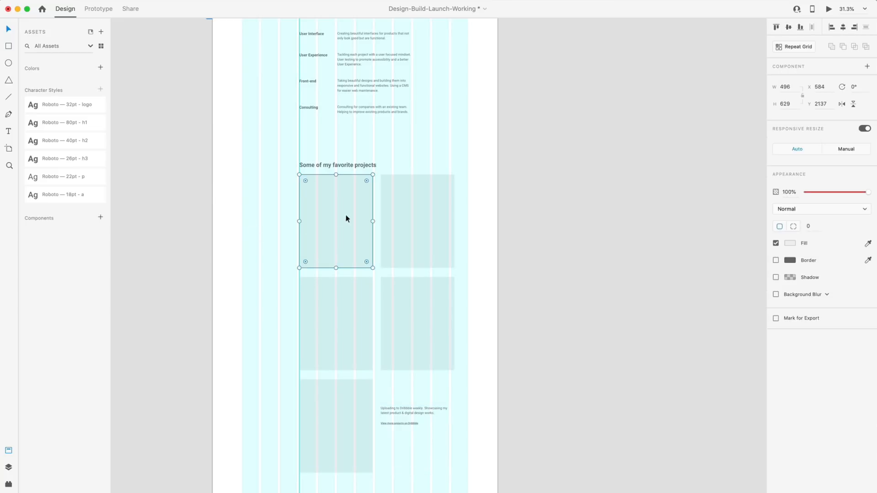
scroll(401, 222, "up", 3)
left_click_drag(461, 249, 462, 249)
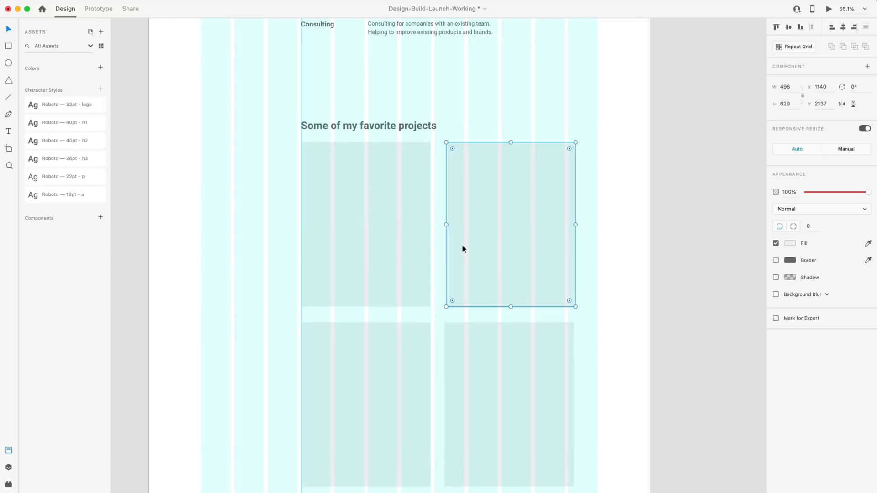
key("shift+Right")
scroll(453, 247, "down", 3)
scroll(473, 272, "down", 2)
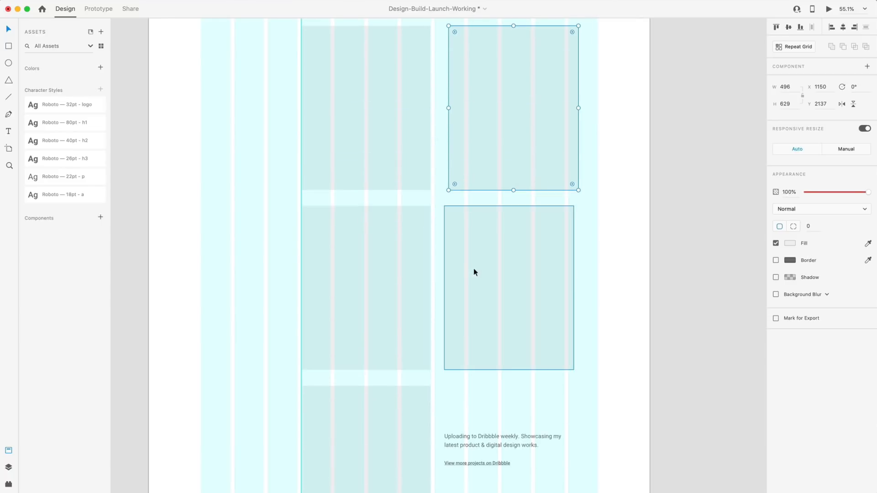
left_click_drag(474, 273, 479, 272)
Nudge the lower grid rows up to leave a 72 gap between rows.
scroll(478, 272, "down", 2)
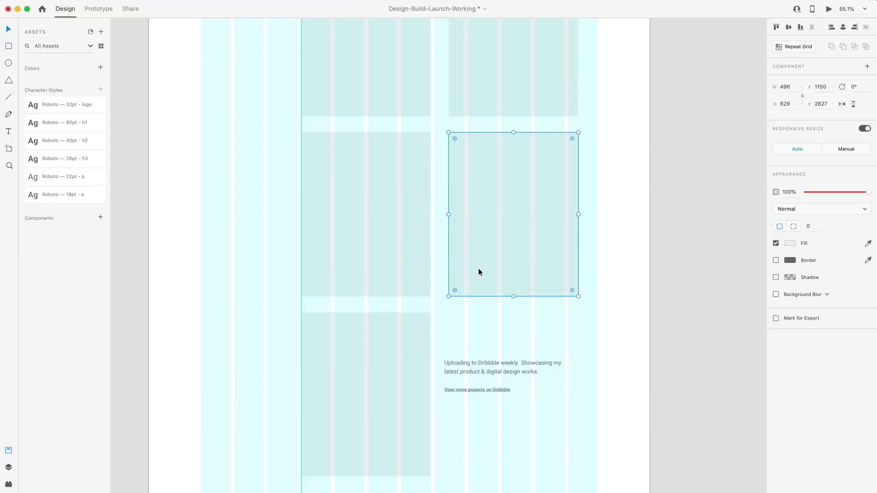
left_click_drag(593, 432, 370, 172)
key("shift+Up")
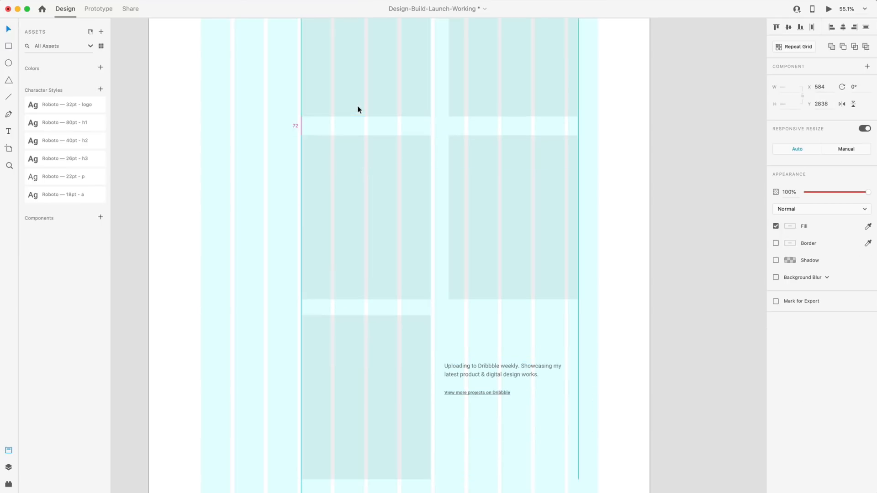
left_click(234, 361)
scroll(242, 325, "down", 2)
left_click_drag(243, 326, 566, 358)
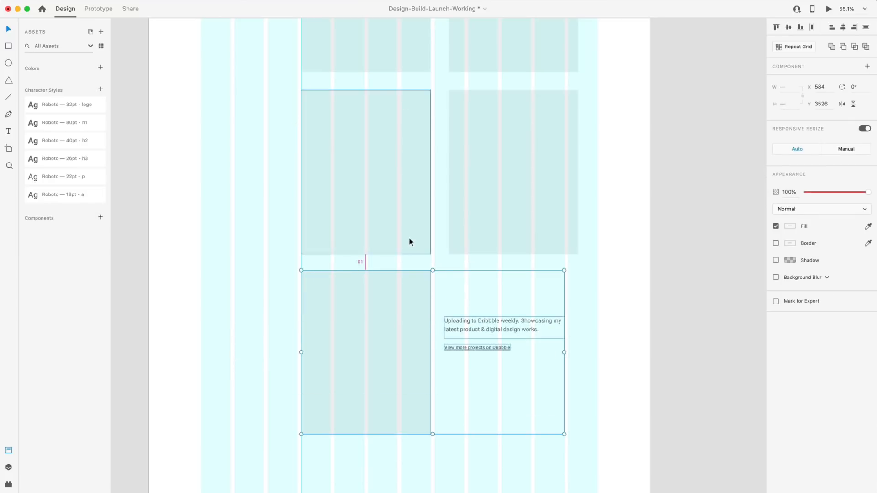
left_click(278, 237)
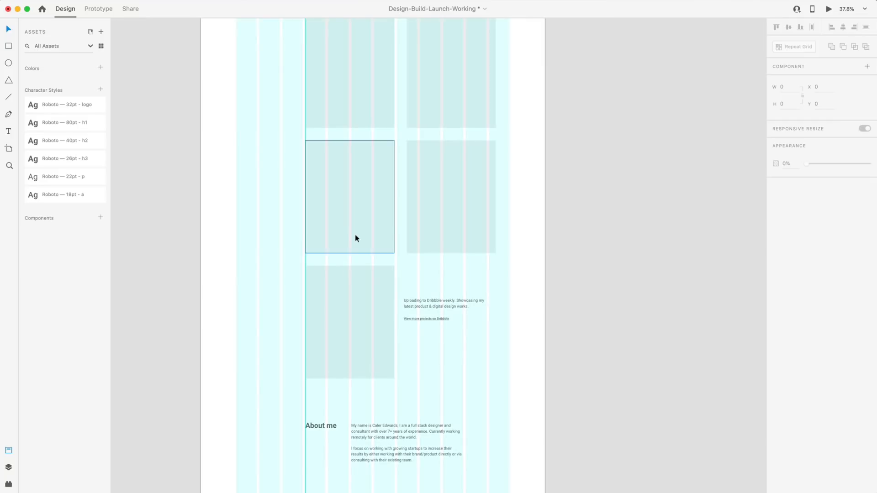
Move the Dribbble text group to X 1149, in line with the right-hand cards.
scroll(359, 210, "up", 2)
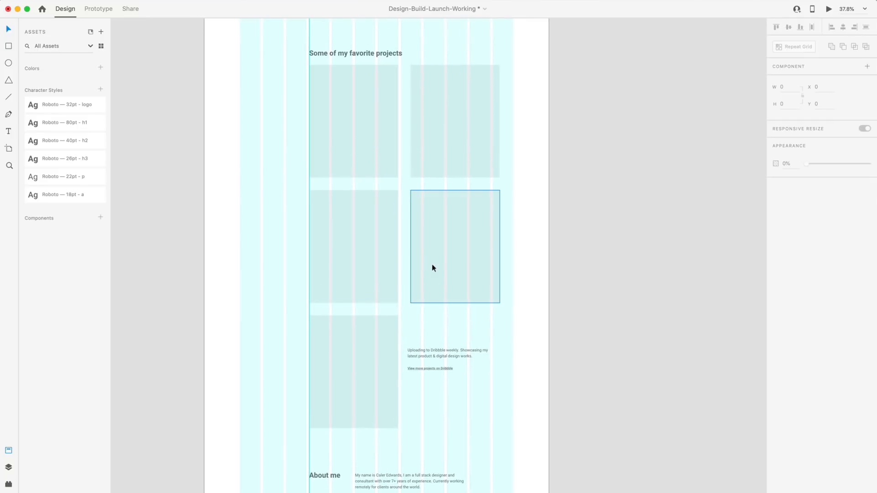
scroll(479, 366, "down", 3)
scroll(419, 298, "down", 1)
scroll(423, 304, "up", 5)
left_click(408, 252)
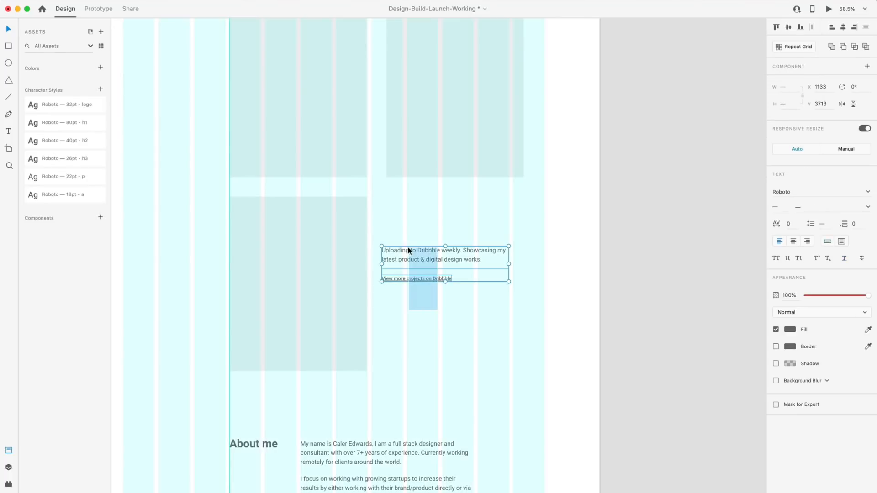
mouse_move(405, 259)
left_mouse_down()
mouse_move(420, 260)
mouse_move(406, 260)
left_mouse_up()
left_click(392, 165, "shift")
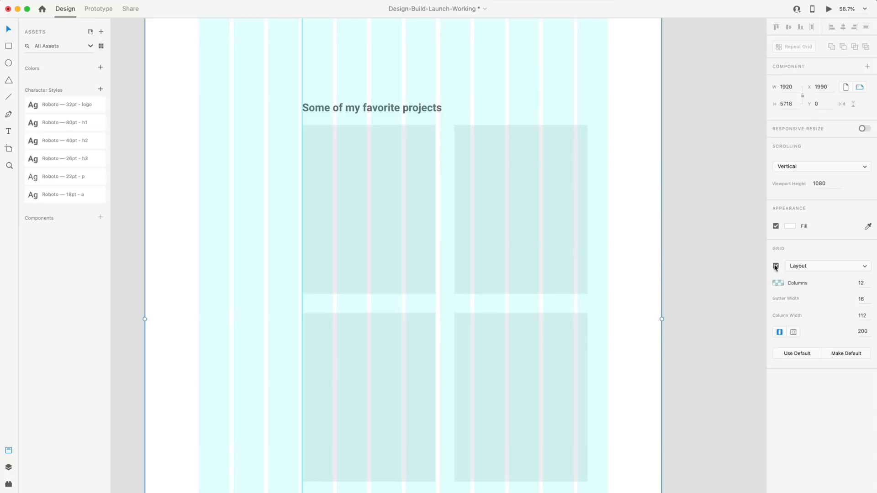
Hide the layout grid columns and select the right-column cards with the Dribbble blurb.
left_click(775, 266)
left_click(690, 229)
scroll(694, 237, "down", 3)
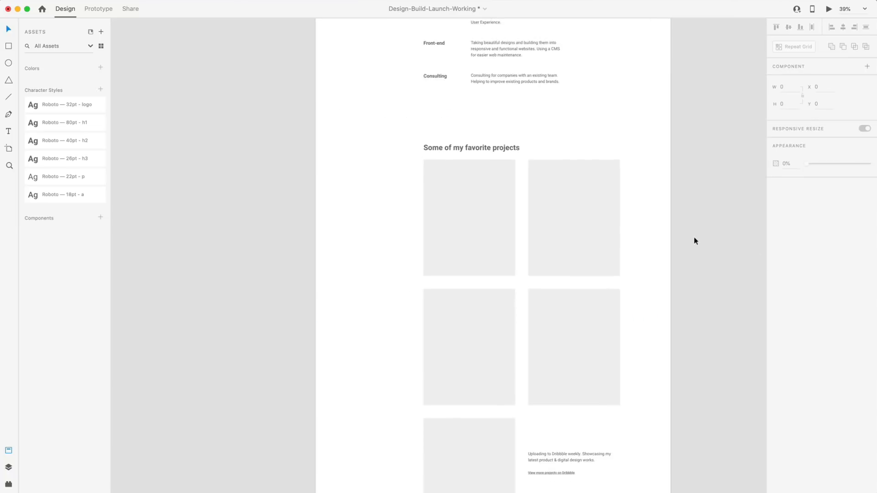
scroll(694, 237, "down", 2)
scroll(695, 241, "up", 1)
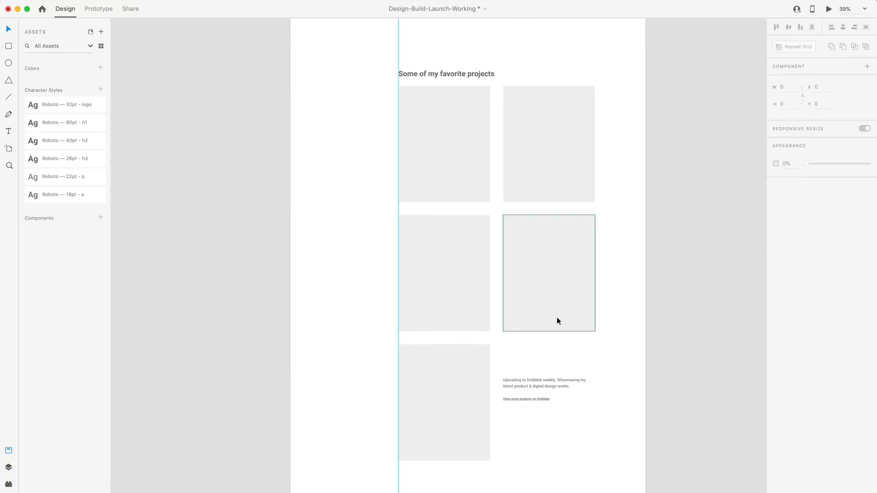
scroll(542, 246, "down", 1)
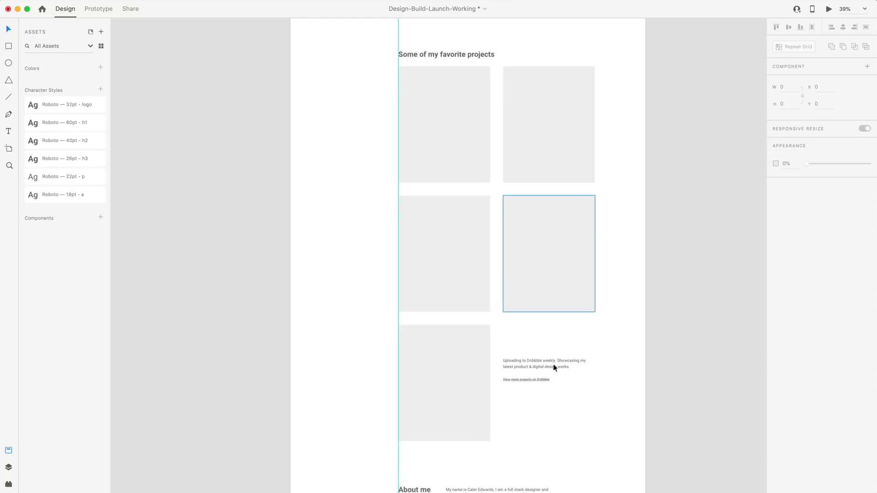
left_click_drag(572, 431, 516, 72)
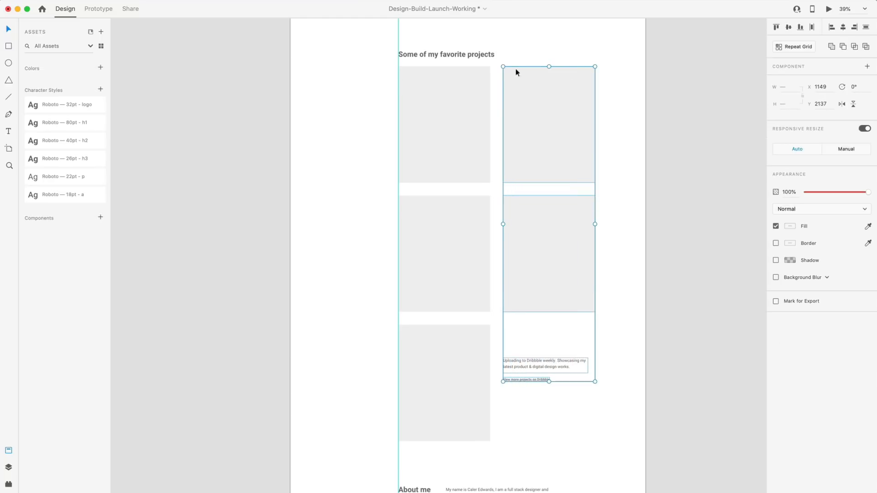
Nudge the right-column cards and Dribbble blurb about 70 lower, to Y 2207, staggering the grid.
key("shift+Down")
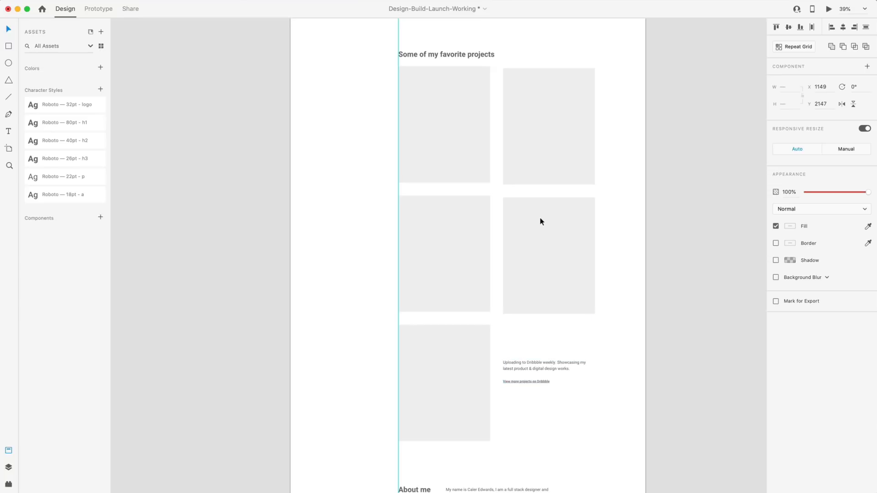
key("shift+Down")
key("shift+Down")
key("shift+Down")
key("shift+Down")
key("shift+Down")
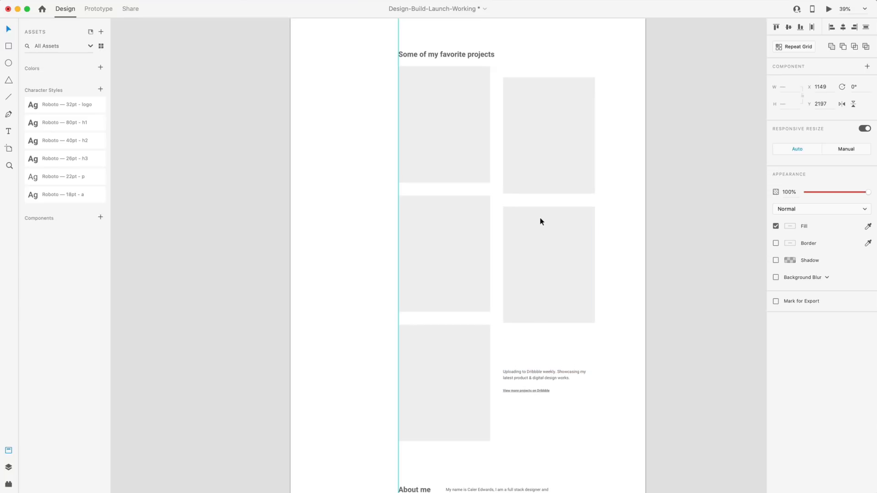
key("shift+Down")
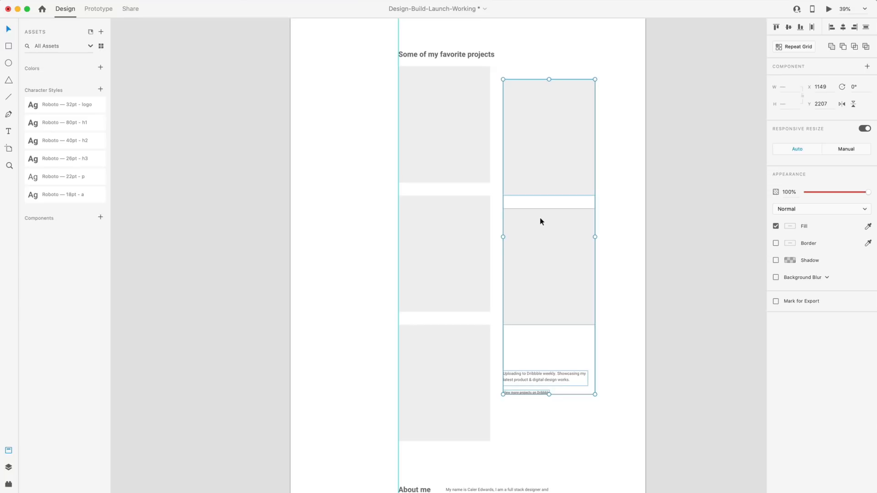
left_click(602, 318)
scroll(629, 313, "down", 1)
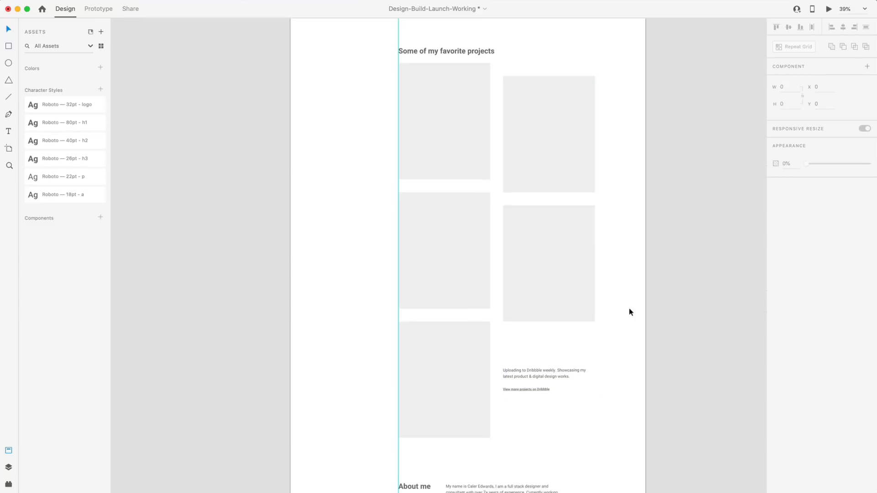
scroll(629, 312, "down", 3)
scroll(630, 312, "up", 5)
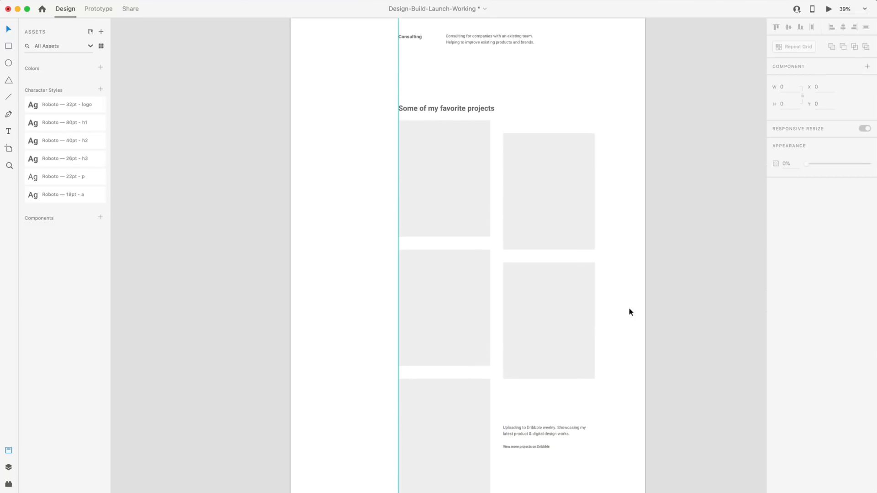
scroll(629, 312, "up", 1)
scroll(618, 330, "down", 4)
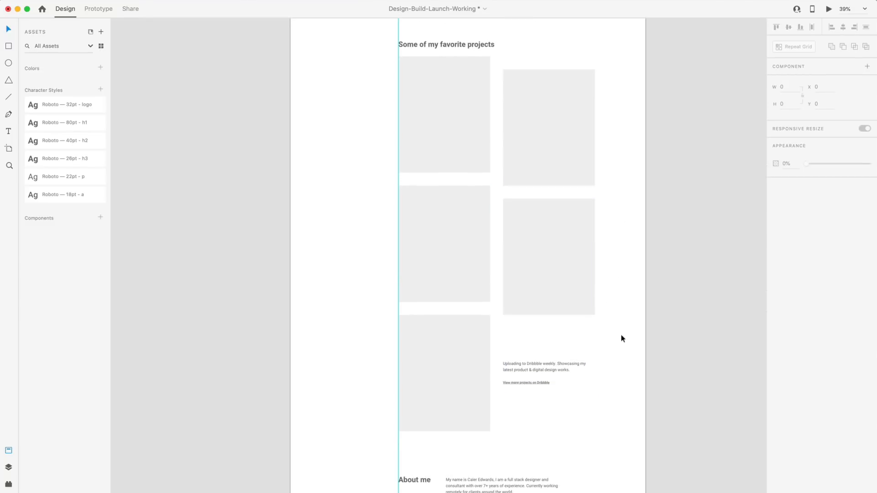
scroll(616, 335, "down", 5)
scroll(515, 272, "up", 5)
Trim the Dribbble paragraph box to its two lines and raise the link to 30 below it.
left_click(610, 239)
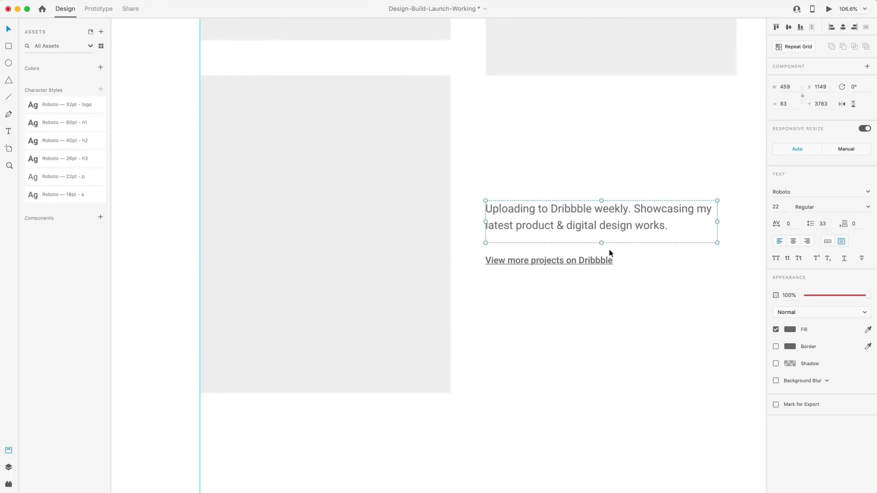
left_click_drag(600, 243, 601, 232)
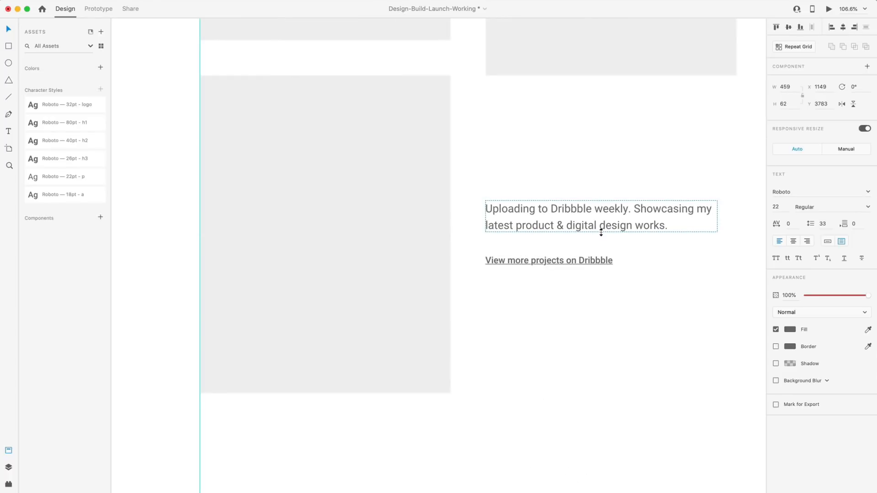
left_click(580, 260)
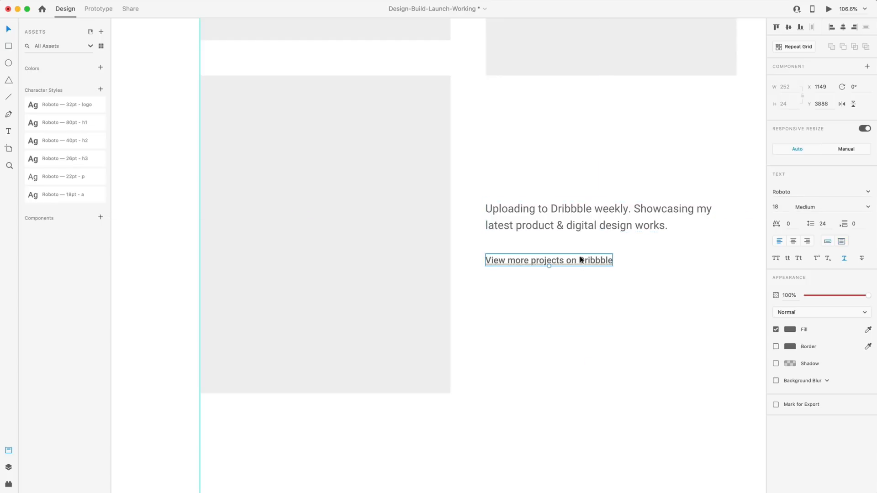
left_click_drag(580, 260, 581, 252)
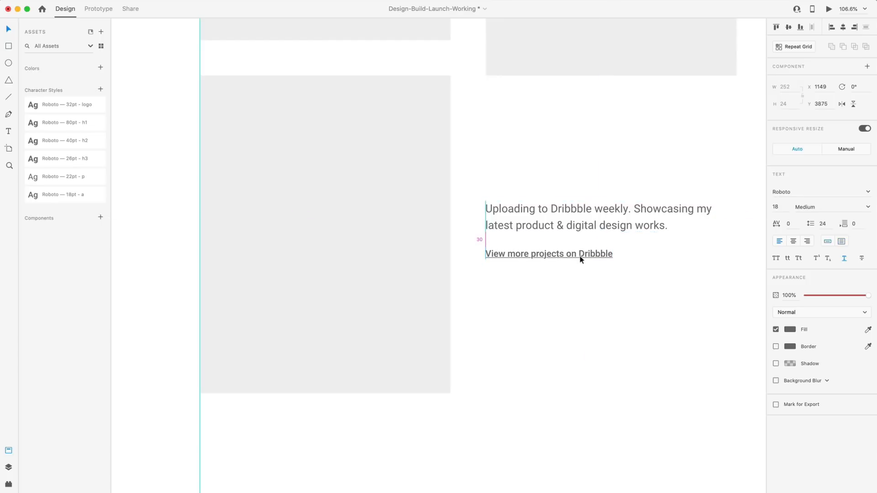
left_click(639, 312)
scroll(638, 311, "down", 5)
scroll(640, 315, "up", 4)
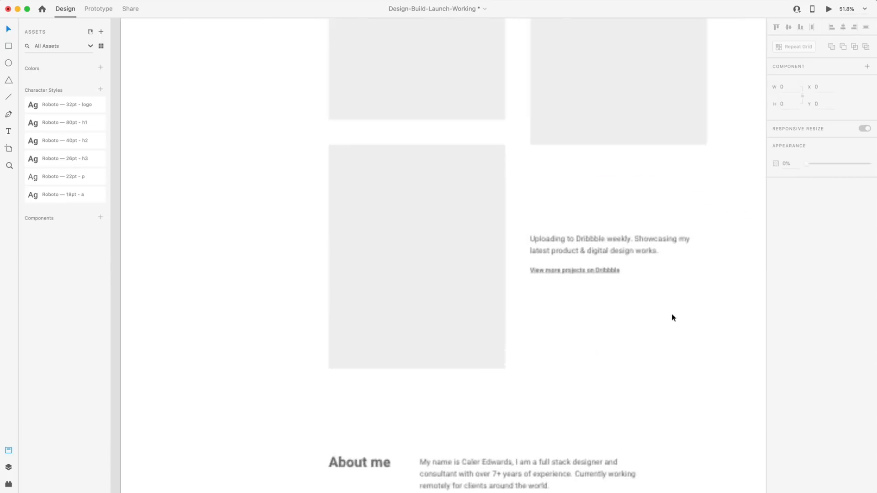
scroll(640, 314, "down", 5)
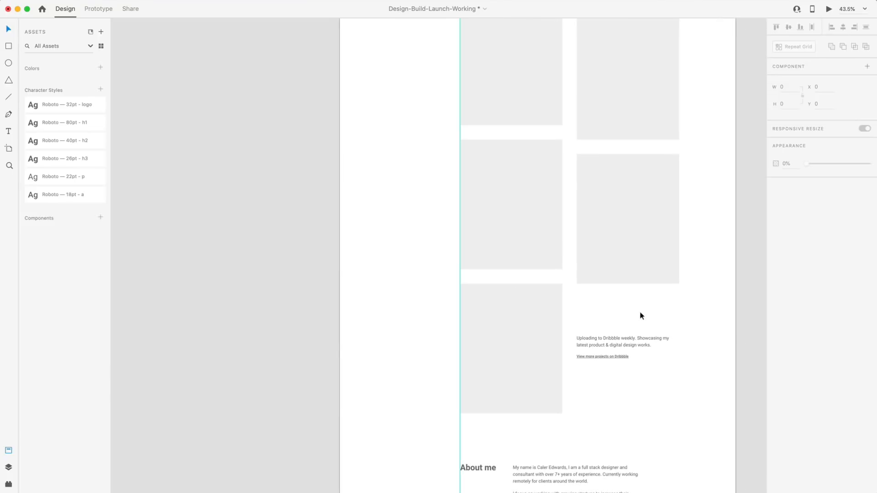
scroll(640, 314, "up", 3)
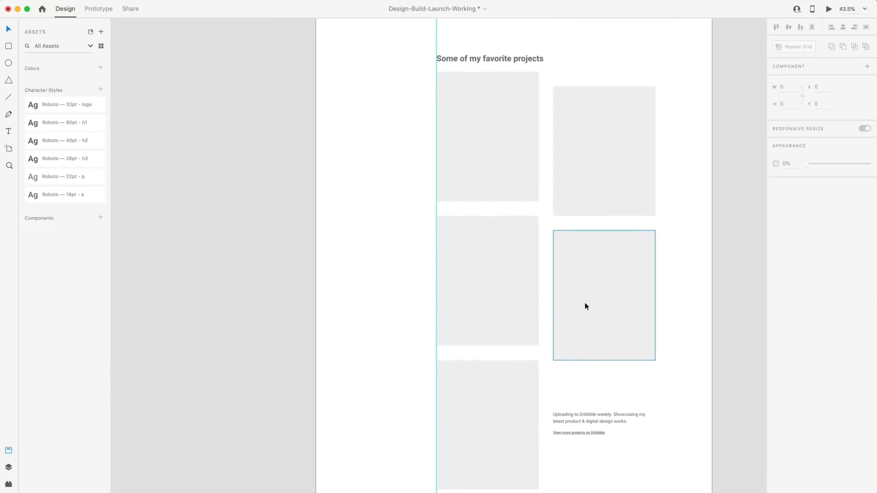
scroll(569, 346, "down", 5)
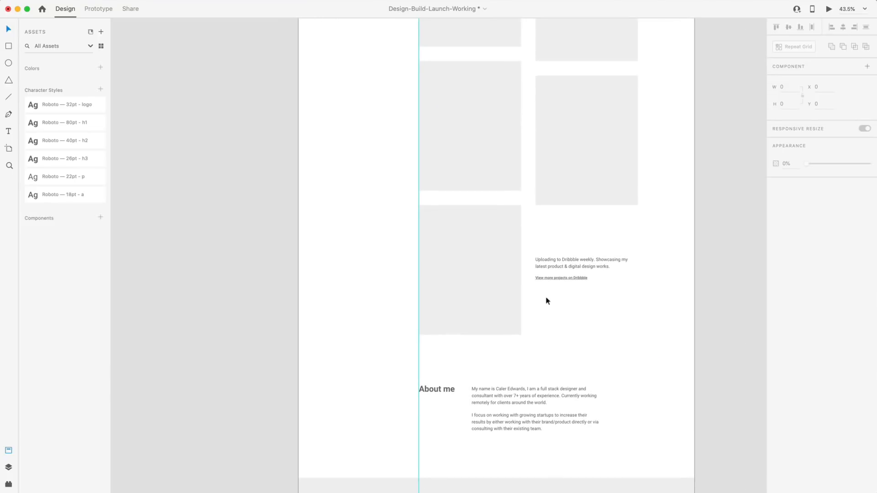
scroll(550, 308, "up", 6)
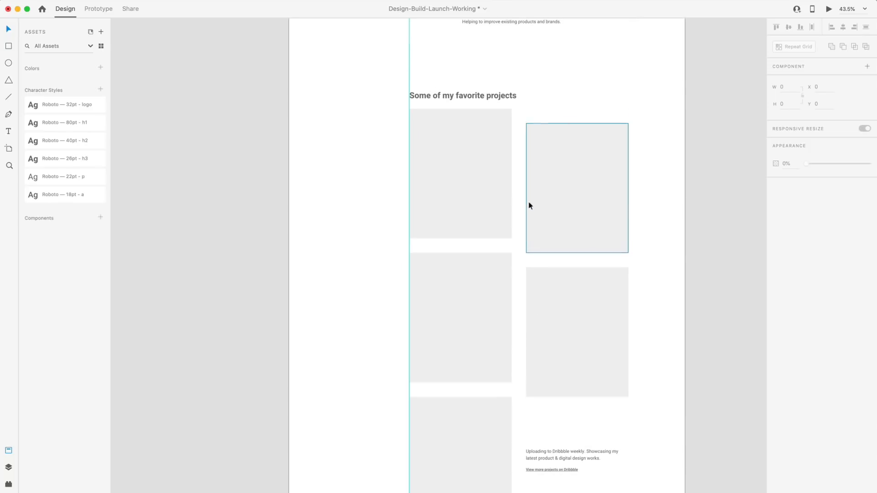
scroll(561, 224, "down", 10)
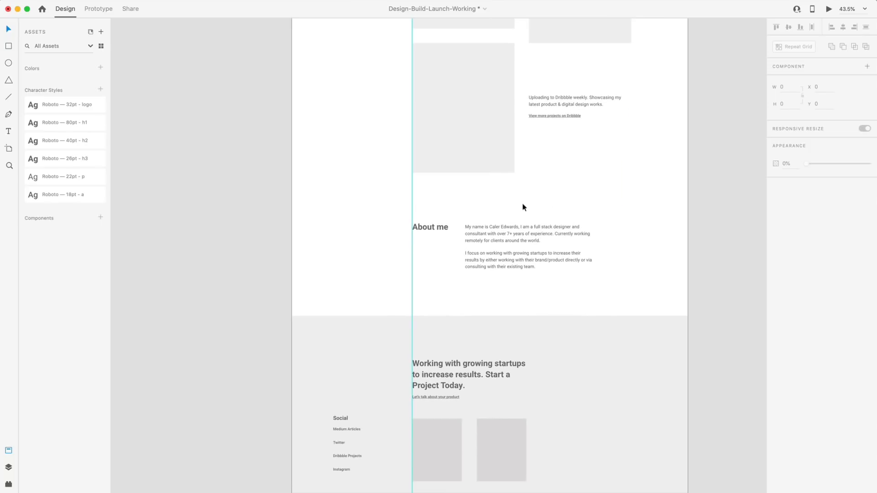
scroll(534, 211, "up", 13)
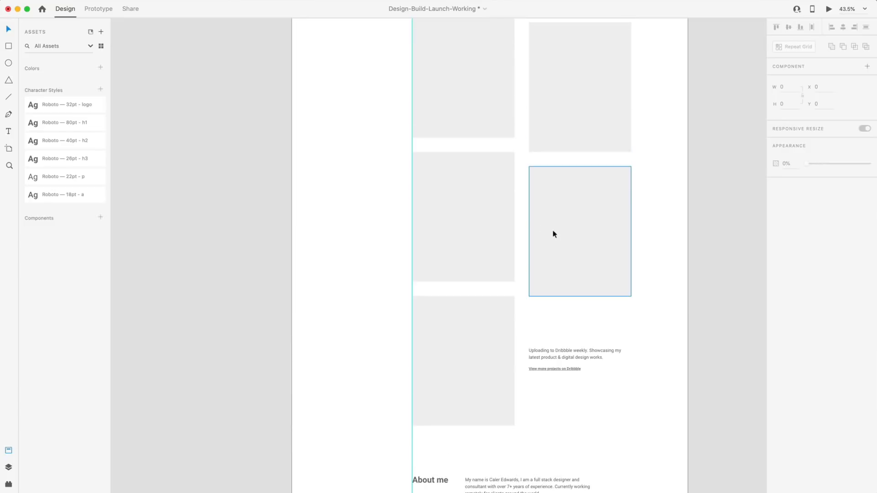
scroll(556, 233, "up", 3)
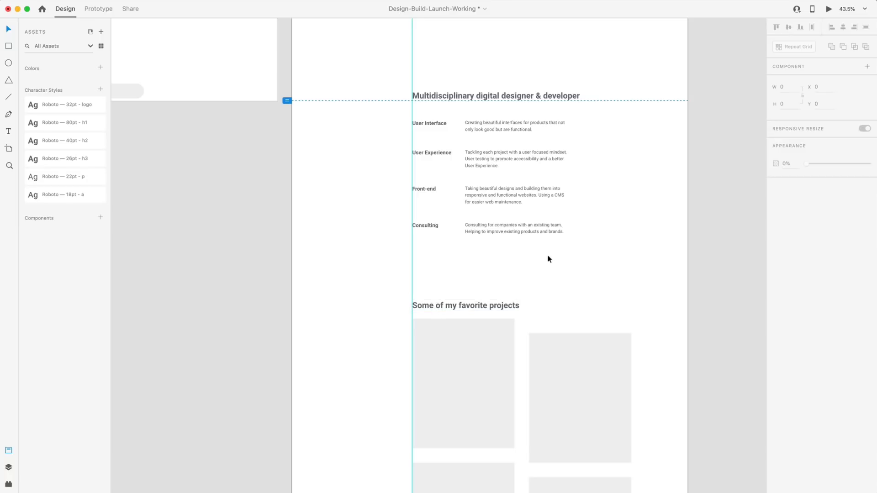
scroll(592, 242, "down", 5)
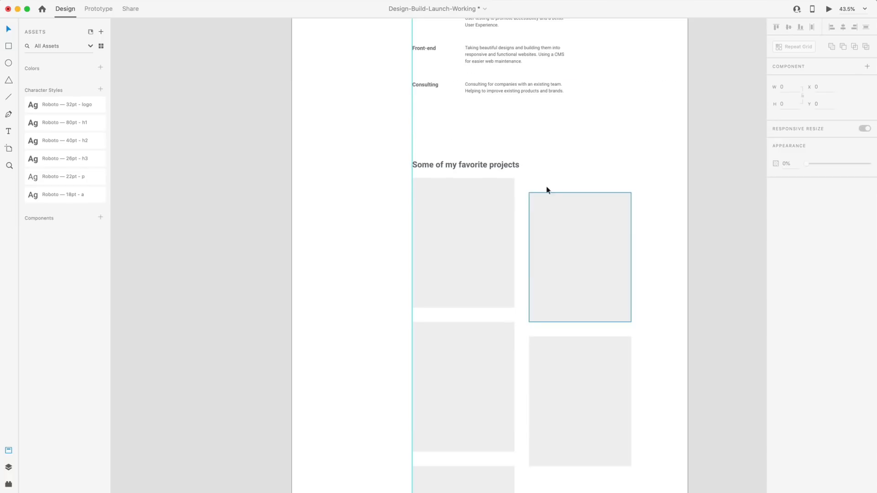
scroll(484, 276, "up", 4)
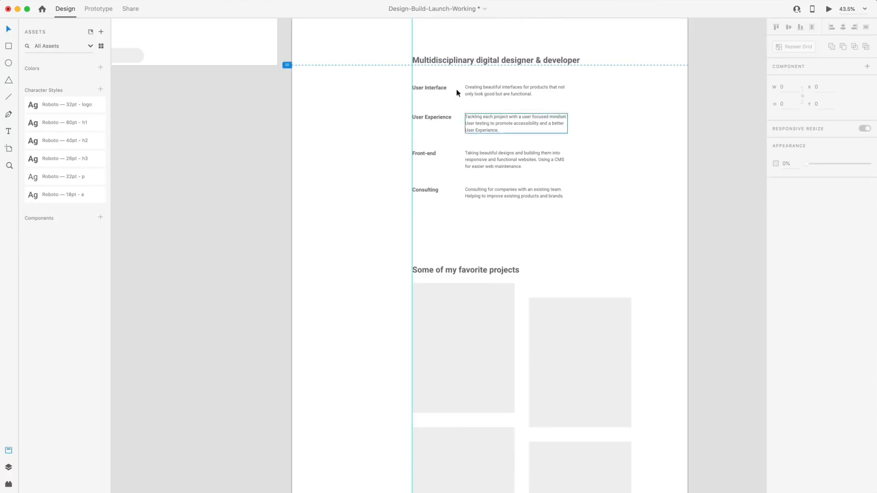
scroll(594, 210, "down", 15)
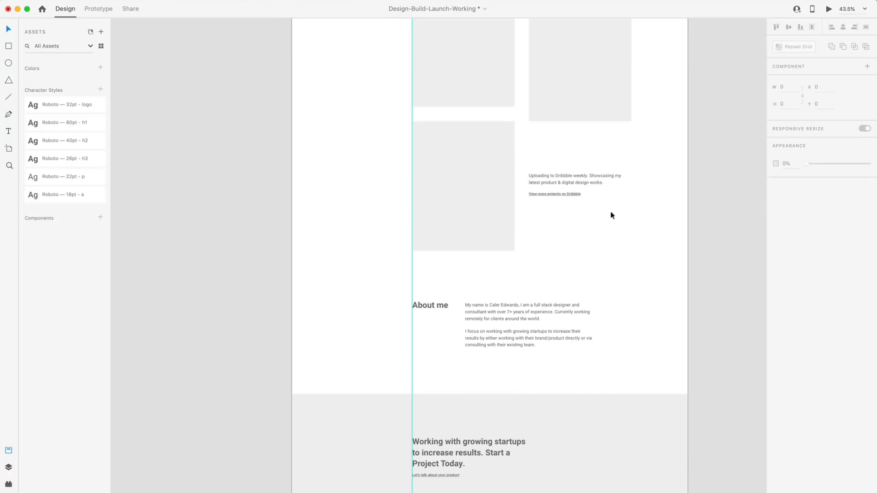
Turn on the page artboard's 12-column layout grid.
left_click(604, 201)
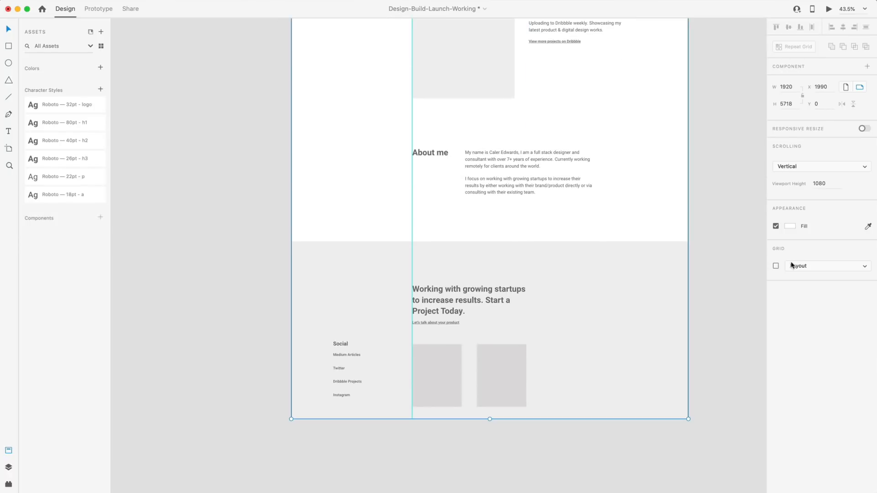
left_click(776, 266)
scroll(494, 207, "up", 5)
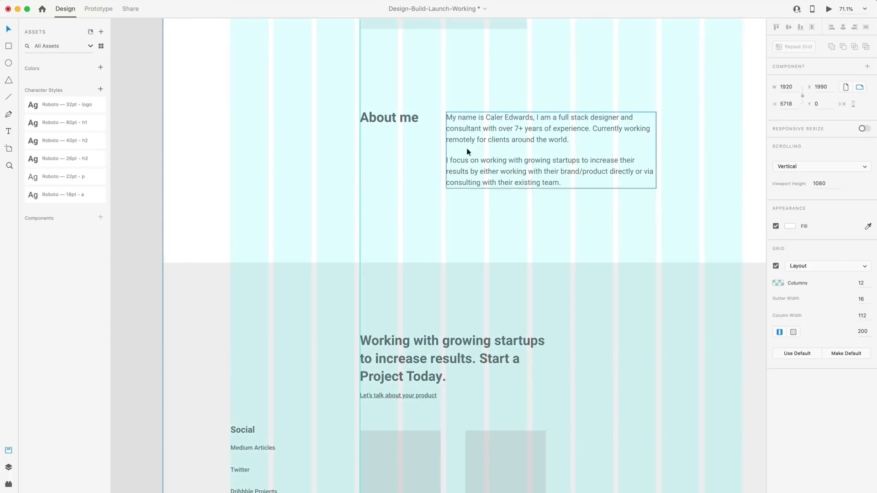
scroll(502, 183, "right", 3)
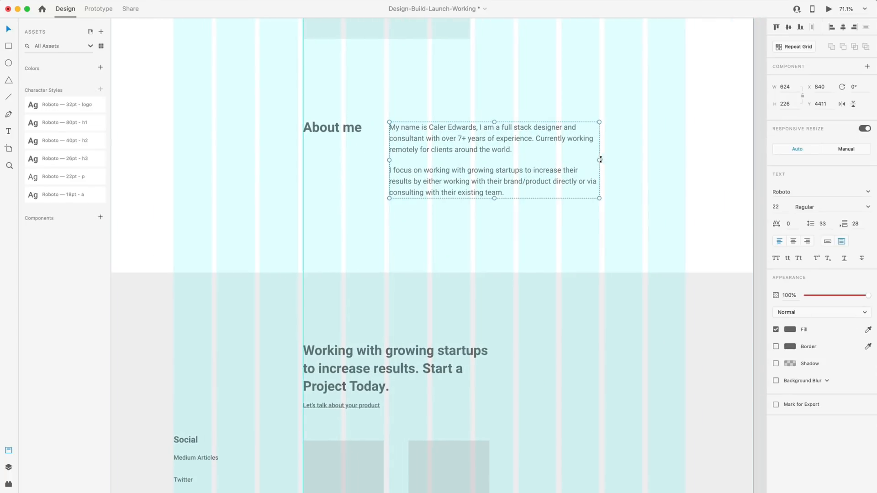
Move the About me paragraph right to X 968 so it lines up with a grid column.
left_click_drag(599, 160, 642, 161)
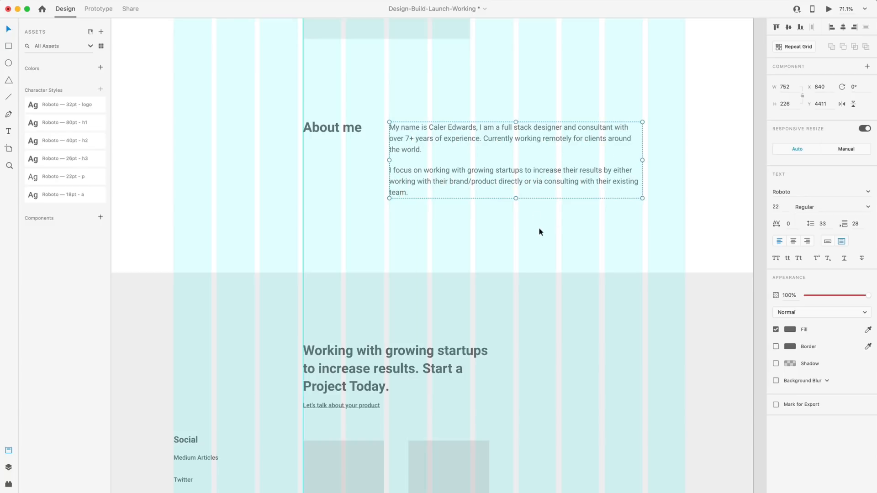
scroll(539, 229, "up", 2)
key("super+z")
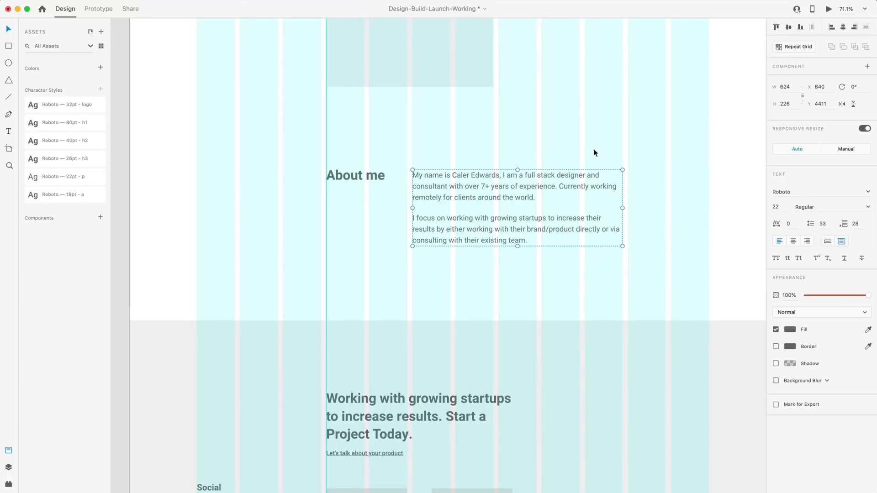
left_click_drag(445, 189, 480, 192)
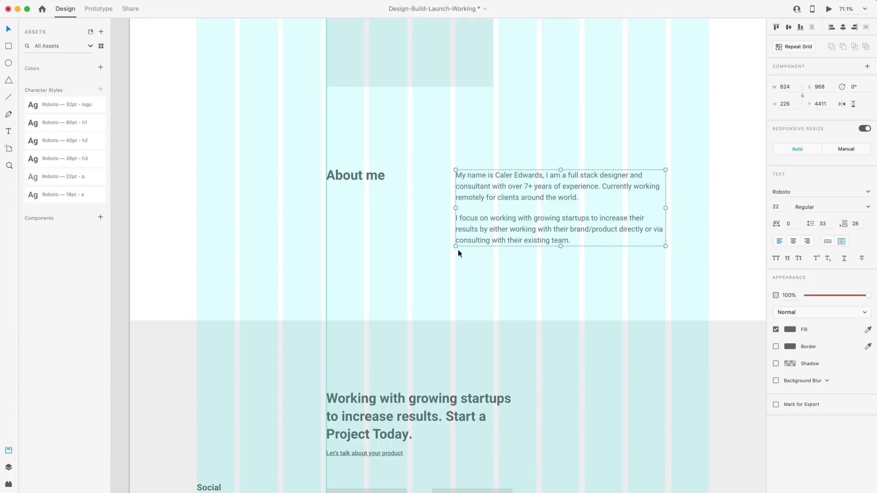
left_click(497, 301)
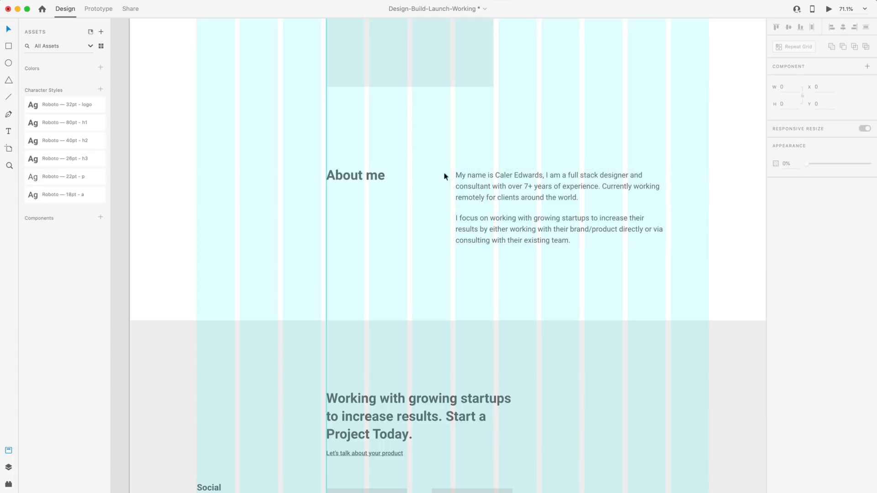
scroll(522, 275, "down", 5)
Nudge the About me heading and paragraph down, checking spacing to the project image above.
scroll(549, 281, "up", 2)
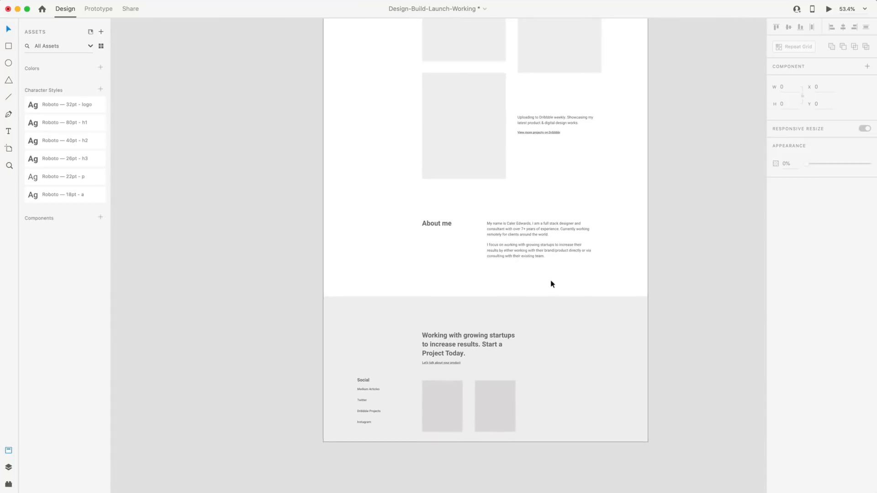
left_click_drag(570, 275, 448, 217)
key("alt")
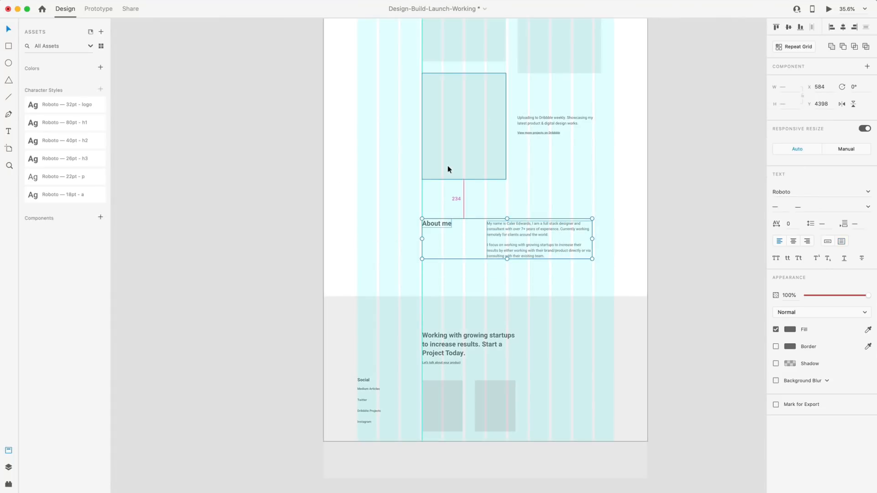
key("Down")
key("Down")
key("Down")
key("Down")
key("Down")
key("Down")
key("Down")
key("Down")
key("Down")
key("Down")
key("Down")
key("Down")
key("Down")
key("Down")
key("Down")
key("Down")
key("Down")
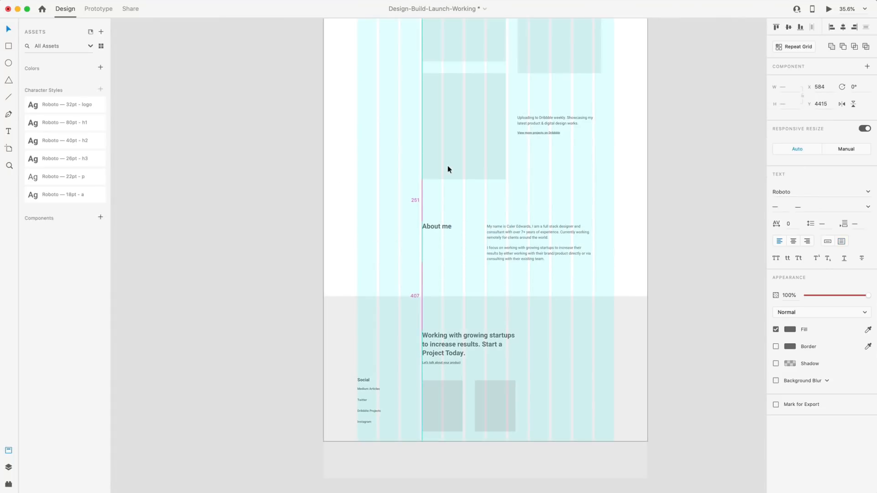
key("Down")
key("Down")
key("Down")
key("Down")
key("Down")
key("Down")
key("Down")
key("Down")
key("Down")
key("Down")
key("Down")
key("Down")
key("Down")
key("Down")
key("Down")
key("Down")
key("Down")
key("Down")
key("Down")
key("Down")
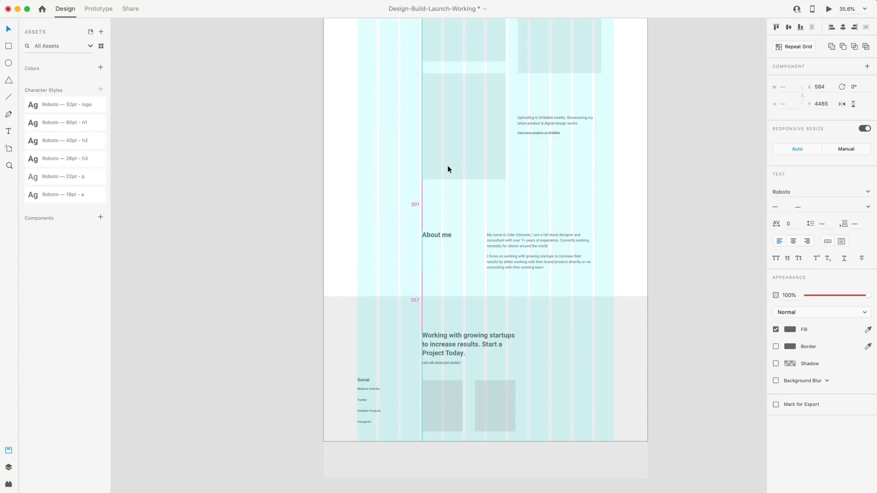
key("Up")
left_click(505, 224)
Select the footer objects without the paragraph and shift them down to Y 5003.
scroll(505, 224, "down", 3)
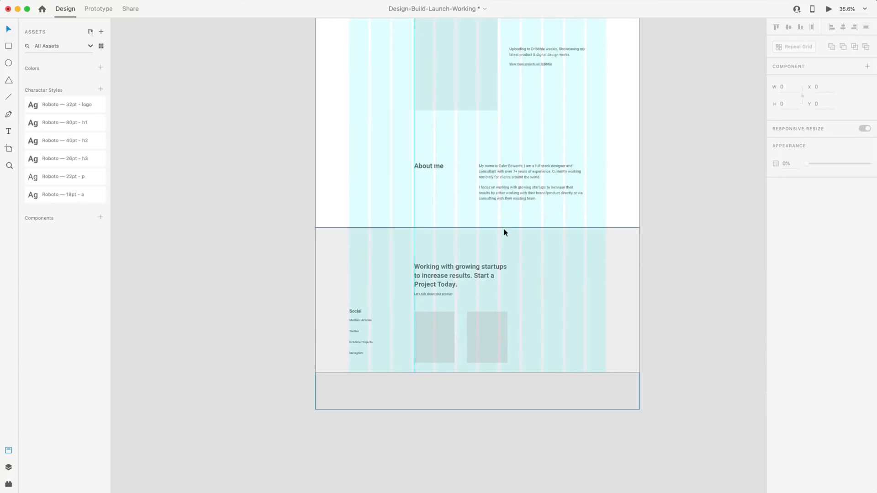
left_click(502, 192)
key("alt")
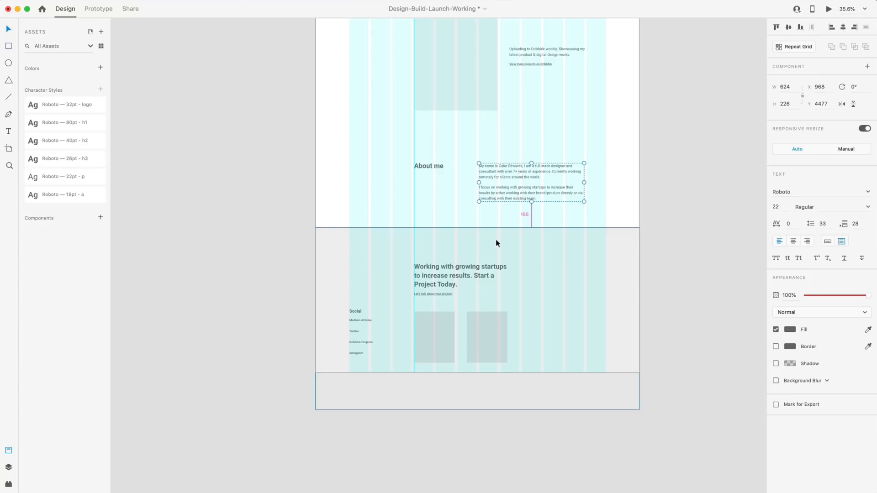
left_click_drag(343, 199, 614, 421)
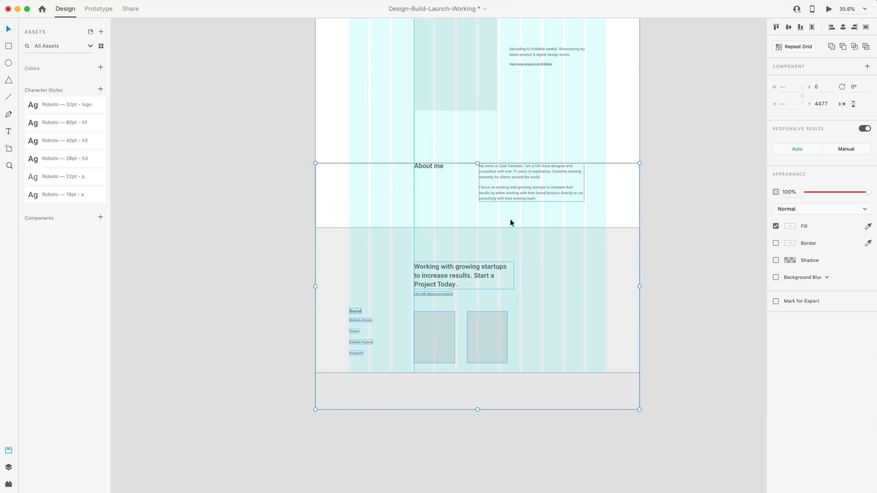
left_click(503, 193, "shift")
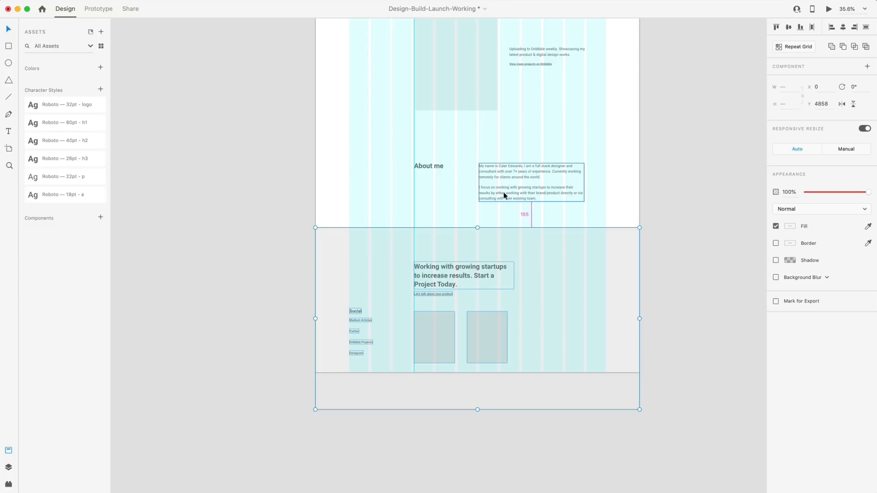
key("Down")
key("Down")
key("Down")
key("Down")
key("Down")
key("Down")
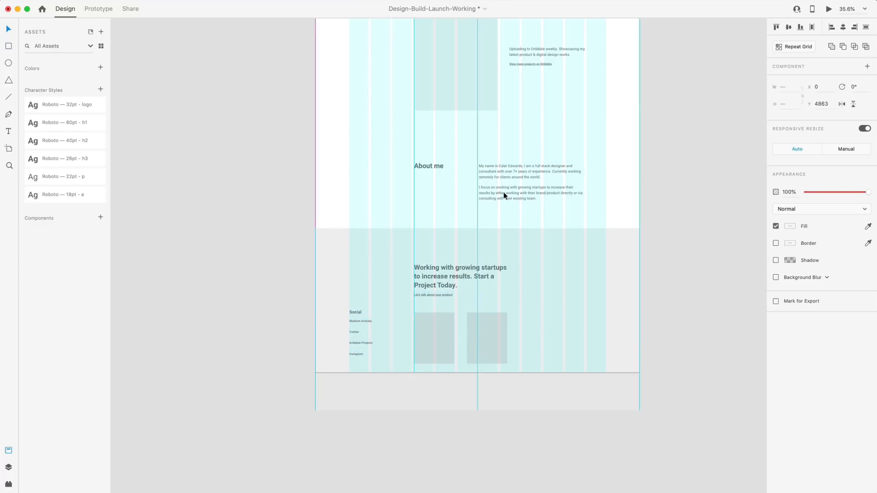
key("alt")
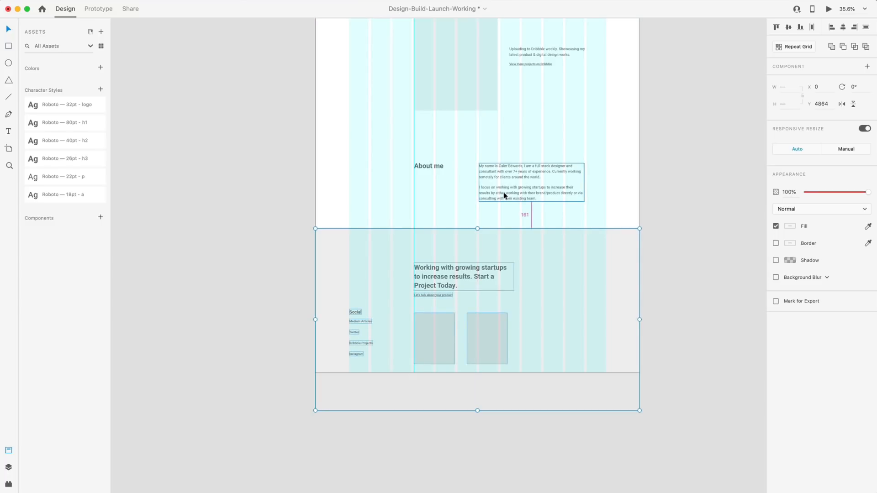
key("Up")
key("shift+Down")
key("shift+Down")
key("shift+Down")
key("shift+Down")
key("shift+Down")
key("shift+Down")
key("shift+Down")
key("shift+Down")
key("shift+Down")
key("shift+Down")
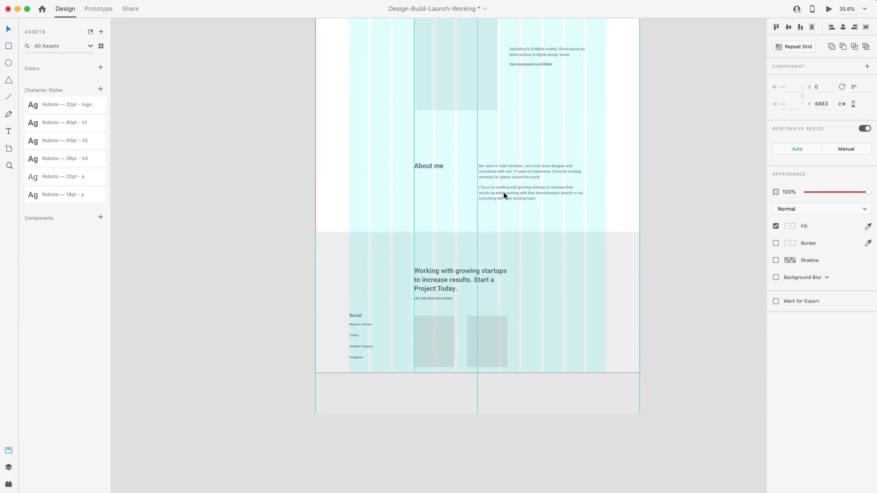
key("shift+Down")
key("shift+Down")
key("shift+Down")
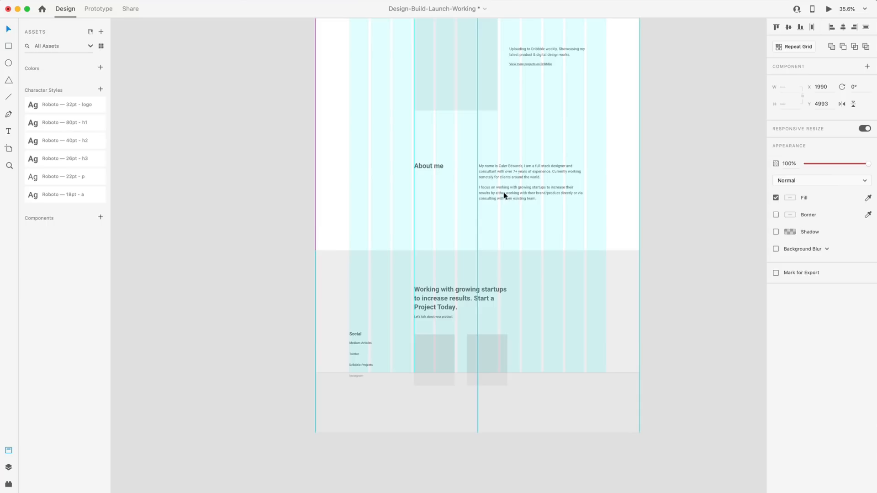
key("shift+Down")
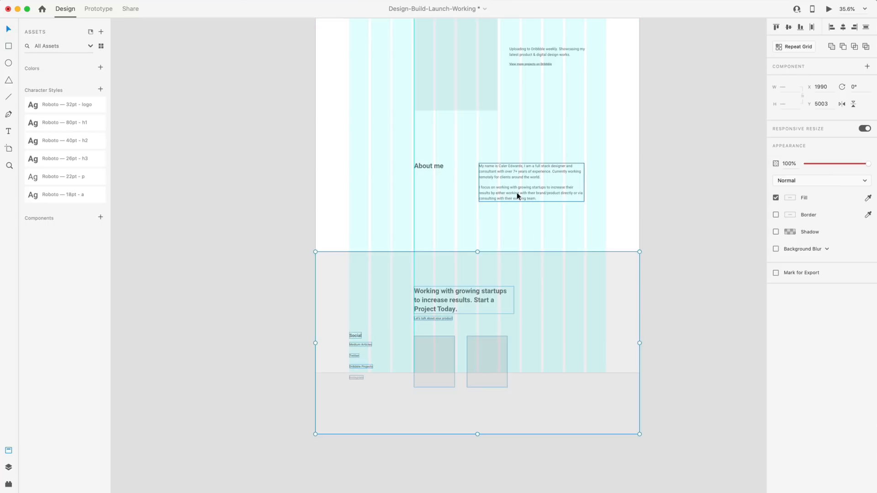
Drag the artboard taller and check the footer's distances to the artboard edges.
left_click(477, 227)
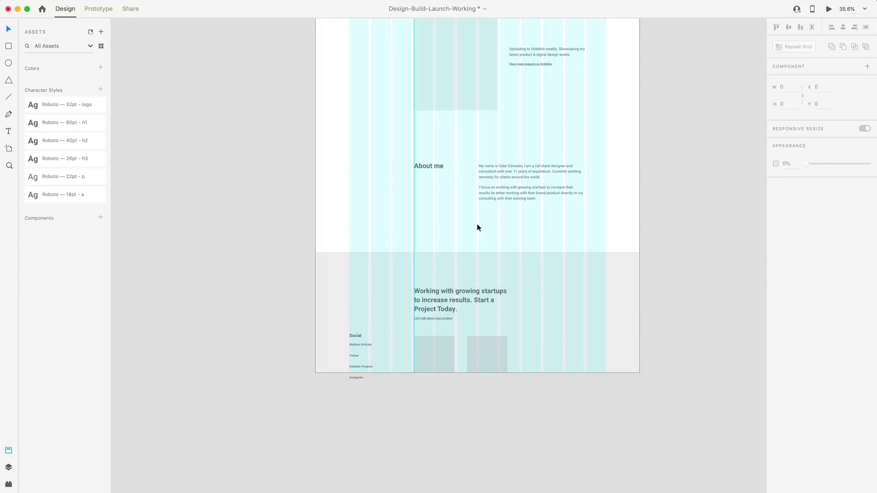
scroll(475, 227, "down", 3)
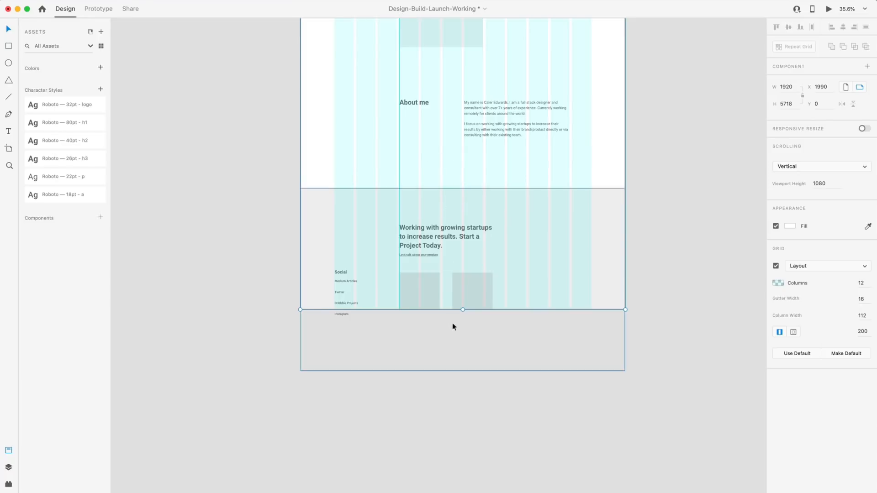
left_click_drag(463, 310, 477, 430)
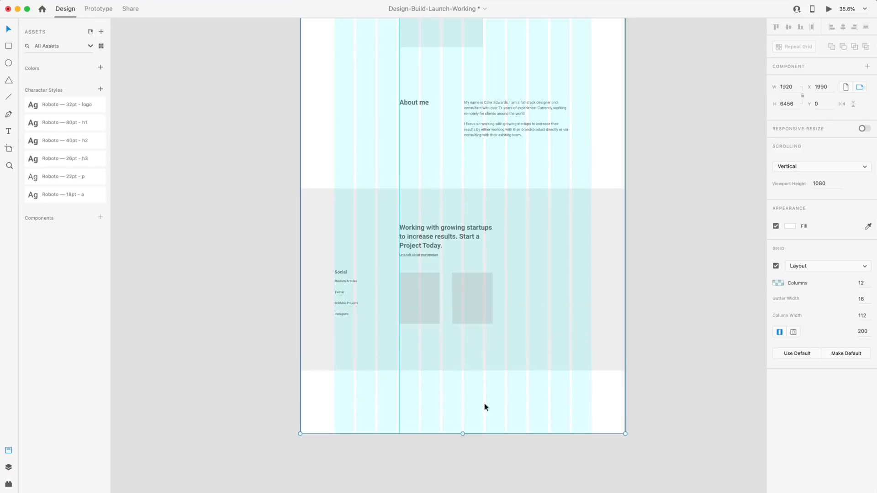
scroll(477, 393, "down", 3)
left_click(485, 297)
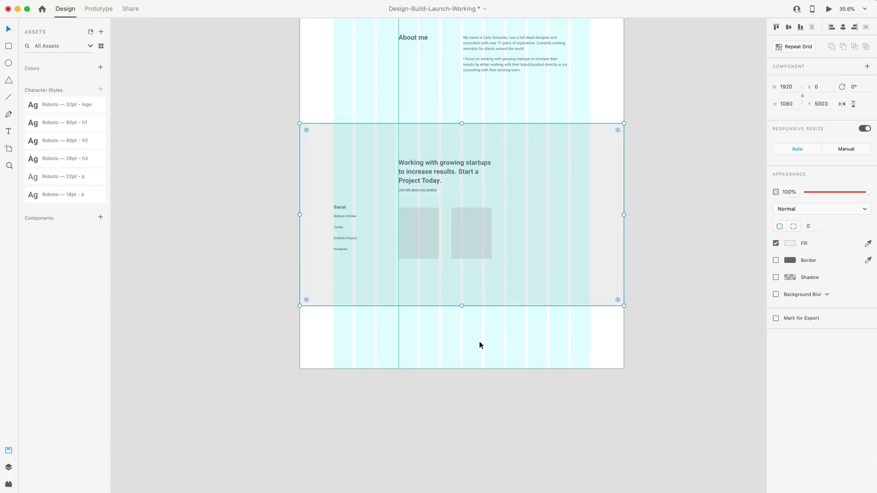
key("alt")
Set the artboard height to 6083 so it ends at the footer.
left_click(502, 336)
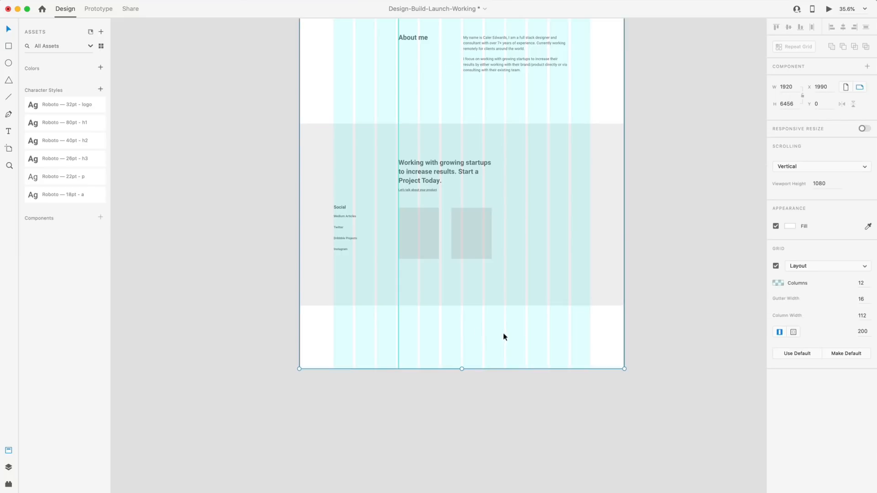
left_click(796, 104)
key("BackSpace")
key("BackSpace")
key("BackSpace")
key("BackSpace")
type("6083")
key("Return")
left_click(655, 258)
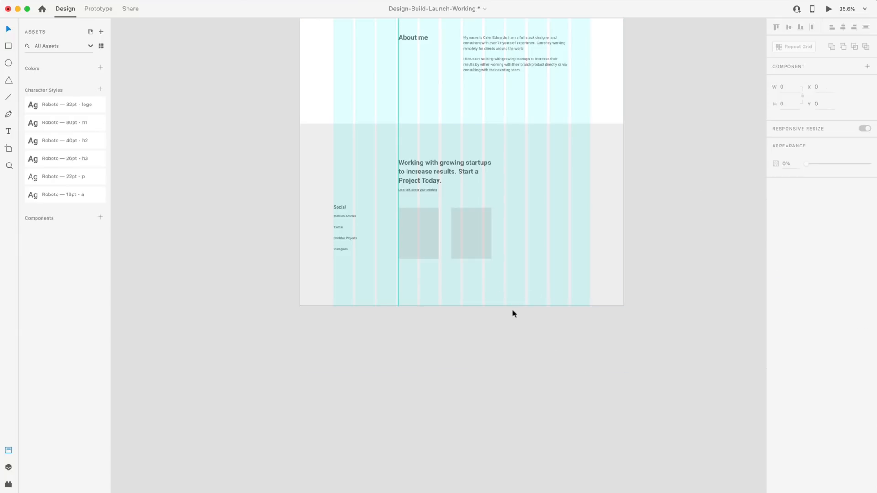
scroll(494, 270, "up", 3)
scroll(494, 270, "up", 5)
left_click(519, 202)
Narrow the footer headline's text box so it rewraps onto three lines.
left_click_drag(540, 202, 524, 199)
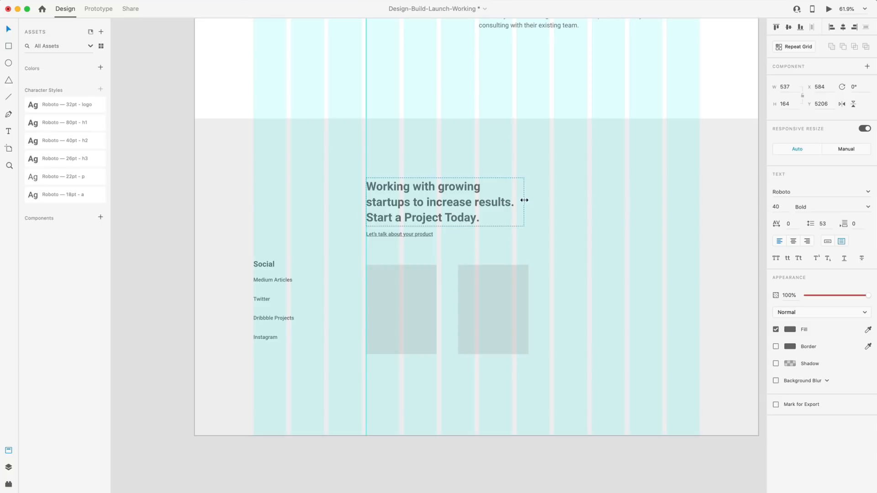
left_click(621, 342)
scroll(615, 348, "down", 1)
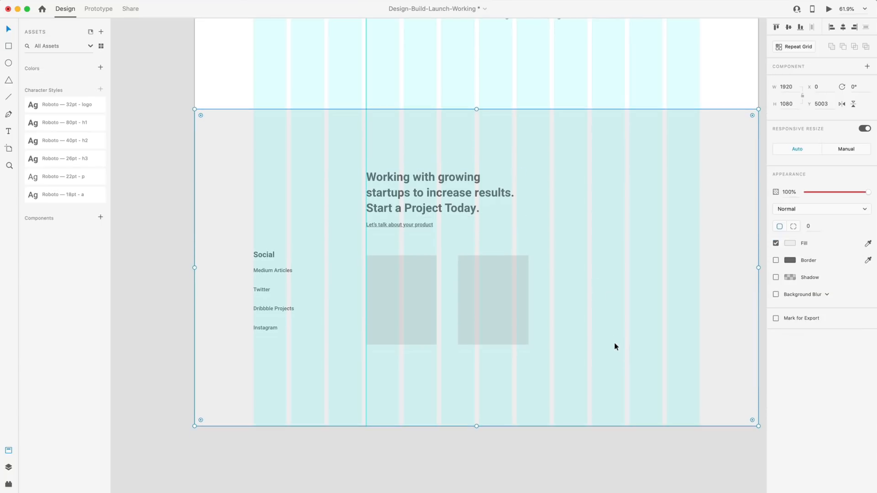
Lower the Let's talk about your product link to Y 5400, about 32 below the headline.
left_click(391, 224)
key("alt")
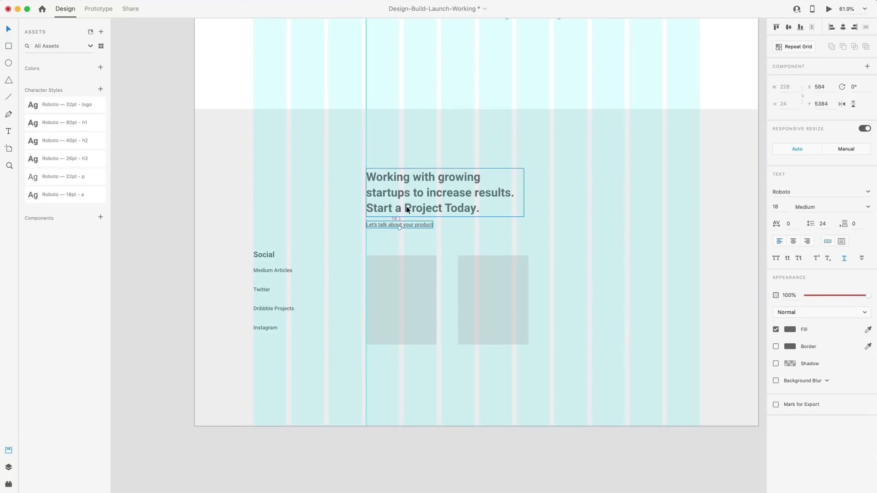
key("Down")
key("Down")
key("Down")
key("Down")
key("Down")
key("Down")
key("Down")
key("Down")
key("Down")
key("Down")
key("Down")
key("Down")
key("Down")
key("Down")
key("Down")
key("Down")
key("Down")
key("Down")
key("Down")
key("Down")
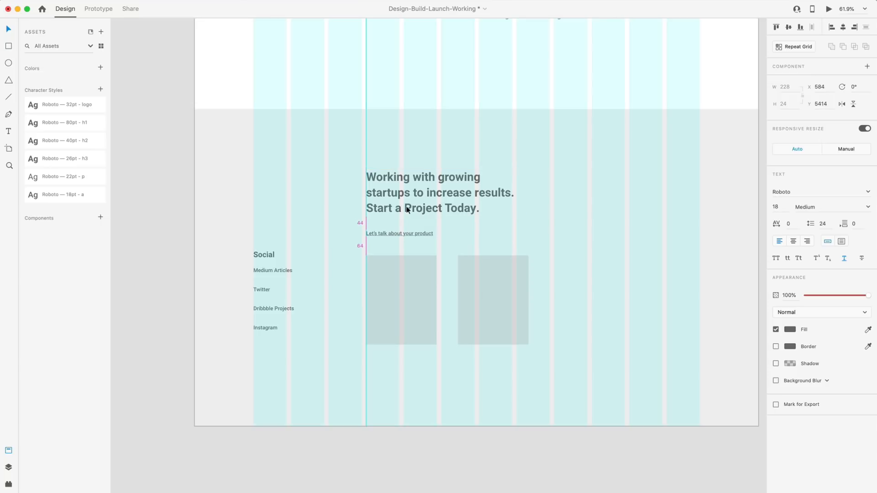
key("Up")
key("Up")
key("Up")
key("Up")
key("Up")
key("Up")
key("Up")
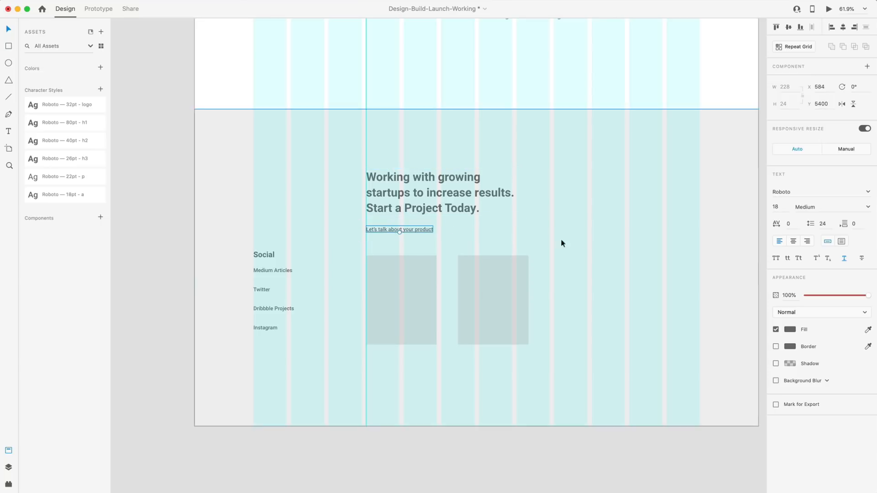
left_click(619, 313)
left_click(163, 218)
Move both footer service boxes down together to Y 5524.
scroll(165, 219, "down", 2)
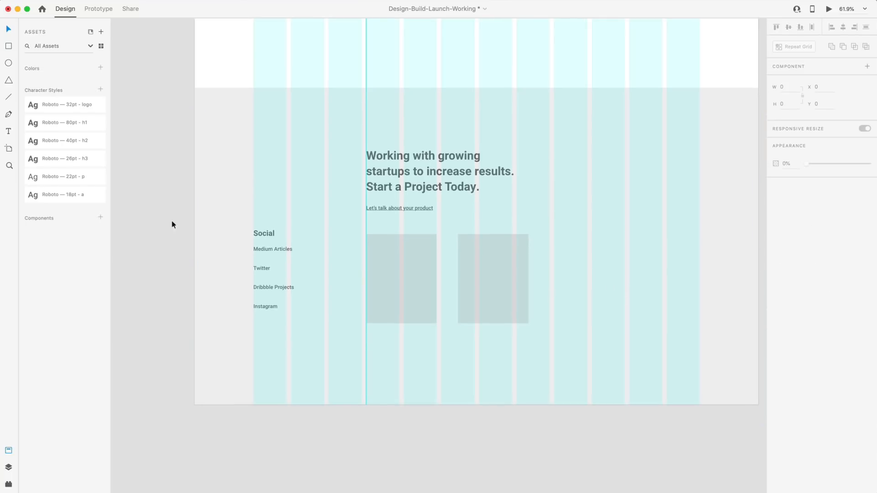
left_click(483, 260)
left_click(401, 266, "shift")
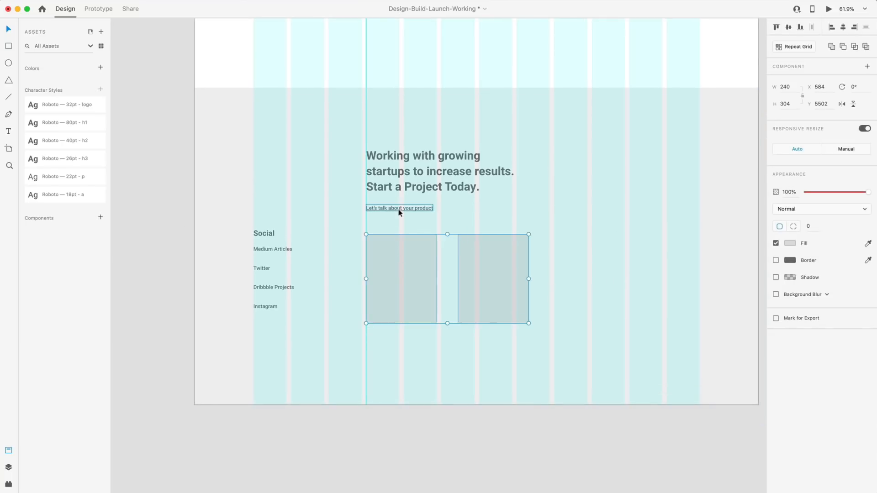
key("shift+Down")
key("shift+Down")
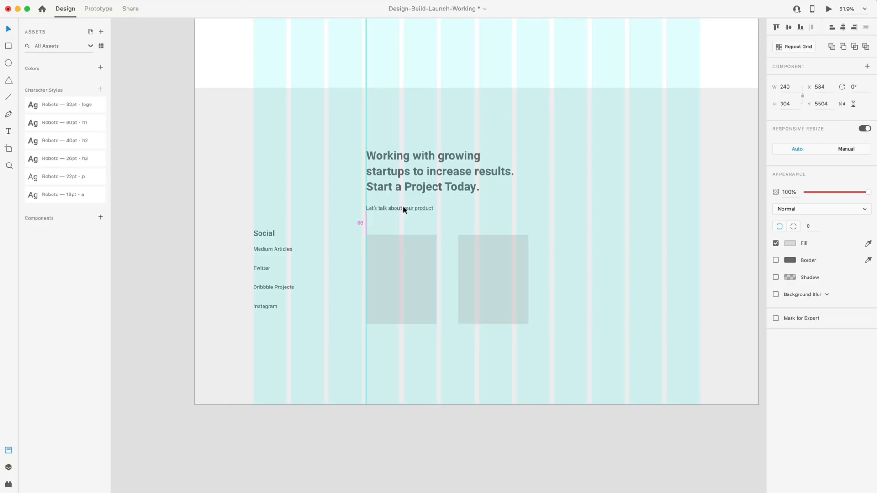
key("Down")
key("Down")
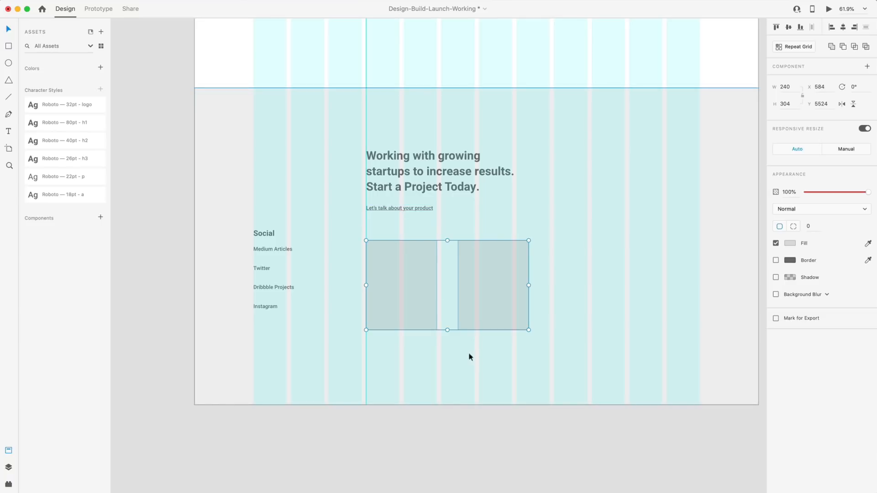
left_click(452, 370)
Nudge the right service box left for a 70 gap, comparing with the project tile spacing.
scroll(514, 377, "down", 1)
left_click(491, 280)
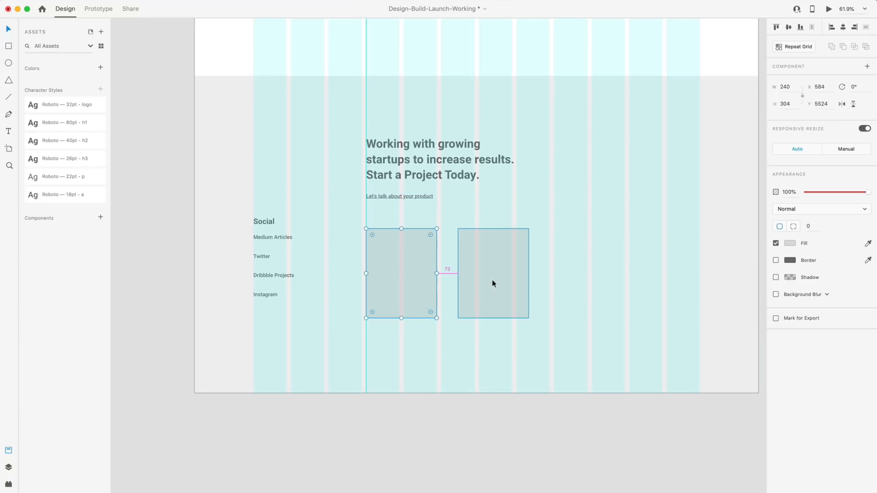
key("Left")
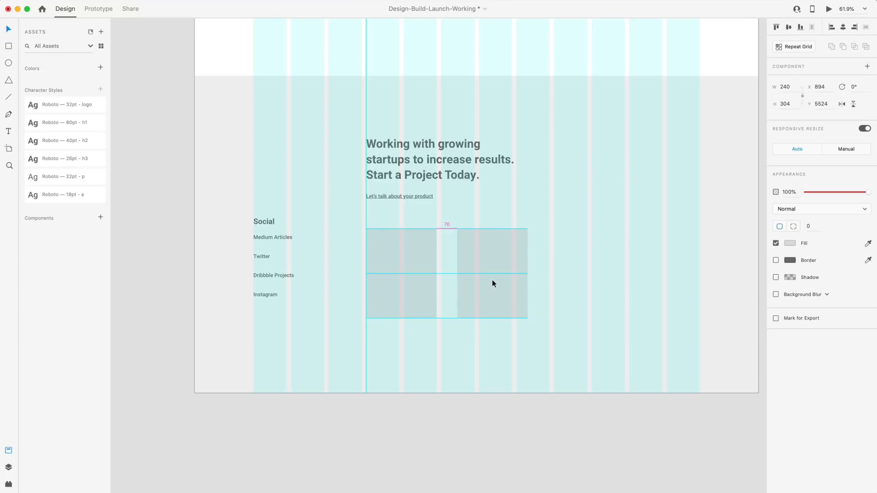
scroll(492, 280, "down", 5)
left_click(474, 171)
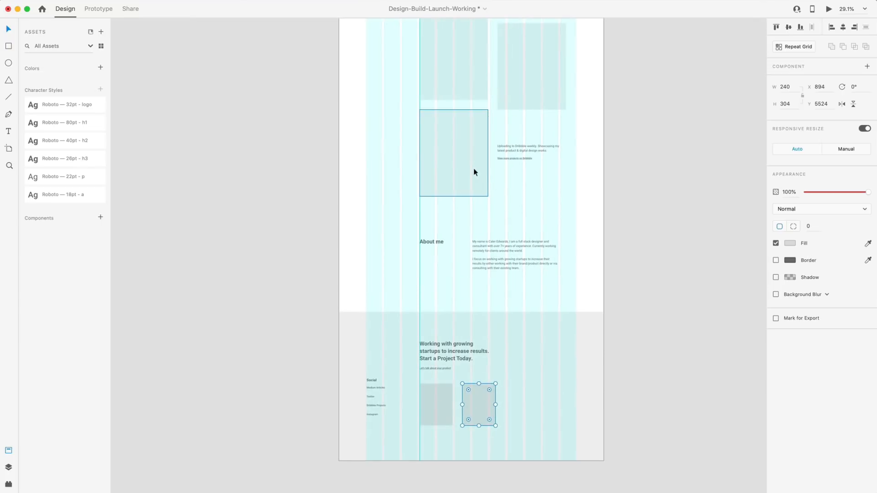
left_click(510, 106)
scroll(471, 118, "down", 5)
left_click(472, 288)
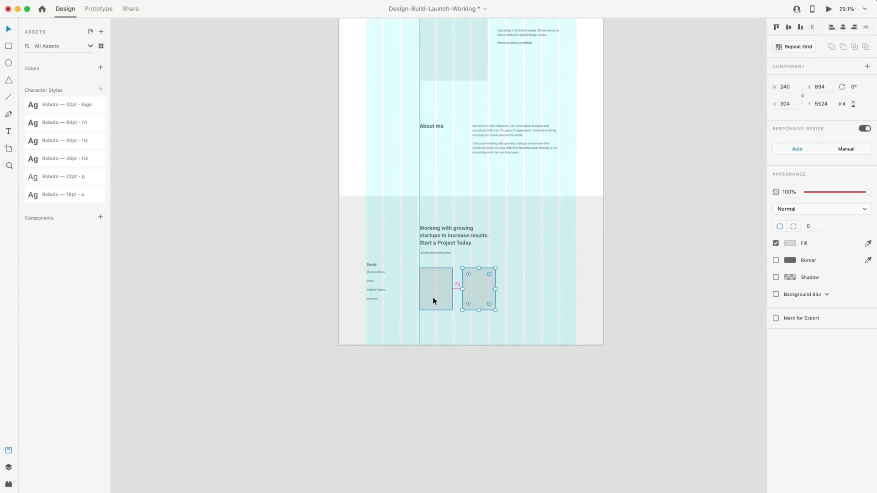
left_click(461, 421)
scroll(431, 317, "up", 5)
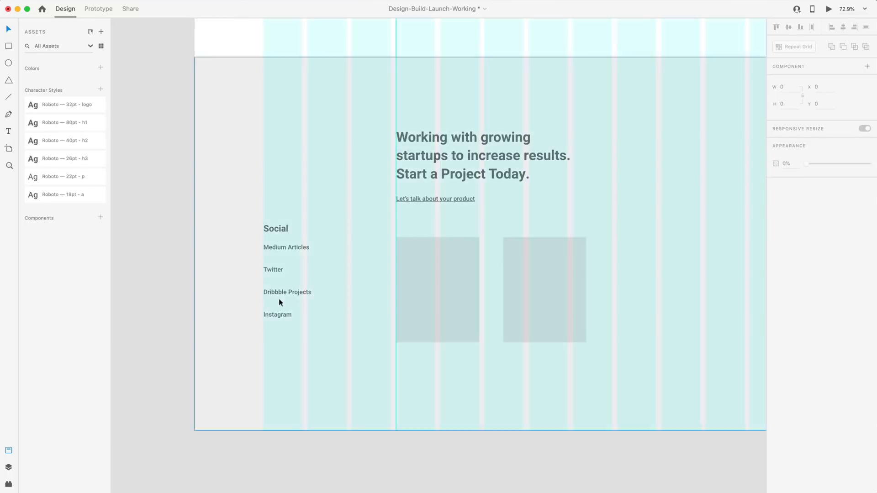
Nudge the Social heading, Twitter, Dribbble Projects and Instagram for equal gaps, Dribbble at Y 5667.
left_click(286, 247)
scroll(300, 251, "up", 5)
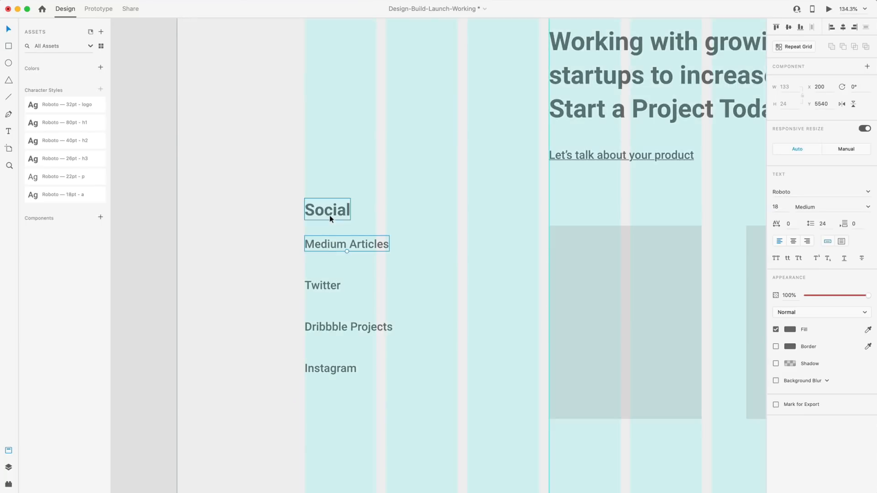
left_click_drag(332, 211, 332, 208)
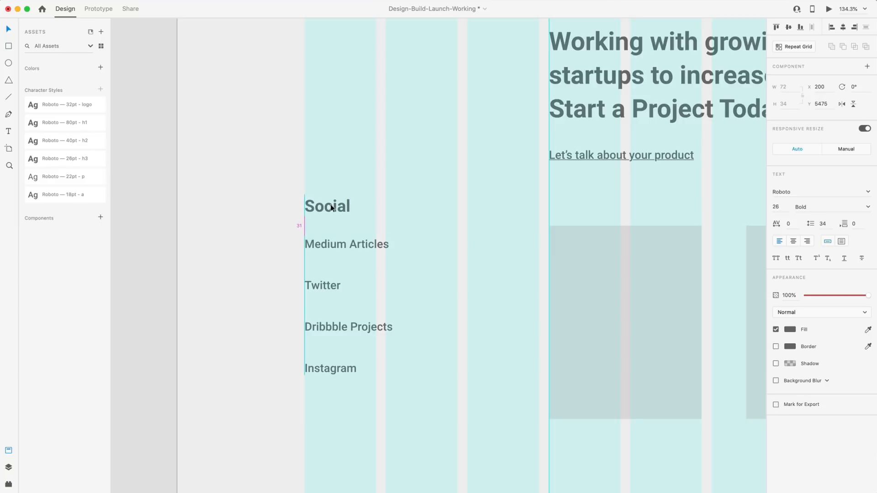
scroll(335, 224, "down", 3)
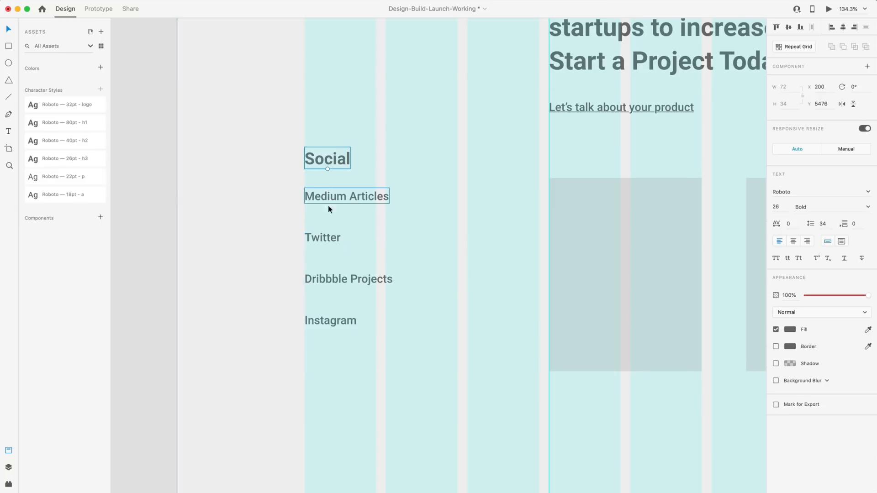
left_click(328, 234)
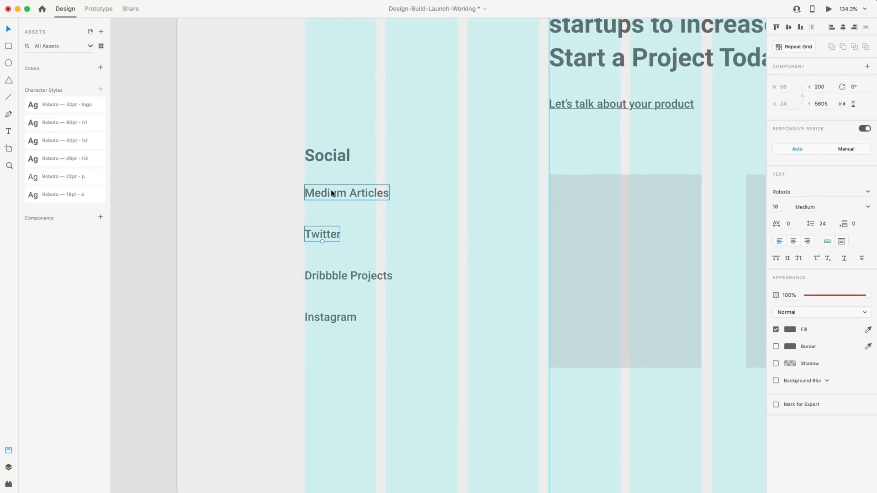
key("Up")
left_click(356, 278)
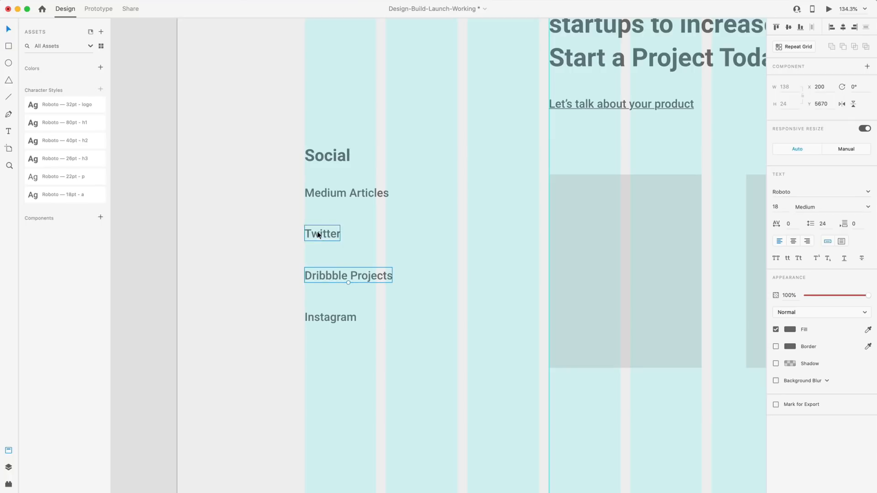
key("Up")
key("Up")
key("Up")
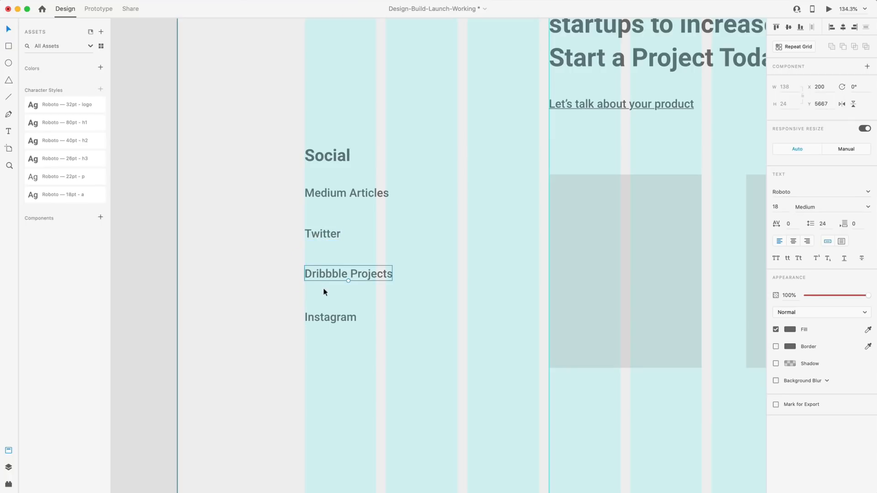
key("Down")
left_click(339, 321)
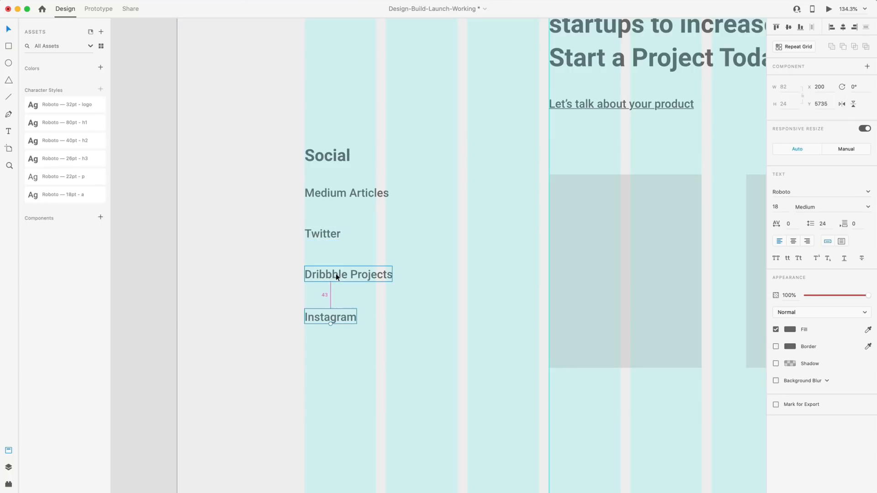
key("Up")
key("Up")
key("Up")
Align the four navigation links to X 200.
left_click(280, 259)
scroll(280, 258, "down", 5)
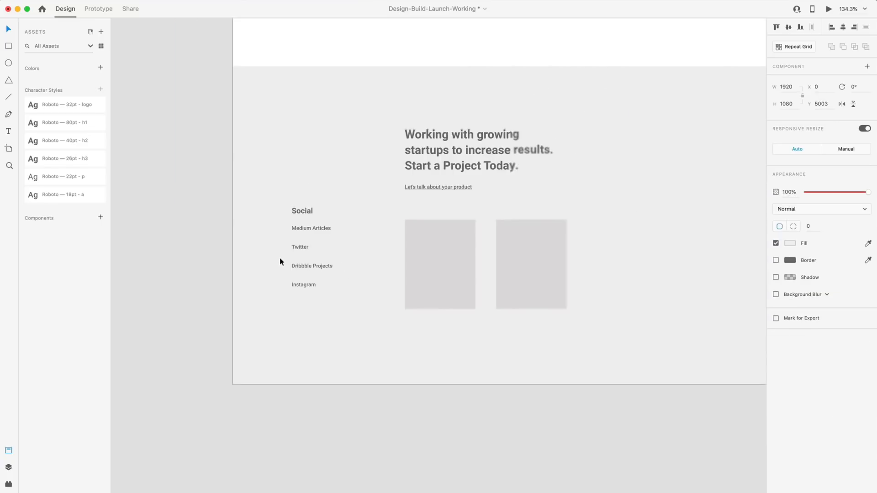
scroll(284, 256, "up", 20)
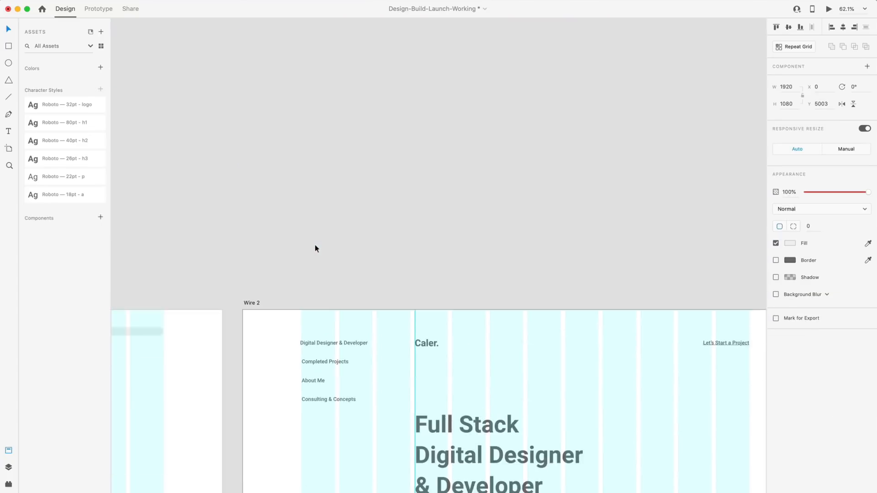
scroll(314, 249, "down", 8)
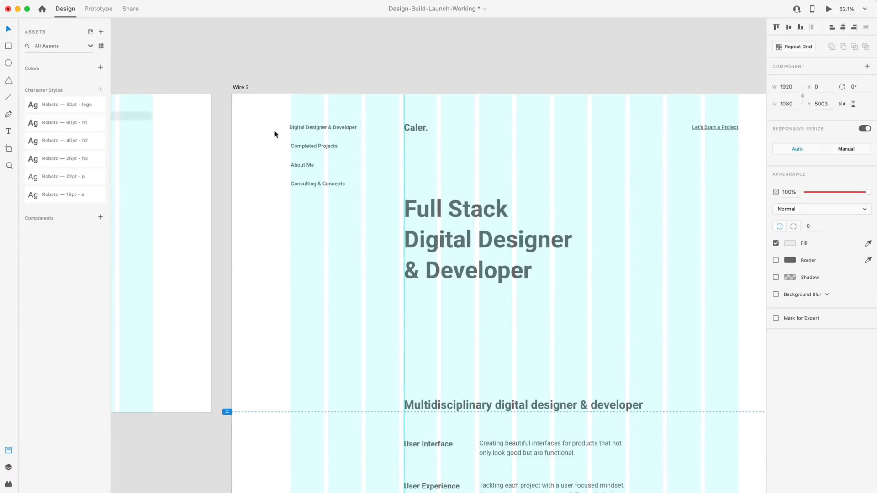
scroll(274, 134, "up", 4)
left_click_drag(274, 114, 348, 225)
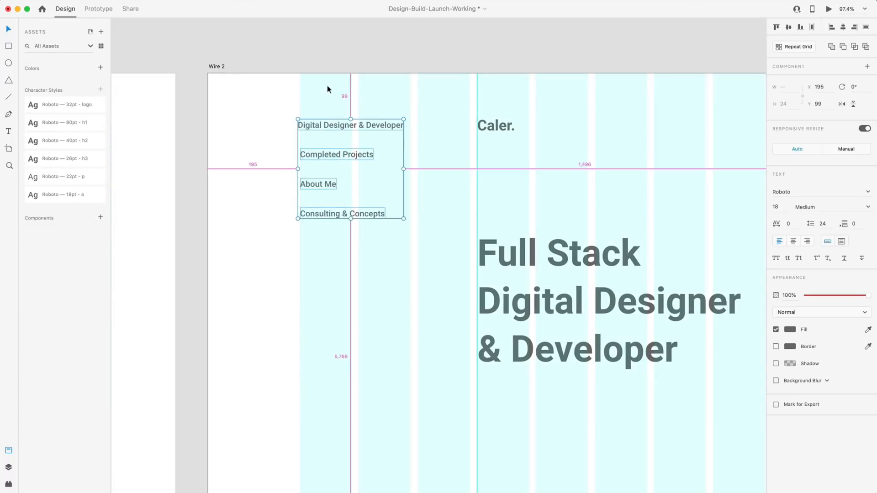
key("Right")
key("Right")
key("Right")
key("Right")
key("Right")
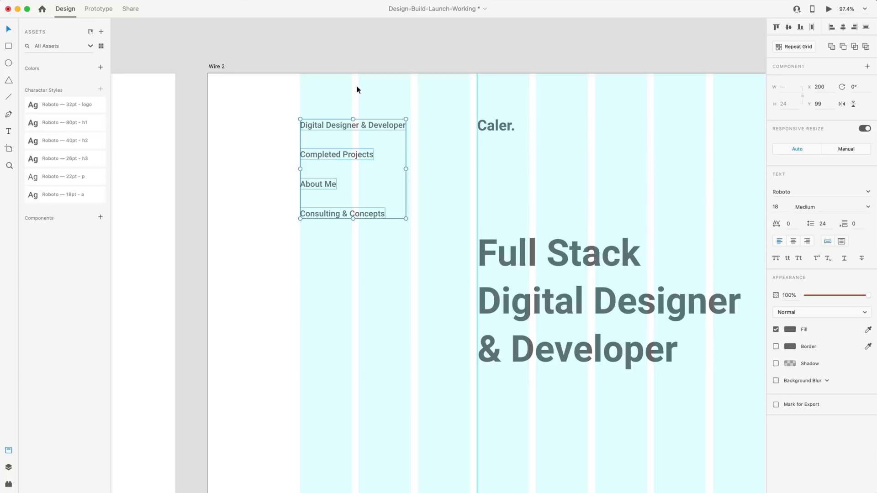
Paste a copy of the navigation links into the footer above the Social list, at Y 5123.
scroll(354, 96, "down", 6)
scroll(362, 111, "down", 15)
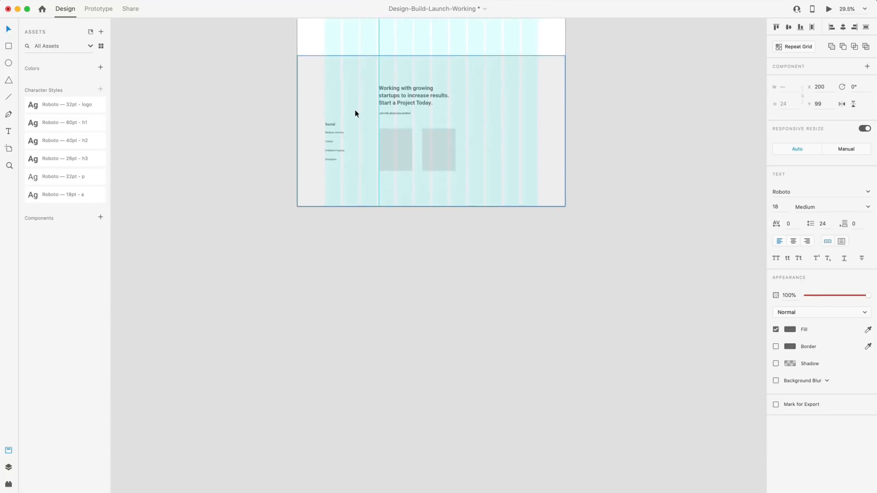
scroll(320, 86, "up", 7)
scroll(370, 112, "up", 4)
left_click(393, 127)
key("super+v")
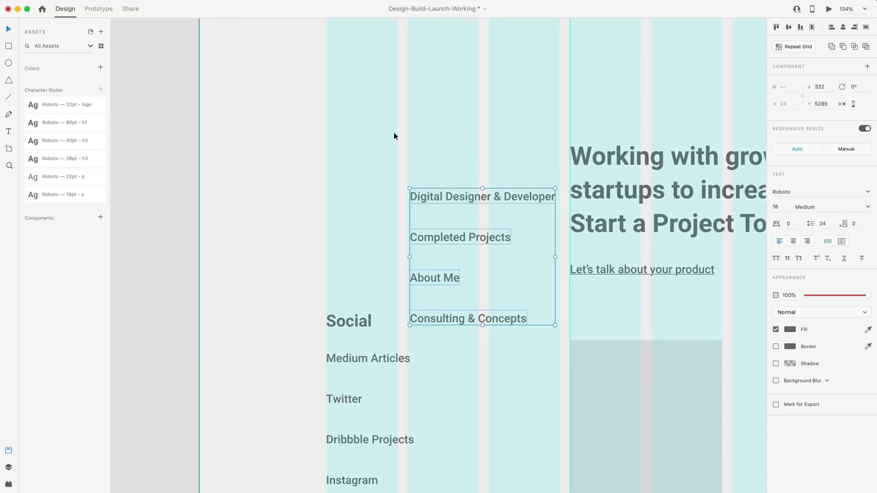
scroll(395, 133, "down", 4)
scroll(421, 182, "up", 2)
left_click_drag(432, 200, 373, 138)
key("shift+Up")
key("shift+Up")
key("shift+Up")
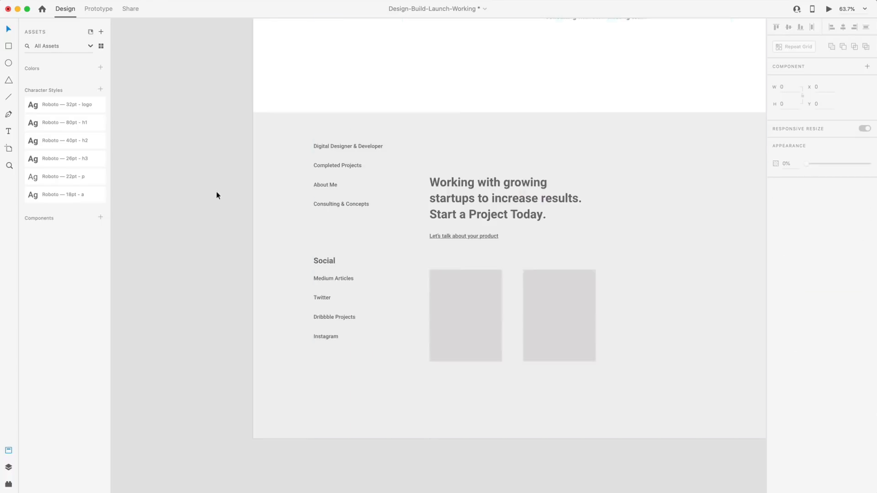
key("shift+super+apostrophe")
scroll(217, 191, "right", 3)
scroll(283, 167, "right", 2)
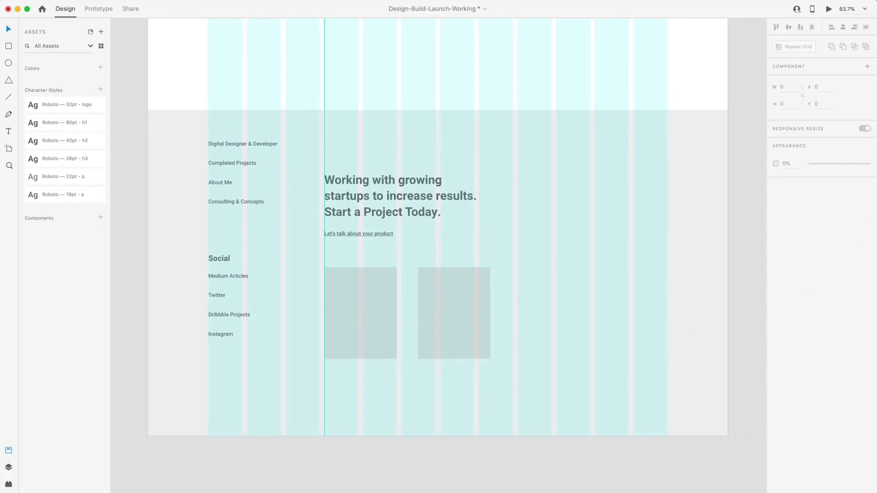
Move the Social heading and its four links up about 20 px.
scroll(200, 193, "up", 3)
left_click(232, 208)
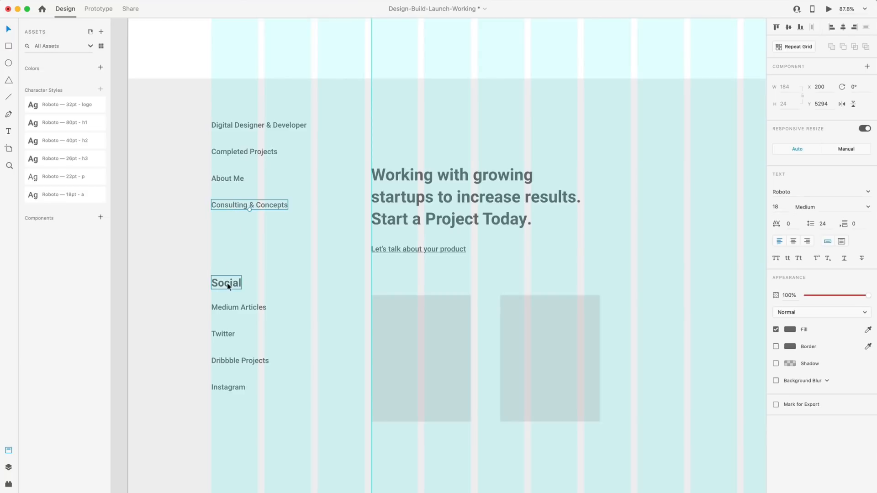
key("alt")
left_click(229, 286)
left_click(231, 308, "shift")
left_click(227, 334, "shift")
left_click(236, 363, "shift")
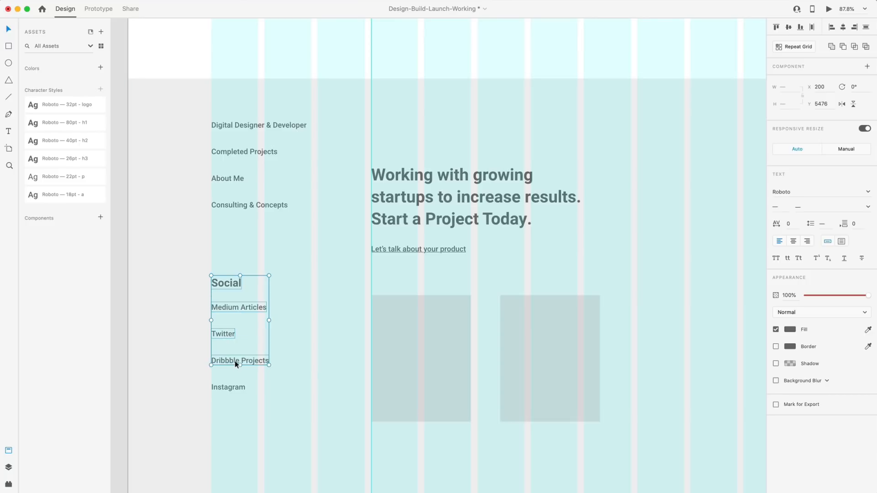
left_click(235, 388, "shift")
left_click_drag(227, 285, 225, 280)
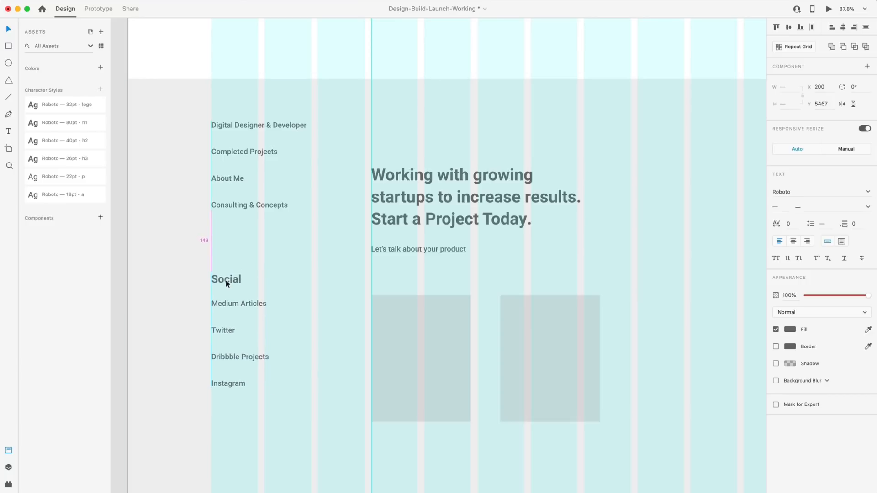
scroll(226, 281, "down", 5)
left_click(193, 304)
Delete the copied navigation links from the footer.
scroll(137, 220, "up", 1)
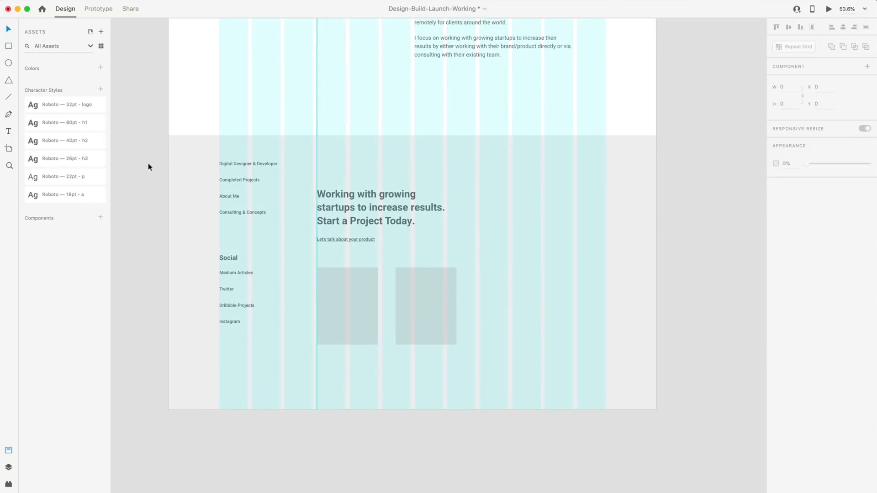
left_click_drag(148, 164, 280, 223)
key("Delete")
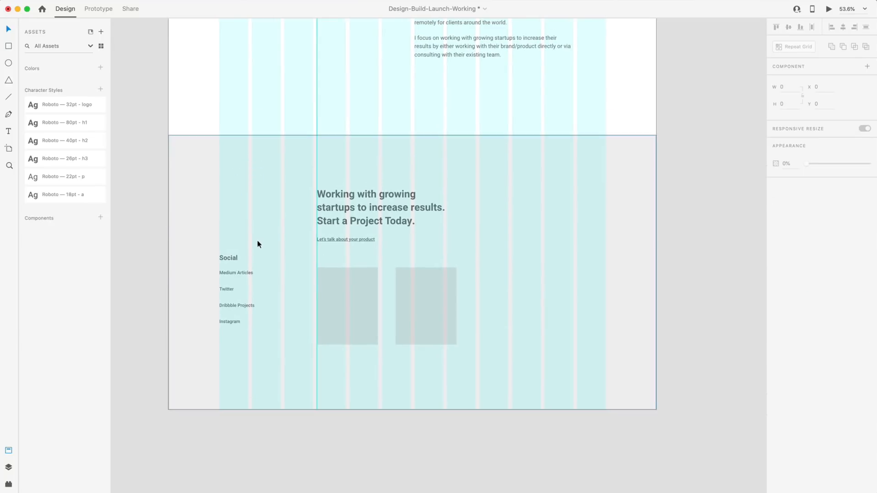
Save the file and select the Wire 2 artboard.
key("super+s")
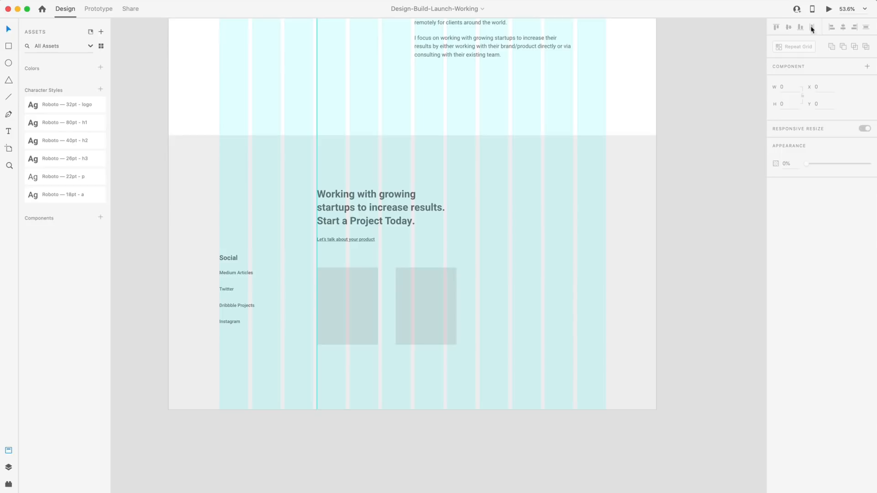
scroll(648, 138, "down", 5)
scroll(574, 123, "right", 2)
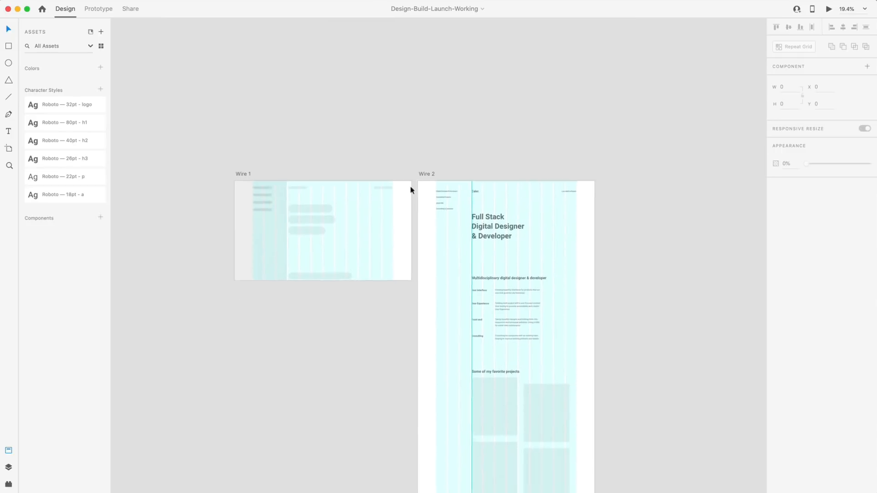
left_click(424, 173)
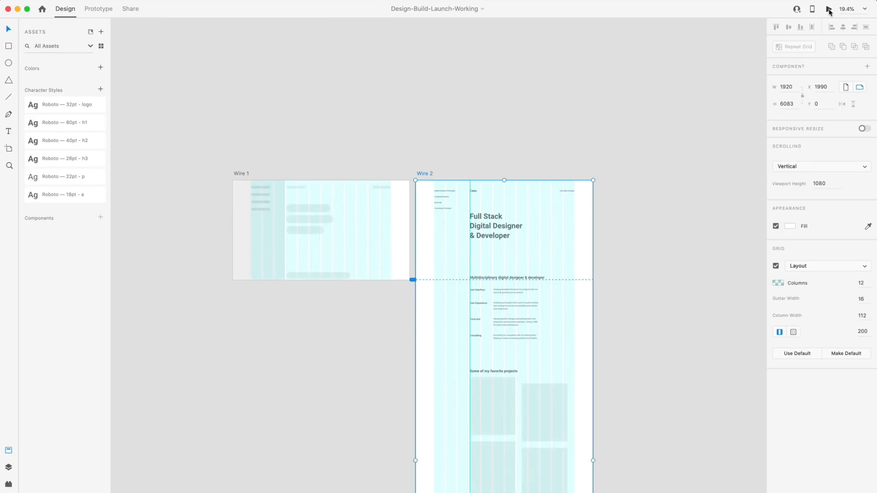
Play the Wire 2 desktop preview and scroll through it from header to footer.
left_click(829, 9)
scroll(531, 109, "down", 5)
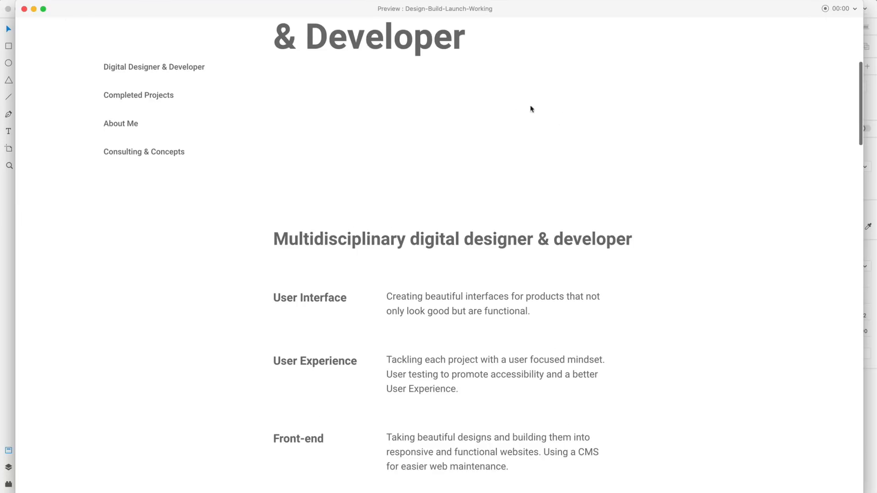
scroll(623, 141, "down", 15)
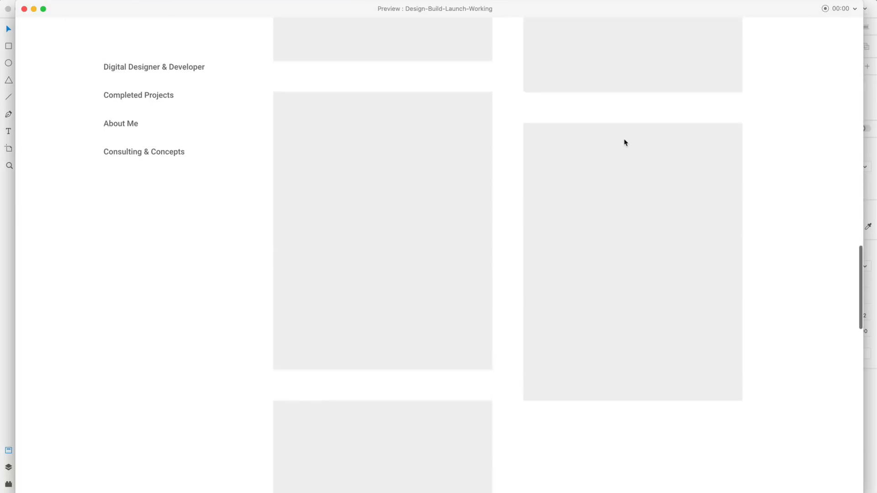
scroll(625, 143, "down", 15)
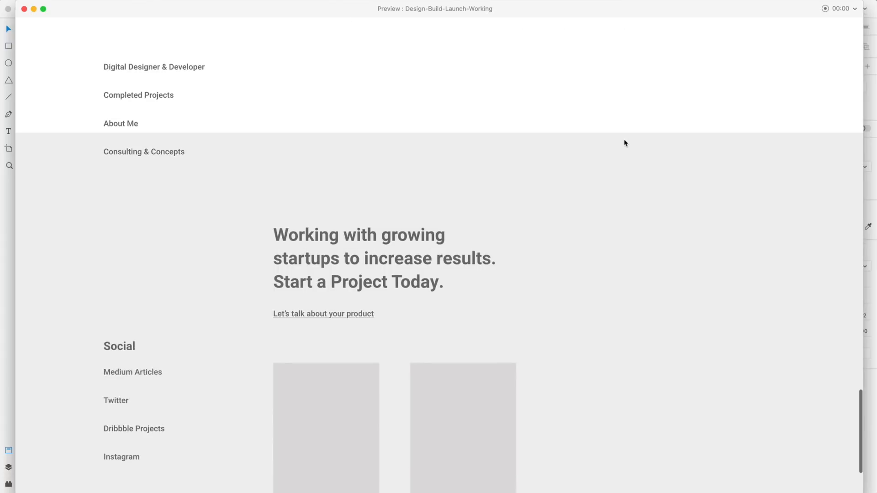
scroll(625, 143, "down", 3)
scroll(625, 143, "up", 4)
scroll(625, 143, "down", 4)
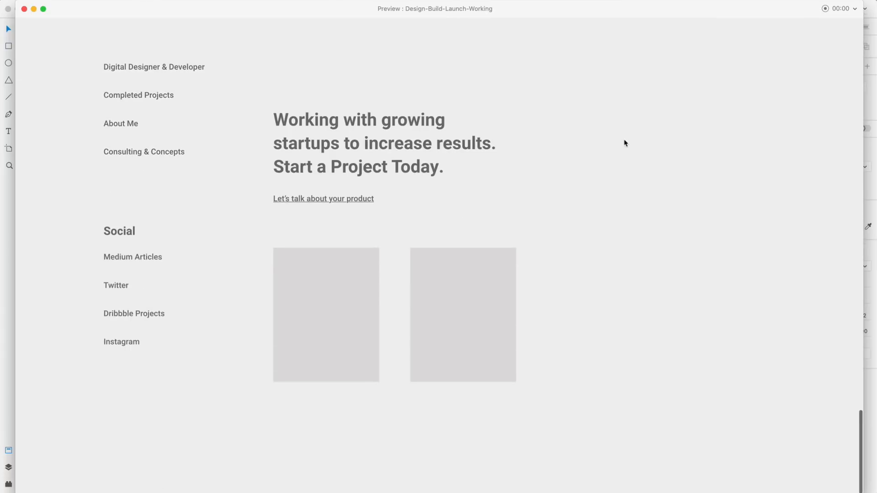
scroll(625, 143, "up", 15)
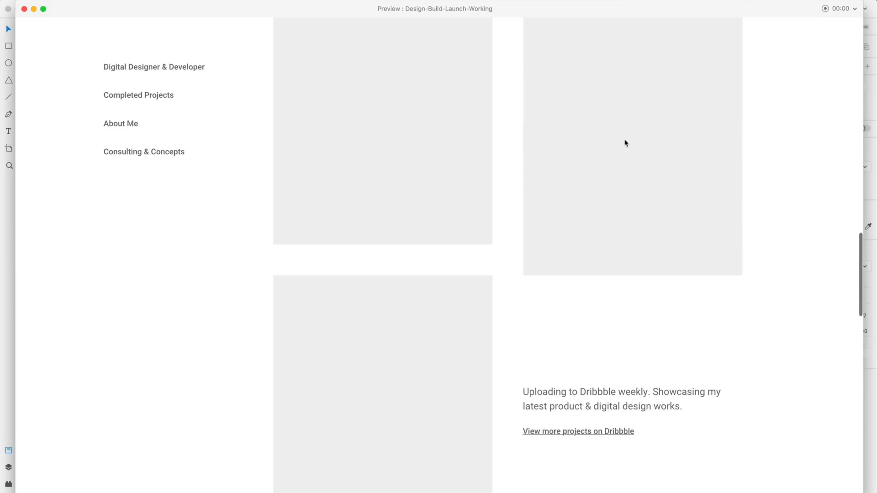
scroll(625, 143, "up", 15)
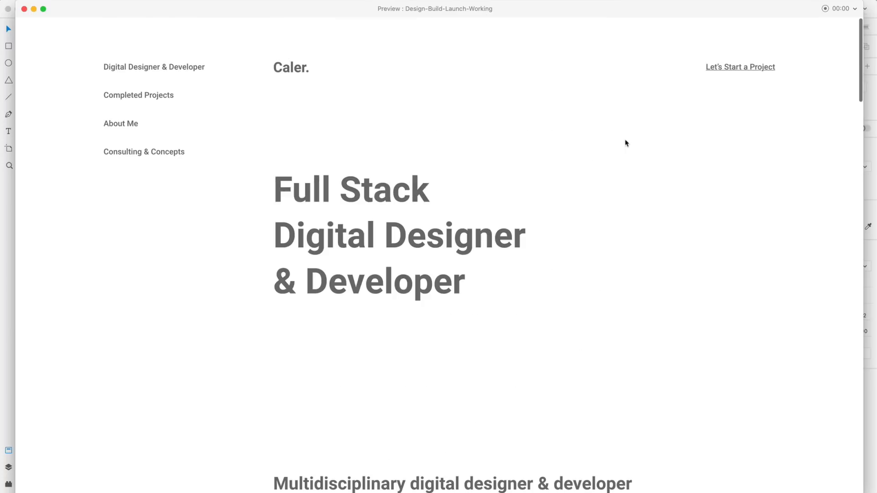
Close the preview and return to the Wire 2 footer on the canvas.
left_click(24, 8)
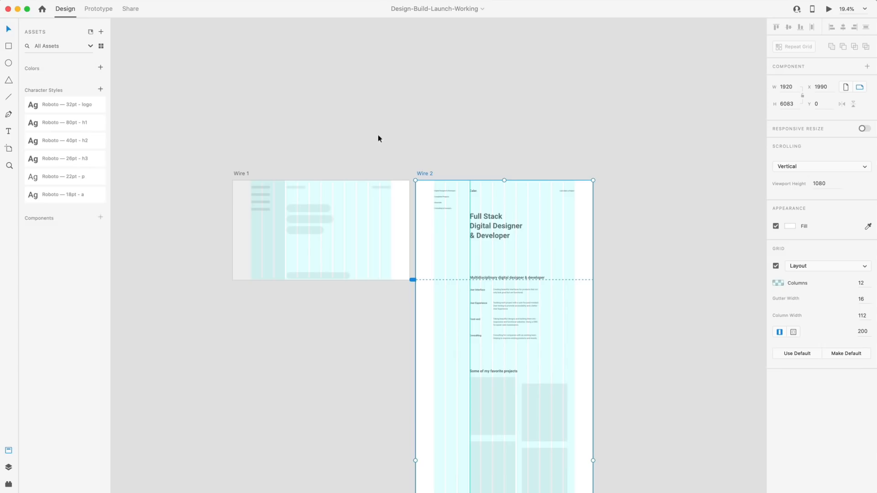
scroll(471, 173, "down", 5)
scroll(504, 250, "up", 6)
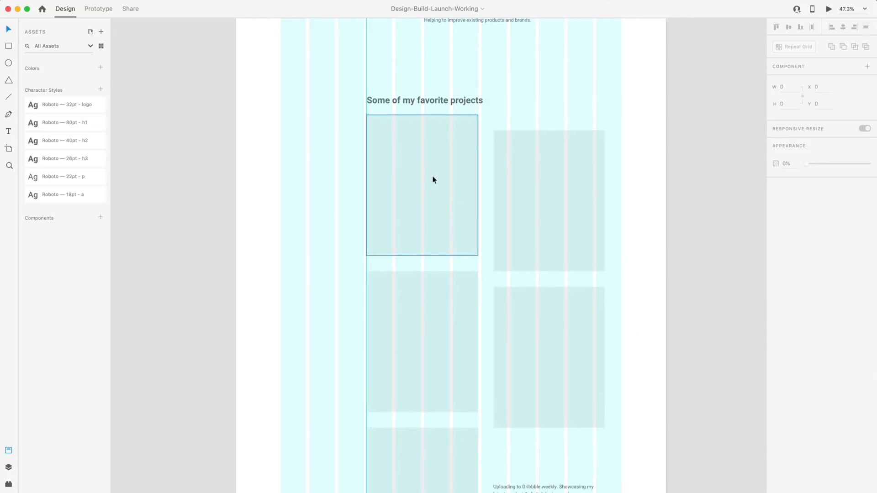
scroll(455, 169, "down", 15)
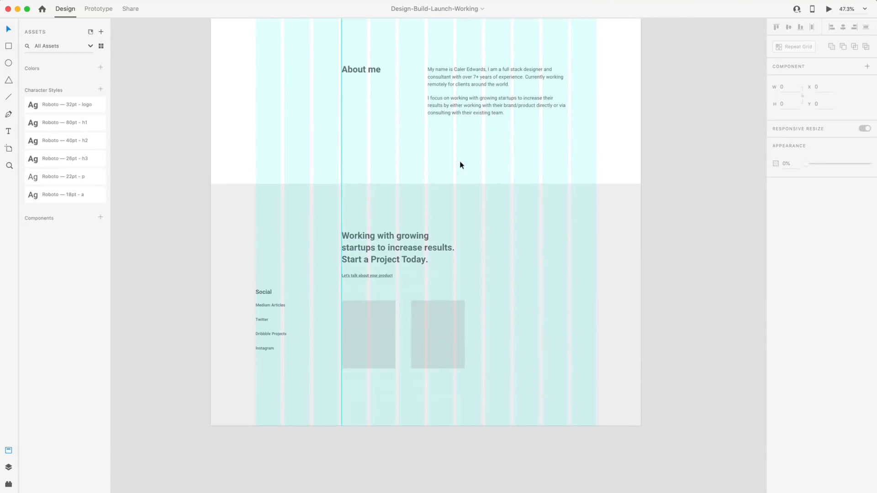
scroll(416, 215, "up", 4)
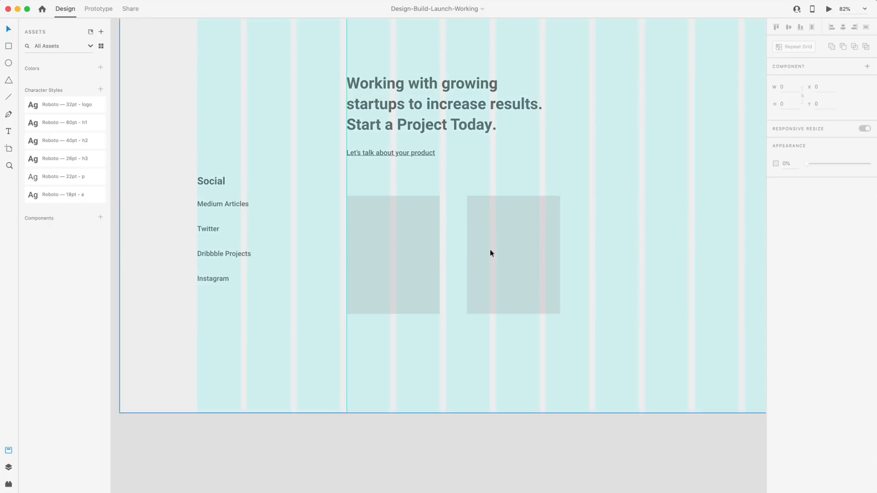
scroll(363, 167, "down", 3)
Lock the footer's grey background rectangle so it can't be moved.
left_click(282, 107)
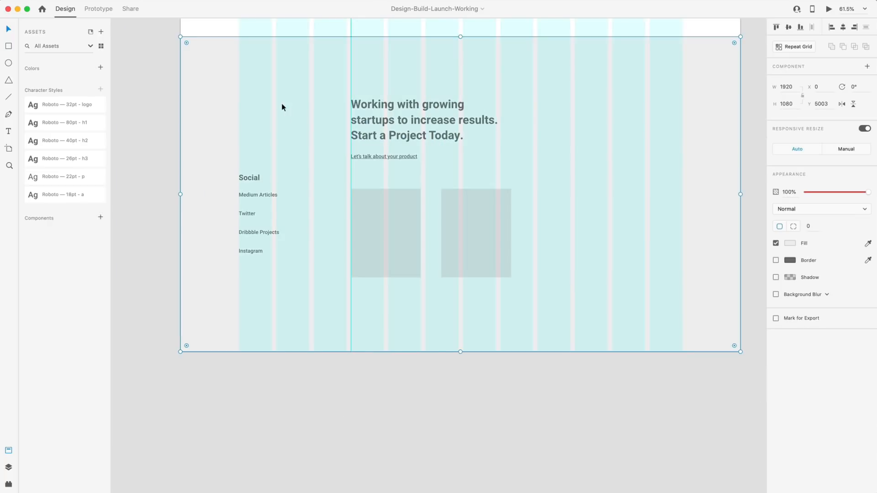
key("super+l")
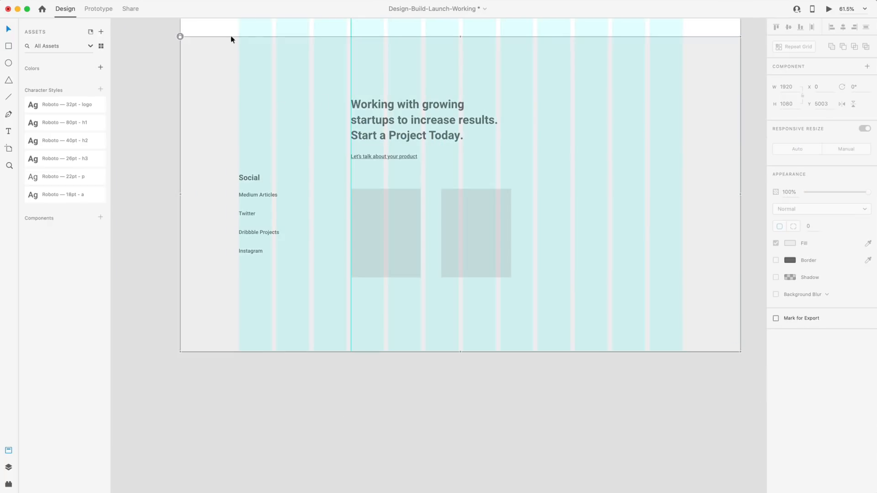
left_click(491, 366)
scroll(491, 366, "up", 5)
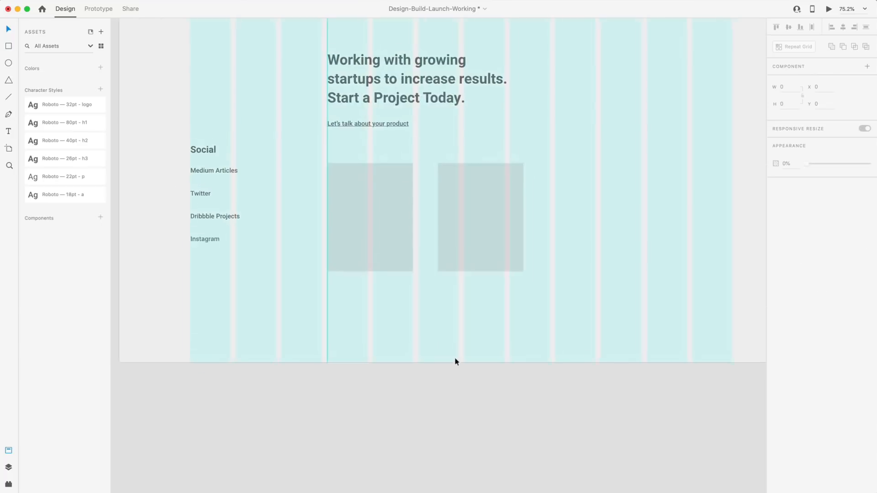
scroll(349, 344, "up", 2)
key("shift+super+apostrophe")
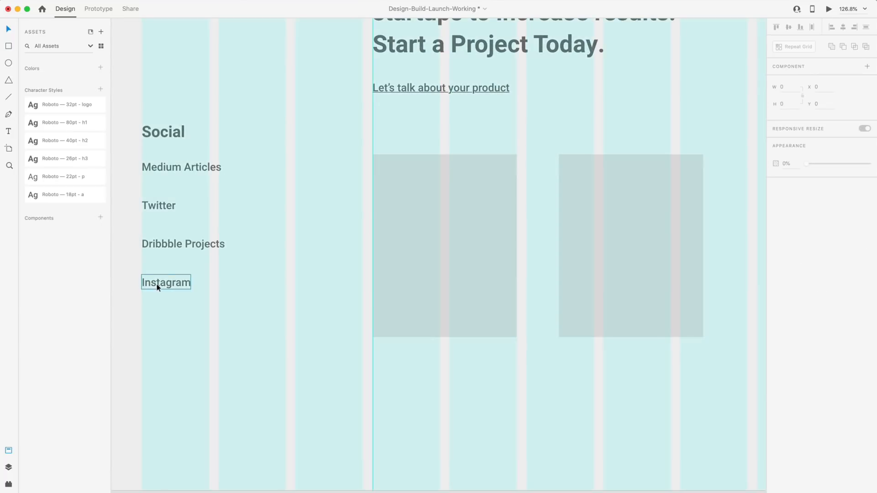
Copy the Instagram label into the first card, rename it Consulting and align it with Instagram.
left_click_drag(161, 286, 420, 279)
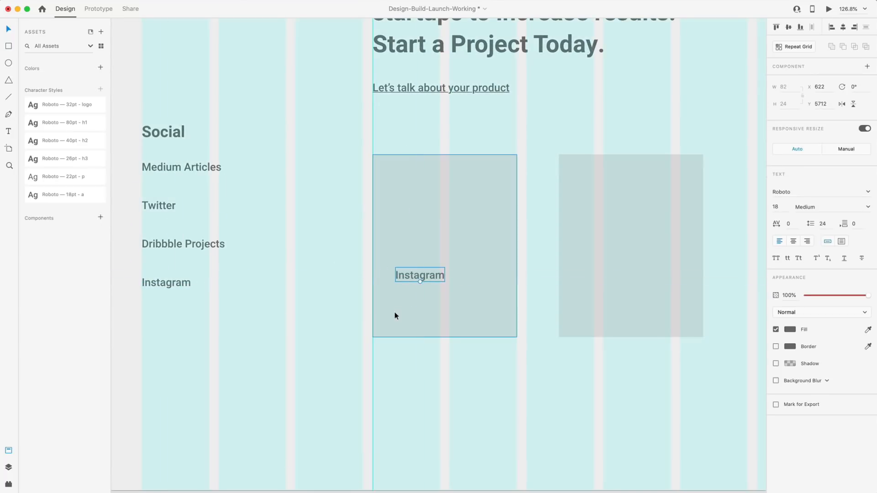
double_click(415, 274)
type("Co")
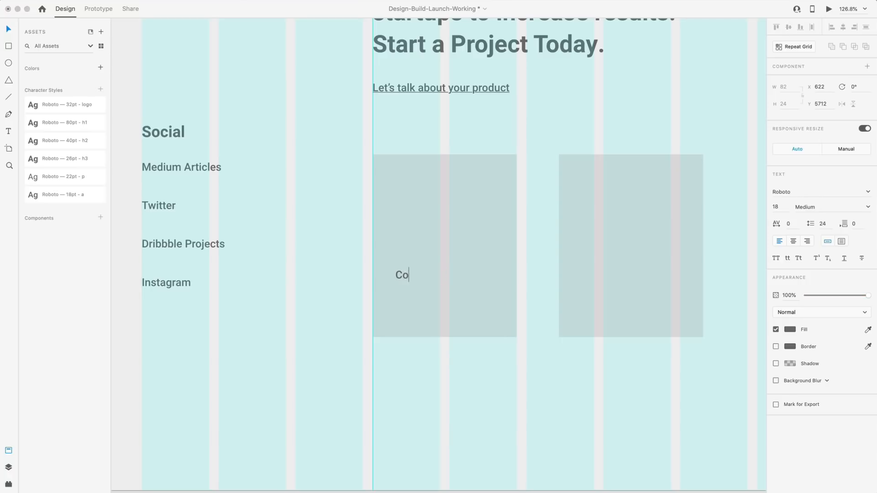
type("nsulting")
left_click(344, 281)
left_click_drag(414, 286, 405, 280)
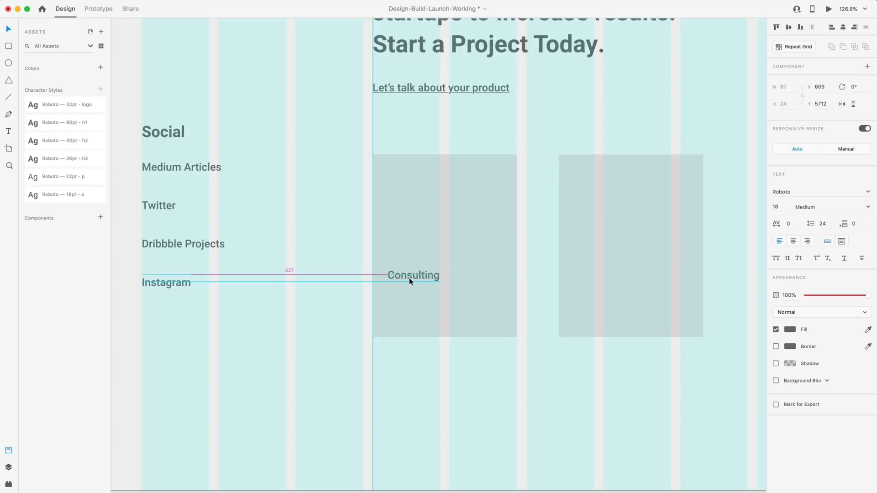
key("Left")
key("Left")
key("Left")
key("Left")
key("Left")
Draw a paragraph text area under Consulting and paste in the consulting description.
left_click_drag(400, 275, 494, 324)
type("t")
type("asdfs")
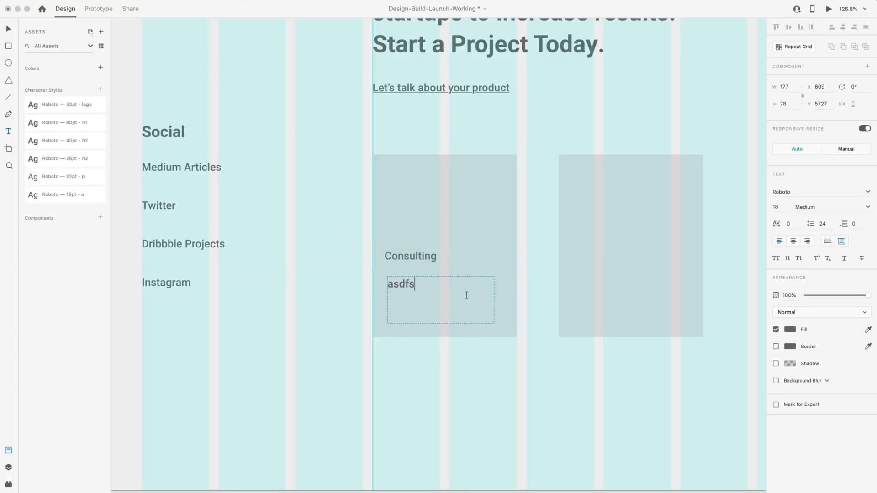
key("Escape")
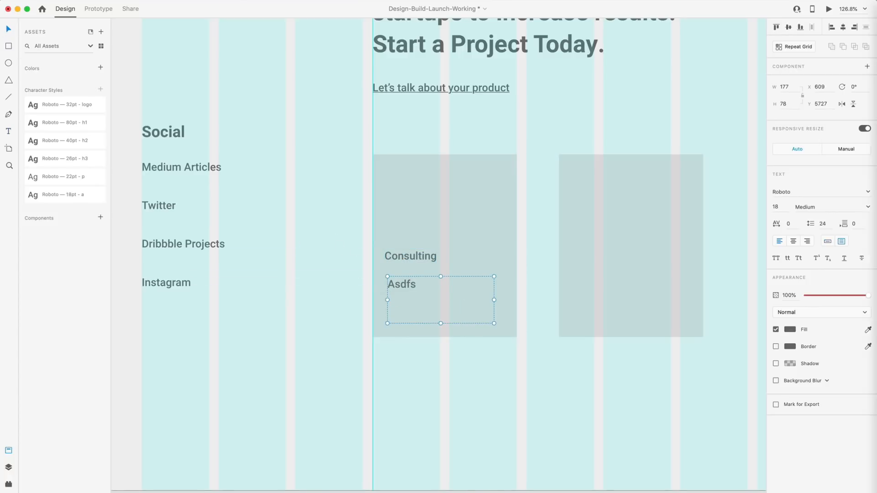
double_click(455, 288)
type("Consulting for companies with an existing team. Helping to improve existing products and brands.")
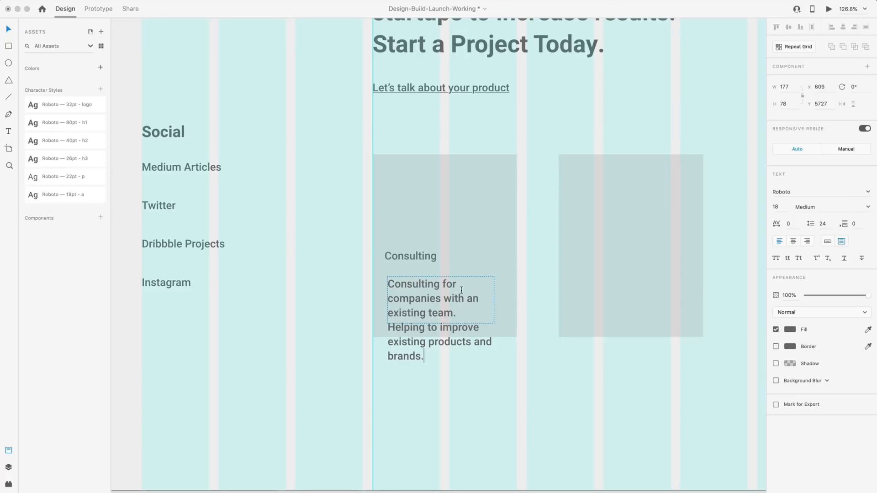
key("Escape")
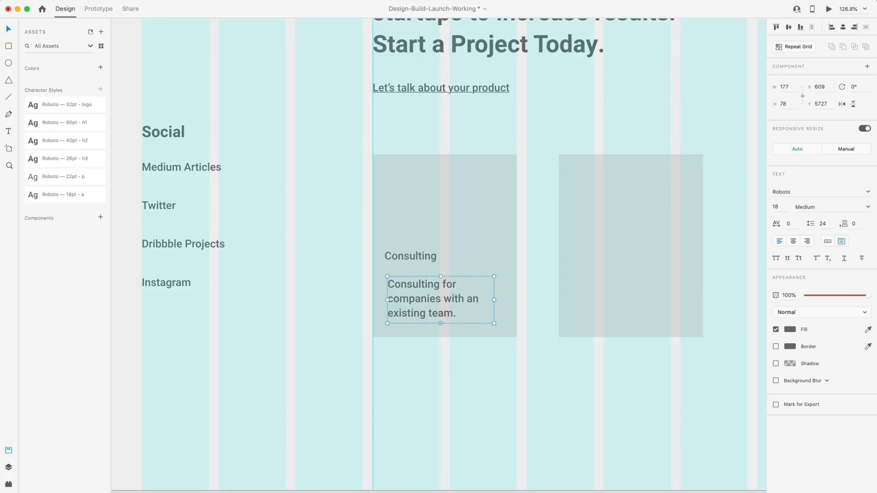
Apply the 22pt p style to the description, then set 16 pt size and 22.4 line height (16*1.4).
left_click(34, 177)
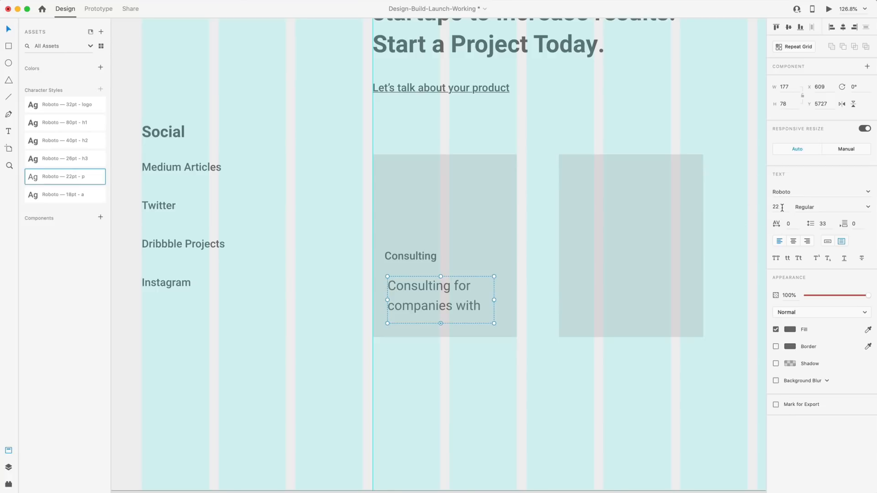
type("16")
key("Return")
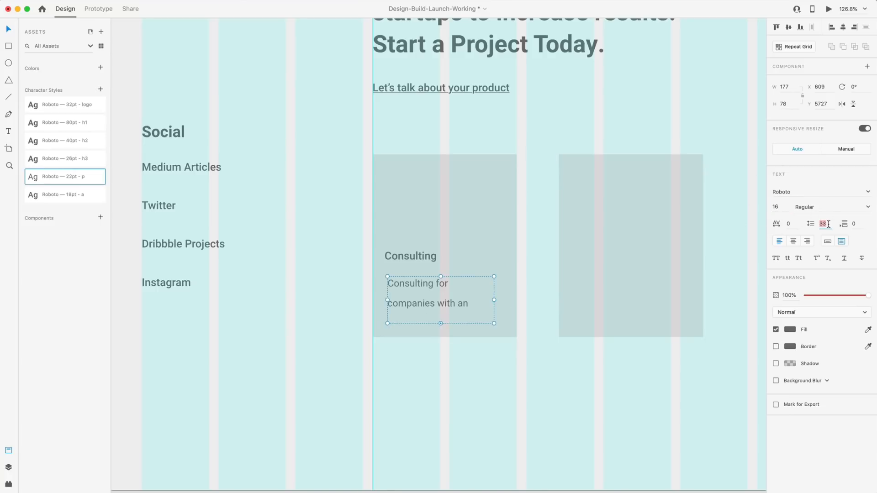
type("16*1.3")
key("Return")
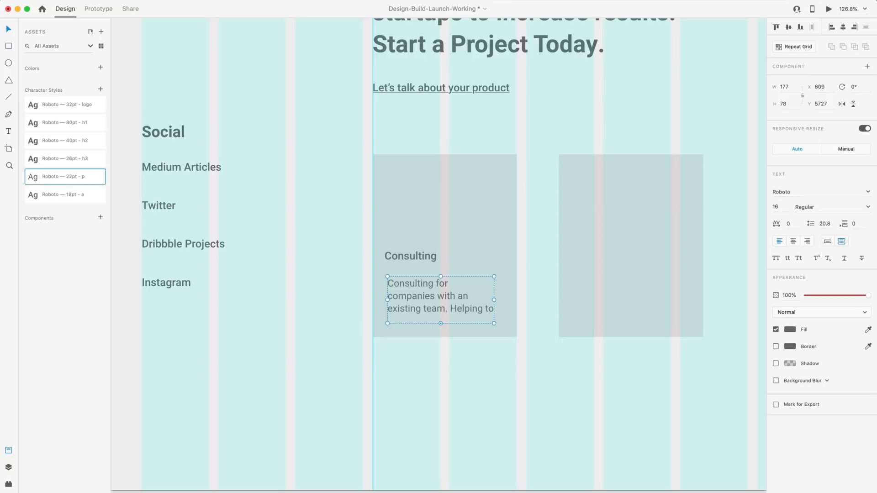
left_click(828, 225)
type("16*1.4")
key("Return")
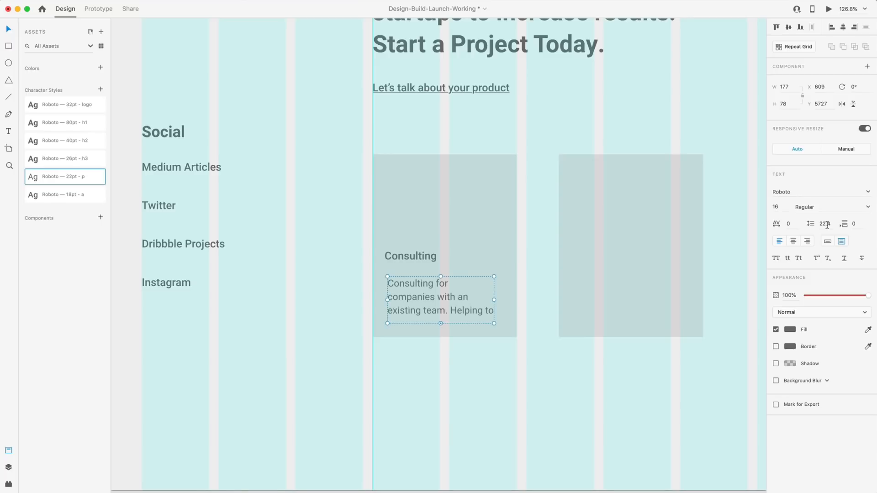
Enlarge the description box so all four lines show, and nudge it under the heading.
mouse_move(494, 300)
left_mouse_down()
mouse_move(527, 299)
mouse_move(499, 294)
mouse_move(507, 296)
left_mouse_up()
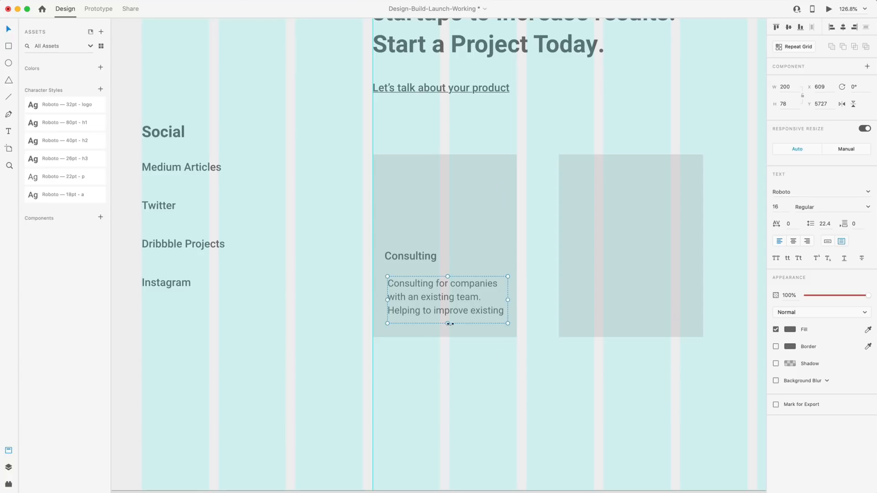
left_click_drag(448, 325, 432, 299)
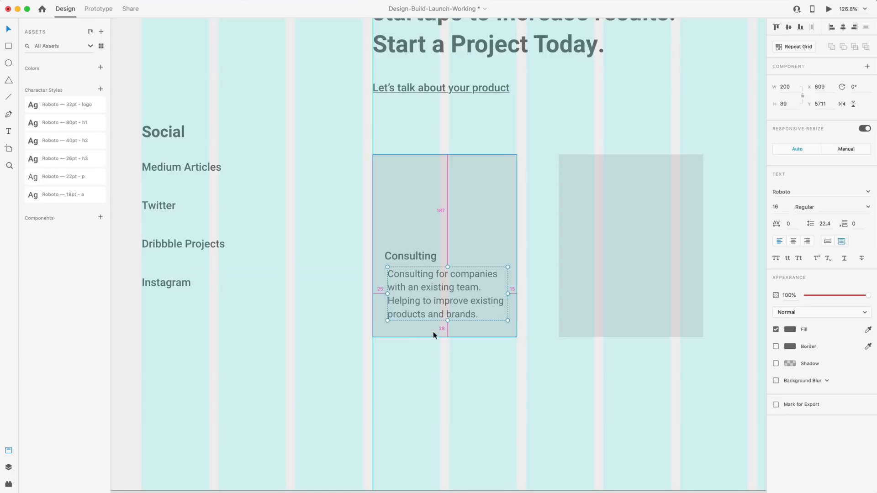
key("Up")
key("Up")
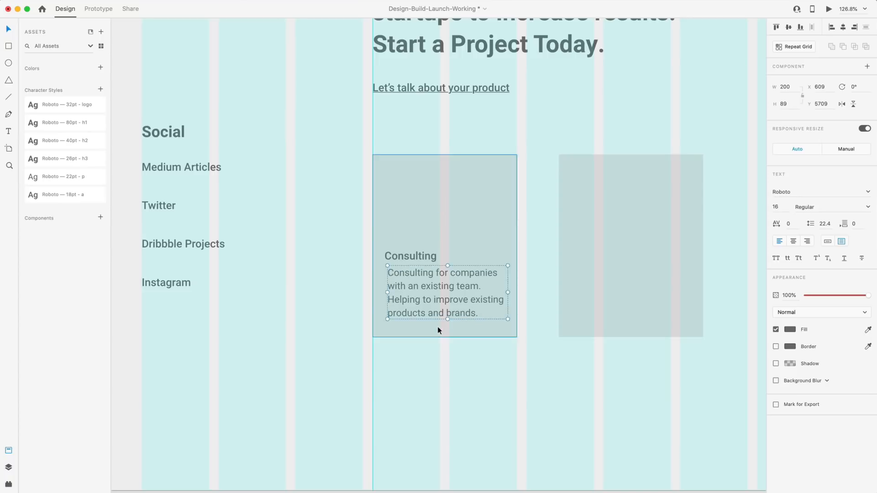
key("Left")
key("Left")
key("Left")
key("Left")
key("Left")
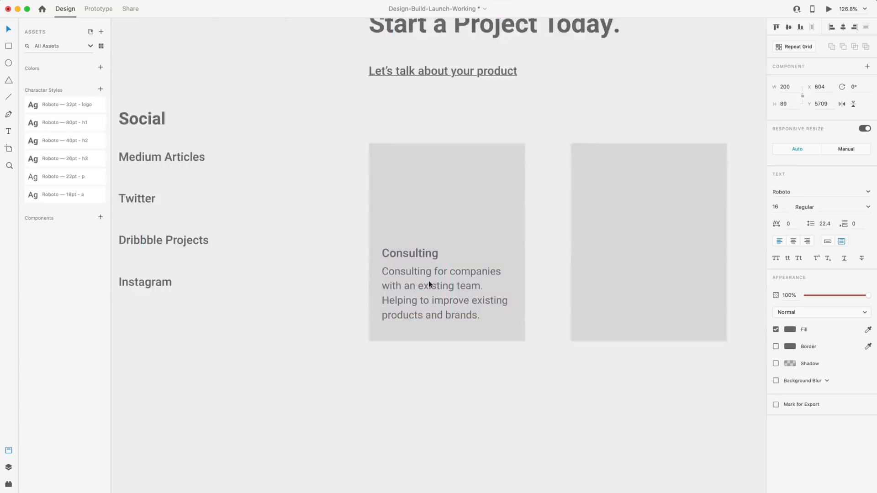
Tighten the Consulting heading onto its paragraph and shift the pair up to Y 5666.
scroll(428, 281, "up", 5)
left_click_drag(408, 223, 409, 211)
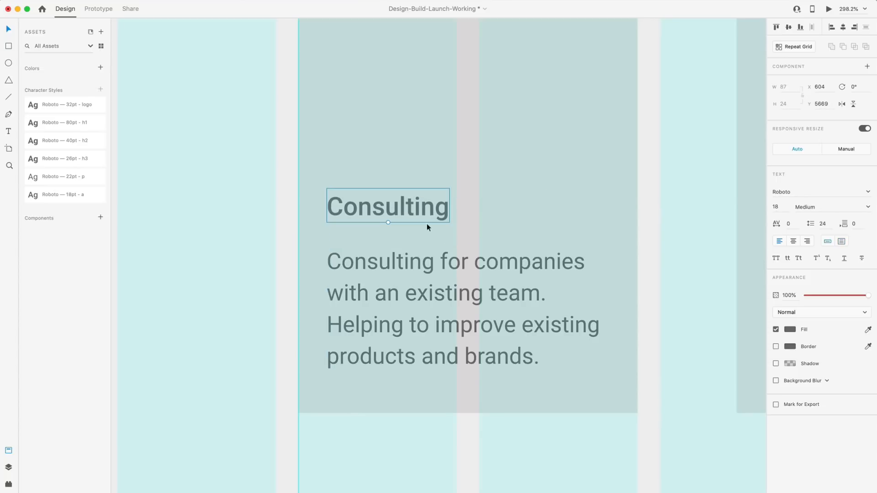
scroll(624, 346, "down", 5)
scroll(624, 346, "up", 3)
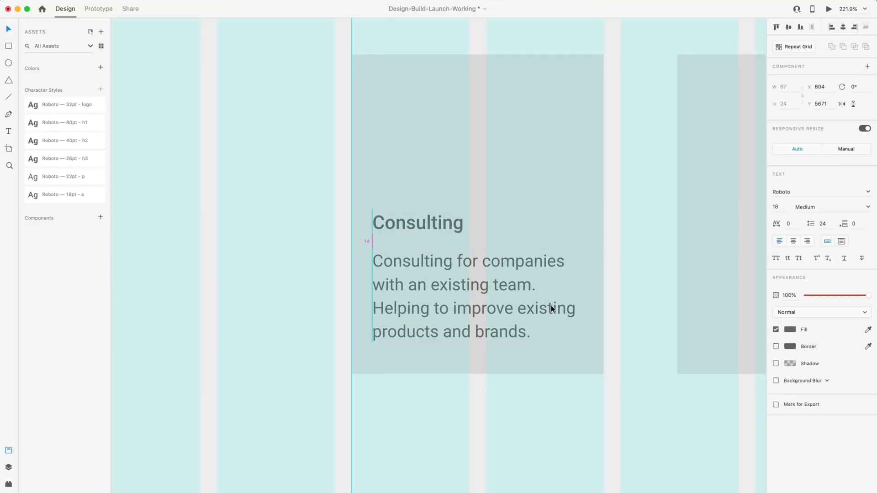
left_click(510, 337, "shift")
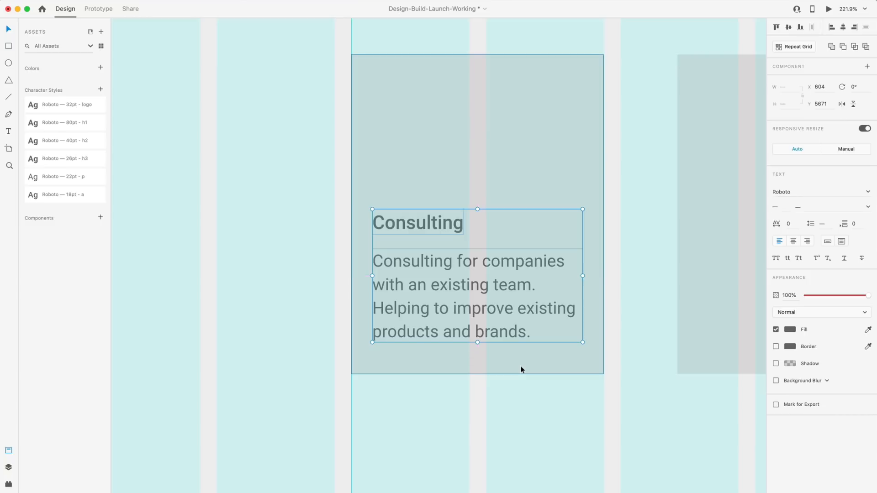
key("Up")
key("Up")
key("Up")
key("Up")
key("Up")
scroll(535, 392, "down", 5)
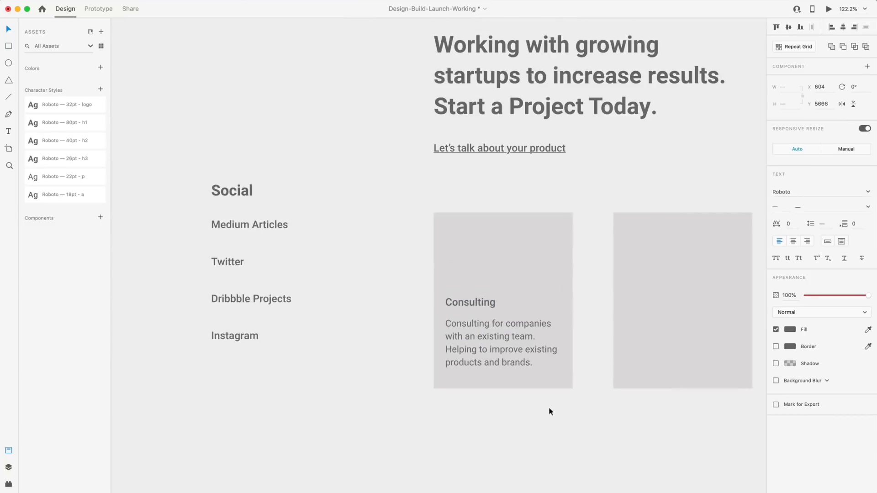
left_click(565, 417)
scroll(568, 418, "right", 3)
scroll(446, 390, "down", 5)
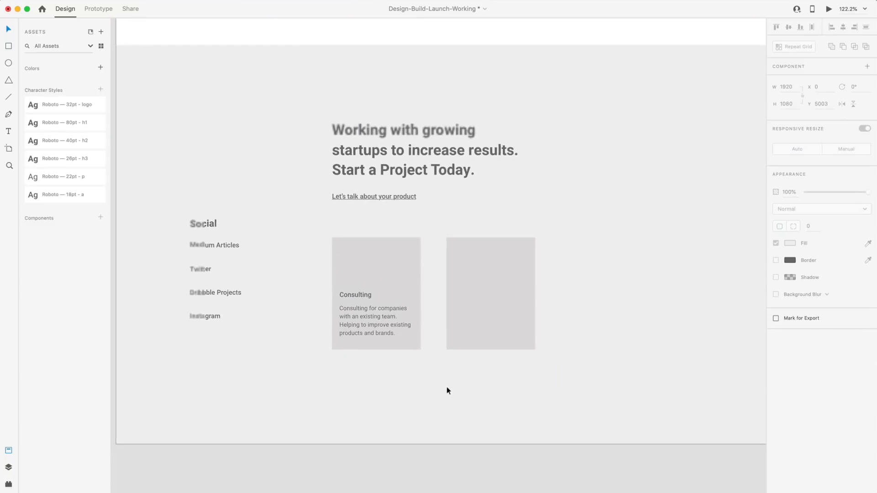
scroll(446, 390, "up", 4)
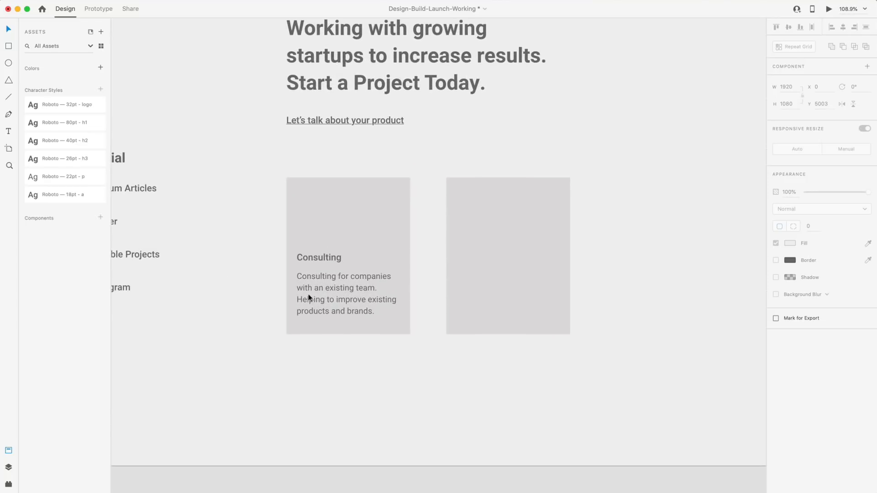
left_click(321, 260)
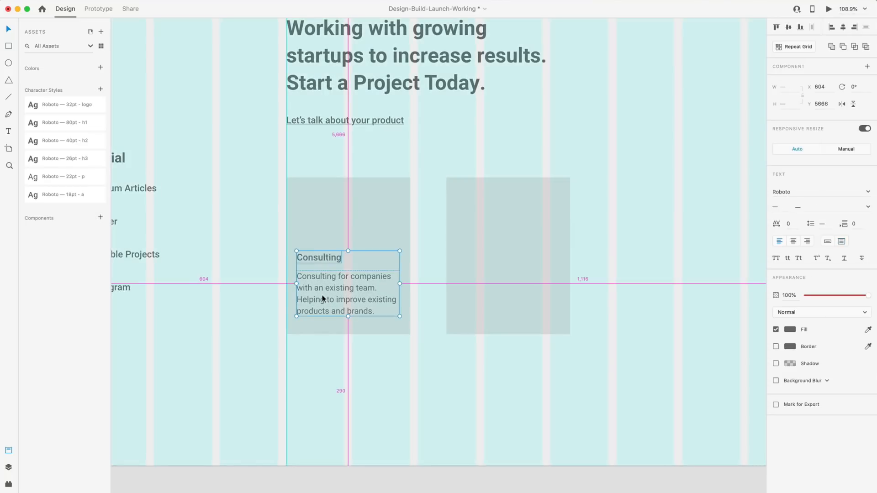
Alt-drag a copy of the Consulting text into the second card and nudge it into alignment.
left_click_drag(319, 292, 485, 293)
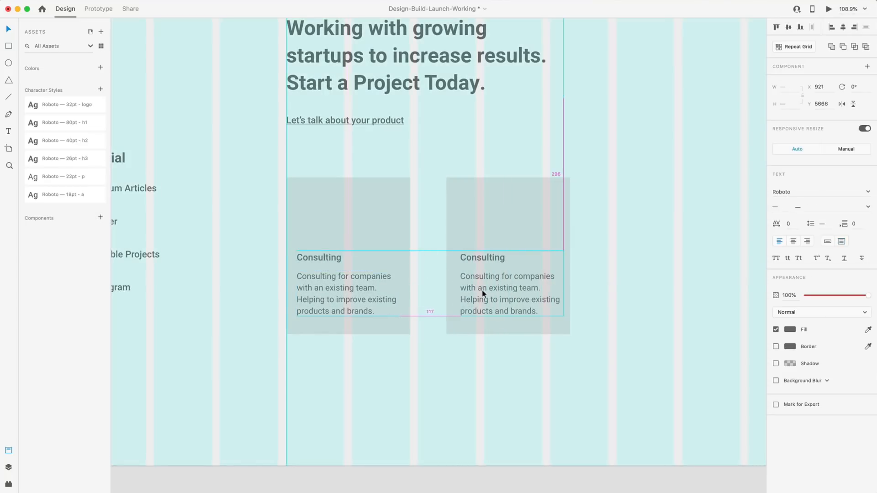
key("Left")
key("Left")
key("Left")
key("Left")
key("Left")
key("Left")
key("Left")
key("Left")
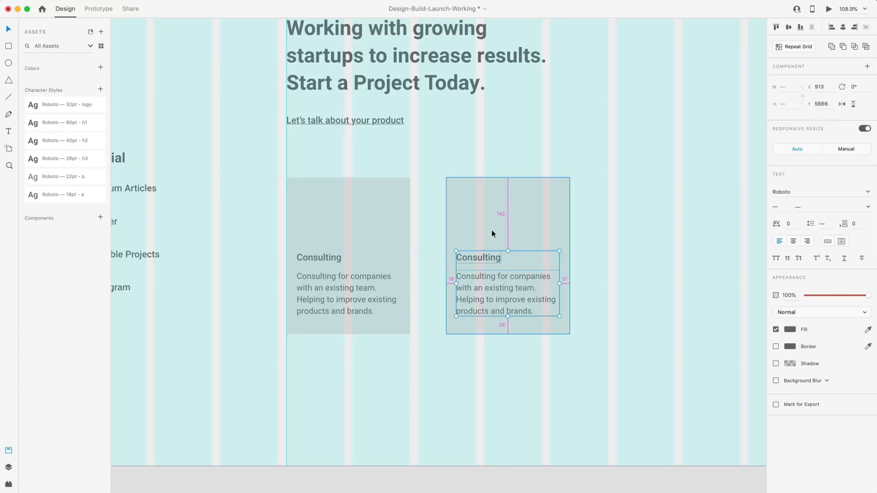
key("Right")
left_click(549, 367)
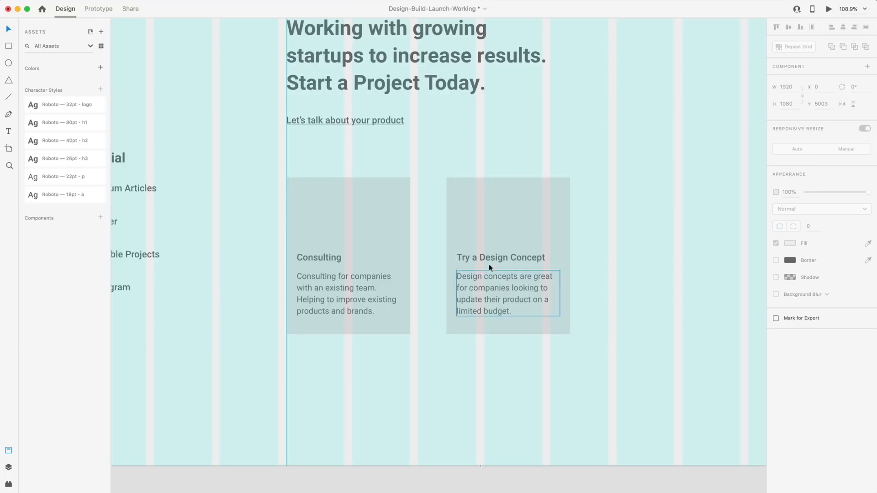
scroll(594, 332, "up", 1)
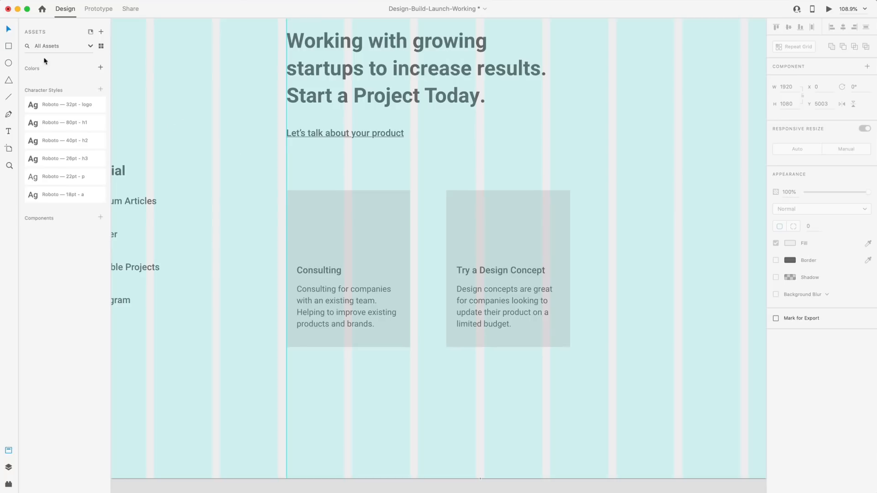
Draw a square on the Design Concept card and set it to 36 px.
left_click(8, 47)
left_click_drag(457, 201, 475, 221)
key("v")
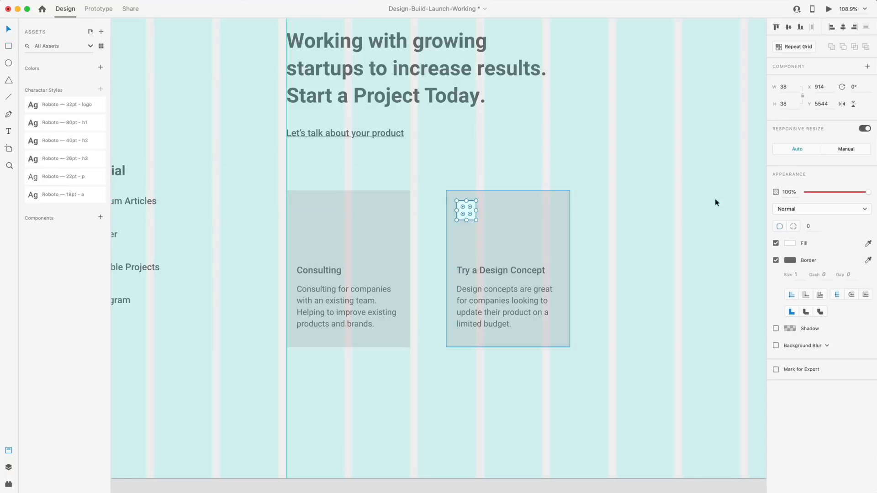
left_click(795, 86)
type("3")
key("Return")
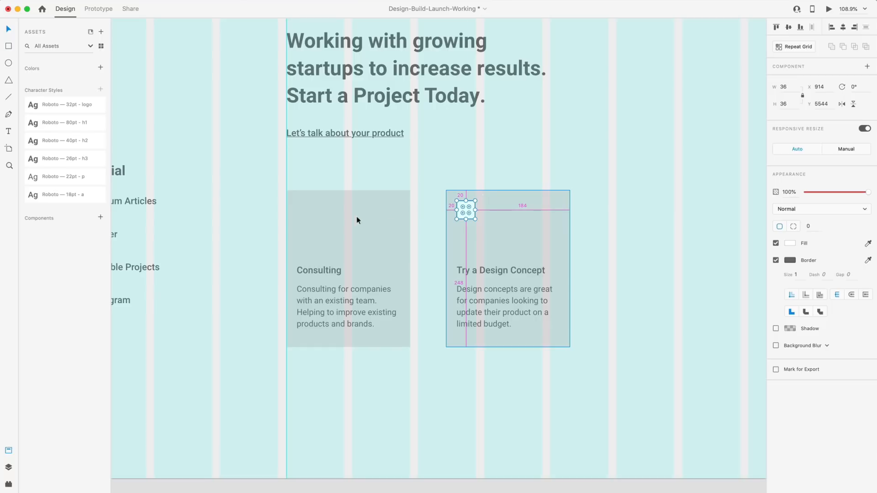
Copy the square to the Consulting card's top-left, then make both squares borderless and grey.
scroll(357, 217, "up", 5)
key("Left")
key("Left")
left_click_drag(571, 203, 276, 198)
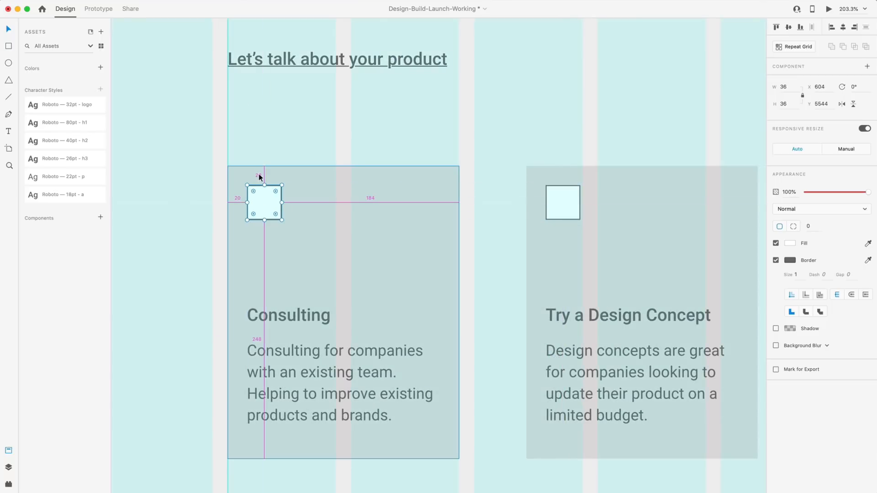
left_click(569, 208, "shift")
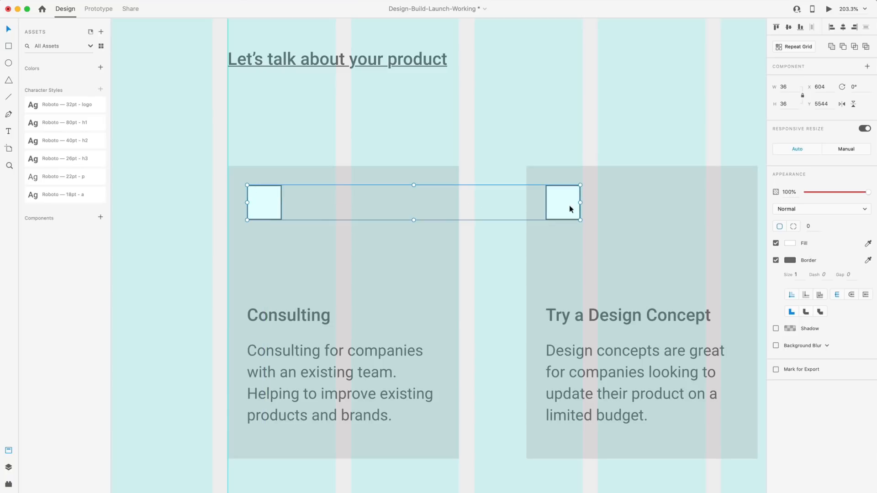
left_click(775, 260)
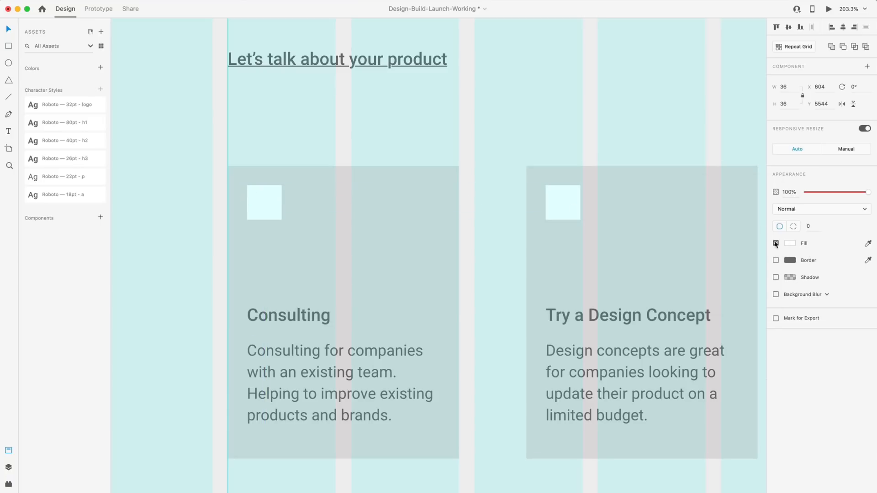
left_click(790, 243)
left_click_drag(678, 206, 658, 209)
scroll(559, 319, "down", 5)
left_click(559, 319)
Add a Product Design label in the first project tile and apply the 40pt h2 style.
scroll(559, 320, "up", 2)
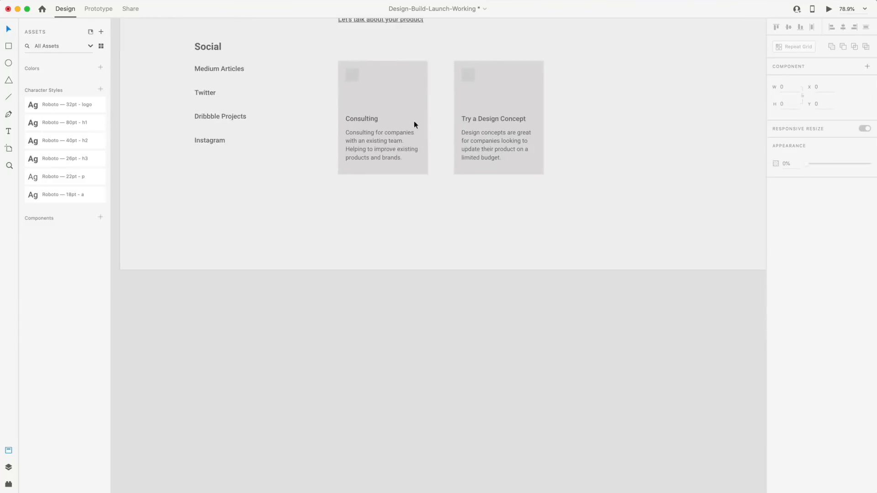
scroll(416, 125, "up", 3)
key("shift+super+apostrophe")
scroll(639, 297, "up", 3)
scroll(664, 285, "down", 4, "super")
key("shift+super+apostrophe")
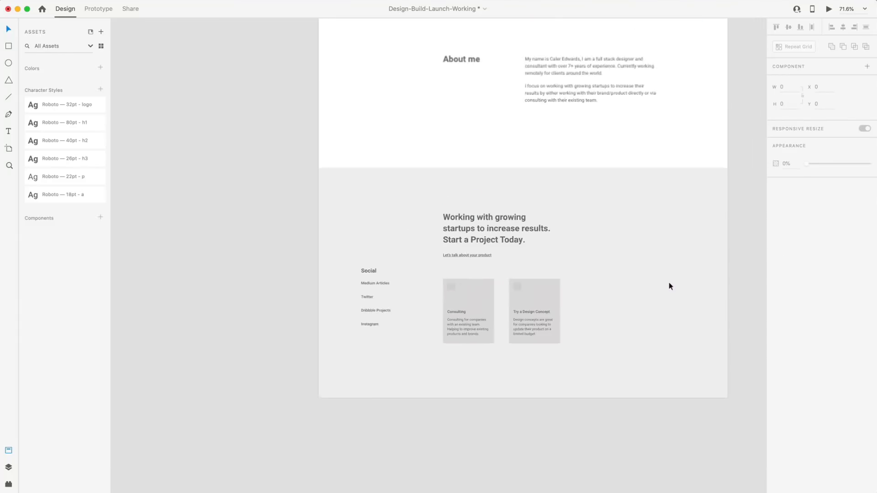
key("shift+super+apostrophe")
scroll(668, 281, "up", 10)
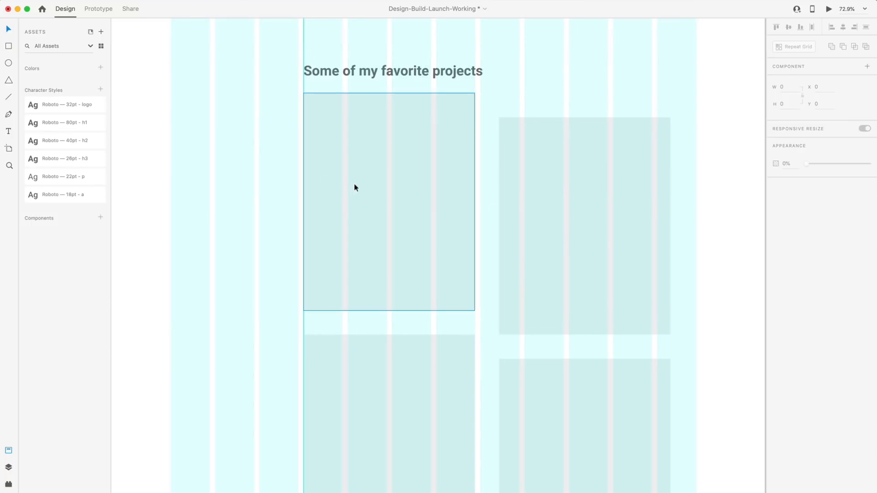
key("t")
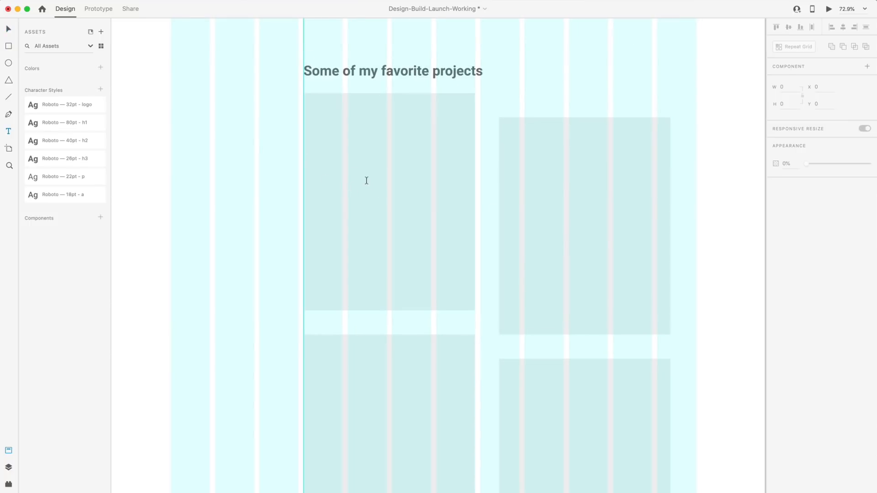
left_click(366, 180)
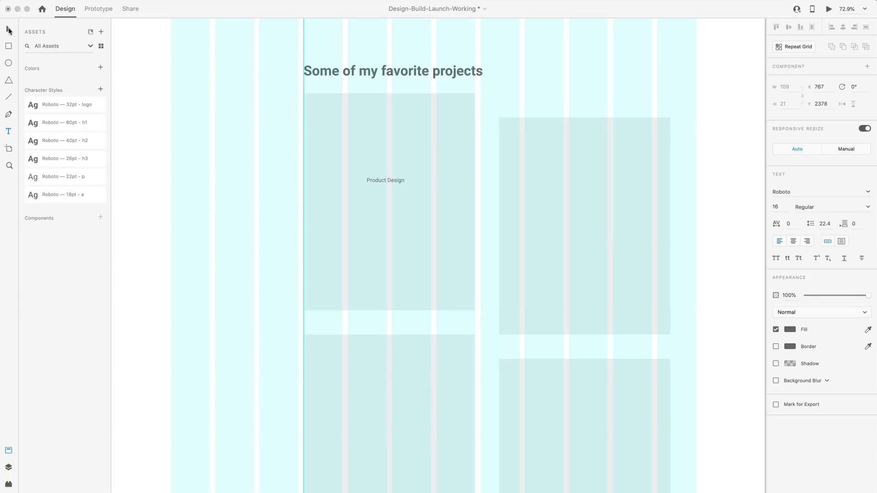
left_click(8, 29)
scroll(351, 183, "up", 5)
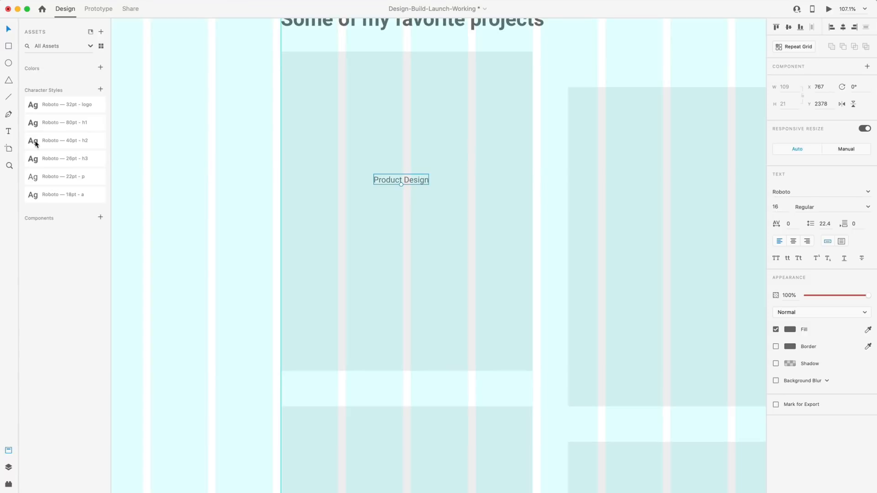
left_click(36, 144)
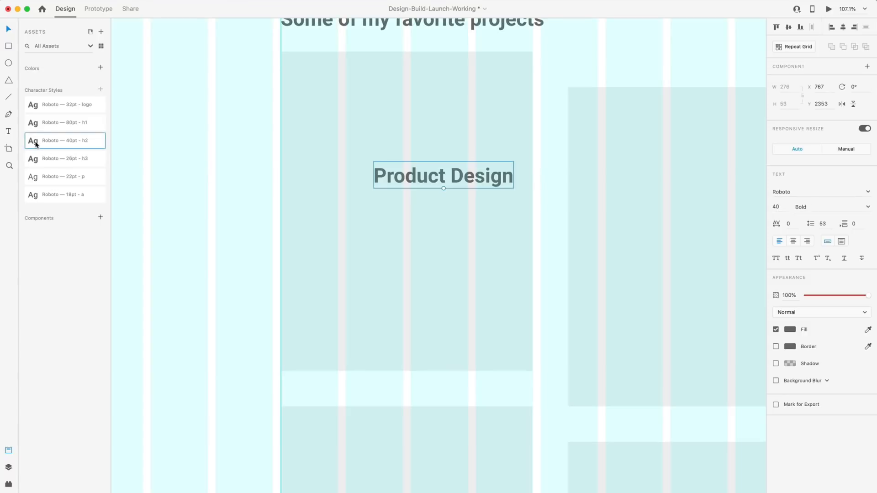
Centre-align the Product Design text and centre it horizontally in its tile.
left_click(794, 241)
left_click_drag(484, 180, 443, 207)
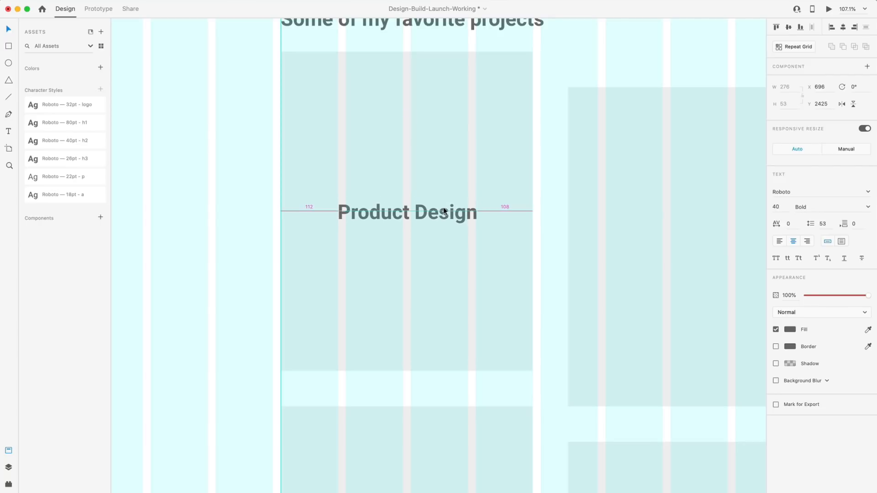
left_click(449, 178, "shift")
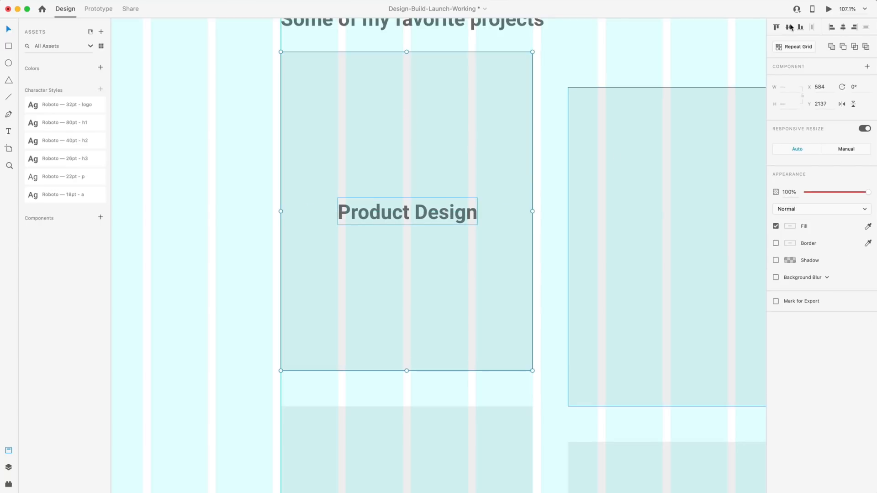
left_click(843, 28)
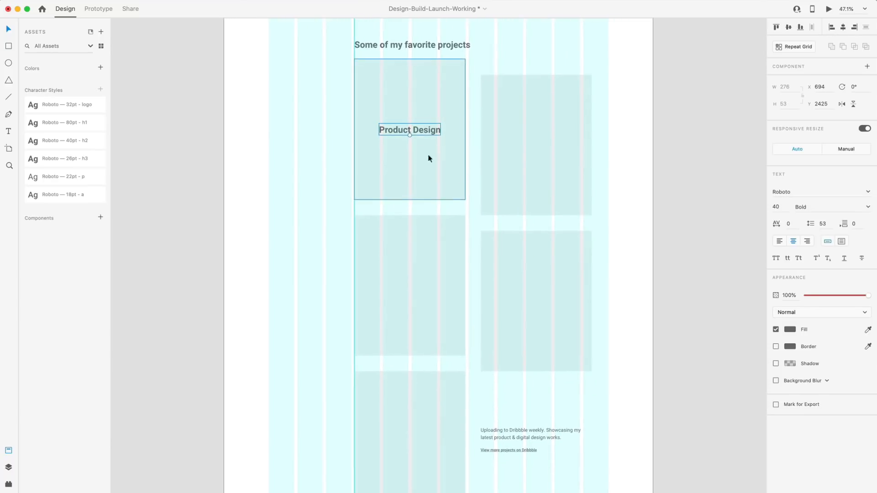
Copy the label into the top-right and lower-right tiles, centring it in each.
left_click_drag(397, 131, 528, 160)
left_click(573, 166, "shift")
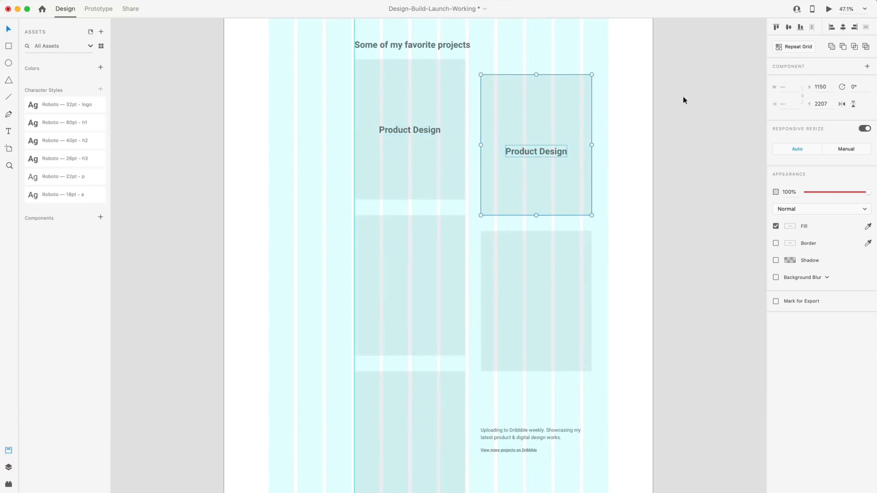
left_click(789, 27)
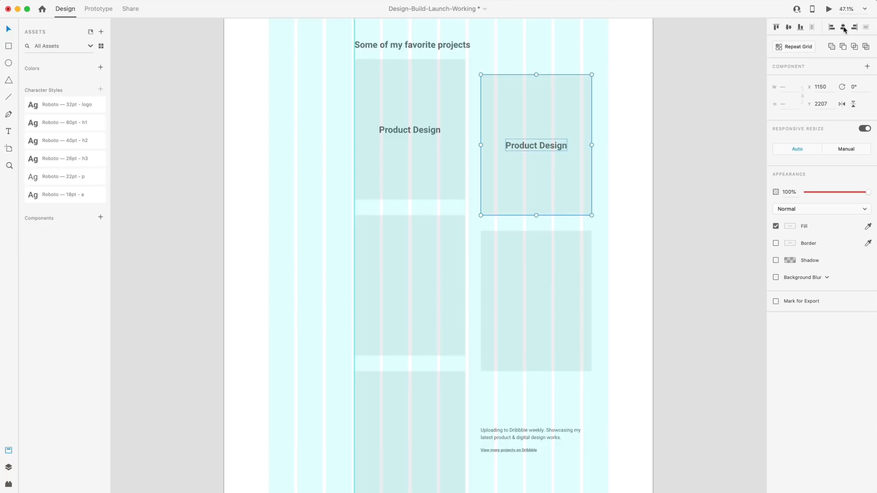
left_click(550, 145)
left_click_drag(549, 145, 544, 284)
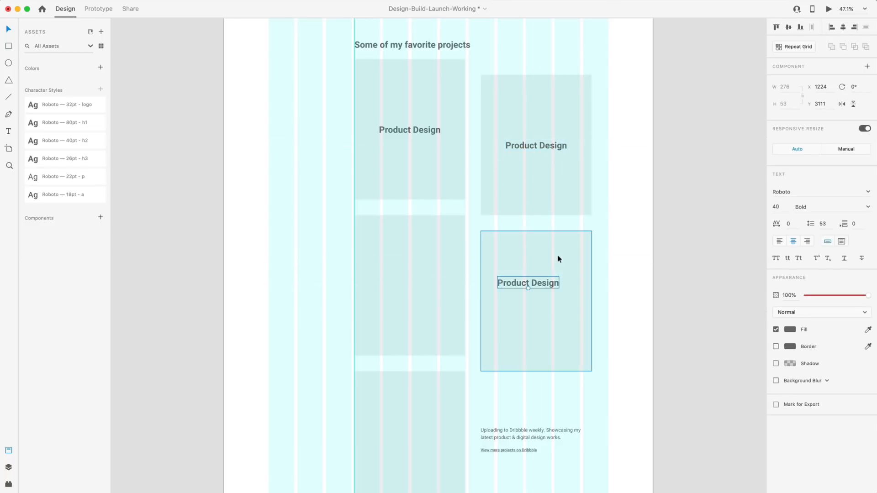
left_click(557, 259, "shift")
left_click(788, 27)
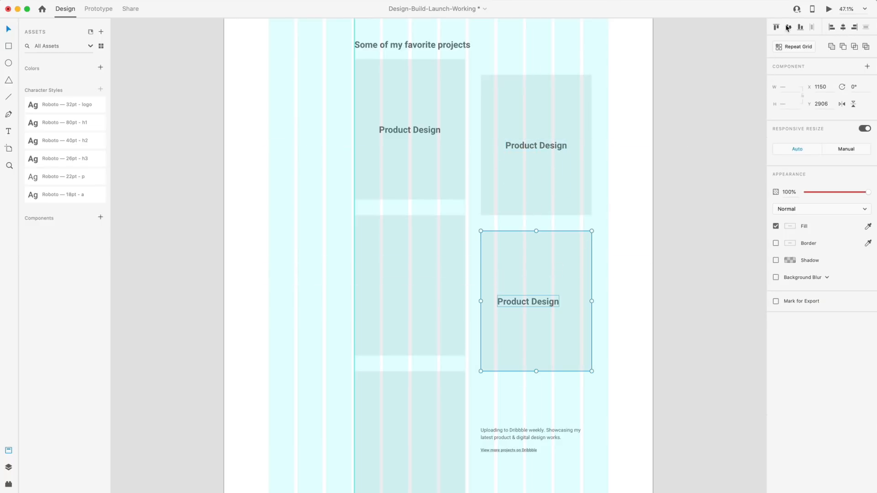
left_click(844, 29)
key("Escape")
Copy the label into the left-middle and bottom-left tiles, centring it in each.
left_click_drag(566, 306, 420, 291)
left_click(411, 247, "shift")
left_click(788, 27)
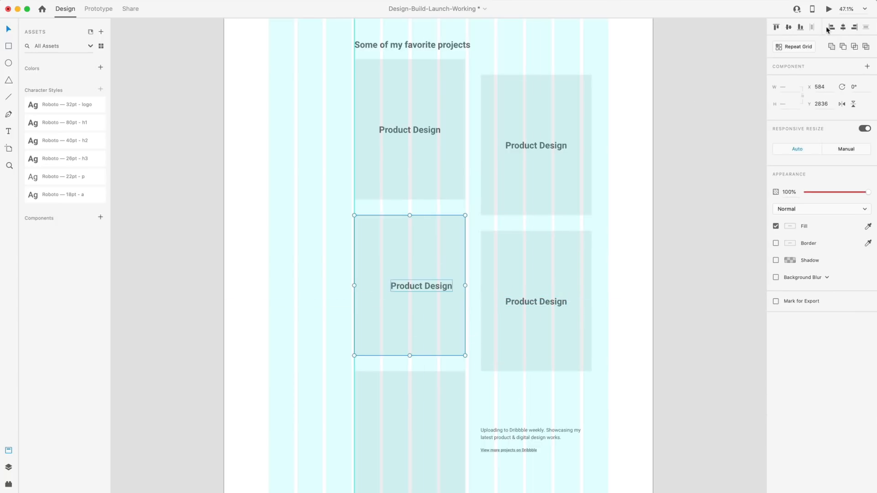
left_click(845, 29)
scroll(247, 251, "down", 3)
left_click(409, 208)
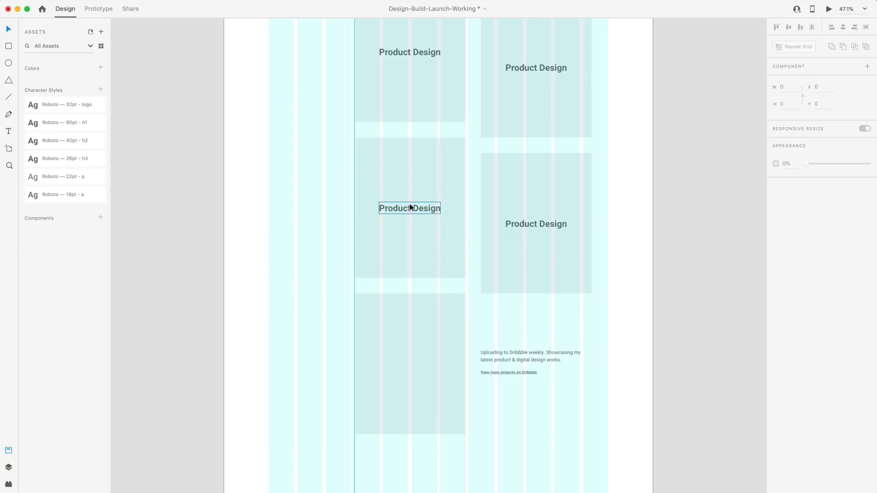
left_click_drag(409, 208, 409, 377)
left_click(413, 340, "shift")
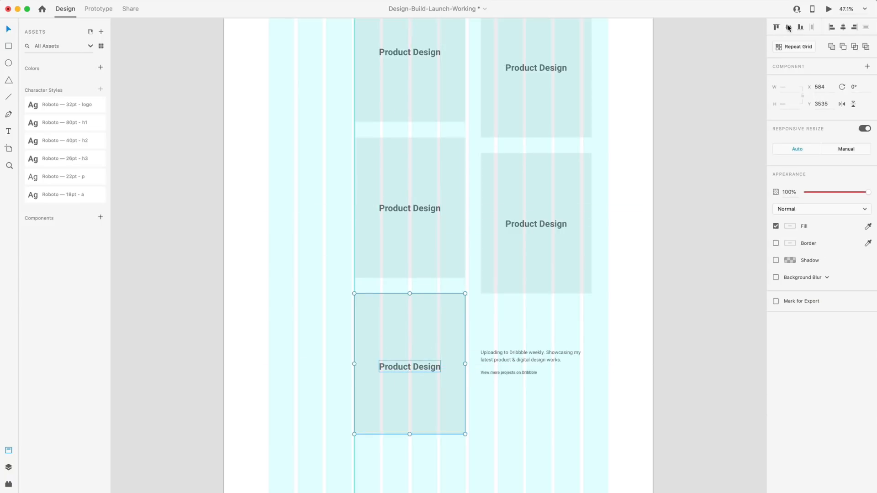
left_click(788, 28)
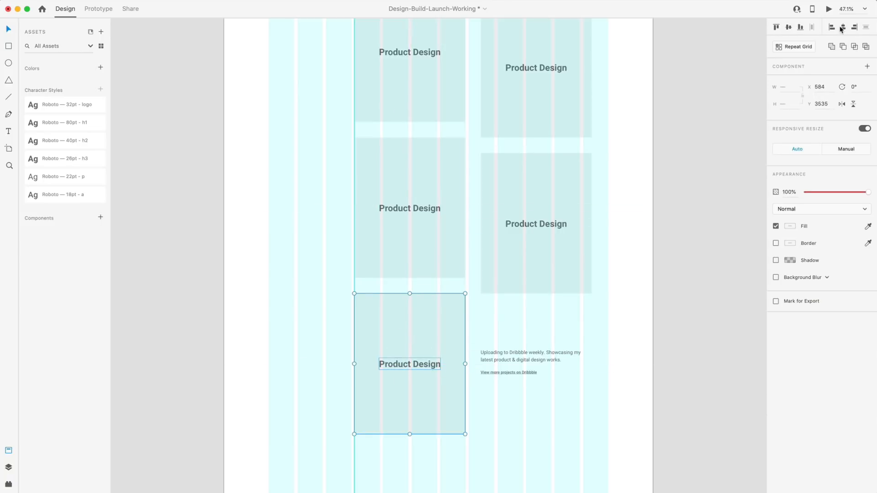
Rename tile labels to Web Design, UX Case Study and a two-line Wireframe Case Study.
double_click(402, 48)
type("Web Design")
double_click(536, 67)
type("UX Case Study")
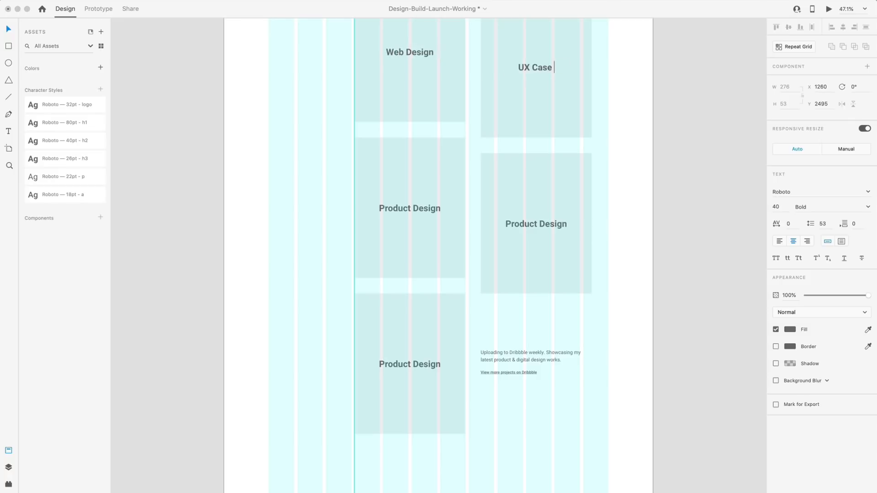
double_click(410, 208)
type("Wireframe")
key("Return")
type("Case ST")
key("BackSpace")
type("tudy")
Label the next tile Mobile App Design and vertically centre Wireframe Case Study in its tile.
double_click(536, 224)
type("Mobile App Design")
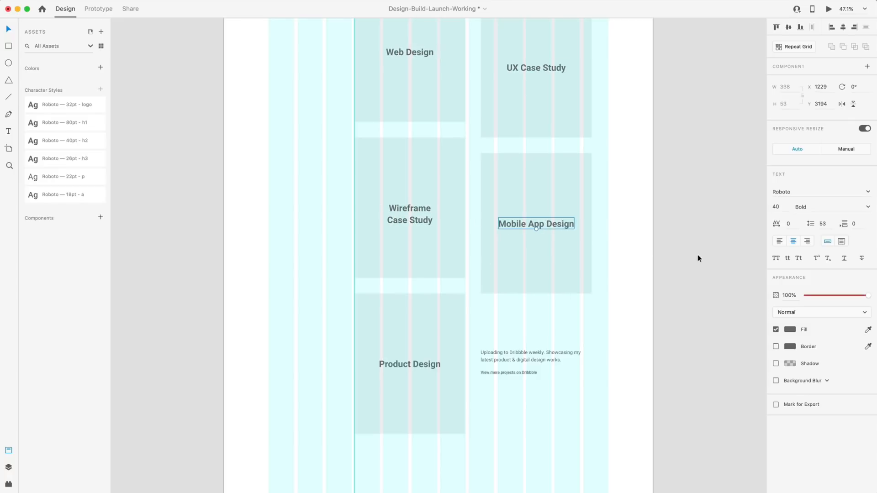
left_click(428, 218)
key("Escape")
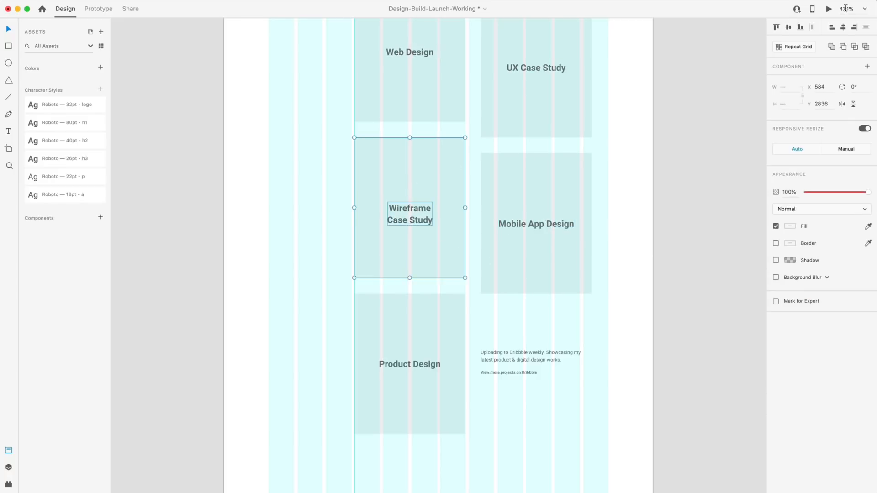
left_click(788, 27)
left_click(711, 172)
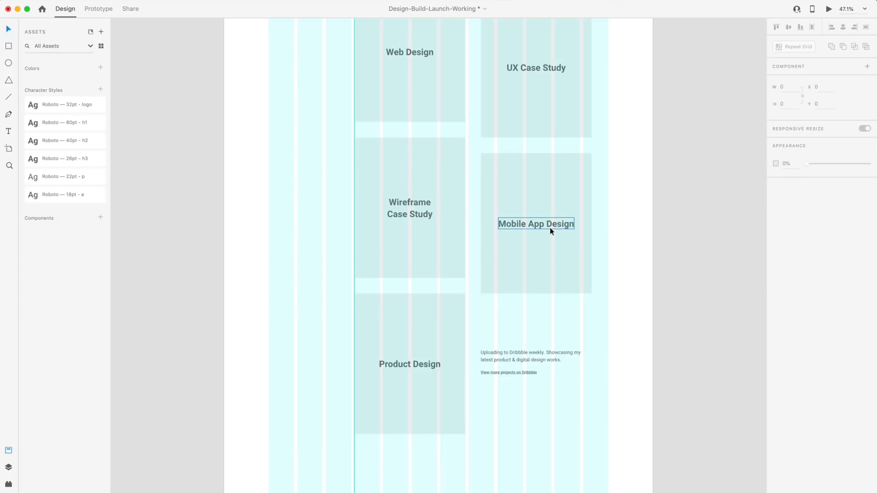
Try a line break in Mobile App Design, then revert it to a single line.
double_click(530, 225)
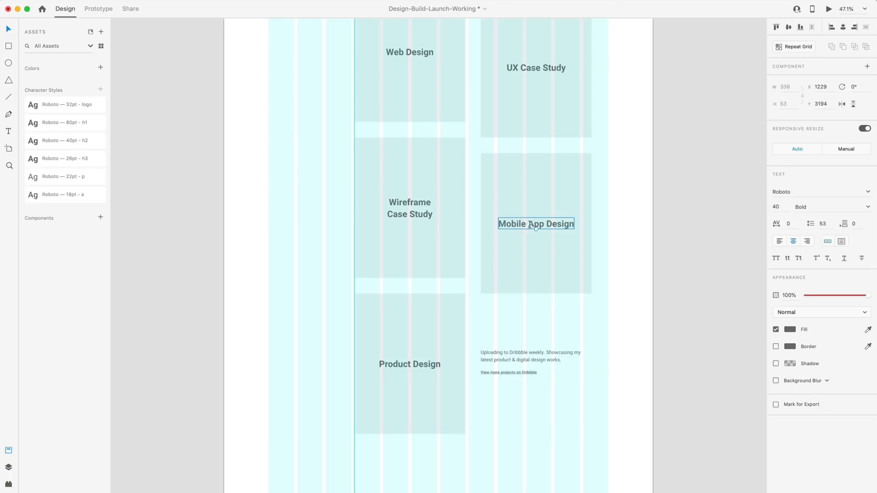
key("Return")
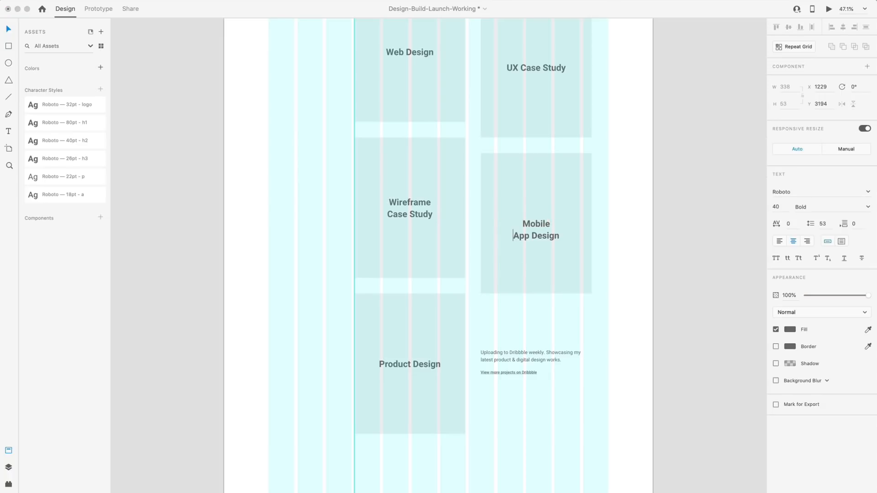
key("BackSpace")
key("Escape")
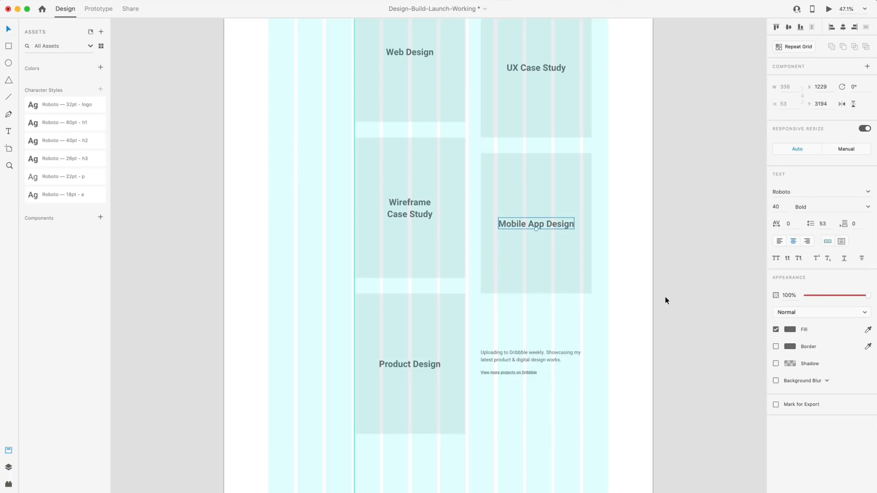
key("Escape")
Scroll through all of Wire 2, then select the 1920 × 6083 Wire 2 artboard.
scroll(607, 251, "up", 3)
scroll(343, 157, "down", 3)
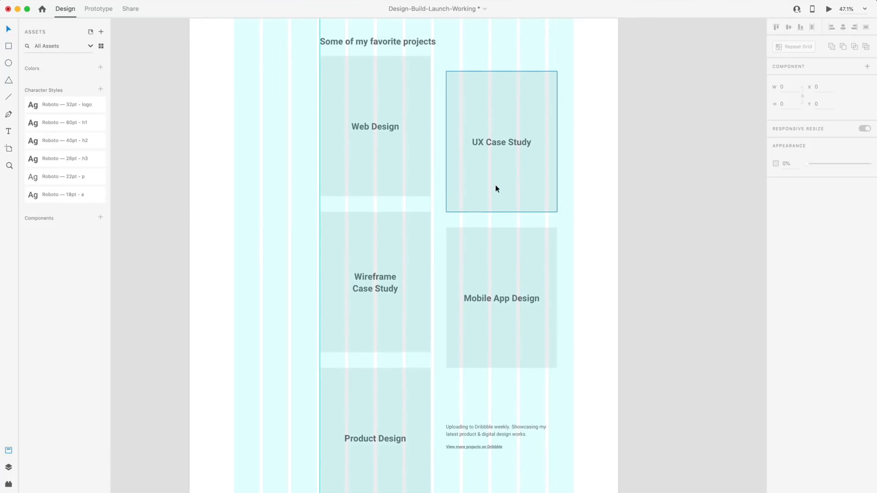
scroll(495, 187, "up", 1)
scroll(601, 239, "down", 5)
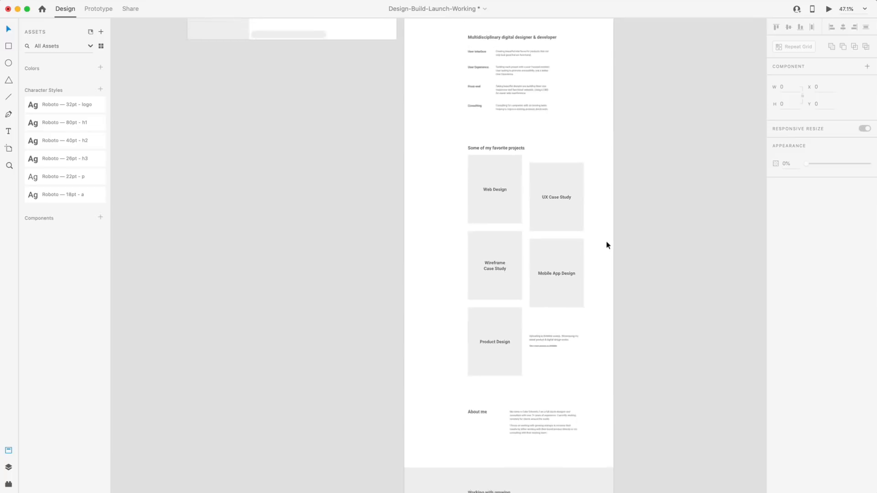
scroll(558, 174, "up", 5)
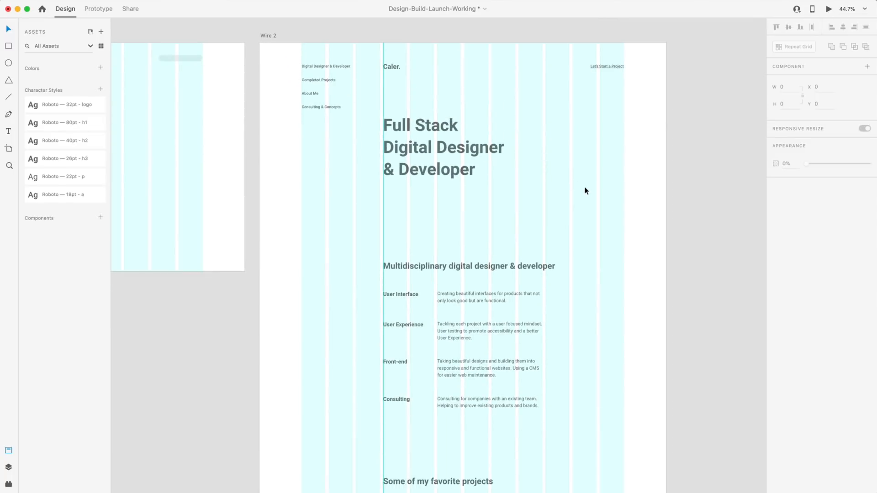
scroll(586, 191, "down", 4)
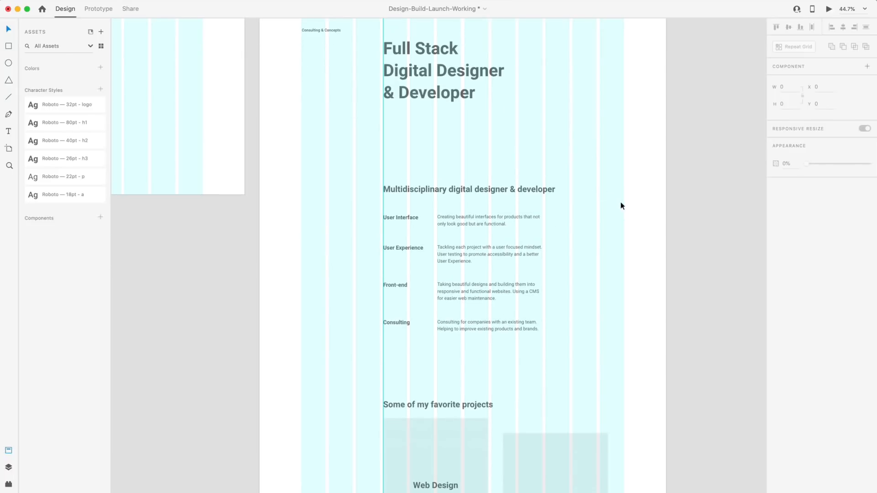
scroll(620, 206, "down", 12)
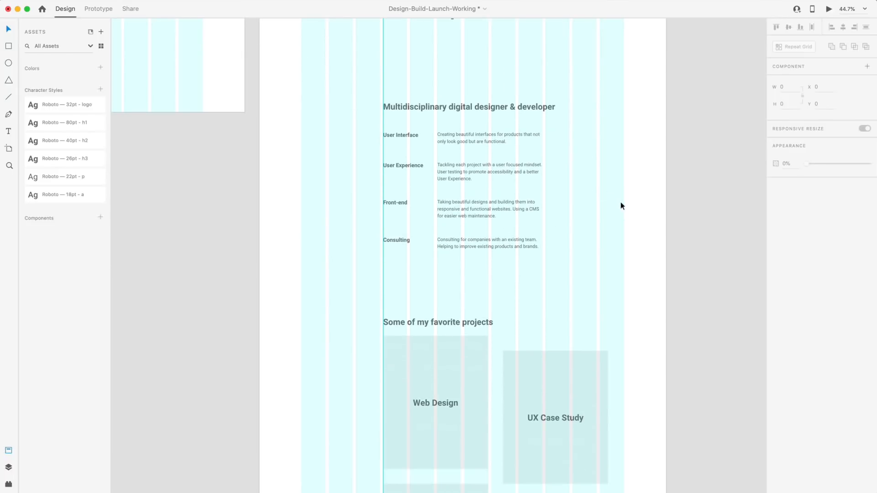
scroll(632, 206, "down", 10)
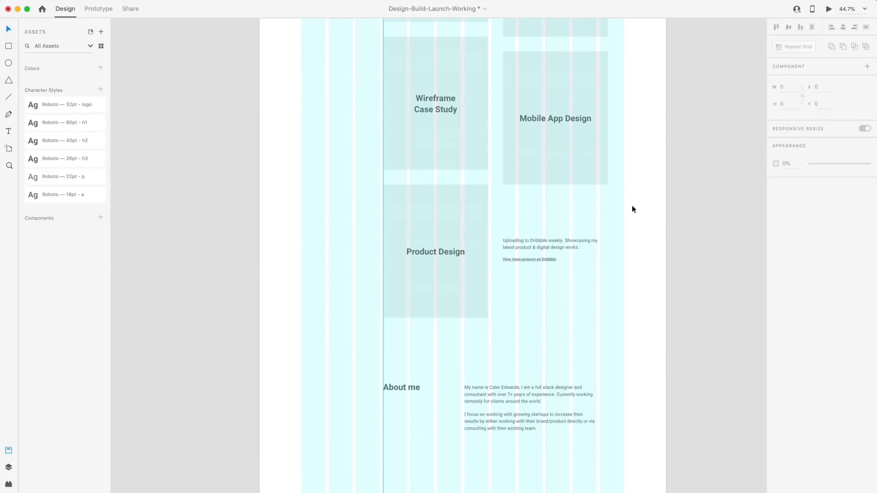
scroll(632, 208, "up", 15)
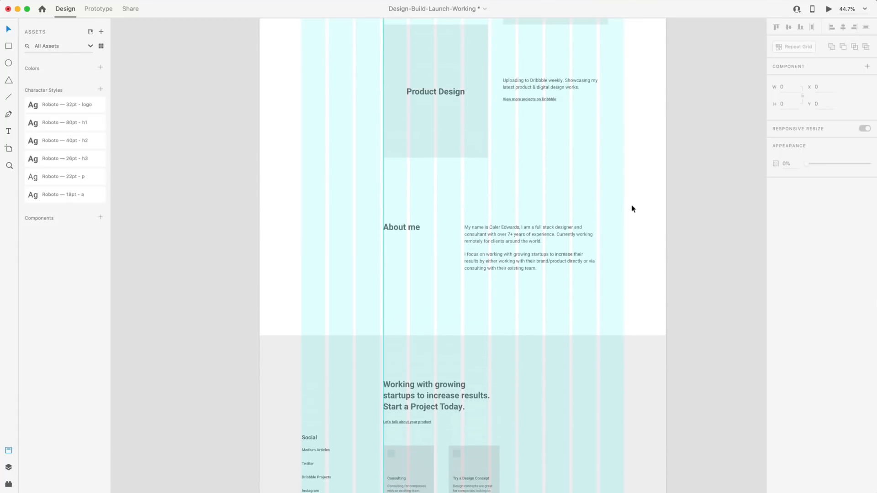
left_click(268, 97)
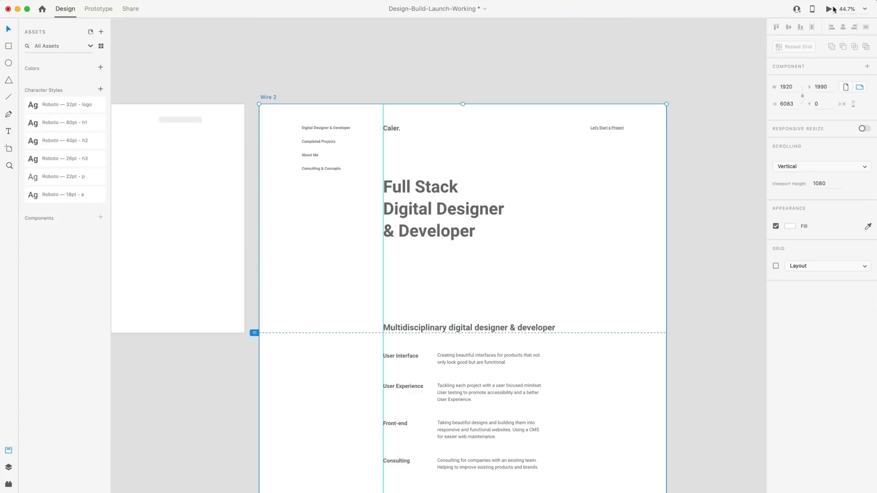
Preview Wire 2 with Cmd+Enter and scroll through projects, About me and the footer.
key("super+Return")
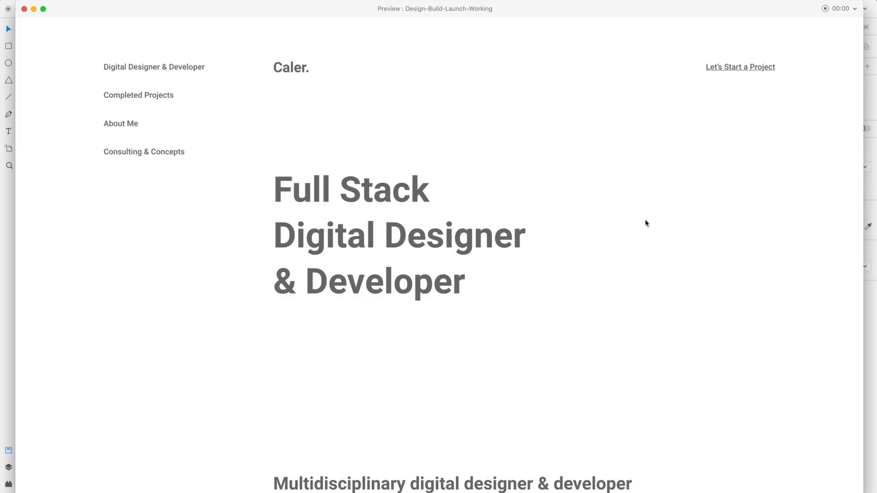
scroll(670, 232, "down", 8)
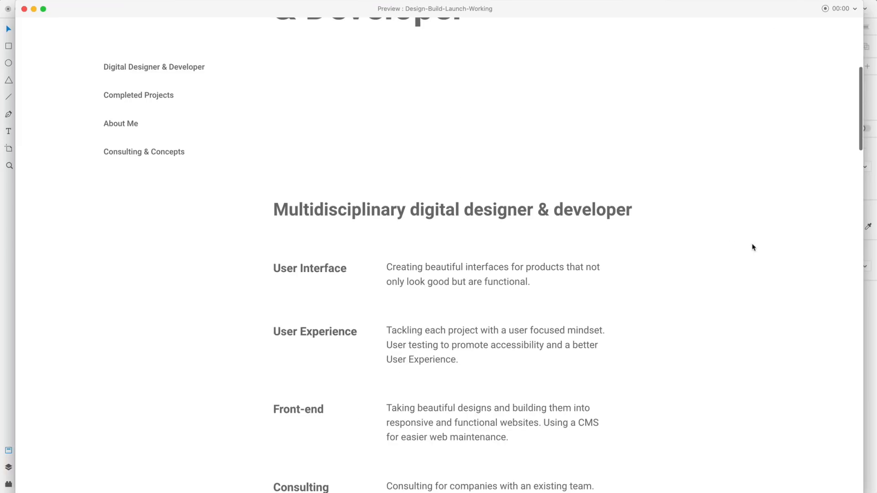
scroll(753, 247, "down", 10)
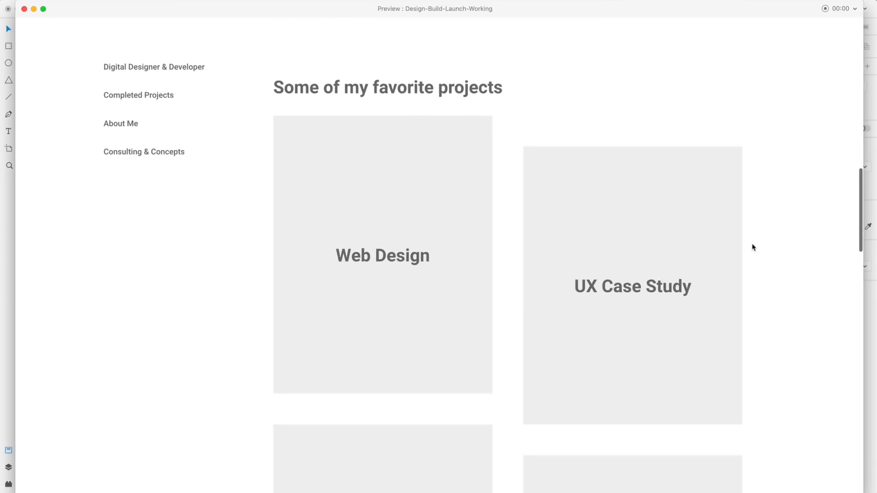
scroll(763, 244, "down", 10)
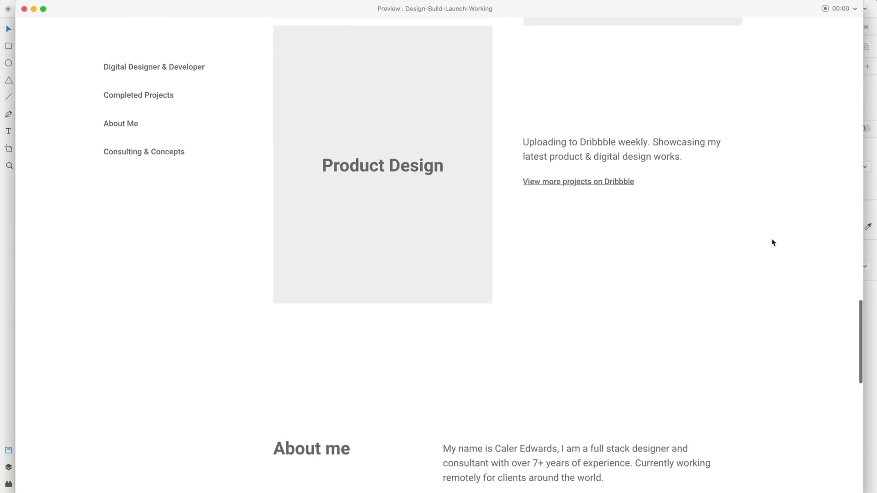
scroll(773, 243, "down", 10)
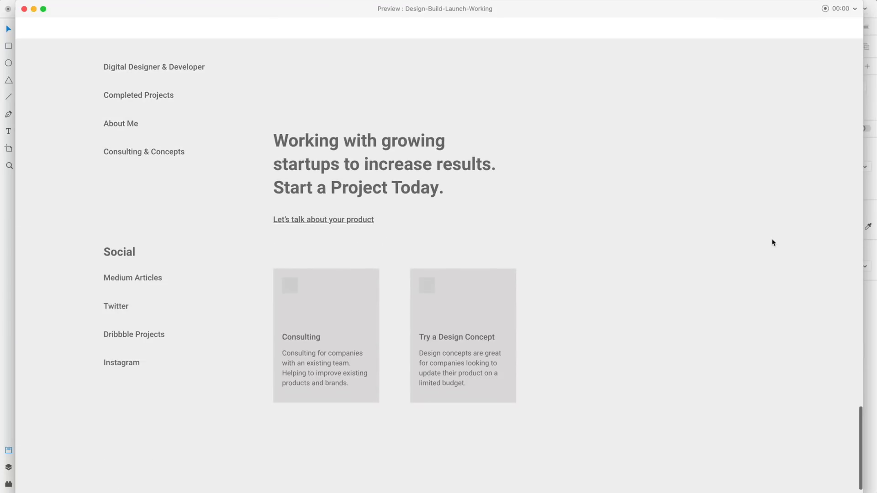
scroll(773, 242, "up", 10)
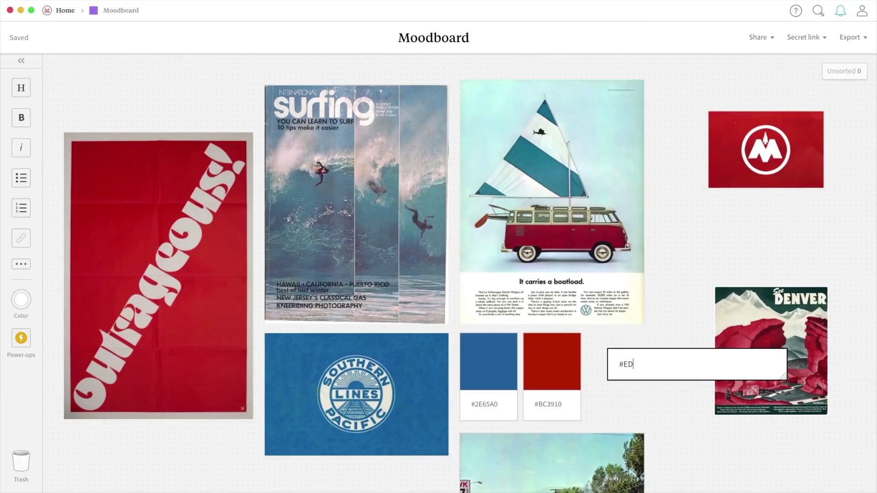
Finish the #EDEADE colour swatch and place it beside the other moodboard colours.
type("DEA")
key("Return")
left_click_drag(685, 391, 672, 417)
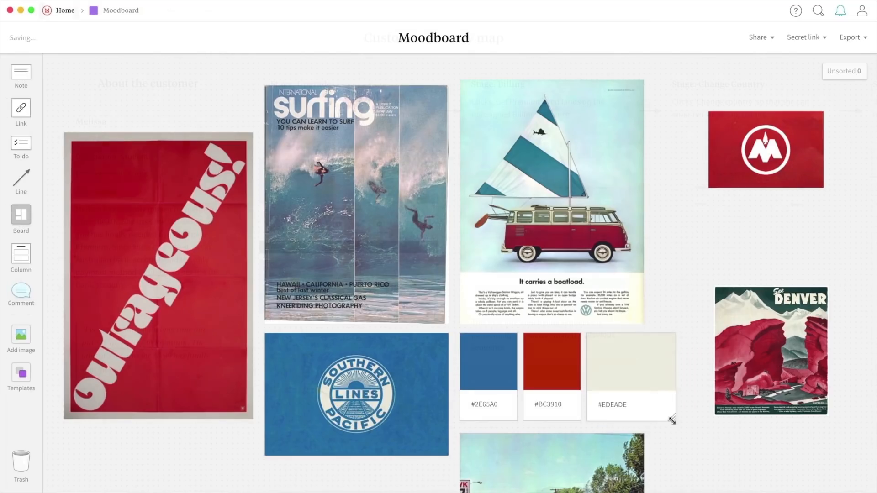
Add the customer photo to About the customer and the payment-dialog image under Change Country.
left_click_drag(116, 153, 119, 155)
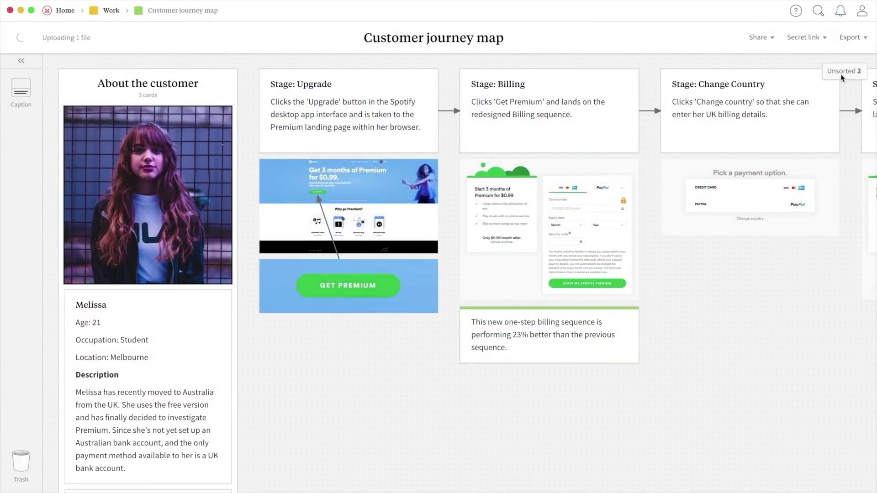
left_click(842, 71)
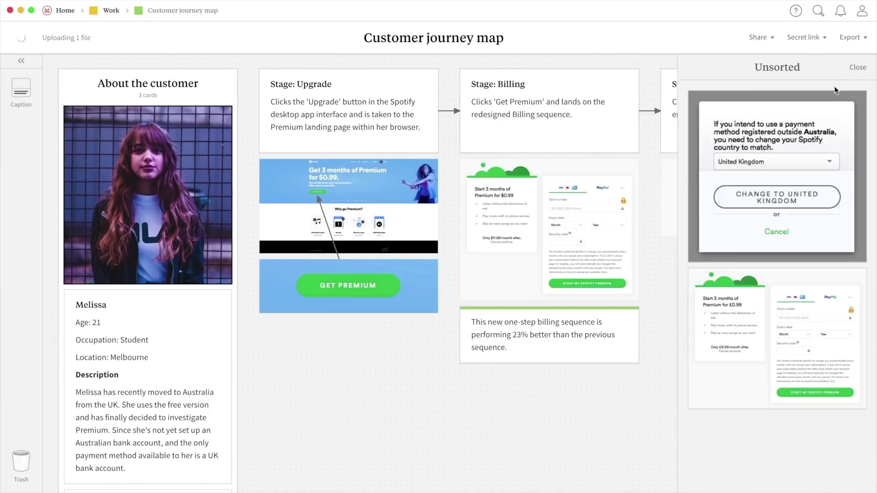
left_click_drag(804, 124, 781, 272)
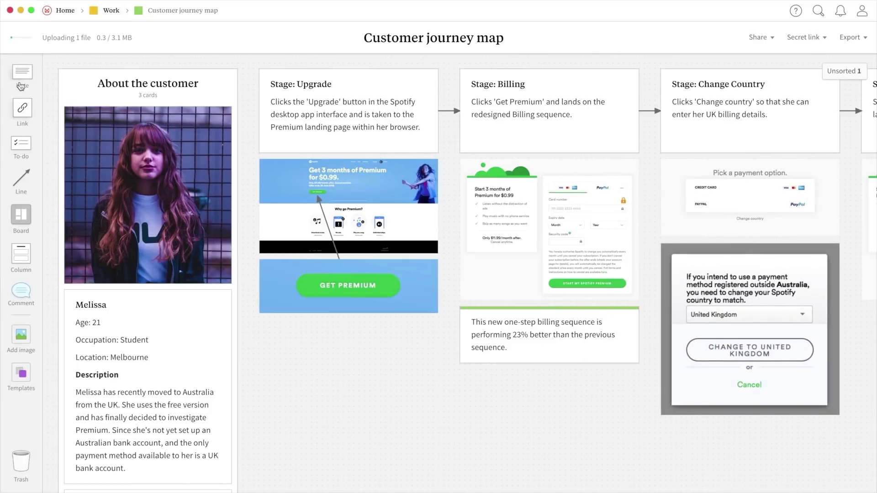